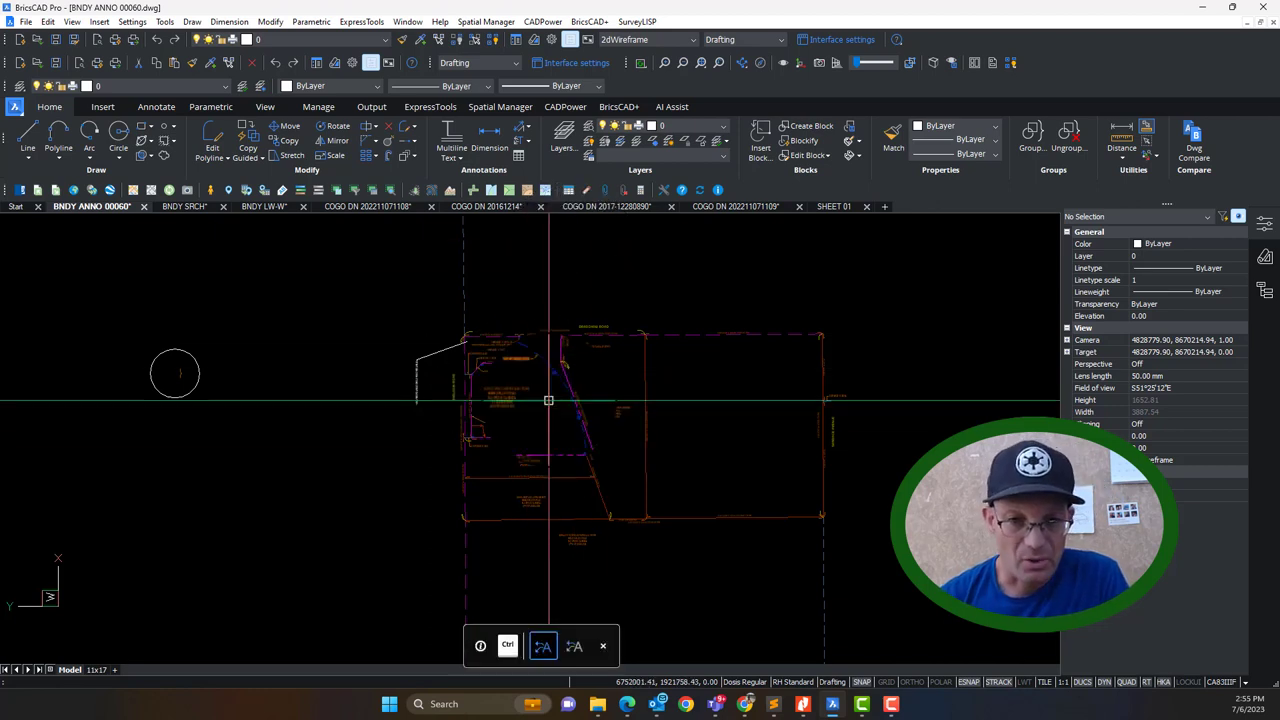
Switch to Nitro Pro, examine Parcels 2 and 3 along Sandage Avenue on the 104-PM-017 map, and return to the BricsCAD drawing.
middle_click_drag(737, 540, 747, 529)
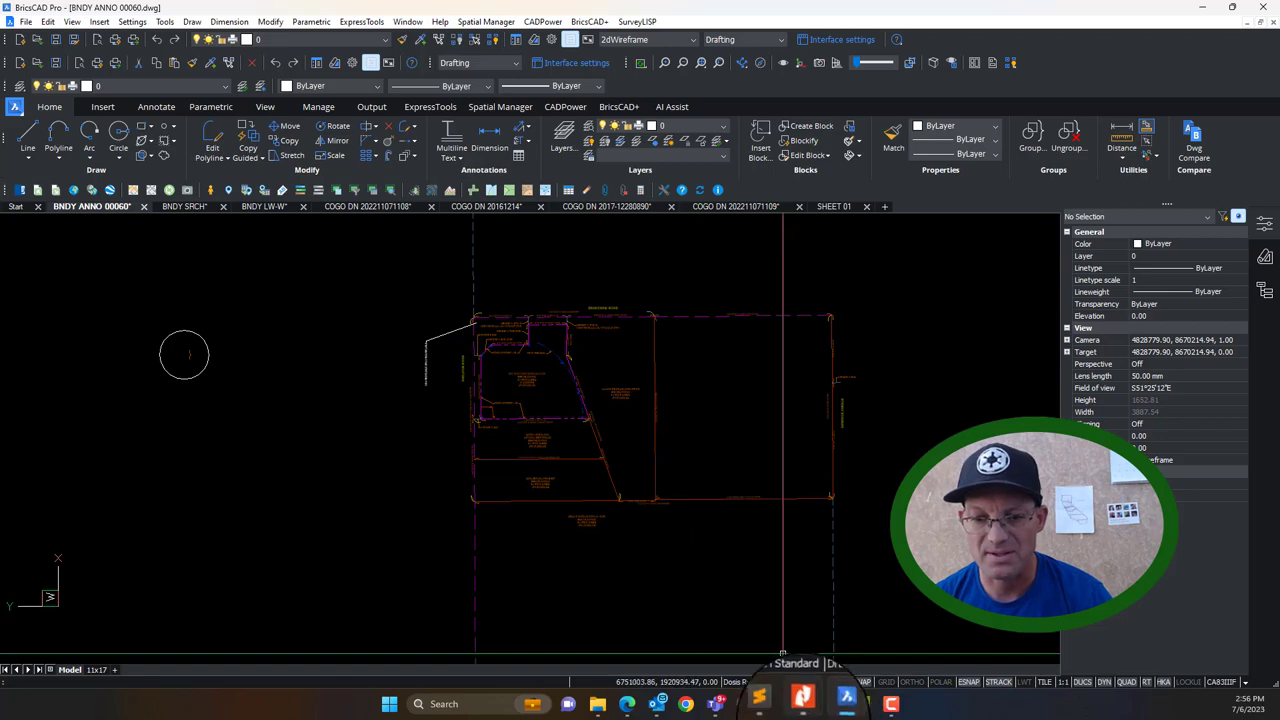
left_click(804, 704)
scroll(610, 300, "down", 4)
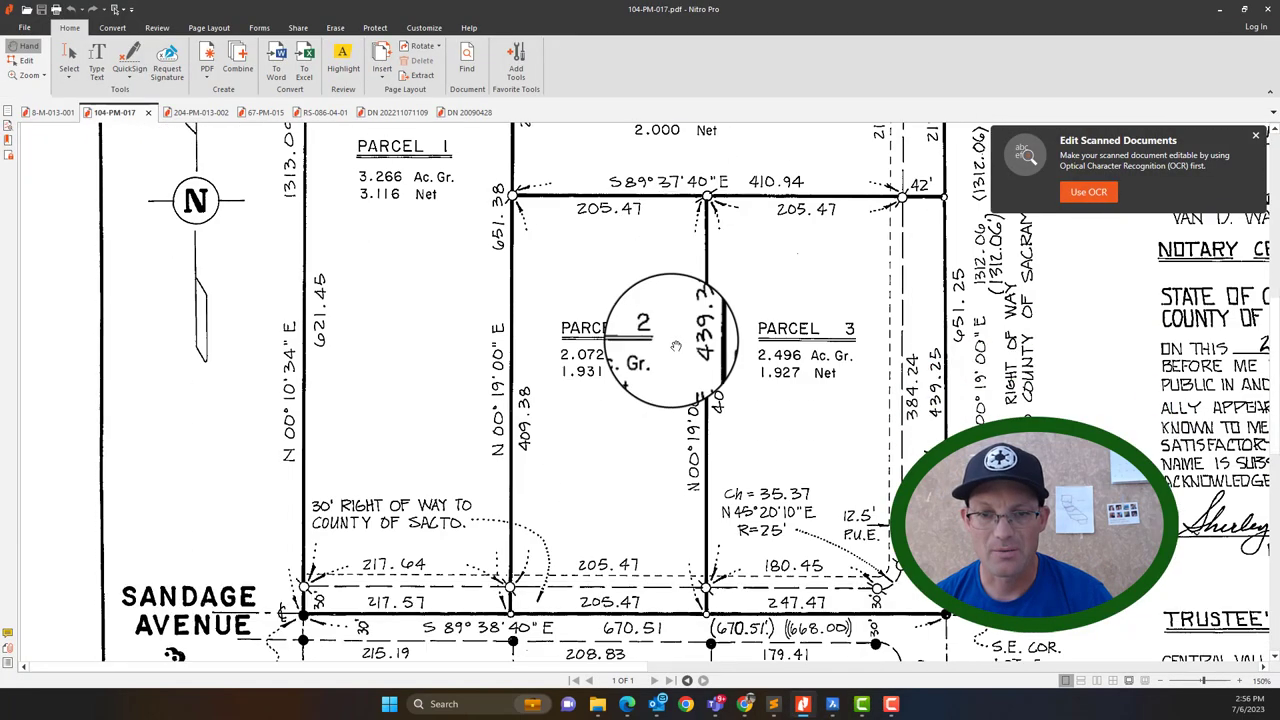
scroll(758, 435, "up", 4)
left_click(1219, 10)
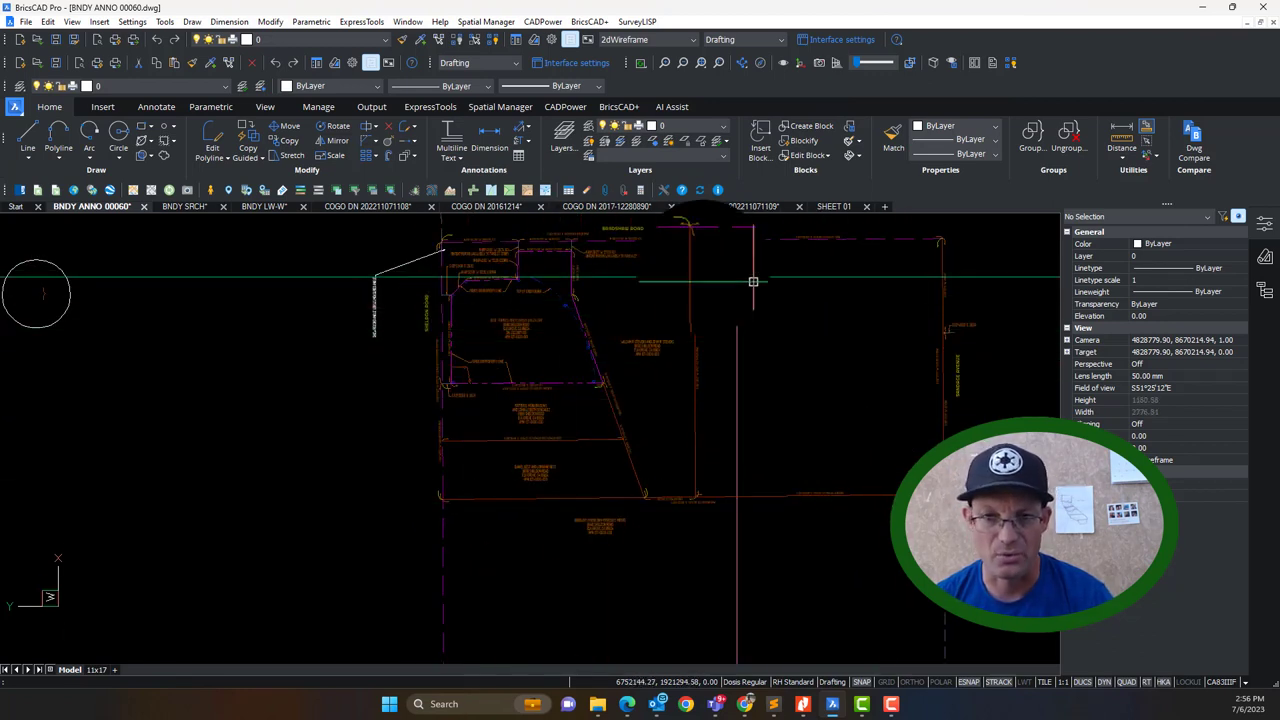
Examine the boundary lines and bearing labels along Sandage Avenue, including the corner at Bradshaw Road.
mouse_move(840, 507)
middle_mouse_down()
mouse_move(752, 513)
mouse_move(748, 535)
middle_mouse_up()
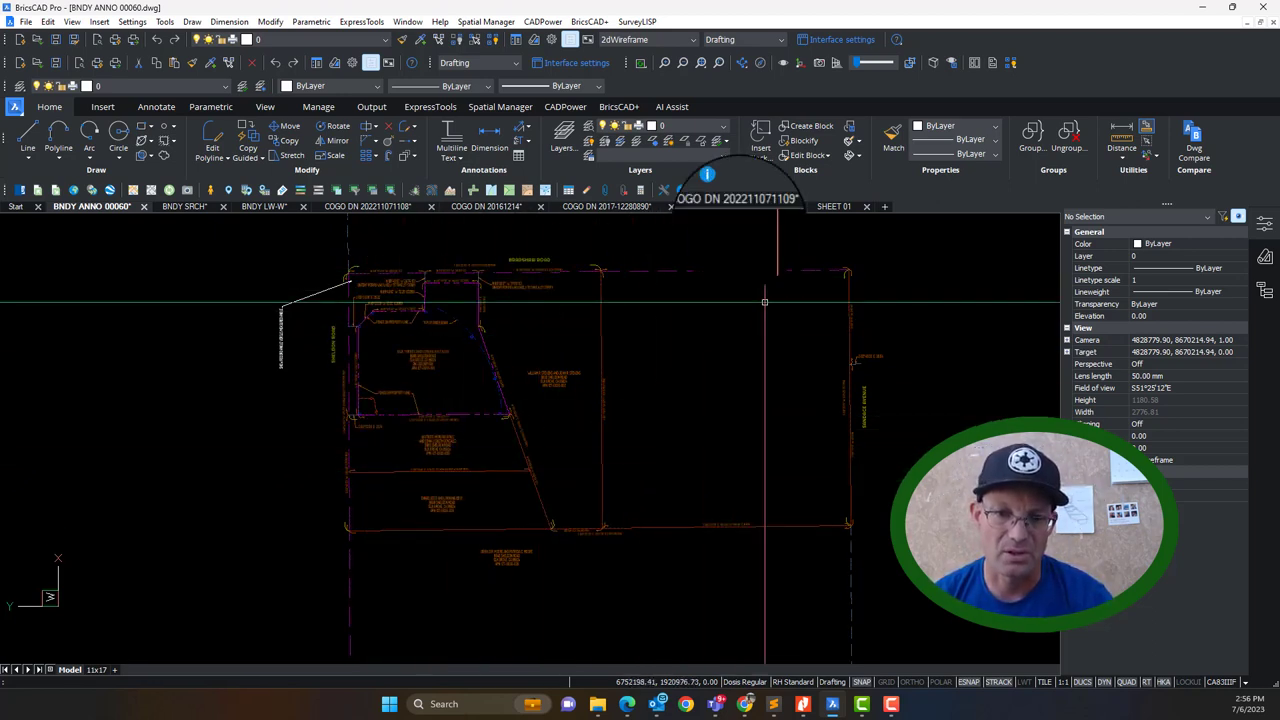
middle_click_drag(749, 487, 666, 421)
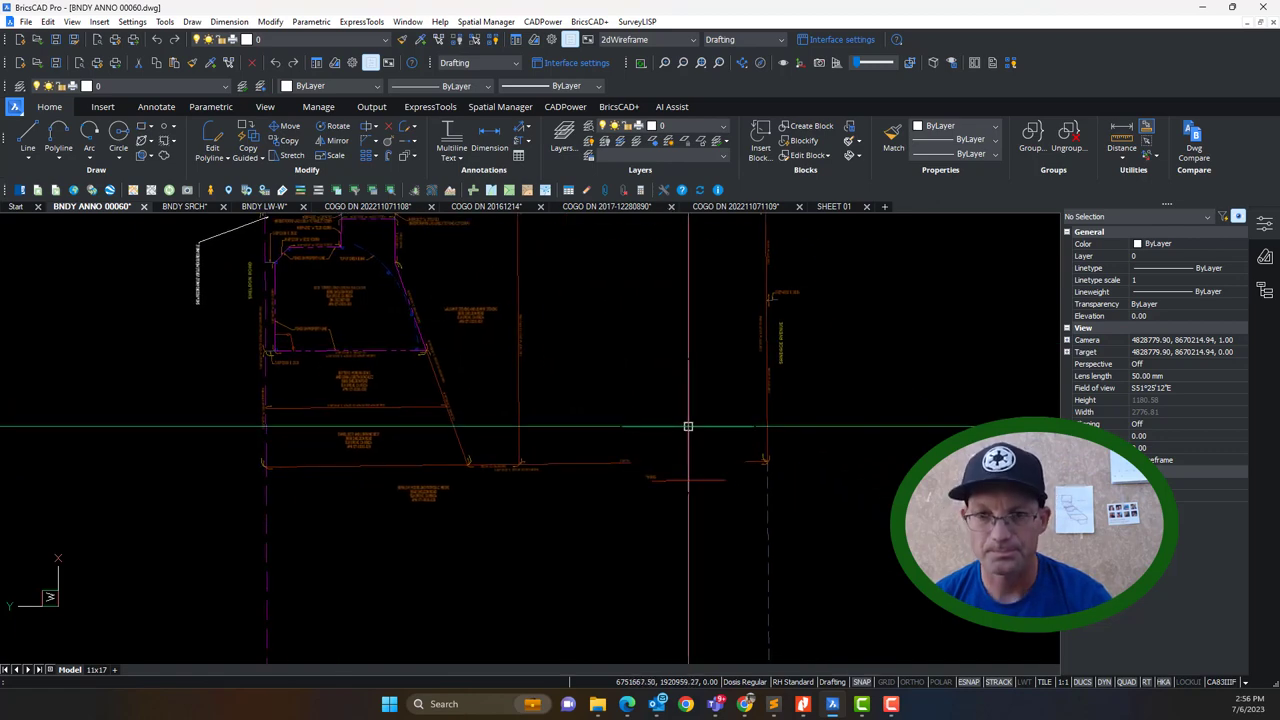
key("Escape")
middle_click_drag(746, 406, 761, 471)
scroll(791, 360, "up", 10)
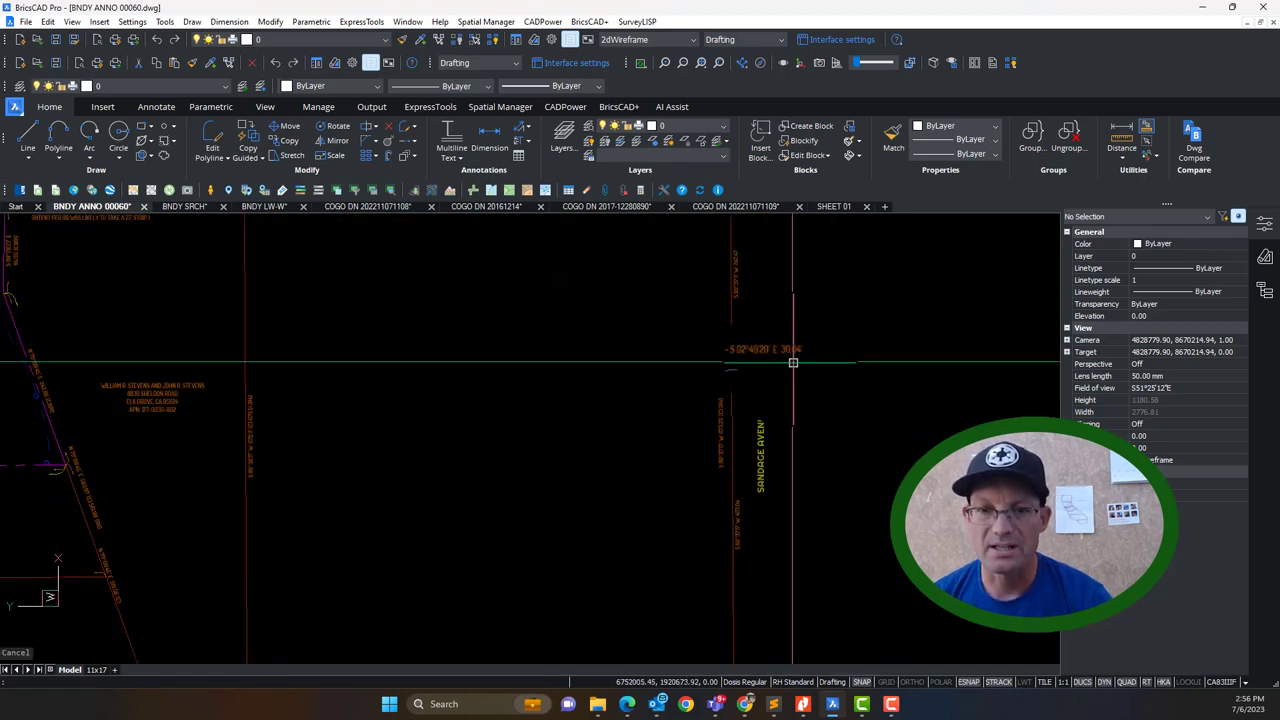
scroll(679, 252, "down", 8)
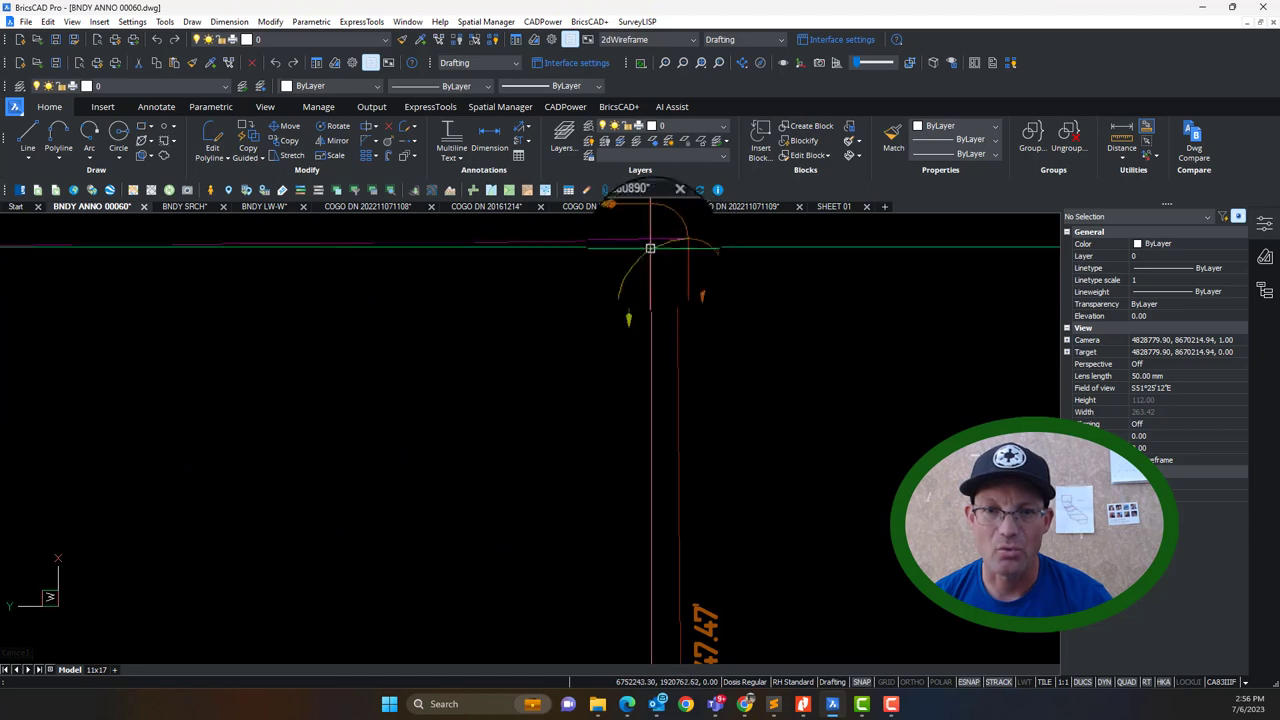
scroll(649, 381, "up", 3)
scroll(649, 381, "down", 8)
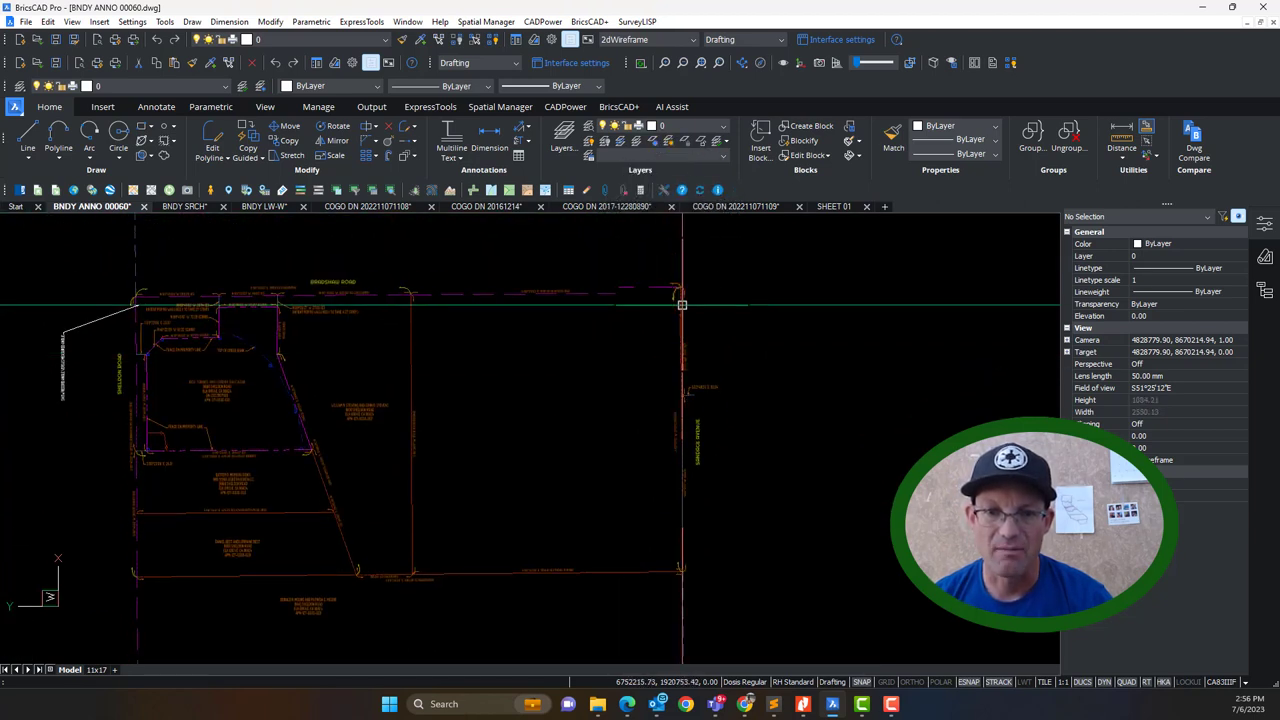
Append "(C)" to the S 89°37'17" W 423.04' label on the Sandage Avenue line.
scroll(663, 357, "up", 6)
scroll(663, 357, "up", 5)
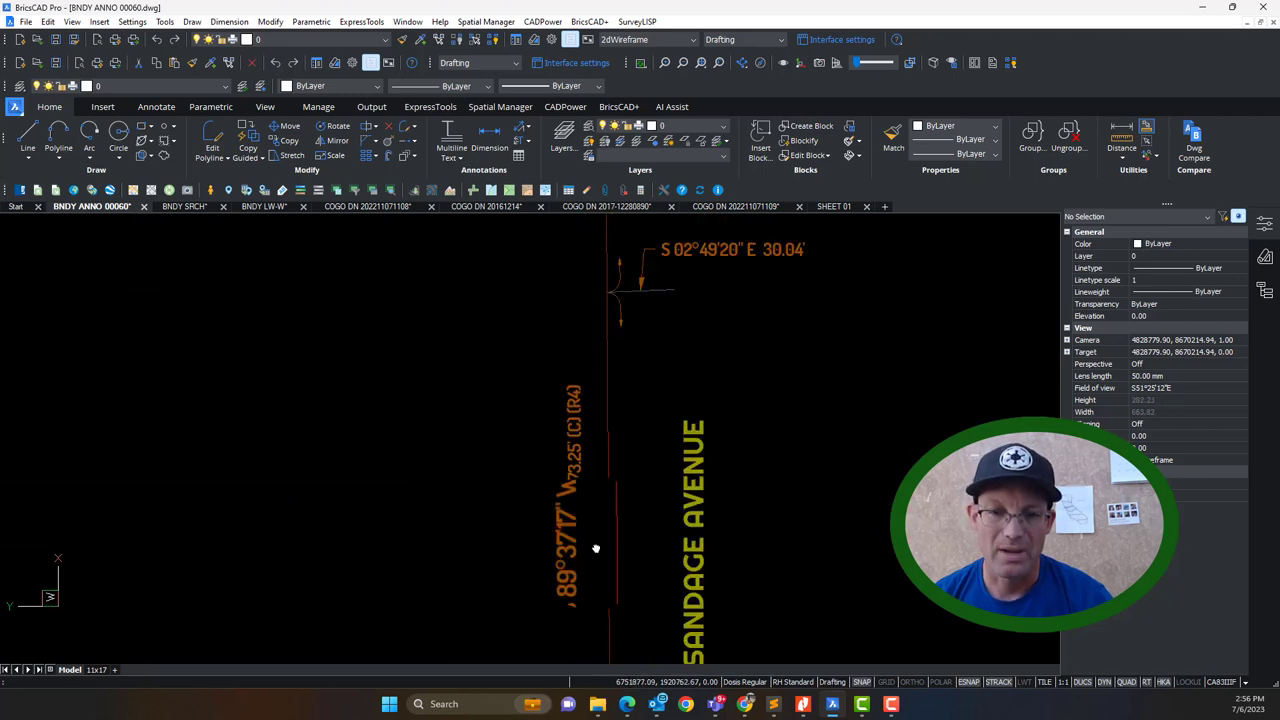
double_click(706, 458)
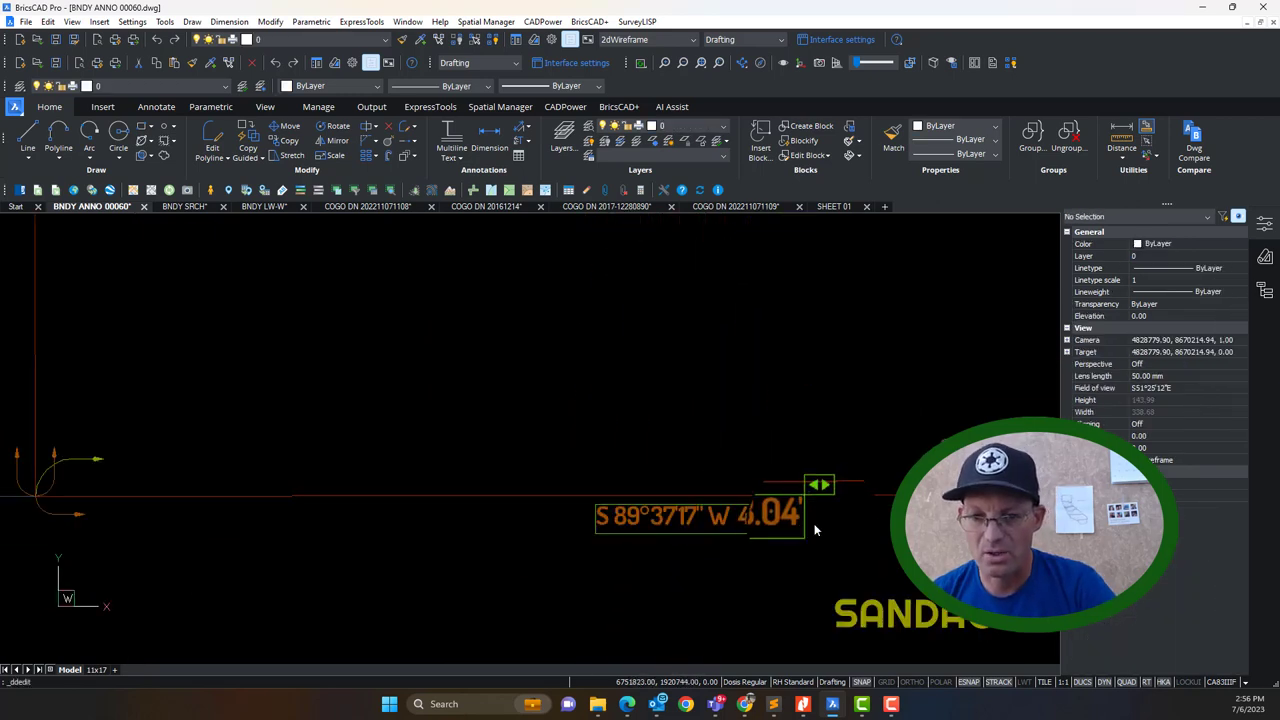
left_click(824, 307)
Append "(C)" to the S 89°37'11" W 247.47' label on the Sandage Avenue line.
scroll(794, 404, "down", 7)
middle_click_drag(796, 335, 794, 383)
scroll(784, 332, "up", 5)
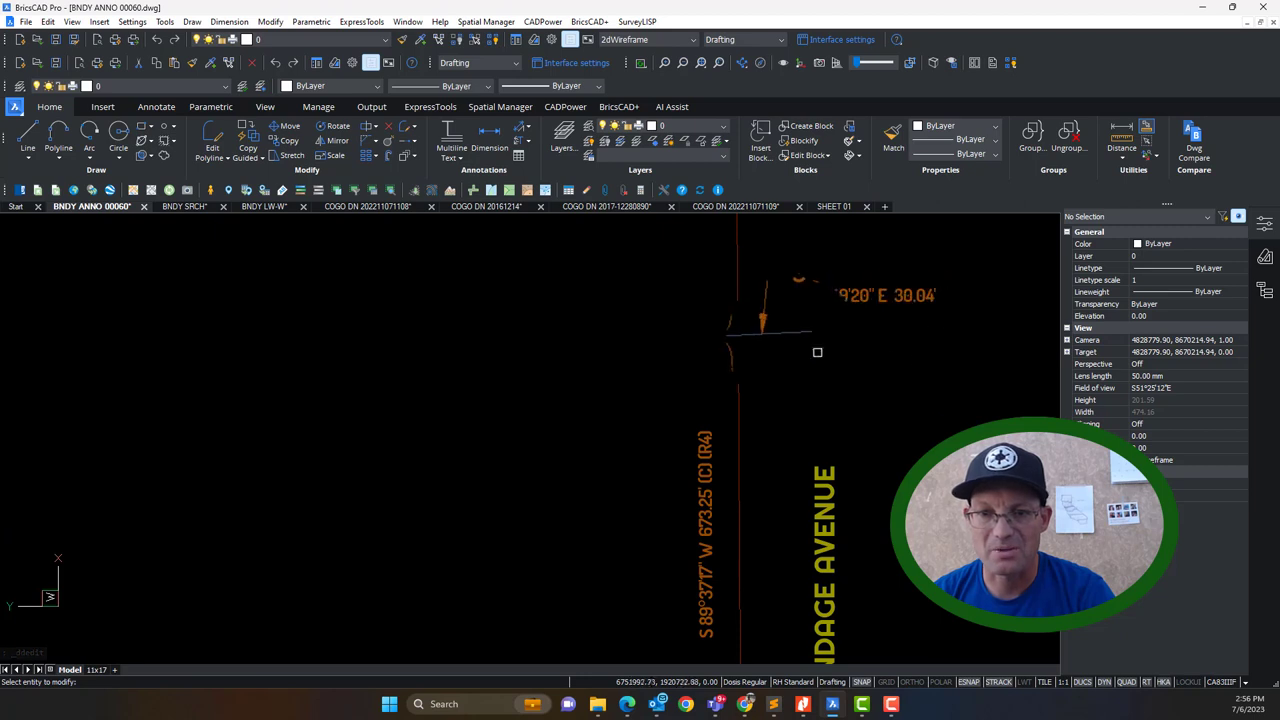
scroll(766, 342, "up", 3)
scroll(716, 358, "down", 5)
middle_click_drag(732, 350, 731, 463)
scroll(697, 250, "up", 1)
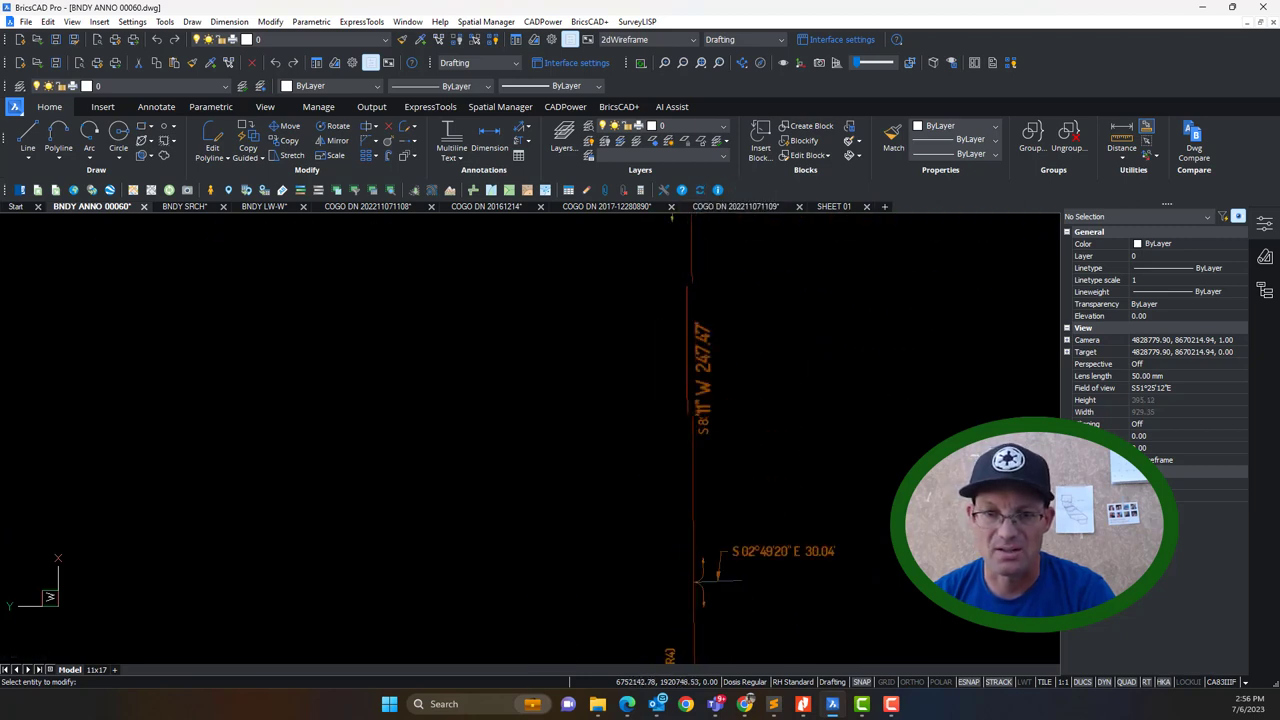
double_click(704, 326)
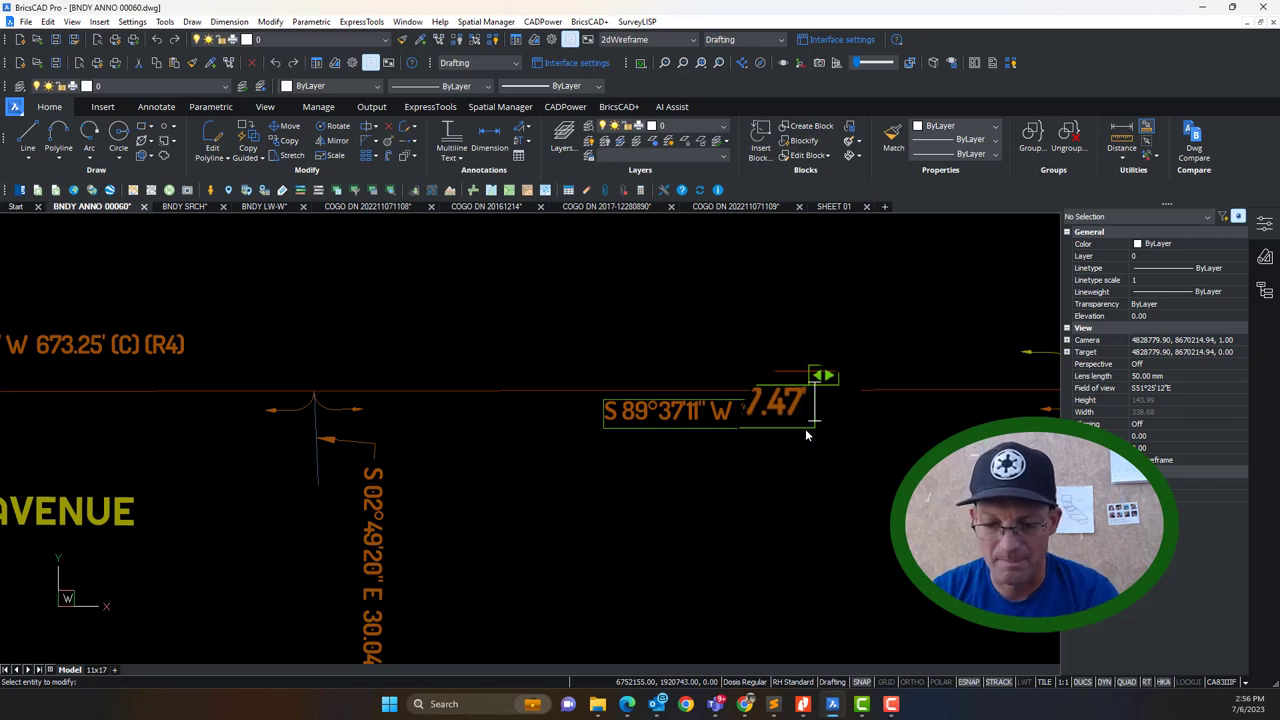
type("(C)")
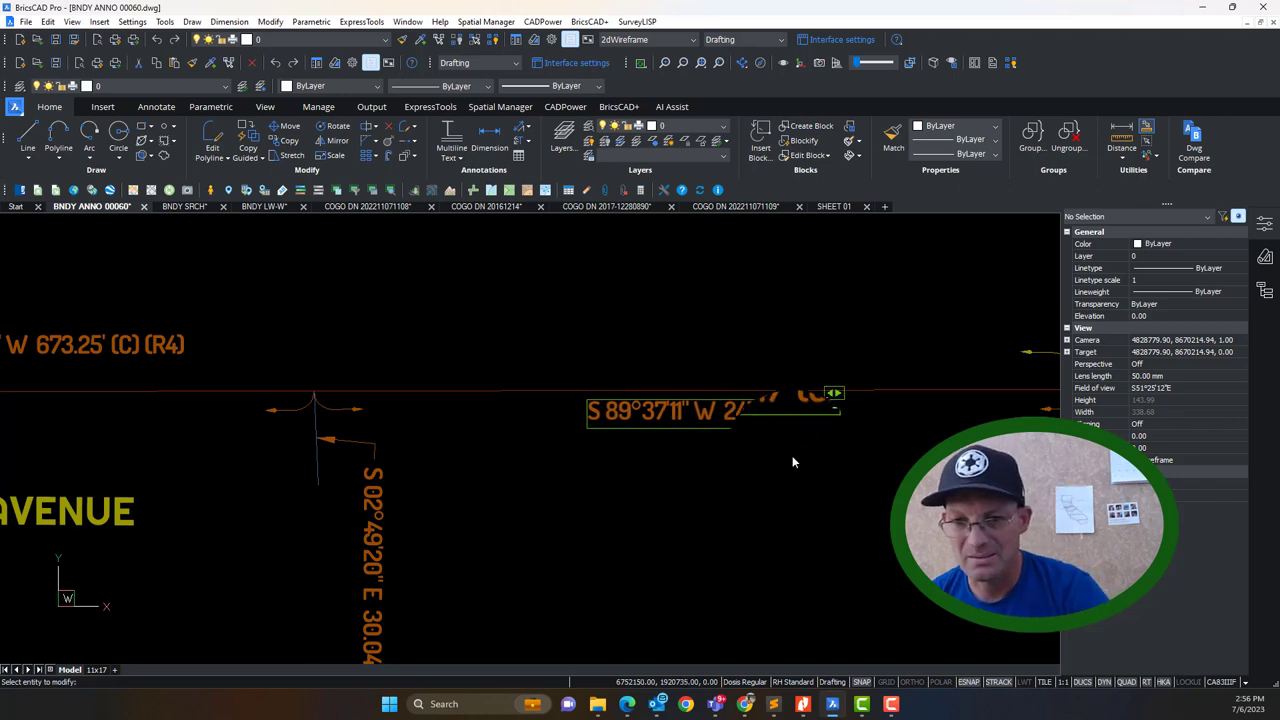
left_click(792, 458)
Append "(C)" to the S 02°49'20" E 30.04' leader label beside Sandage Avenue.
scroll(778, 446, "down", 3)
scroll(810, 540, "down", 3)
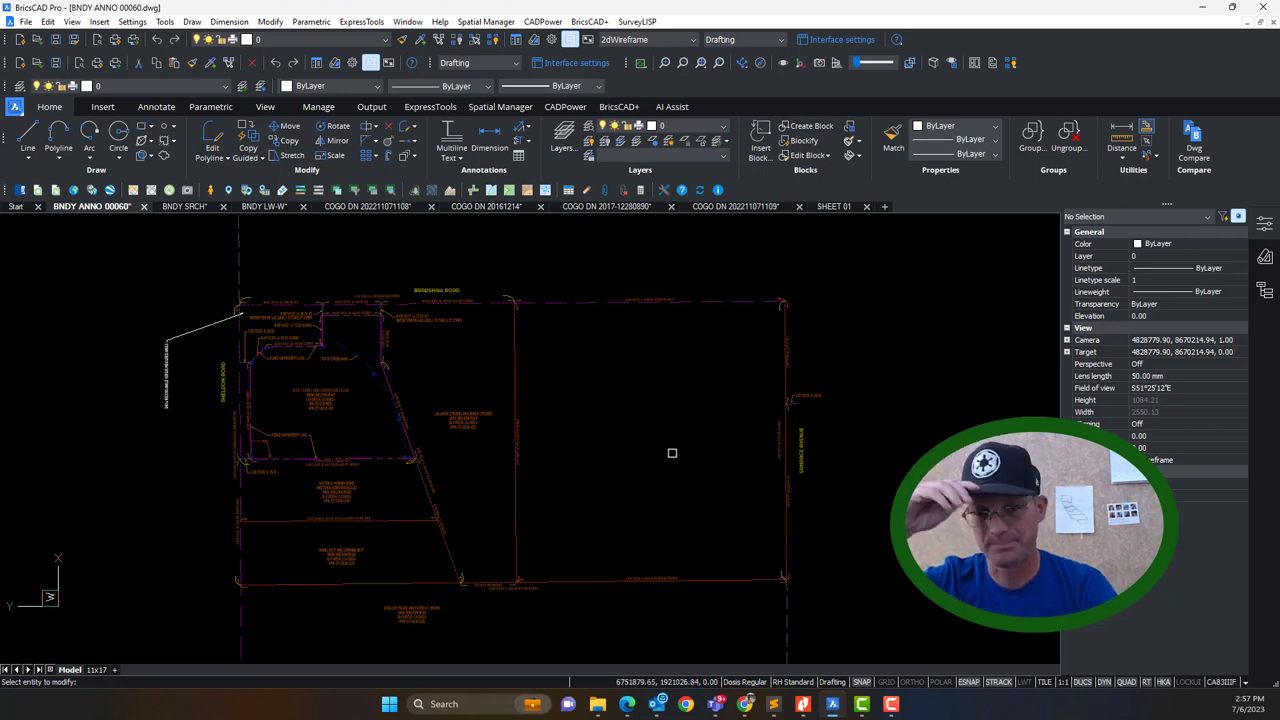
scroll(794, 406, "up", 5)
scroll(794, 406, "down", 3)
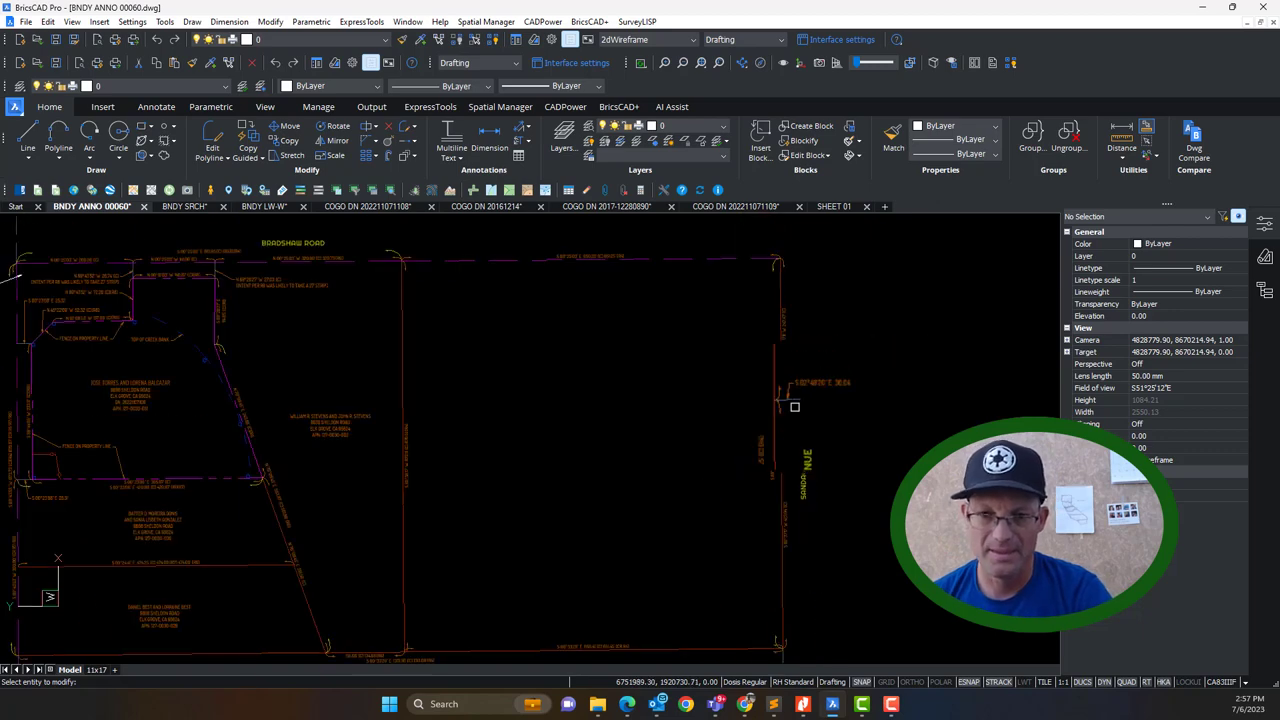
scroll(780, 403, "up", 5)
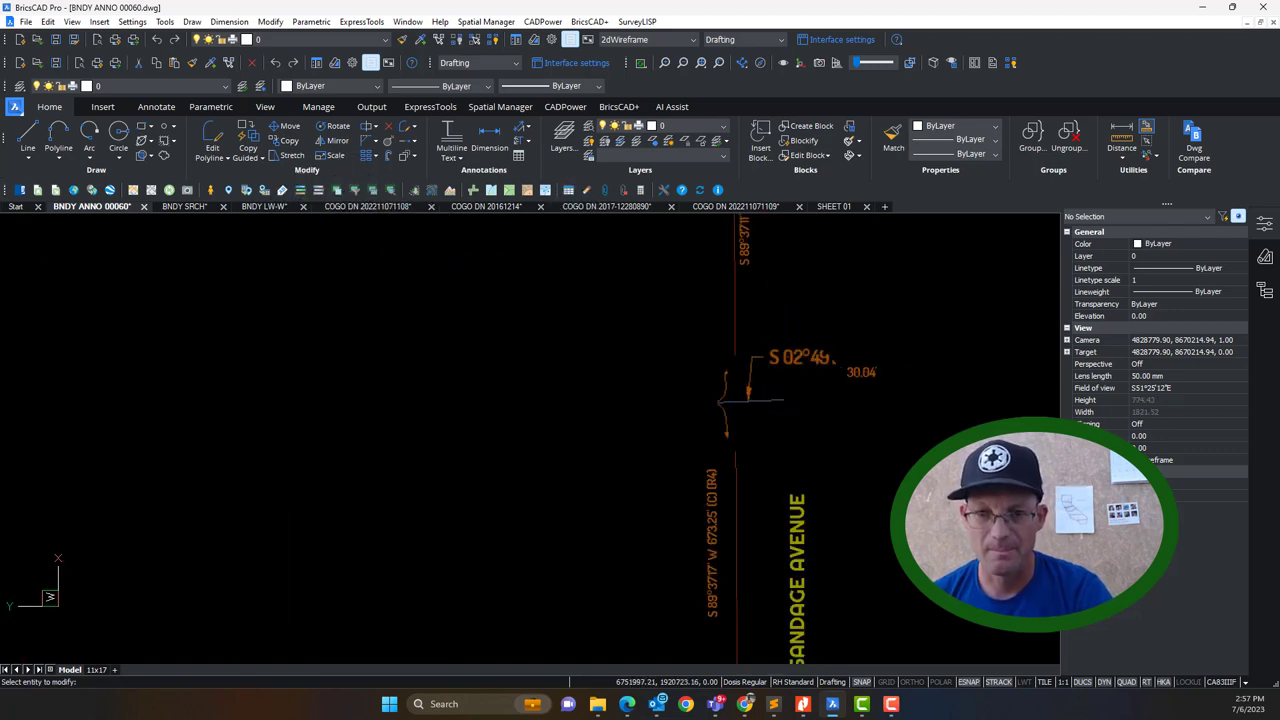
scroll(783, 403, "down", 3)
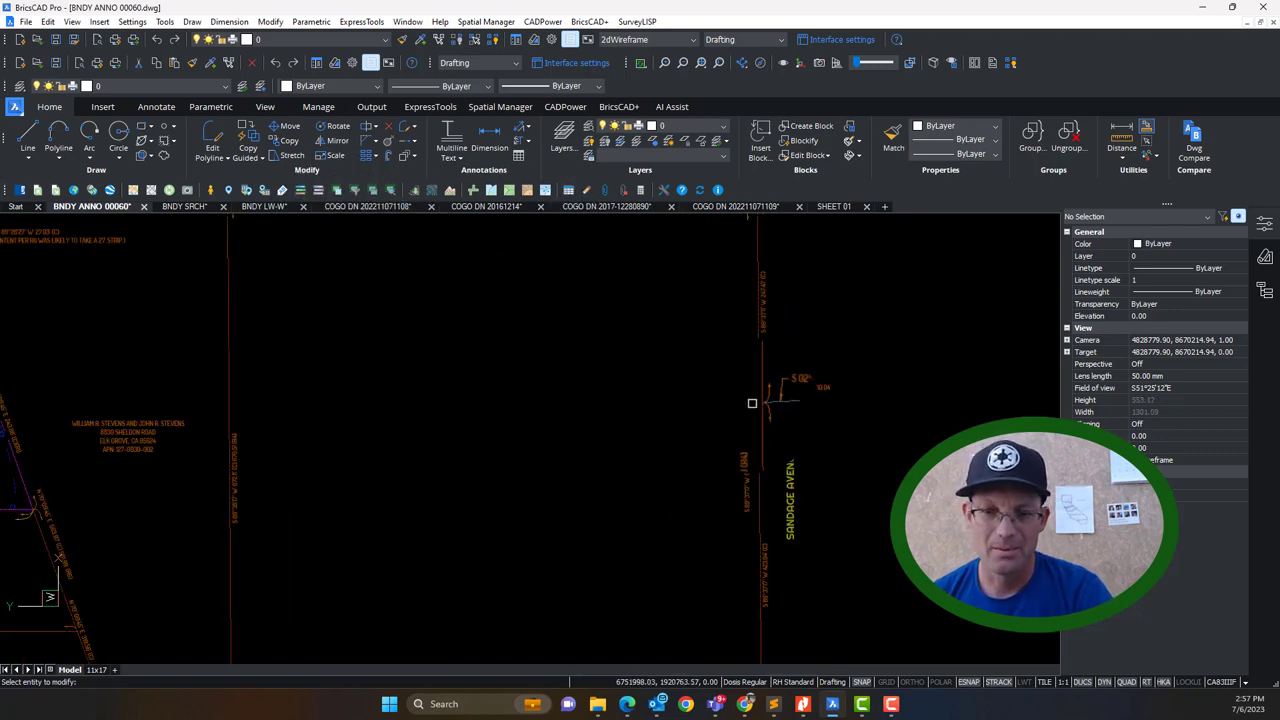
scroll(752, 403, "up", 5)
scroll(810, 340, "down", 3)
key("Escape")
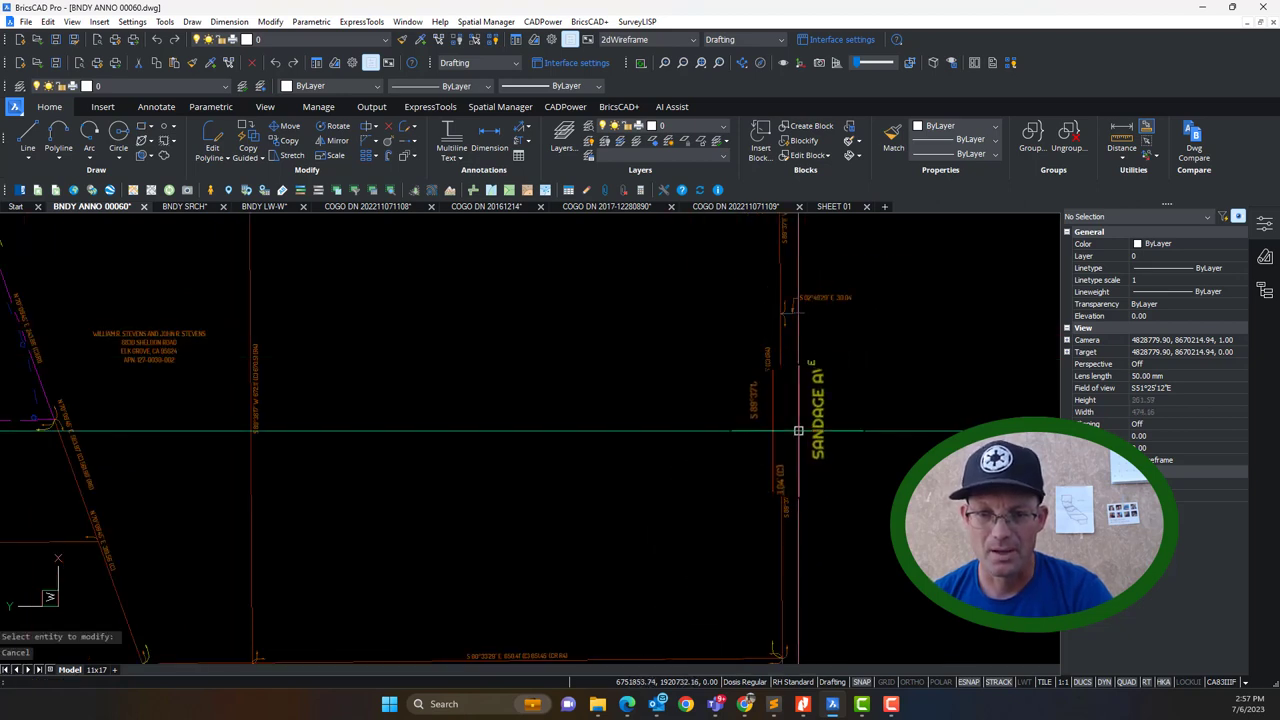
scroll(855, 287, "up", 3)
double_click(760, 314)
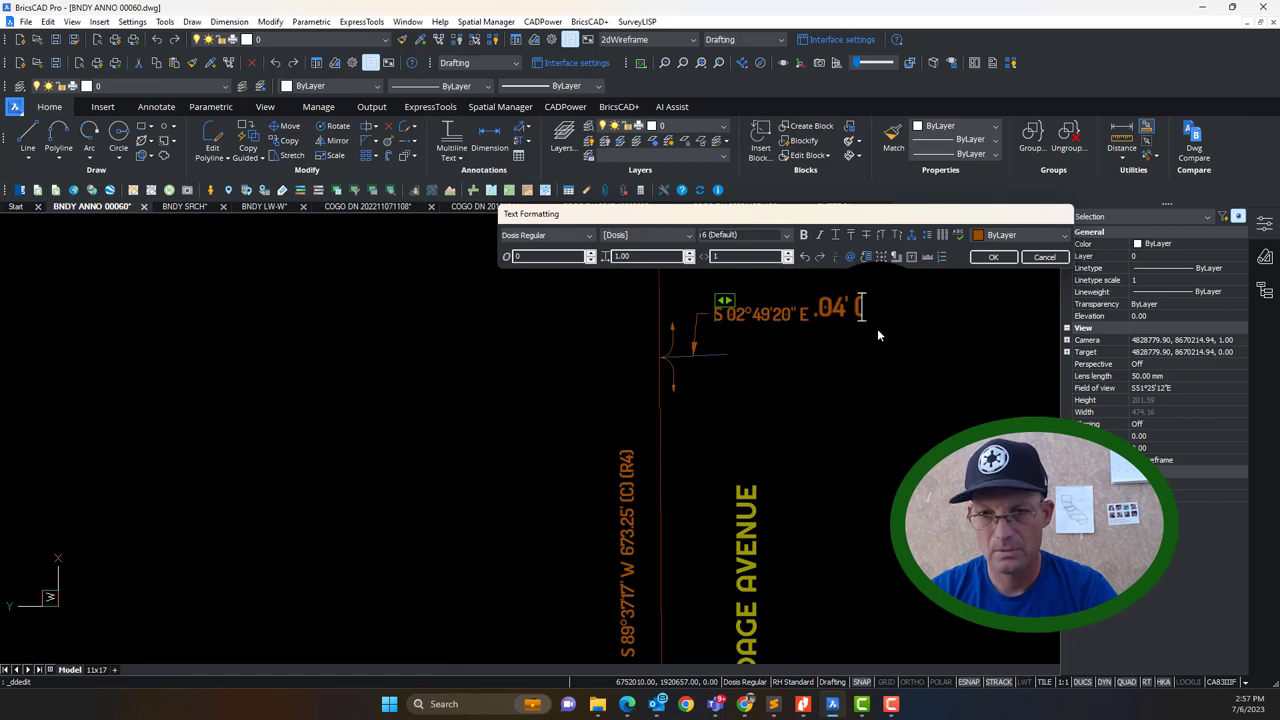
left_click(878, 334)
Examine the overall S 89°37'17" W 673.25' (C) (R4) label on the Sandage Avenue line and leave text editing.
scroll(852, 366, "down", 4)
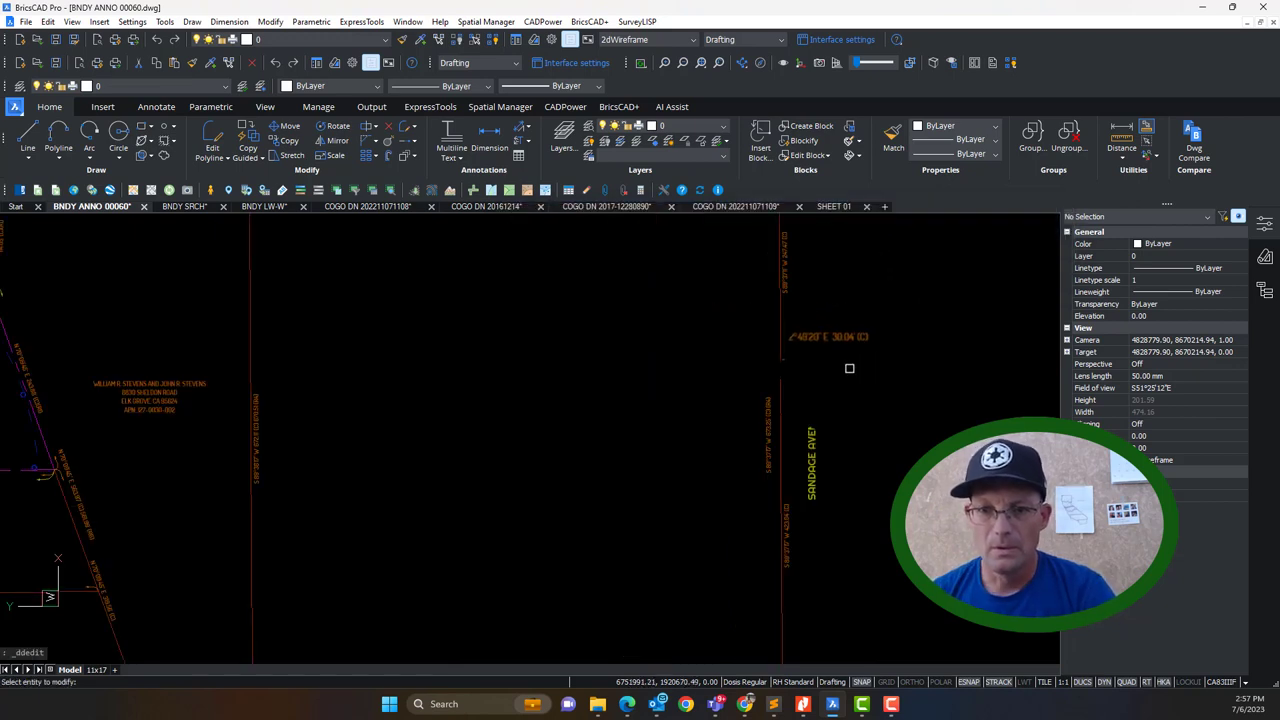
scroll(814, 443, "down", 3)
scroll(806, 574, "up", 5)
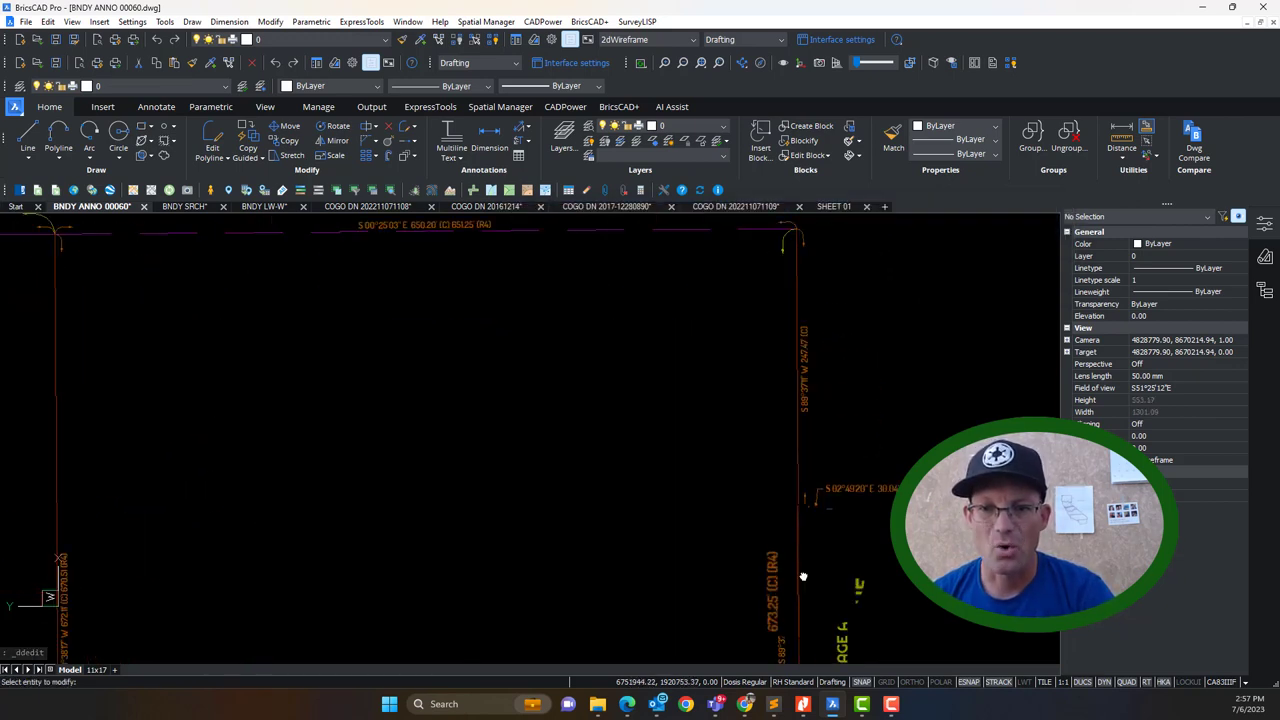
scroll(746, 389, "up", 3)
scroll(737, 434, "down", 3)
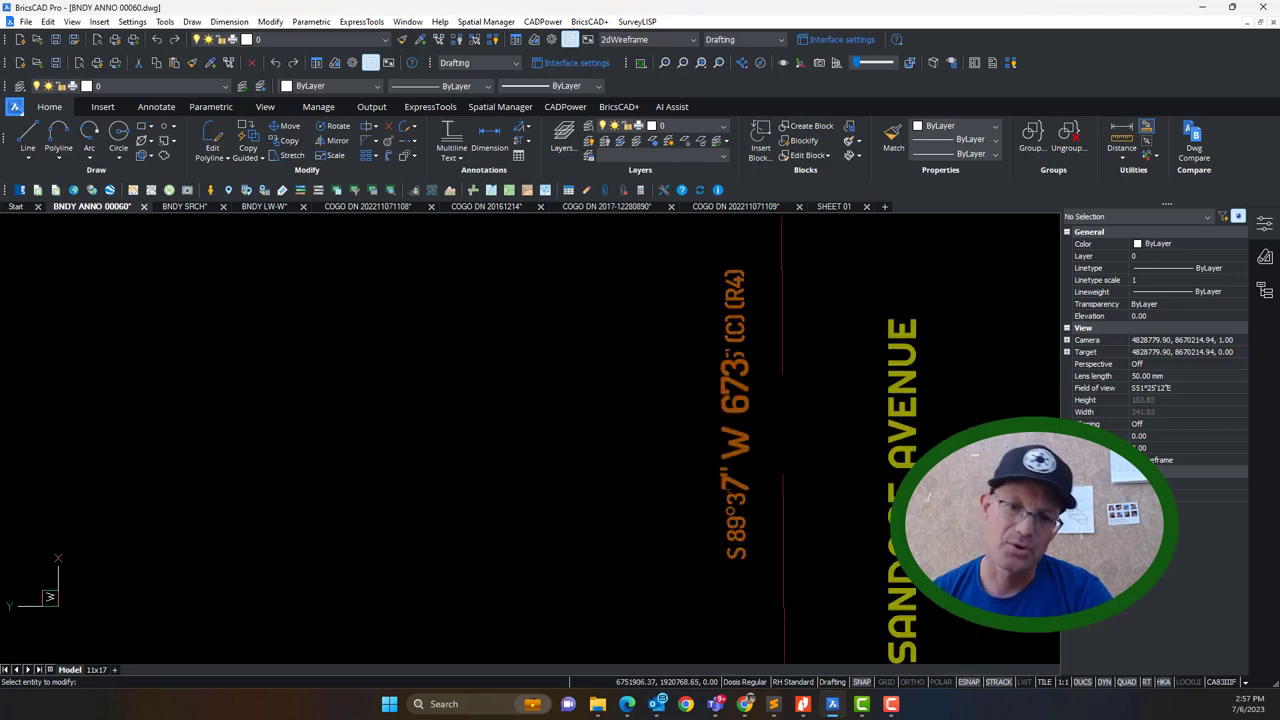
scroll(745, 411, "up", 2)
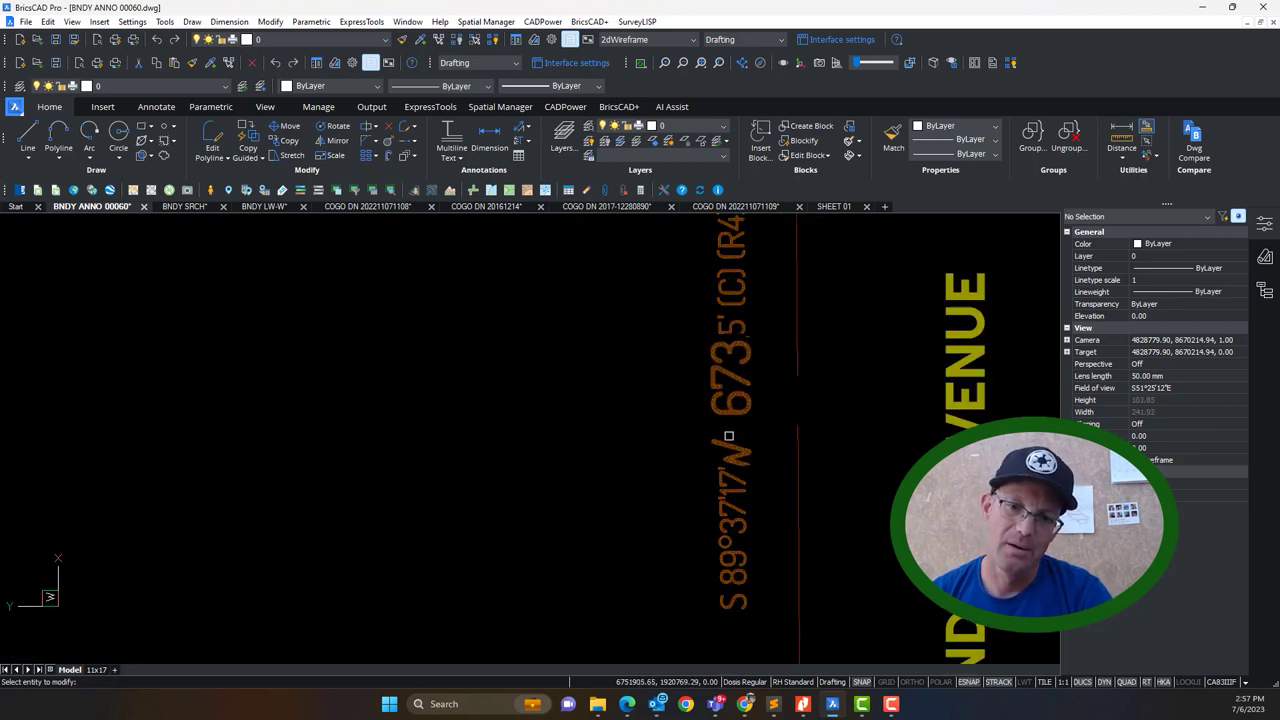
scroll(730, 440, "down", 3)
scroll(736, 451, "up", 2)
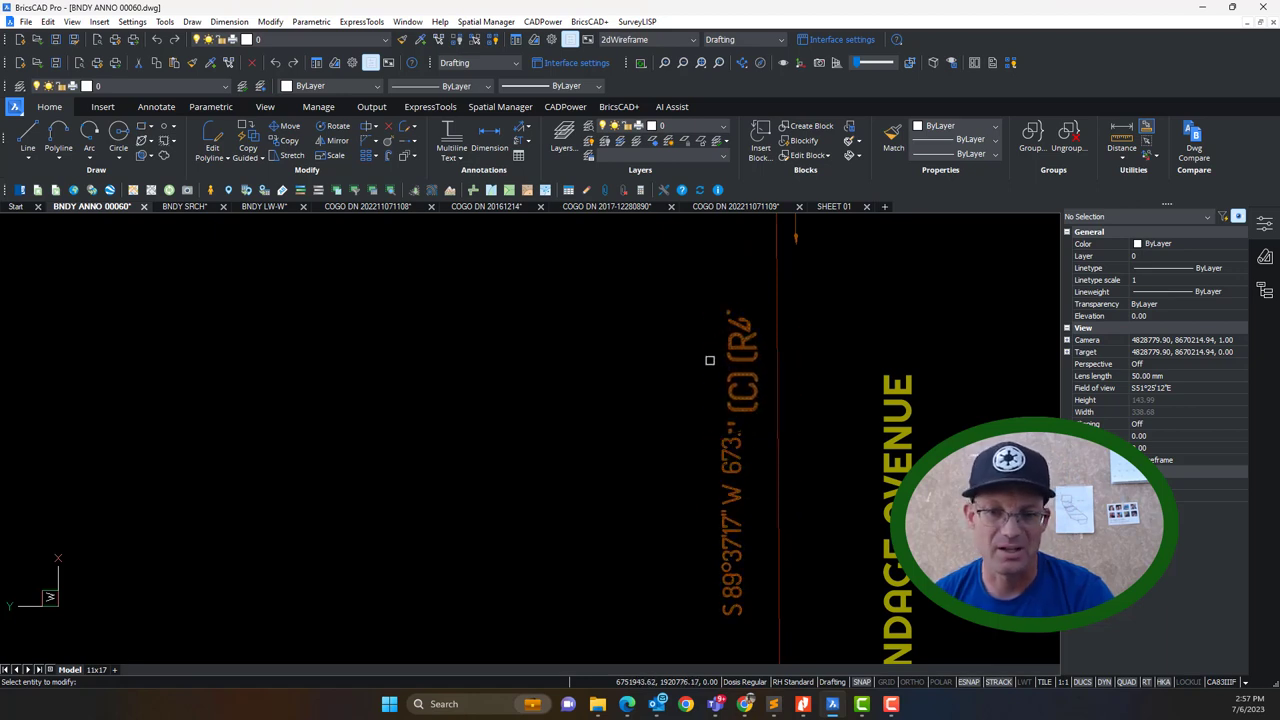
scroll(734, 400, "down", 4)
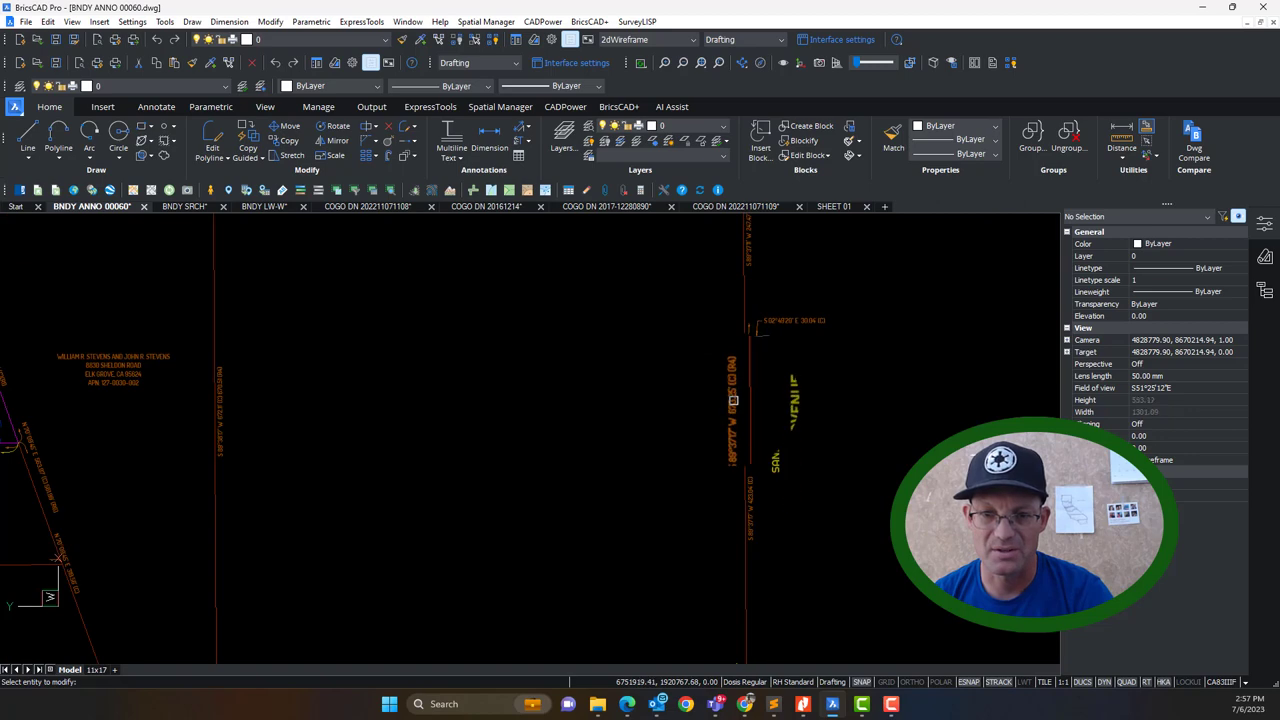
scroll(737, 332, "up", 2)
key("Escape")
scroll(781, 614, "down", 2)
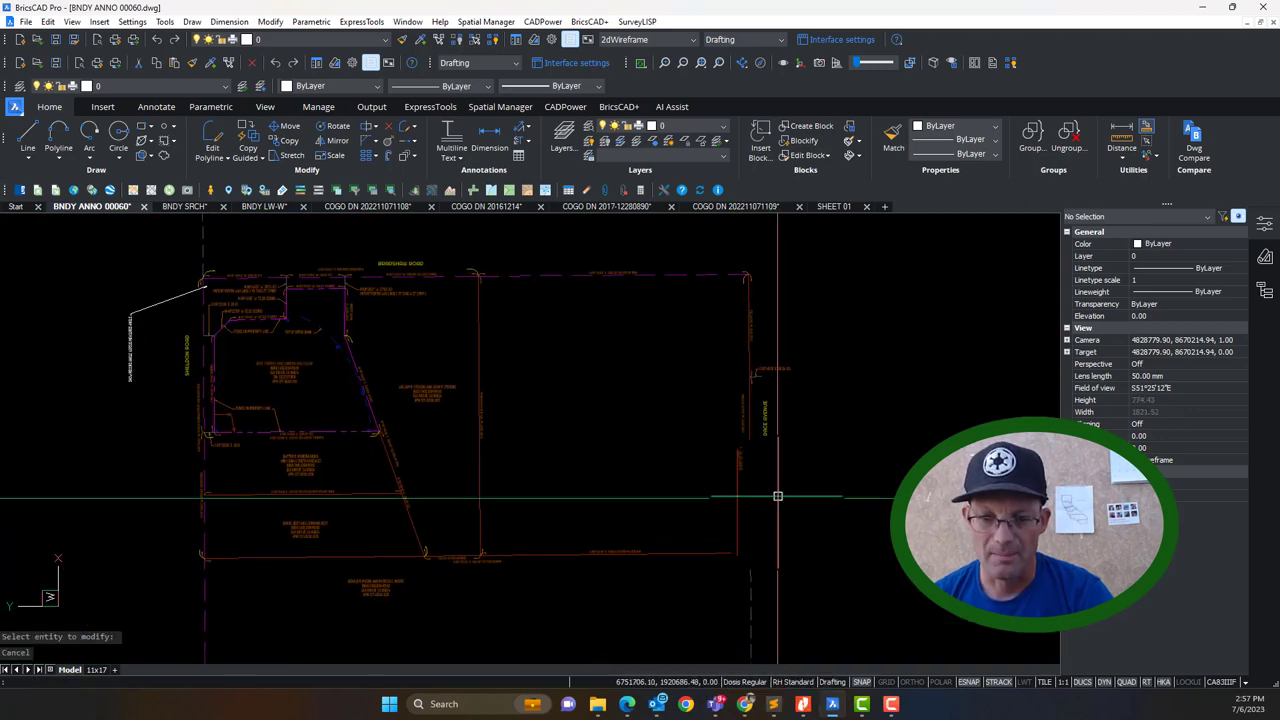
Trace the Sandage Avenue line from the Bradshaw Road corner to its opposite end and examine the corner's direction arrows.
scroll(760, 500, "up", 5)
middle_click_drag(845, 313, 857, 535)
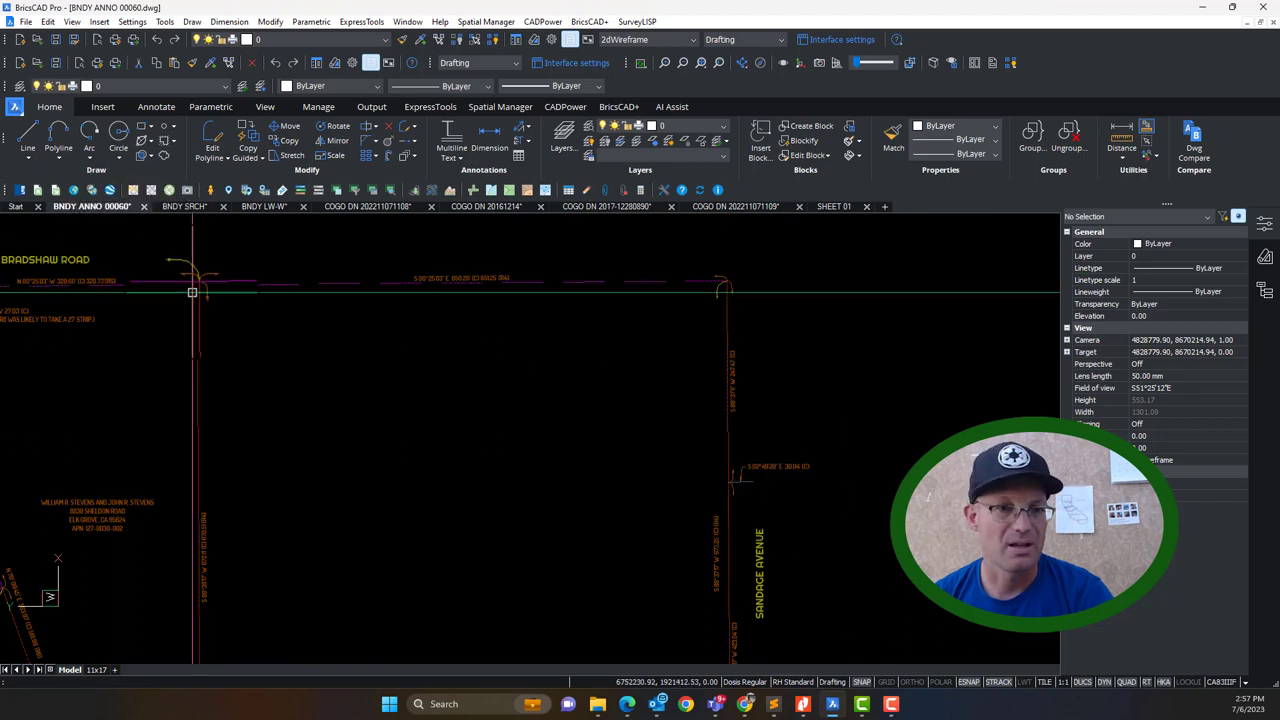
scroll(594, 337, "down", 3)
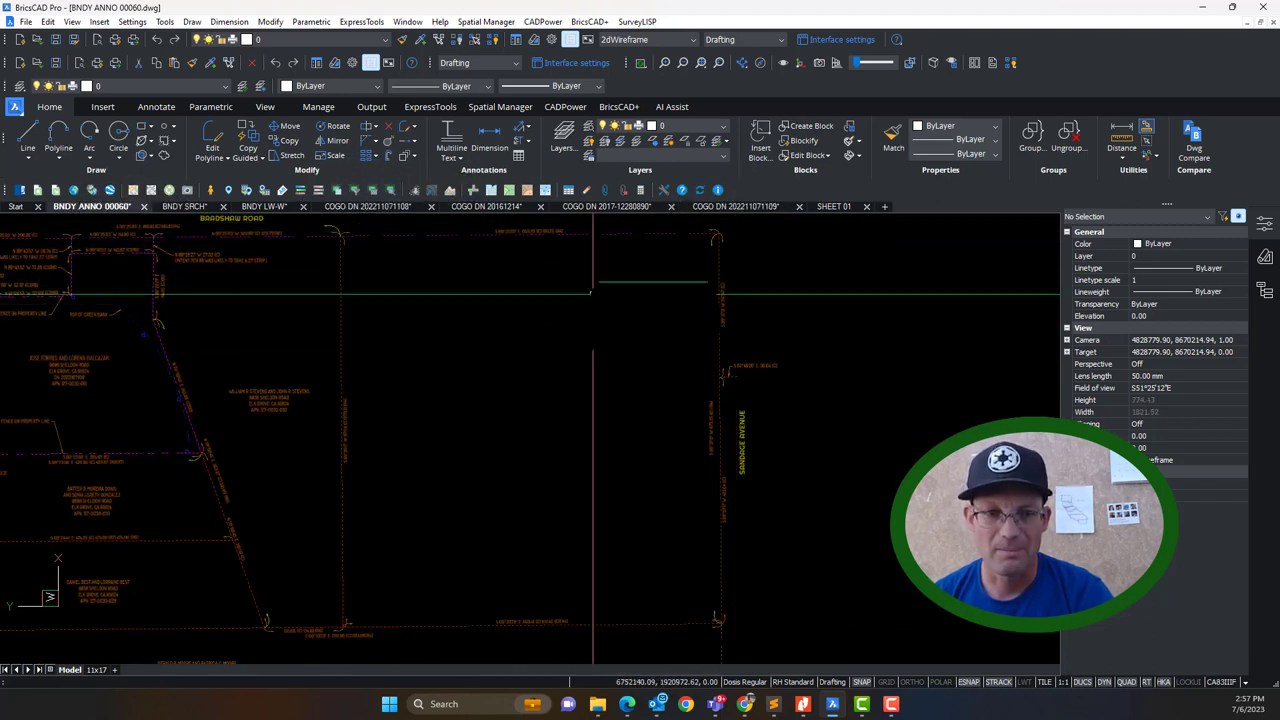
scroll(700, 457, "up", 6)
middle_click_drag(671, 363, 689, 537)
middle_click_drag(683, 328, 666, 214)
scroll(703, 612, "up", 2)
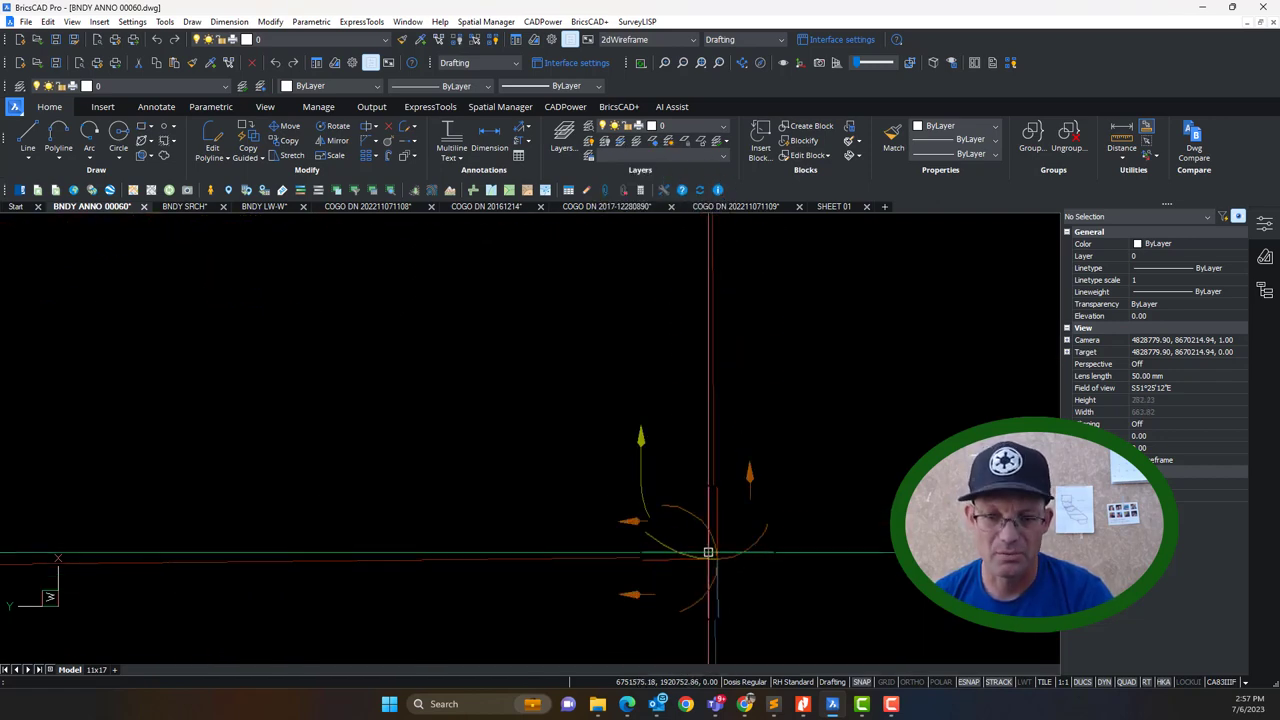
scroll(706, 551, "down", 5)
Review the 423.04' (C) segment of the Sandage Avenue line and the boundary corner at its end.
scroll(679, 535, "up", 6)
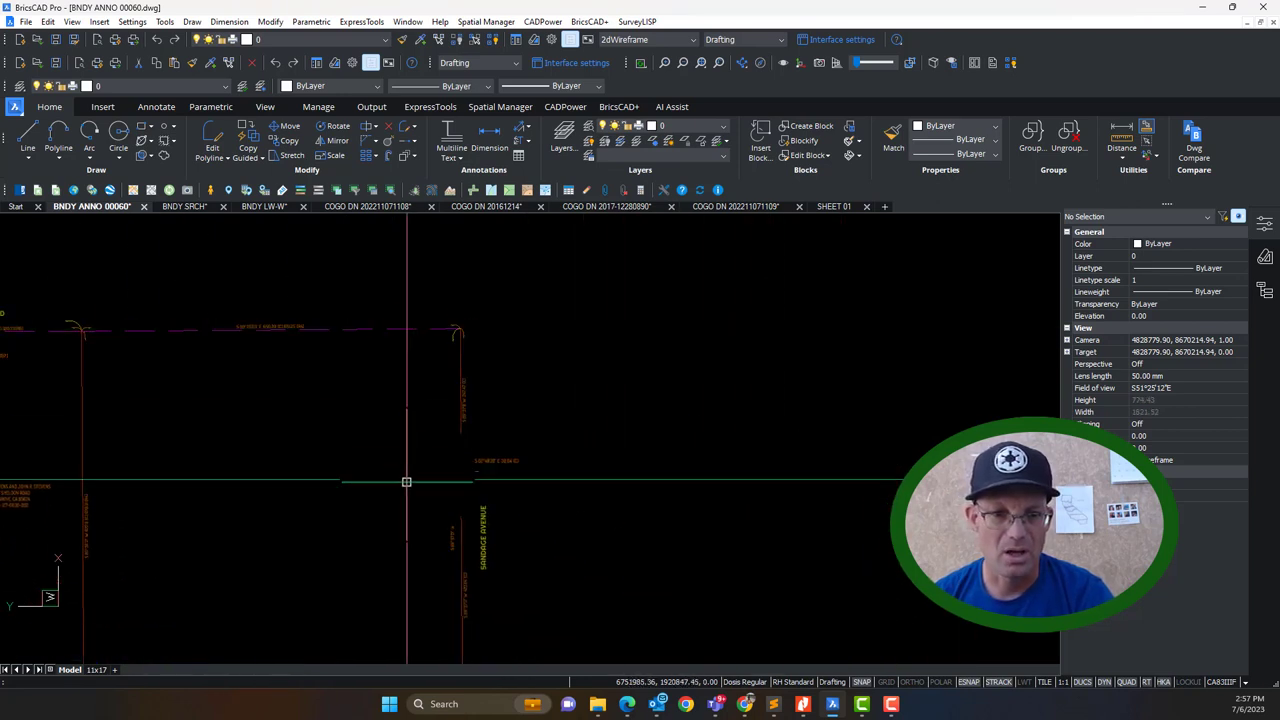
middle_click_drag(406, 480, 486, 244)
scroll(537, 482, "up", 4)
scroll(548, 466, "down", 4)
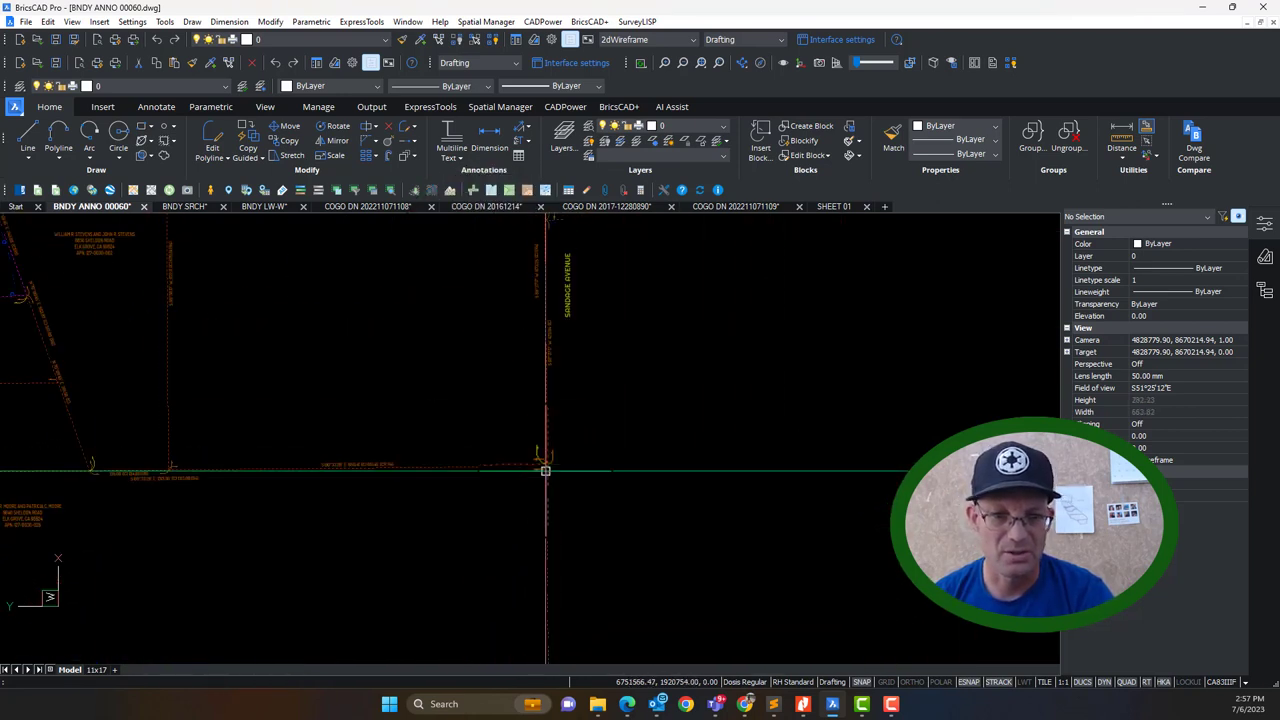
scroll(555, 348, "up", 4)
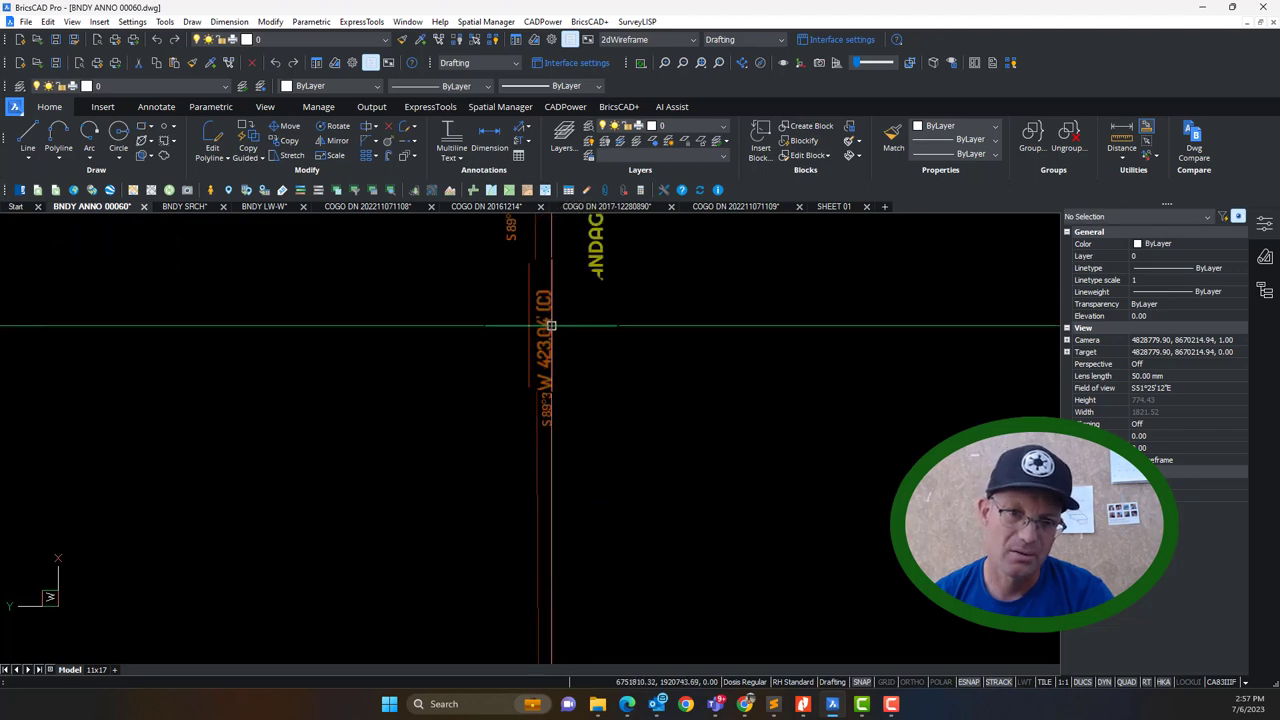
middle_click_drag(612, 359, 645, 162)
mouse_move(637, 308)
middle_mouse_down()
mouse_move(637, 623)
mouse_move(637, 205)
middle_mouse_up()
scroll(565, 488, "up", 3)
scroll(576, 523, "down", 6)
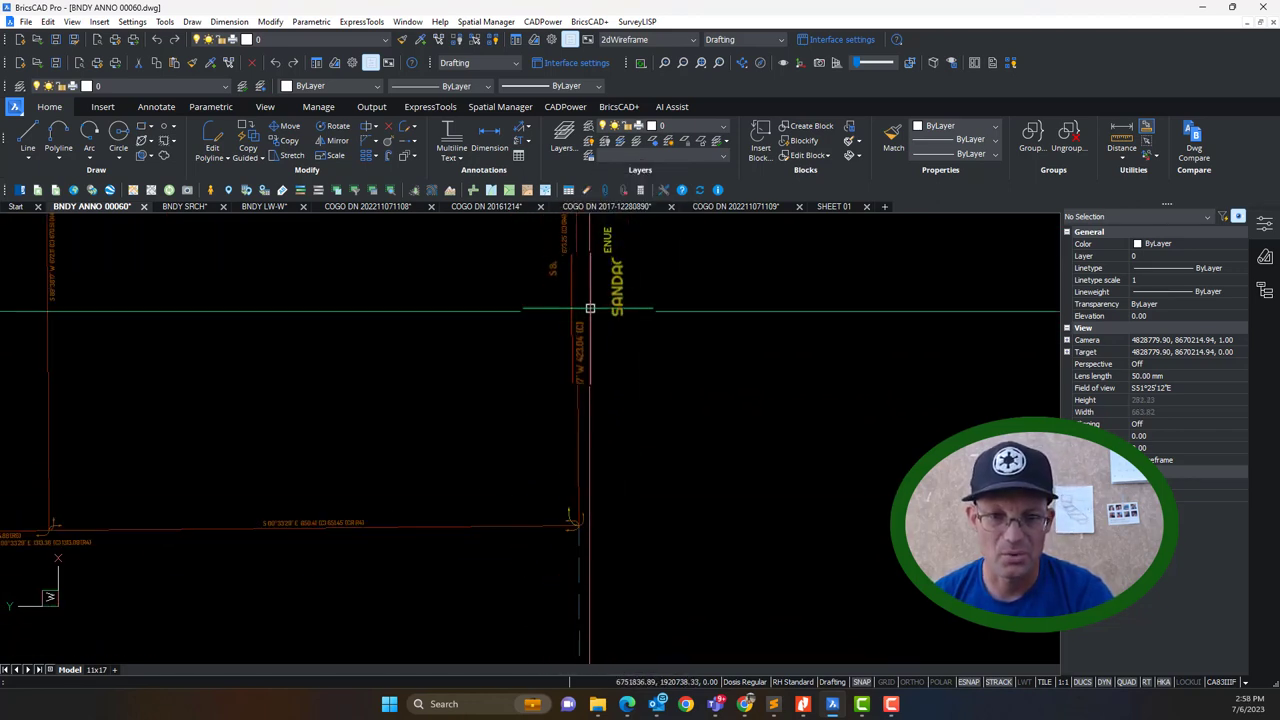
scroll(577, 374, "up", 3)
scroll(620, 330, "down", 5)
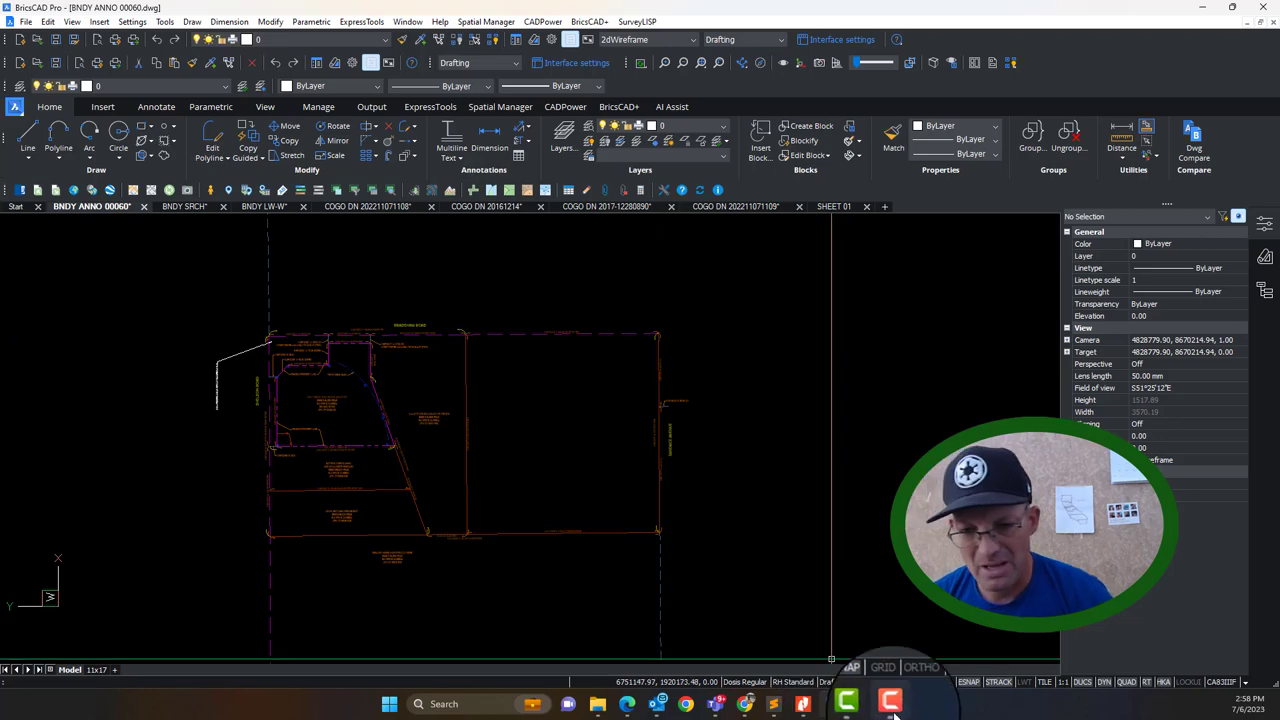
Switch to the 104-PM-017 record map in Nitro Pro and examine the parcel line dimensions down to Sandage Avenue.
left_click(862, 712)
scroll(795, 437, "down", 5)
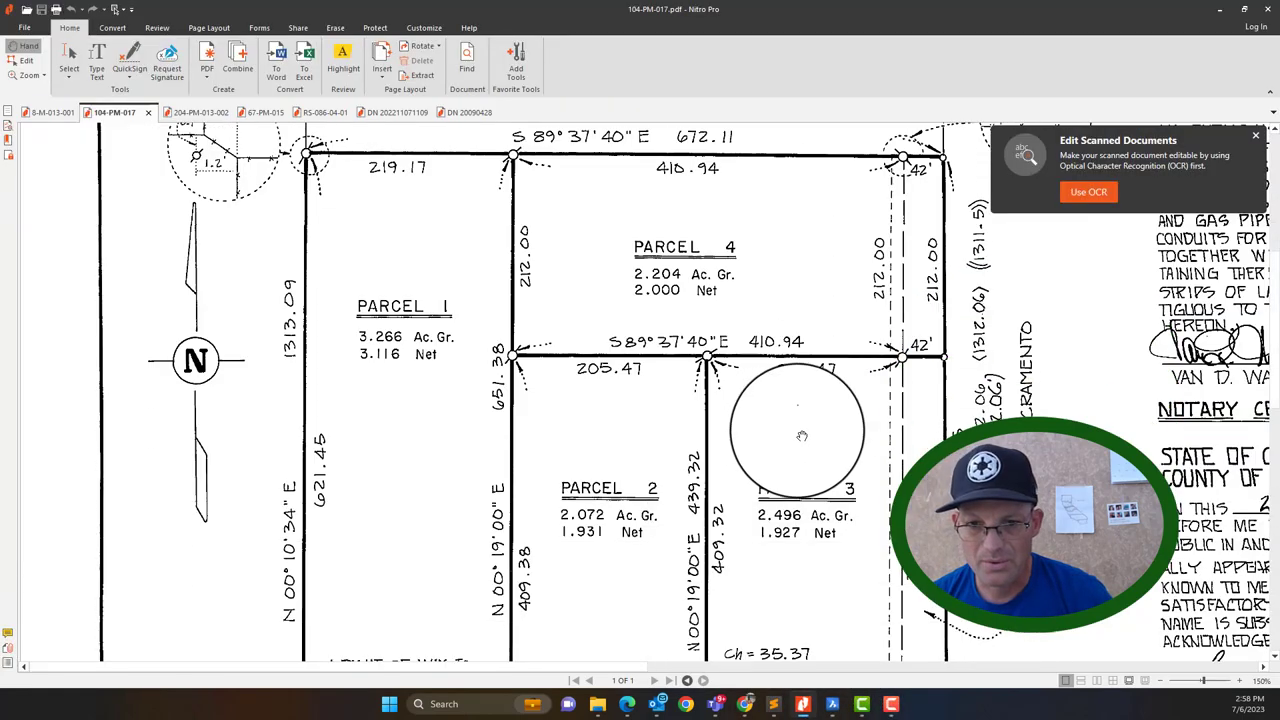
scroll(909, 495, "down", 3)
scroll(909, 495, "up", 5)
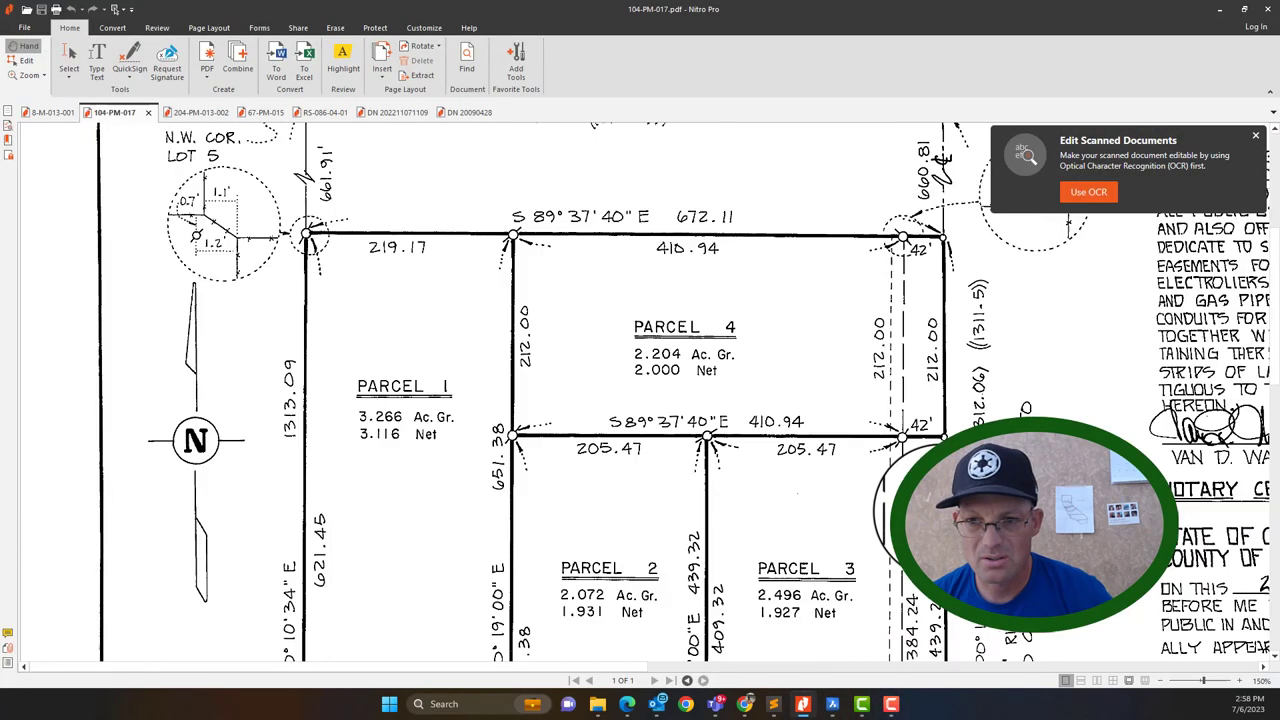
scroll(928, 412, "down", 4)
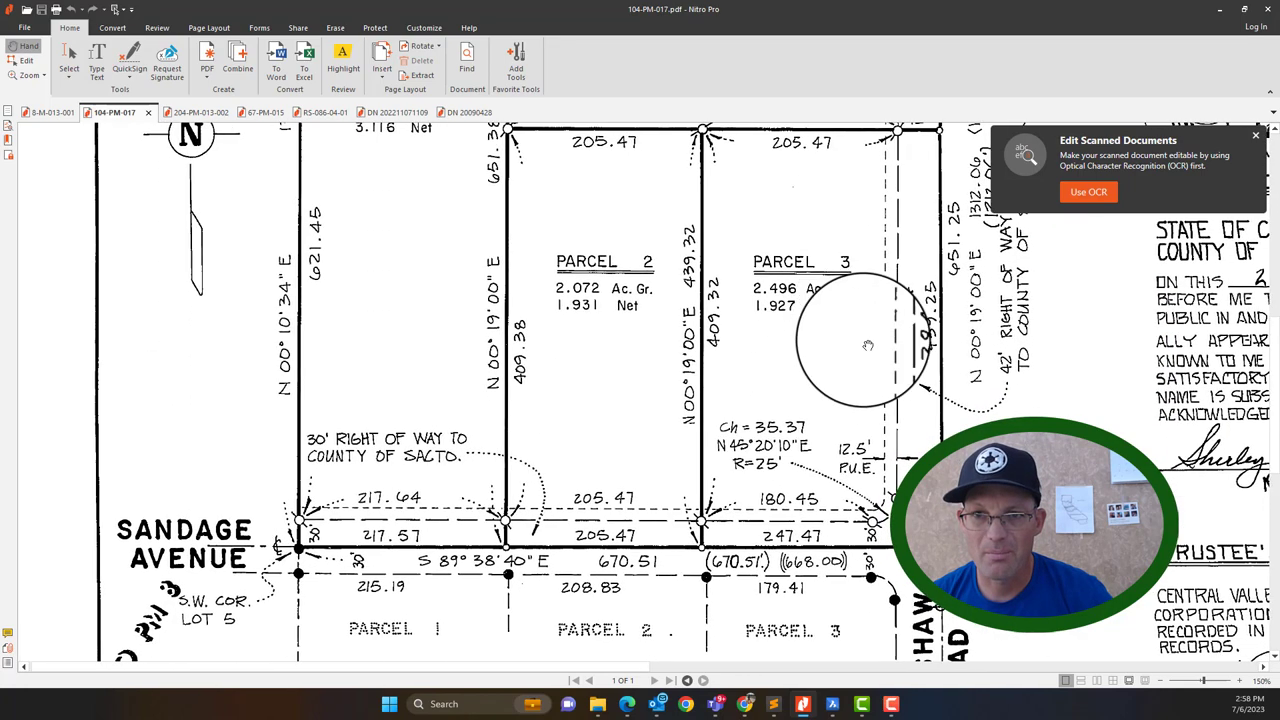
scroll(870, 355, "up", 4)
scroll(900, 370, "down", 5)
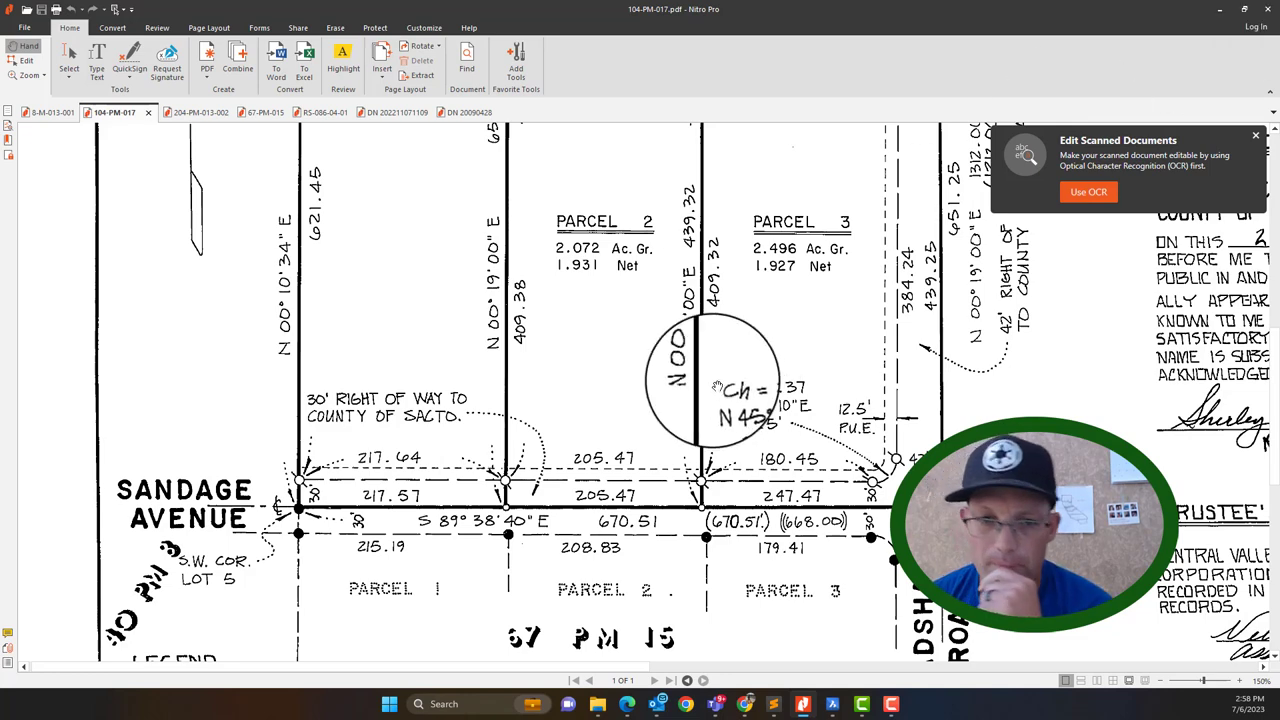
Return to the BricsCAD drawing and examine the record and calculated label on the line parallel to Sandage Avenue.
left_click(1221, 11)
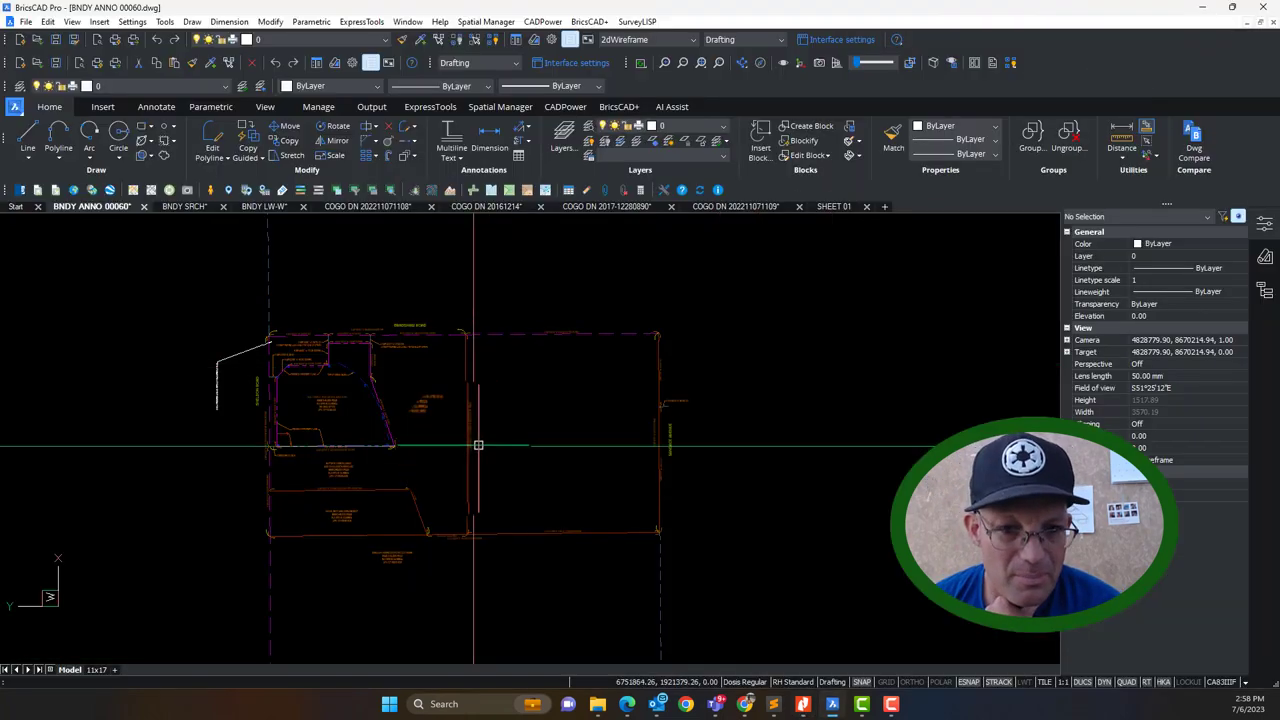
scroll(474, 446, "up", 5)
mouse_move(464, 435)
middle_mouse_down()
mouse_move(400, 434)
mouse_move(460, 477)
mouse_move(602, 455)
middle_mouse_up()
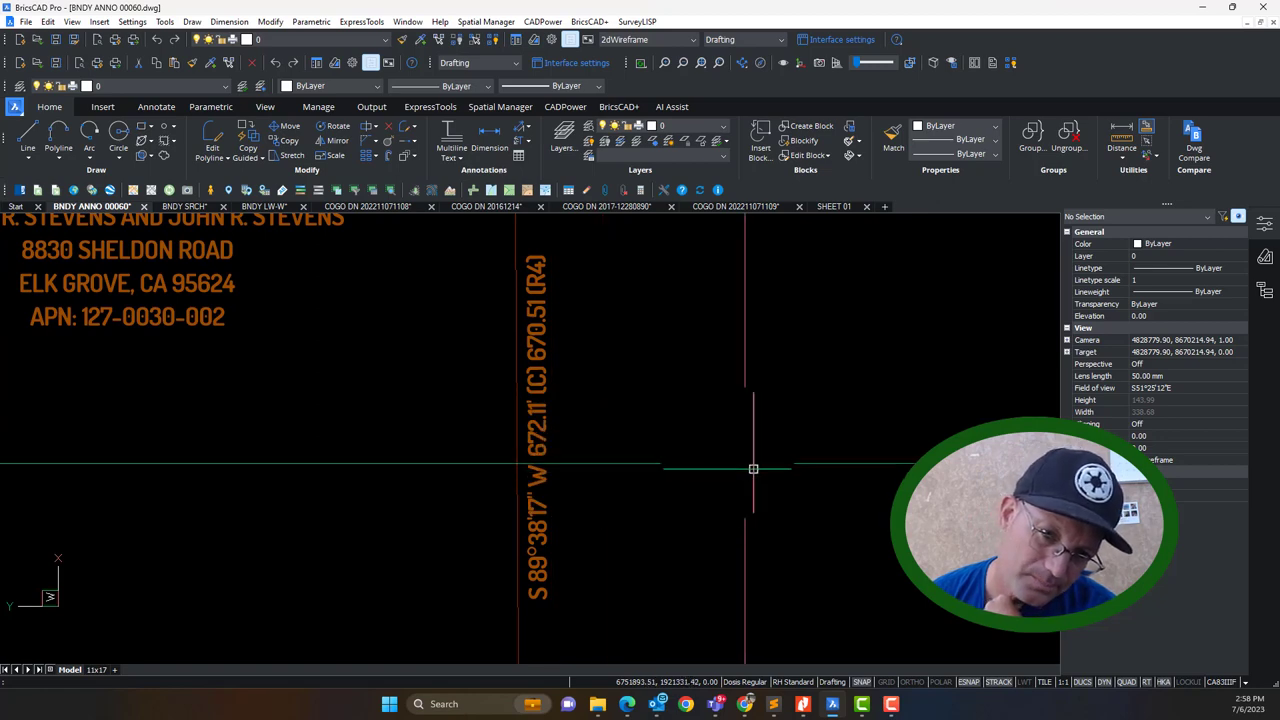
scroll(720, 467, "down", 8)
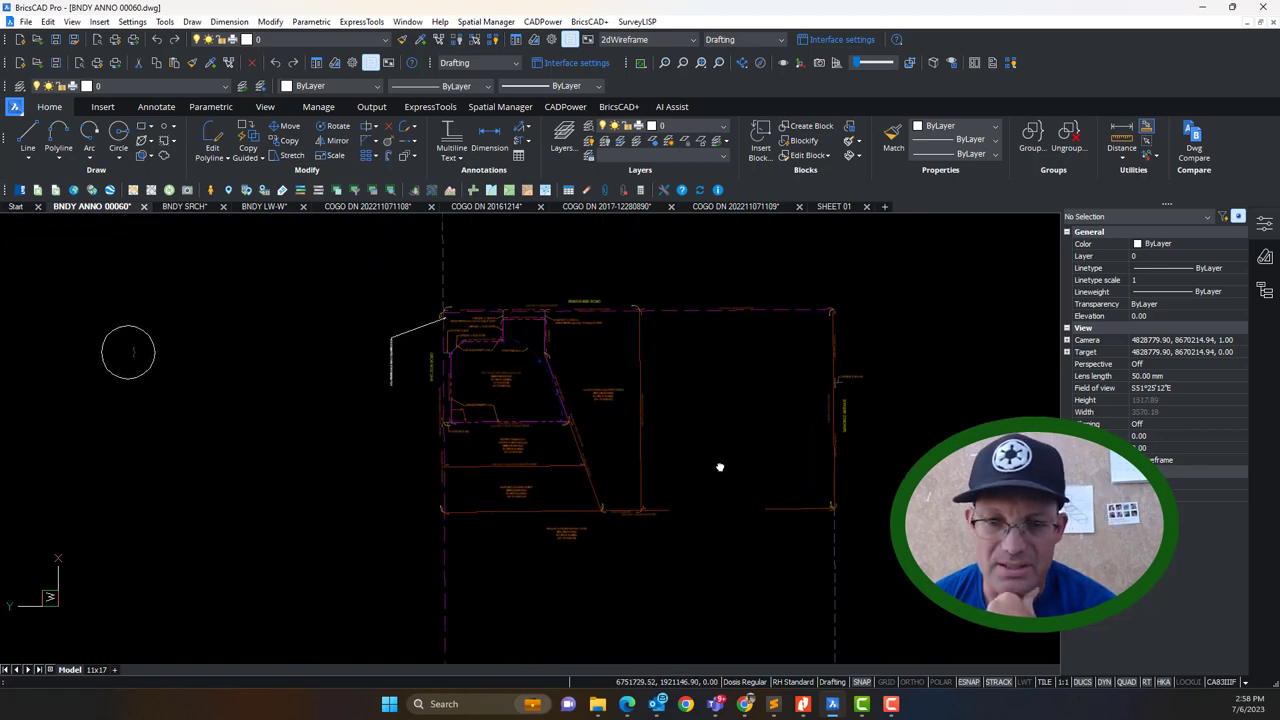
scroll(720, 467, "up", 1)
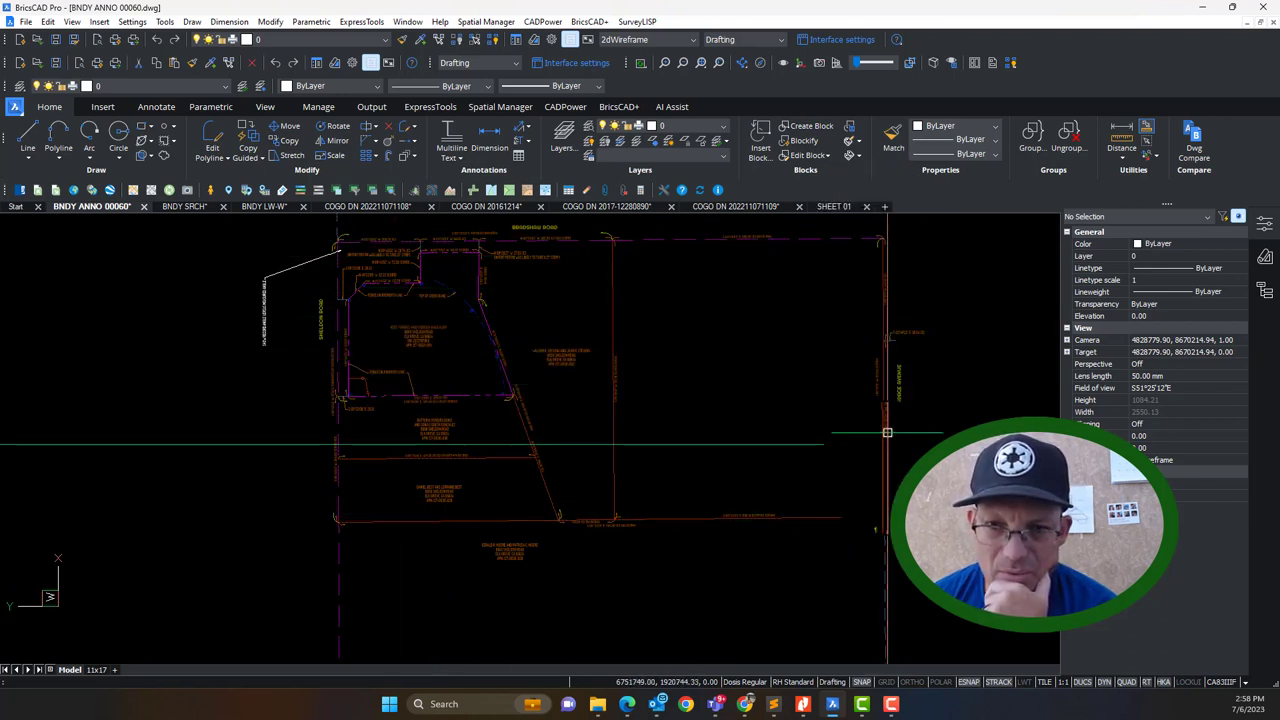
left_click(786, 404)
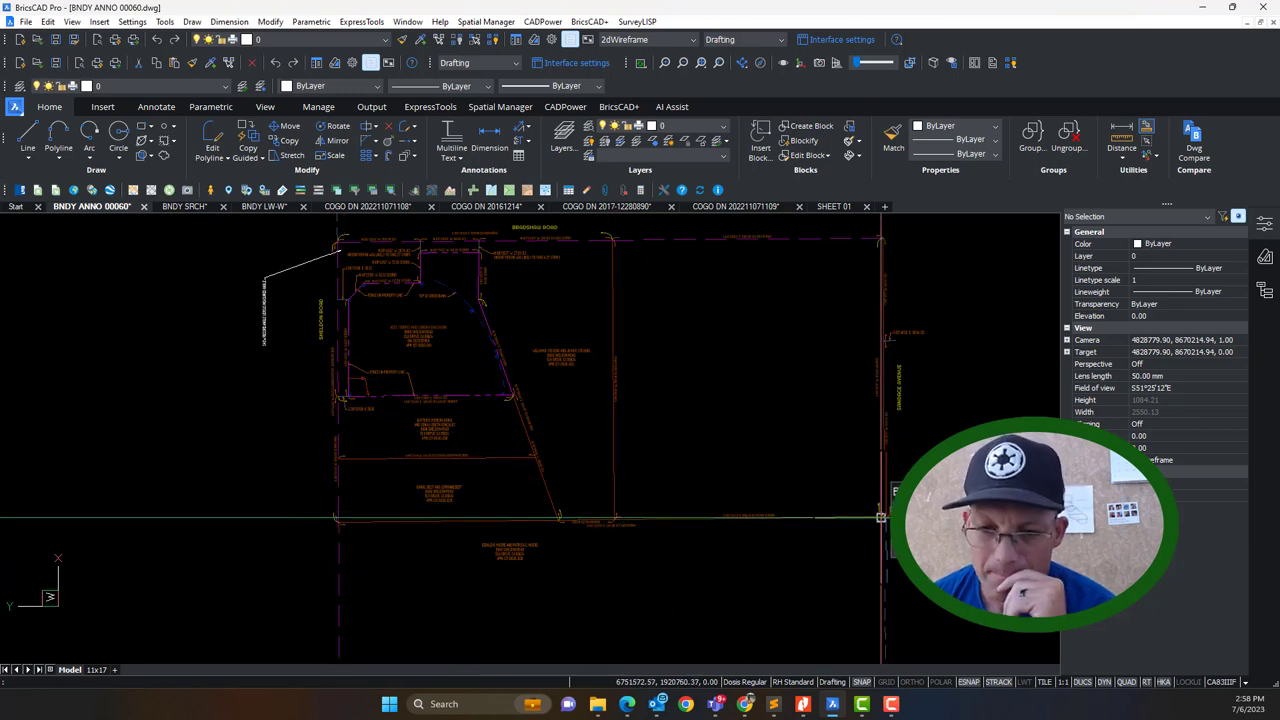
left_click(884, 512)
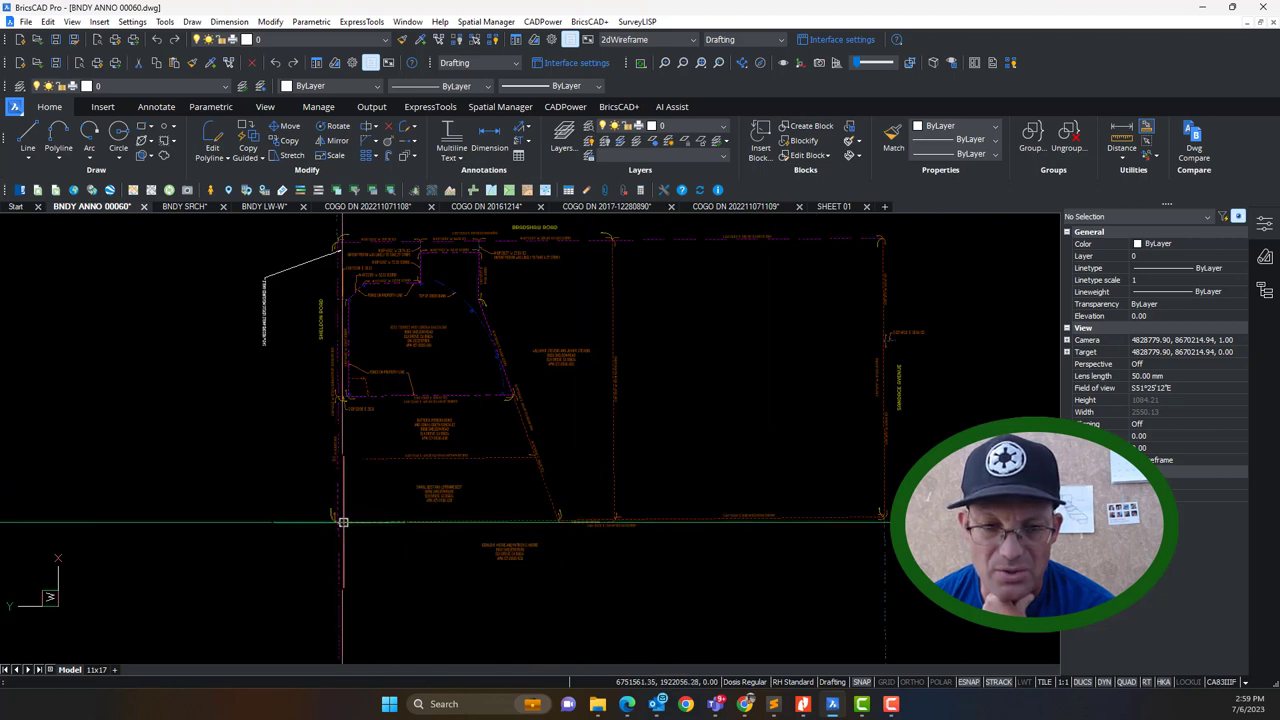
key("ctrl+z")
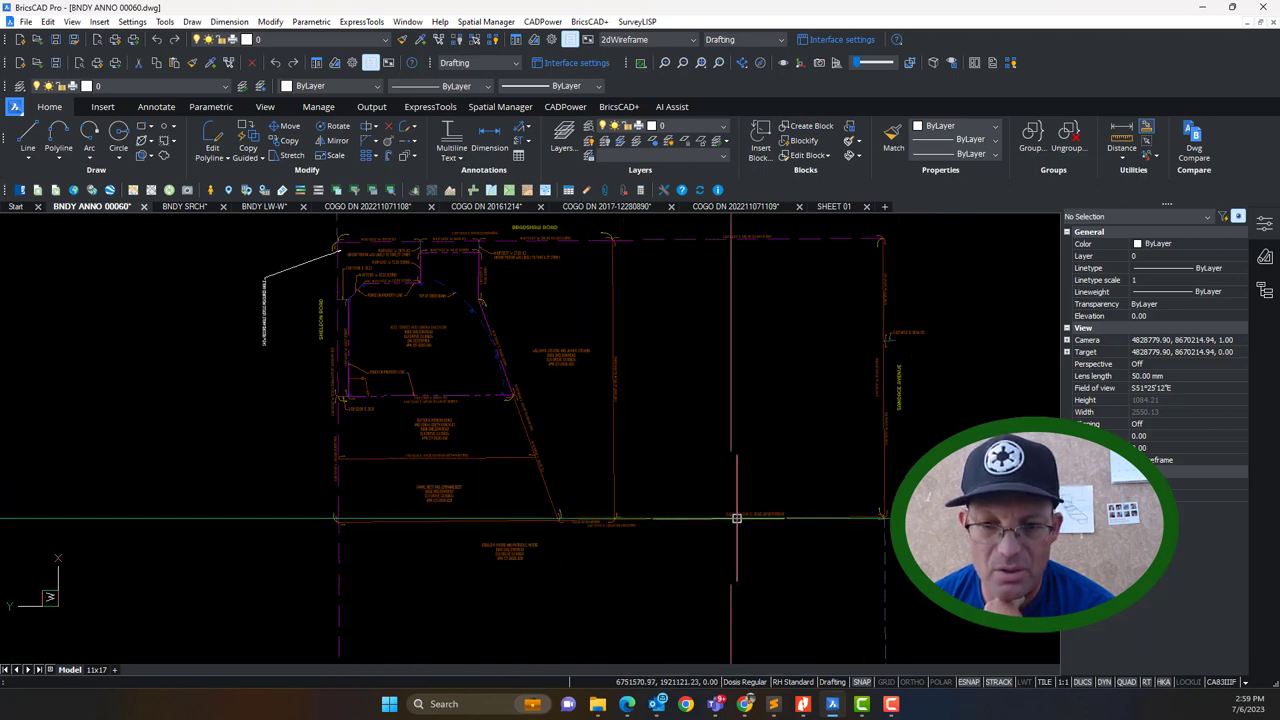
key("ctrl+z")
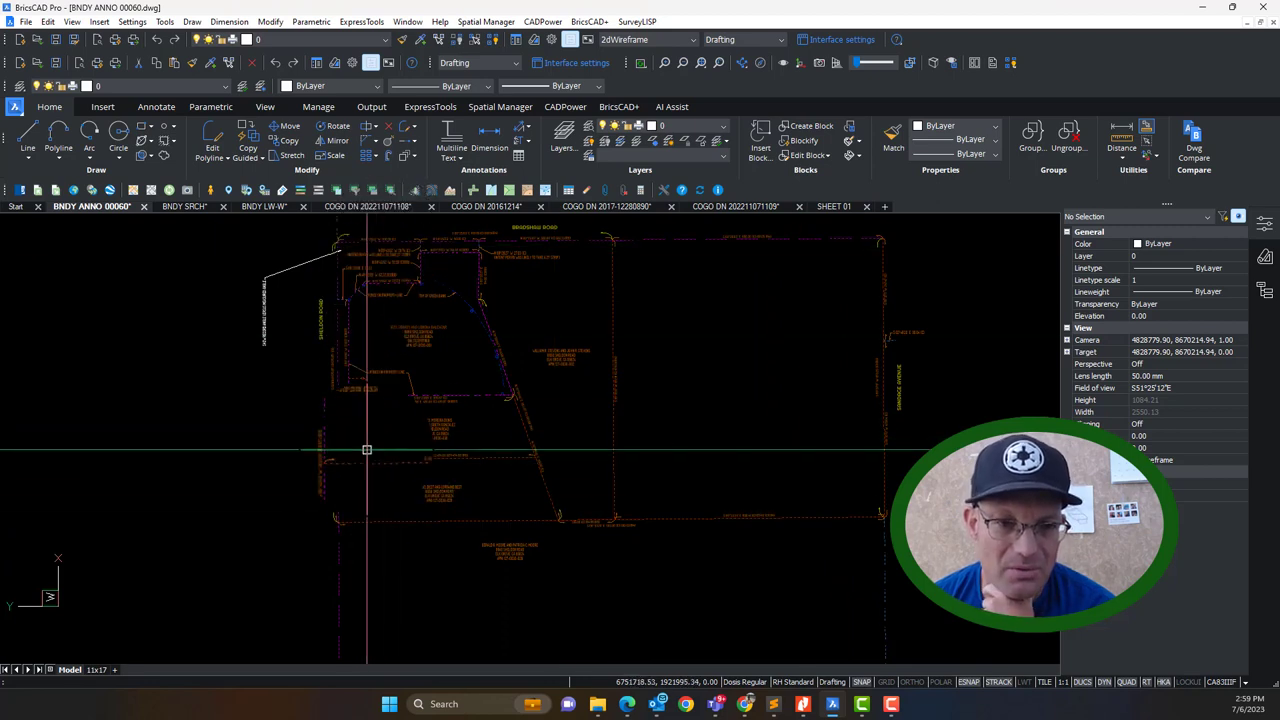
key("ctrl+z")
key("ctrl+z")
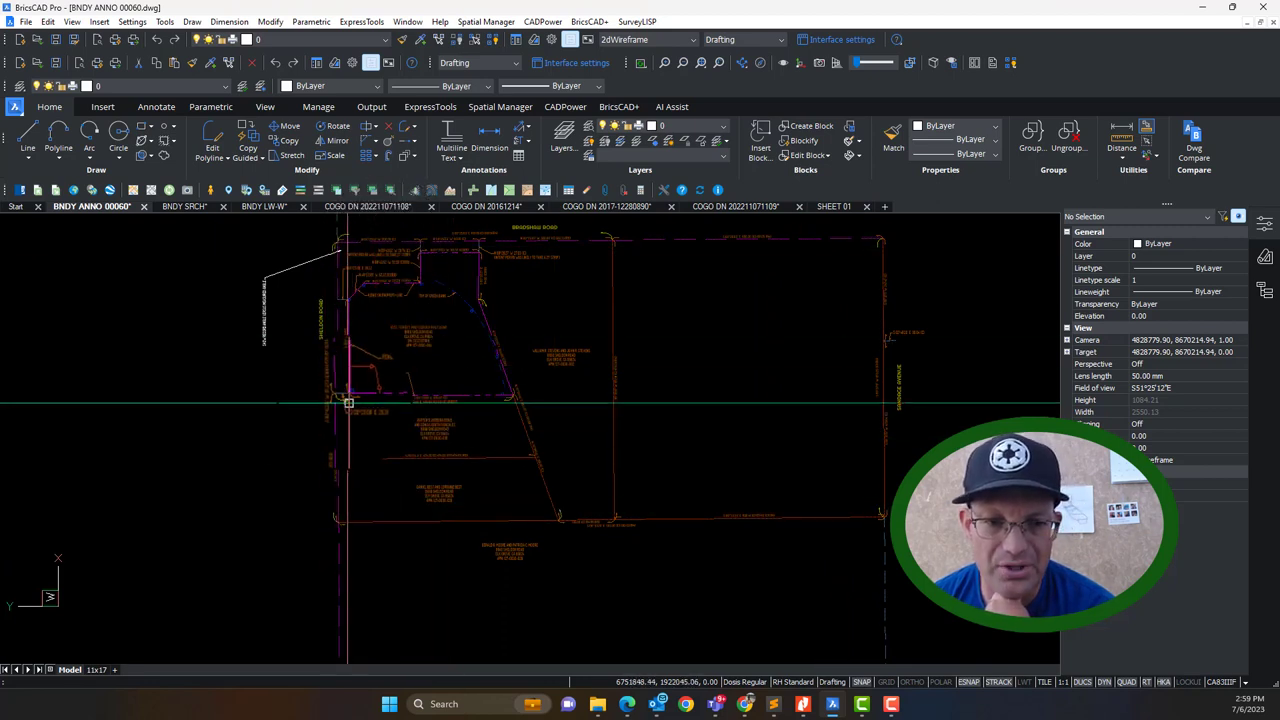
scroll(885, 388, "up", 6)
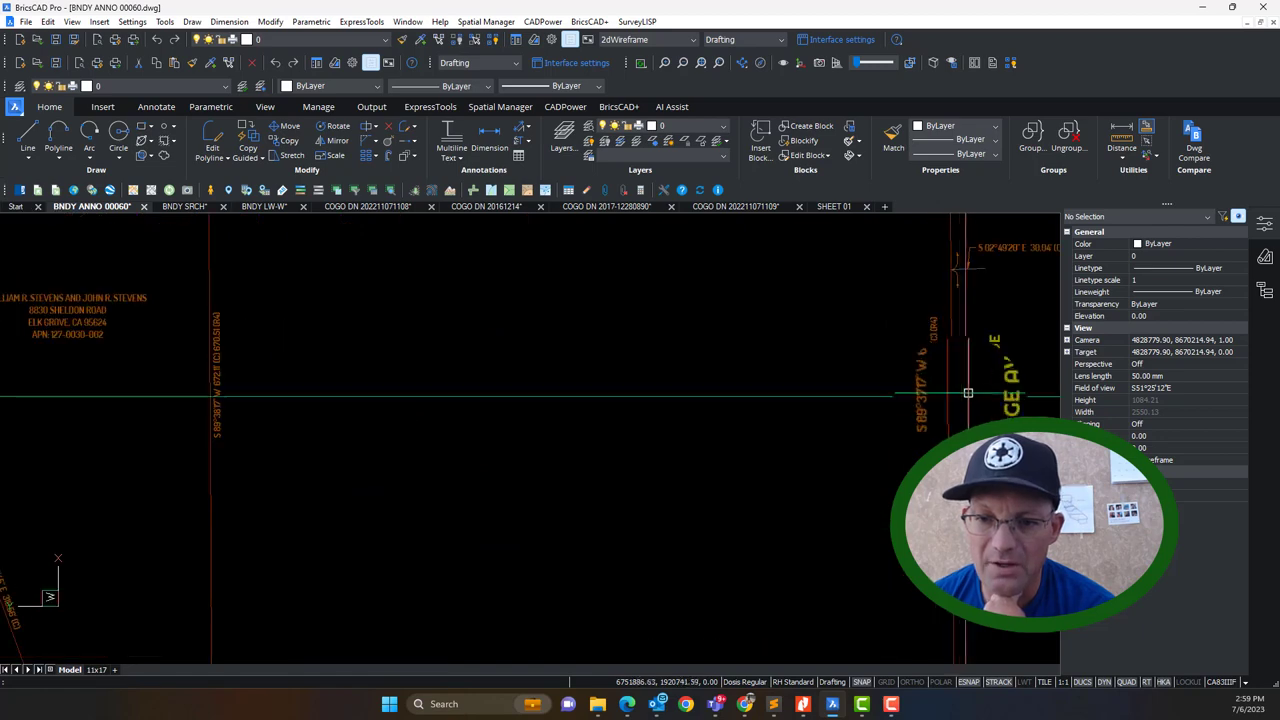
scroll(895, 288, "down", 6)
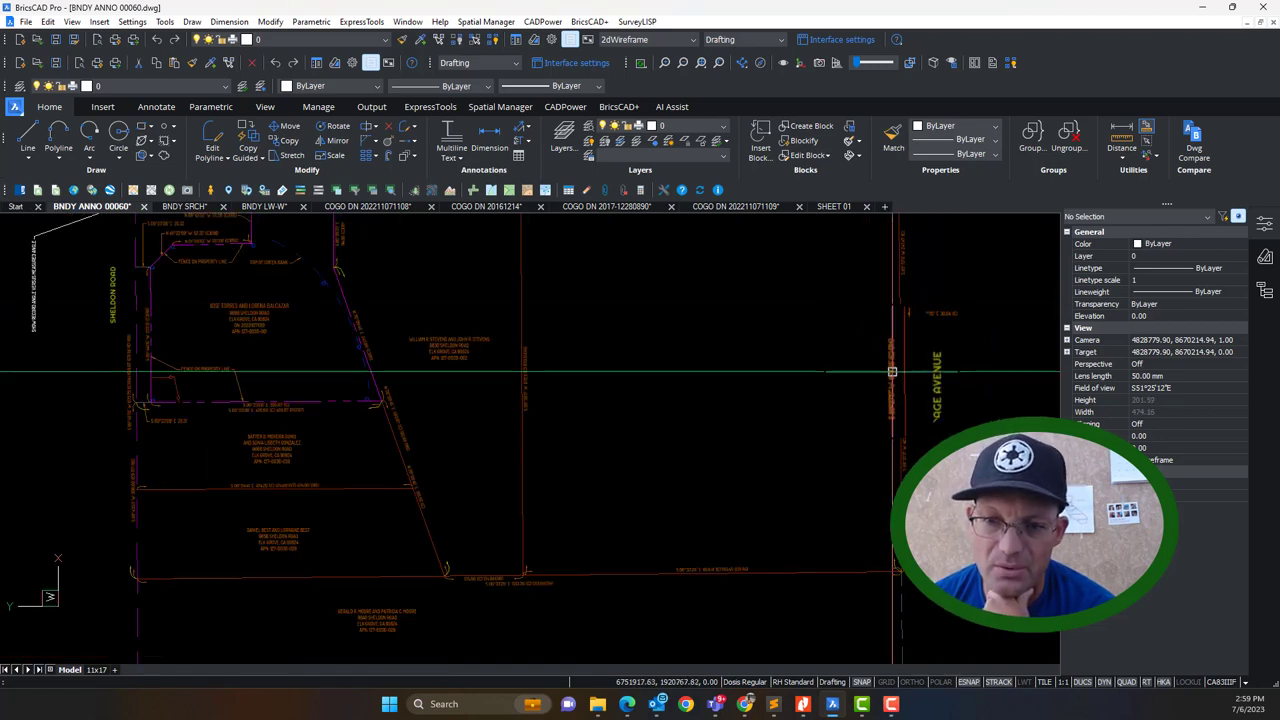
scroll(571, 374, "up", 9)
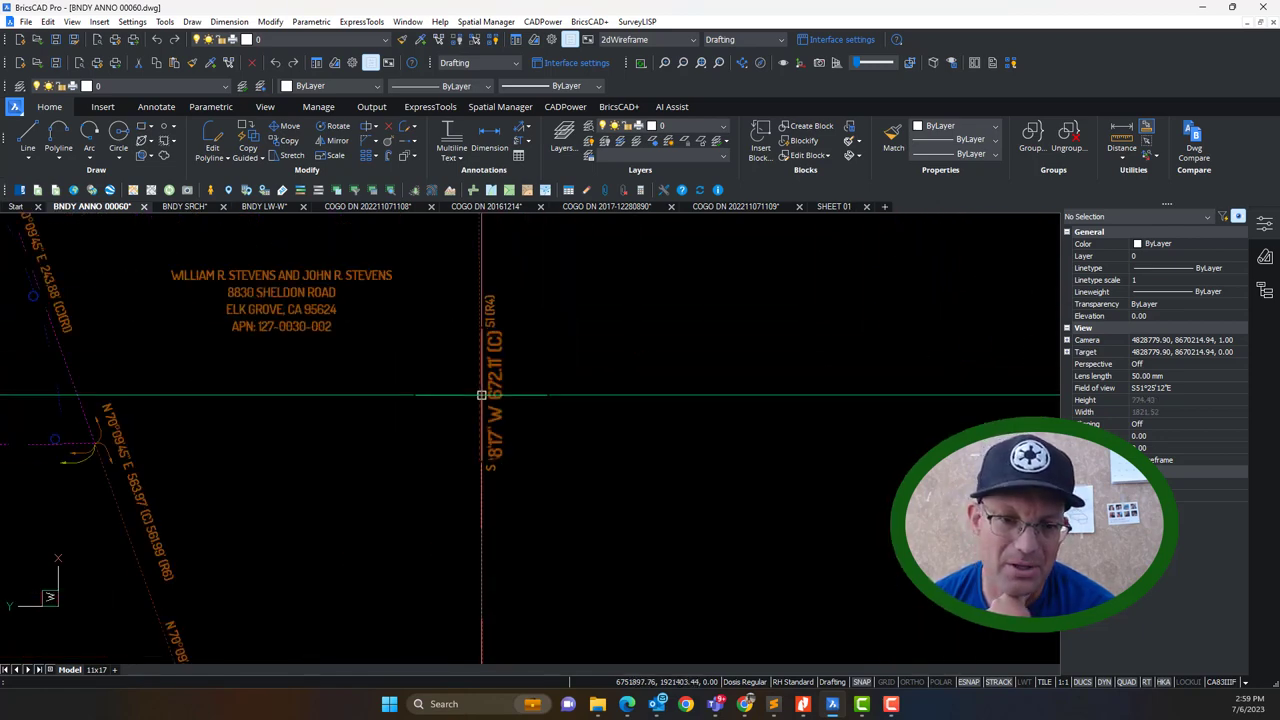
scroll(621, 430, "down", 10)
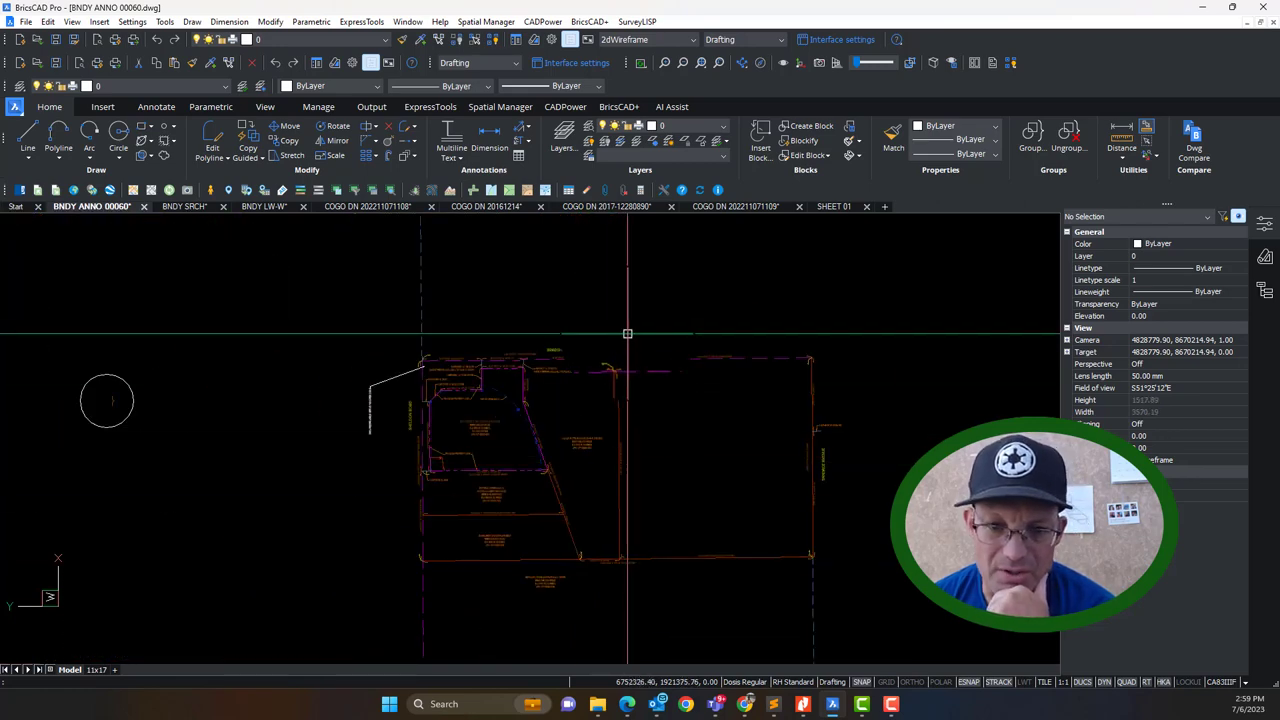
Examine the calculated and (R4) distances on the Bradshaw Road segment running to the Sandage Avenue corner.
scroll(616, 356, "up", 6)
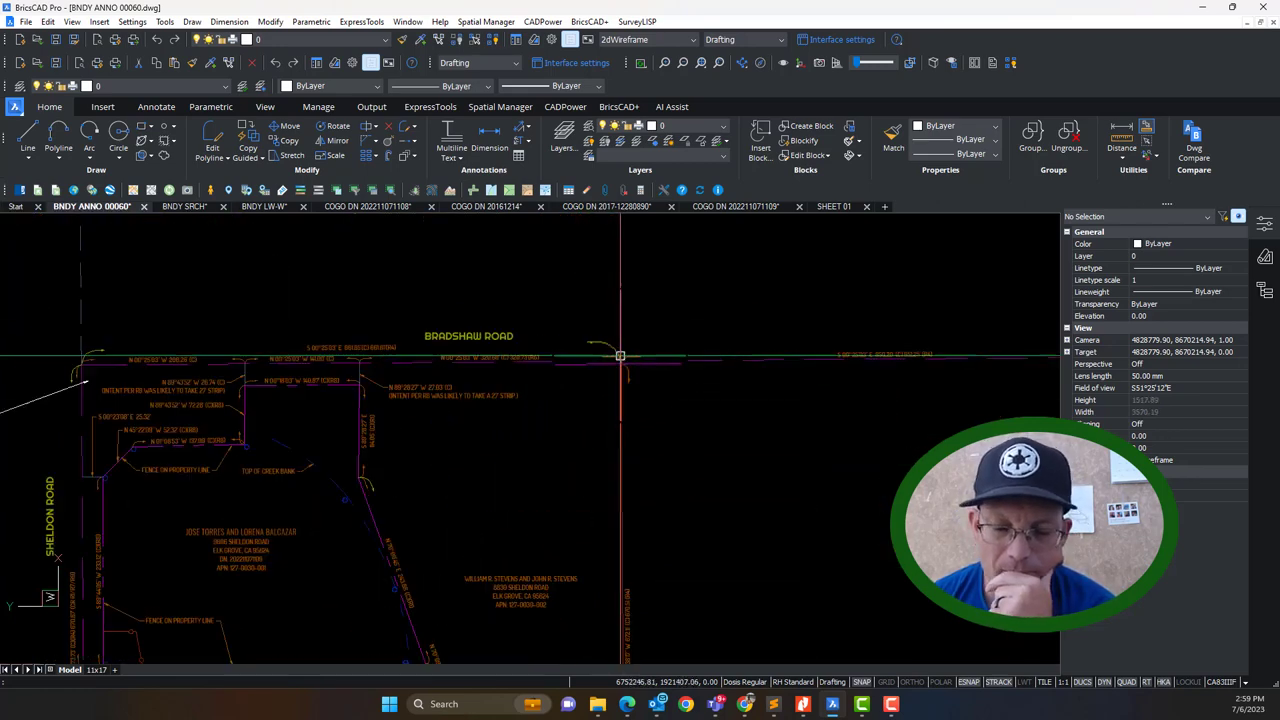
middle_click_drag(663, 429, 434, 426)
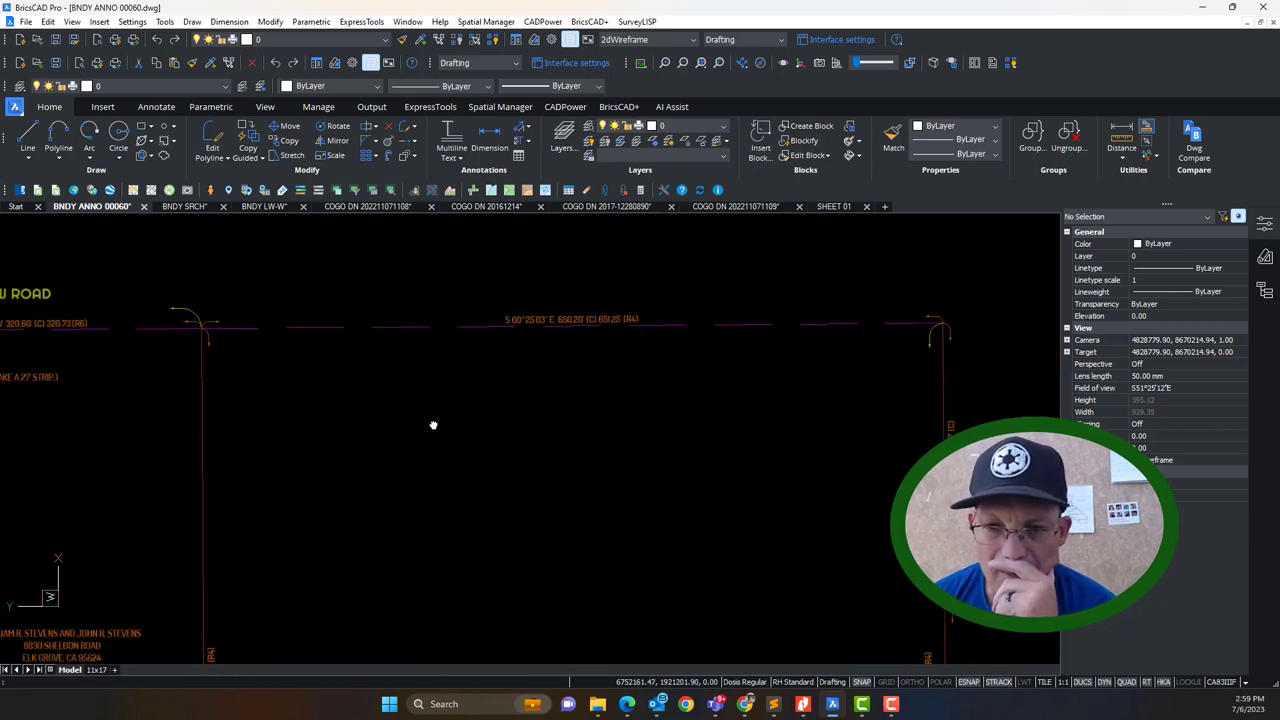
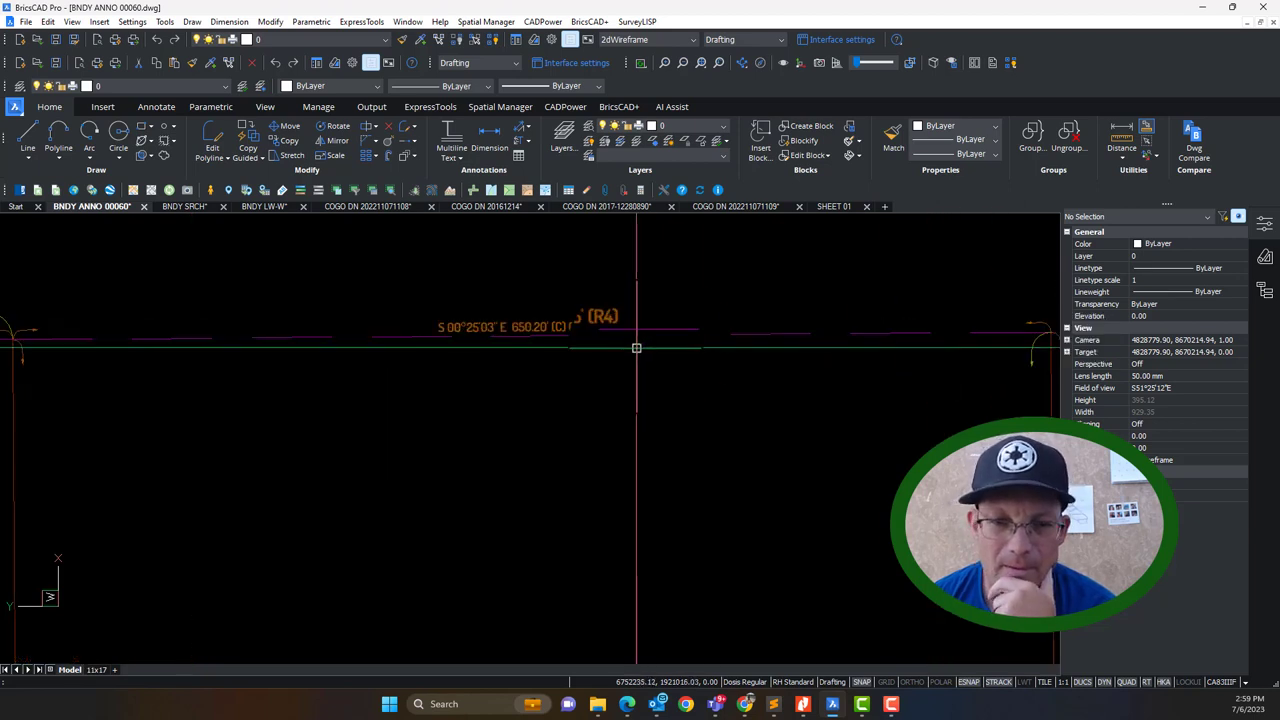
scroll(567, 330, "up", 3)
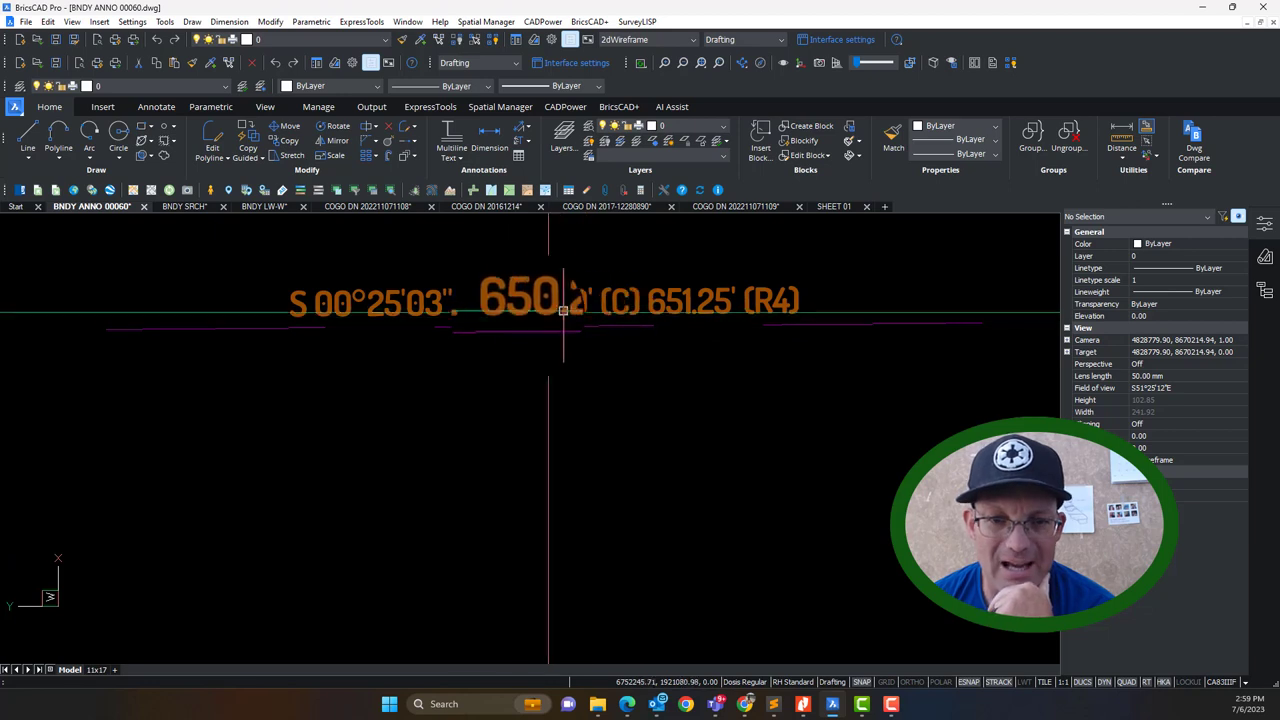
scroll(564, 311, "down", 3)
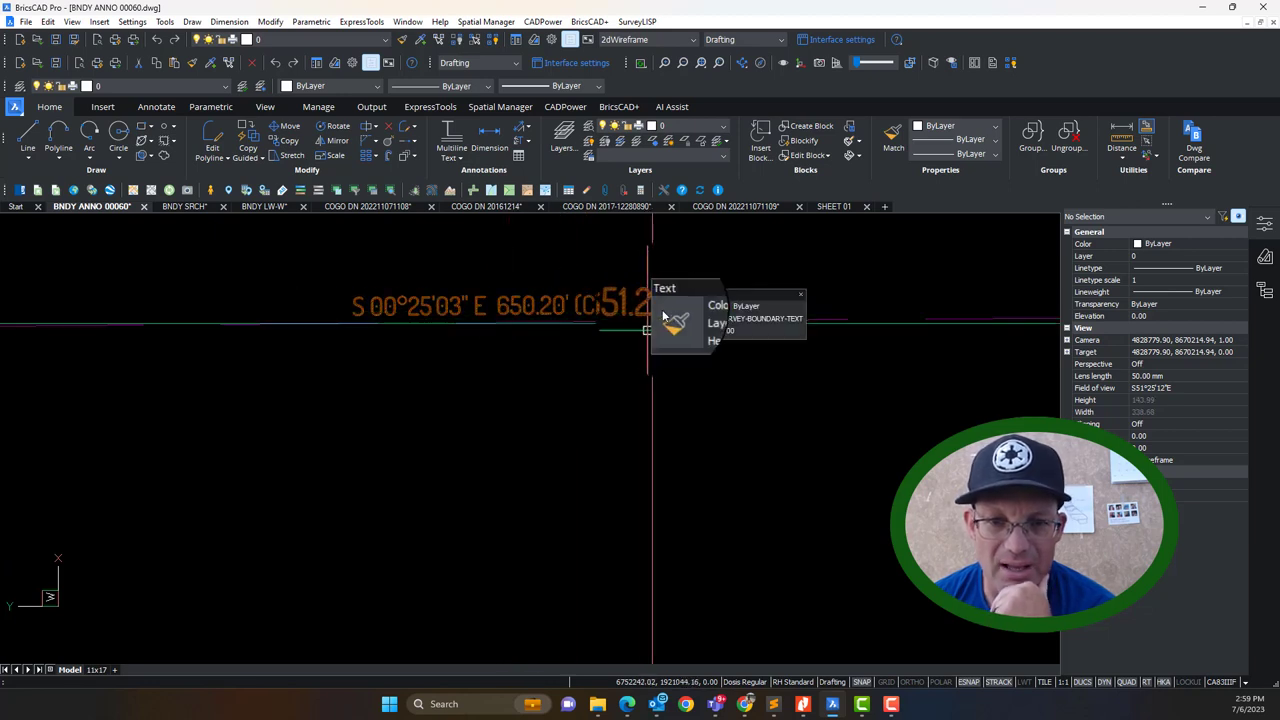
scroll(648, 320, "down", 5)
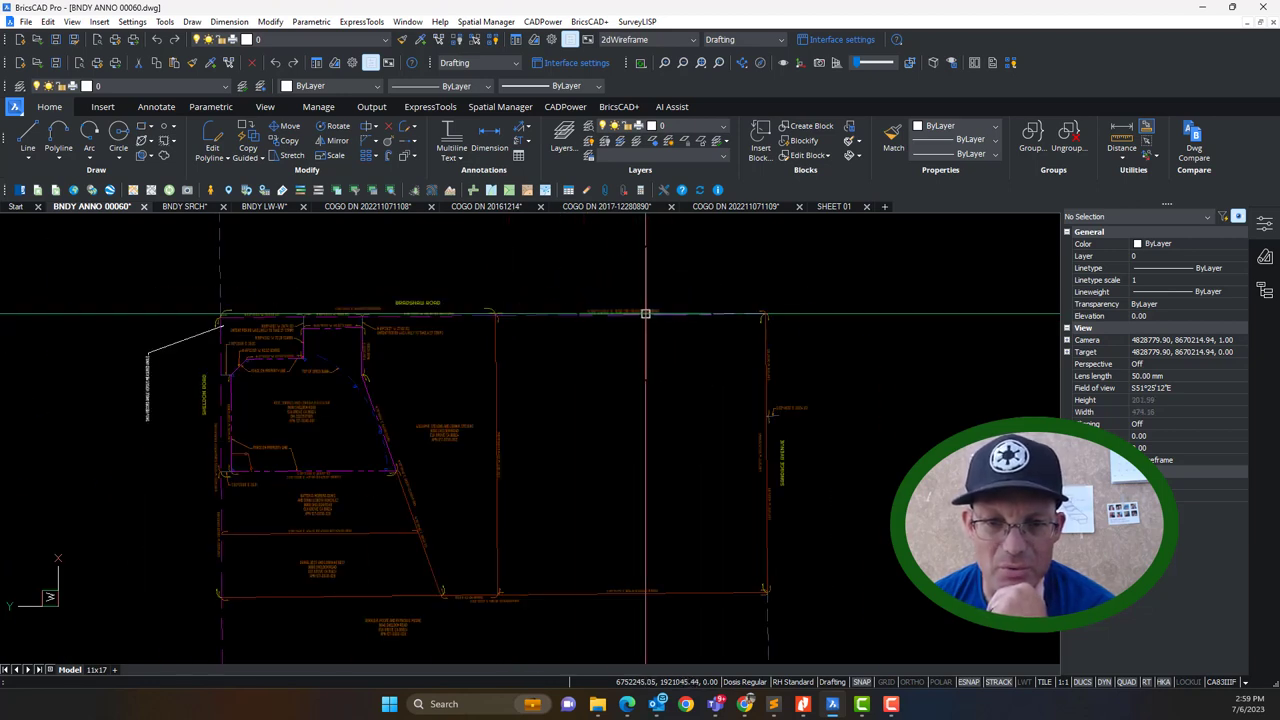
middle_click_drag(678, 369, 691, 329)
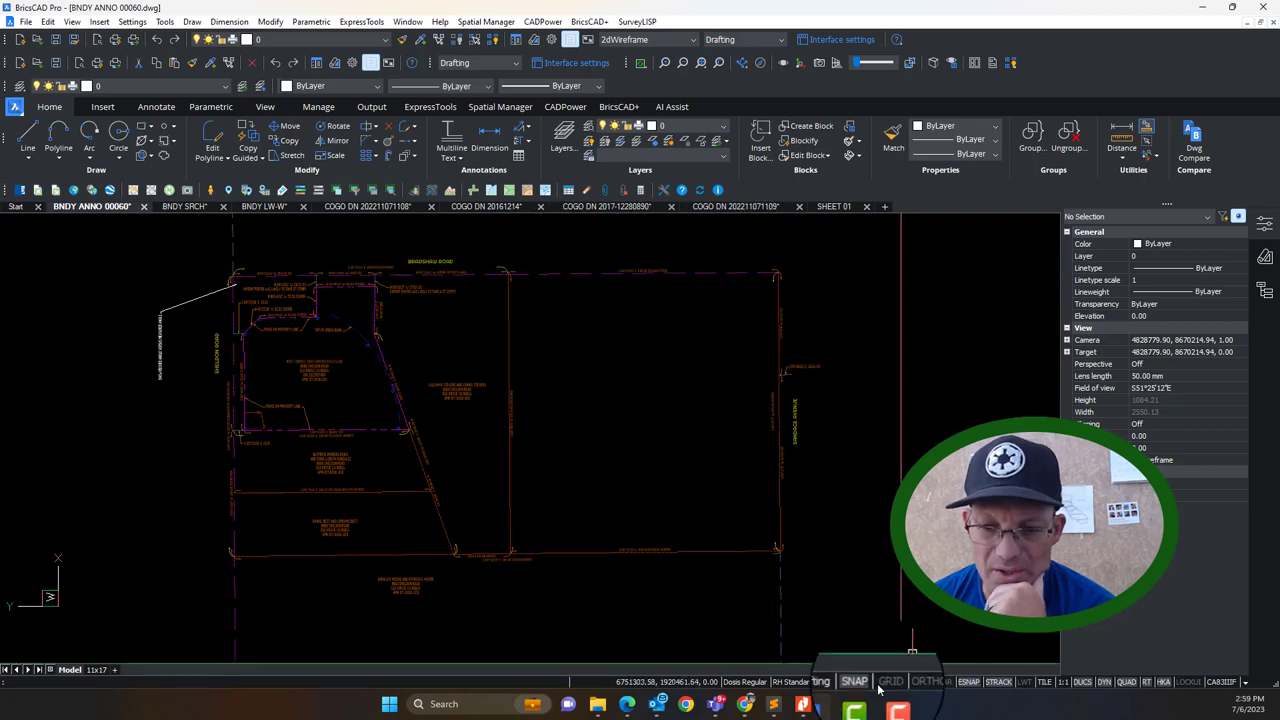
Switch back to the 104-PM-017 record map and examine the overall dimensions along the Bradshaw Road side of Parcels 3 and 4.
left_click(803, 706)
scroll(793, 386, "up", 5)
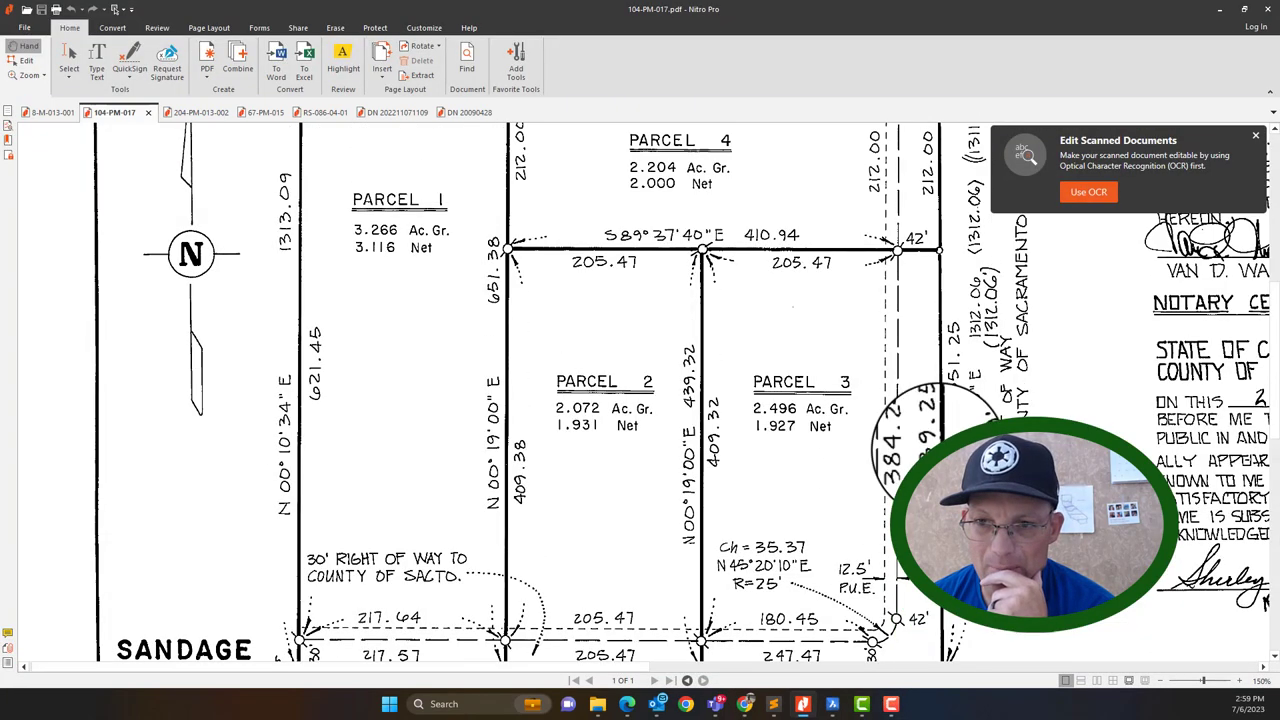
scroll(958, 397, "down", 1, "ctrl")
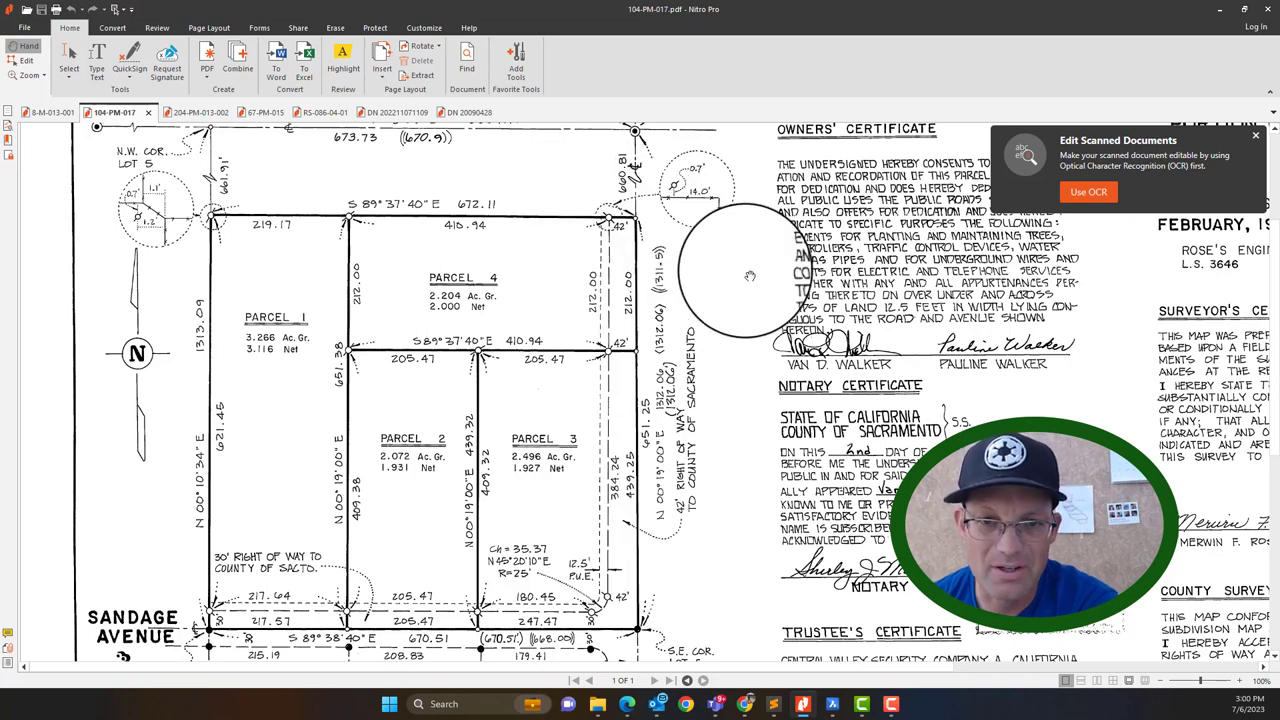
Return to the BricsCAD drawing and review the Bradshaw Road line and the interior line that meets it.
left_click(1226, 12)
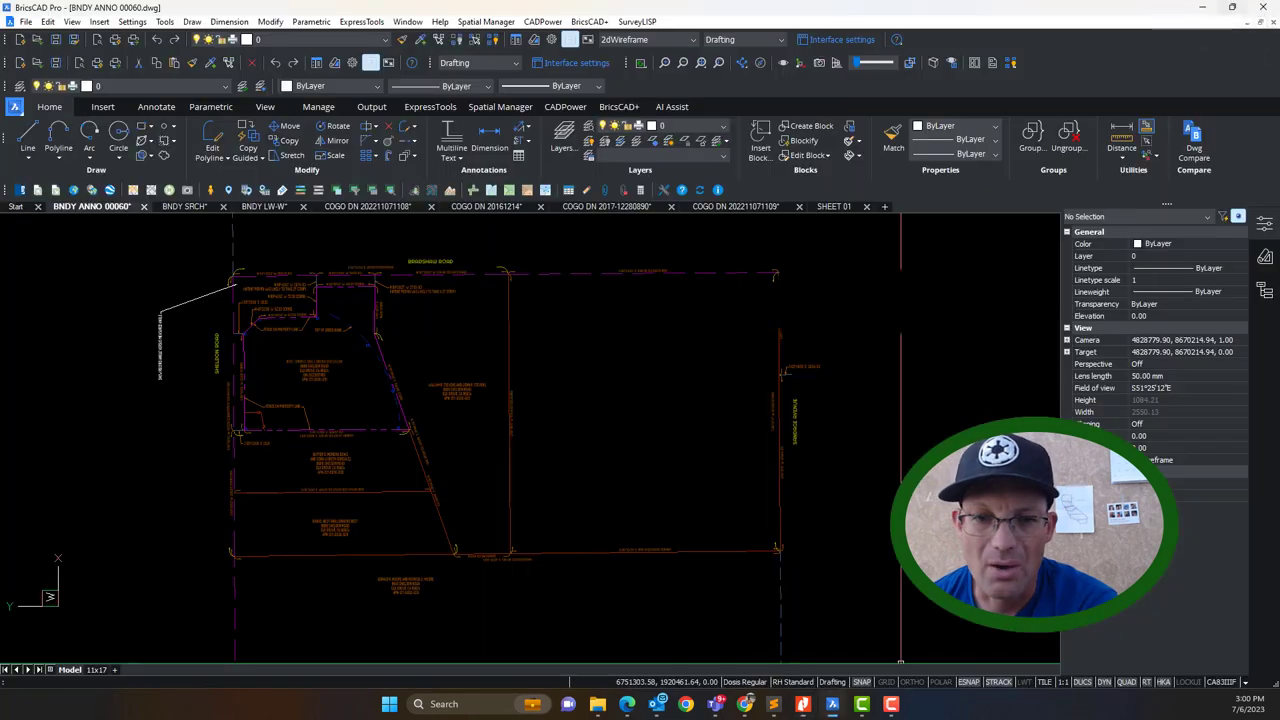
scroll(574, 384, "up", 5)
scroll(574, 384, "down", 5)
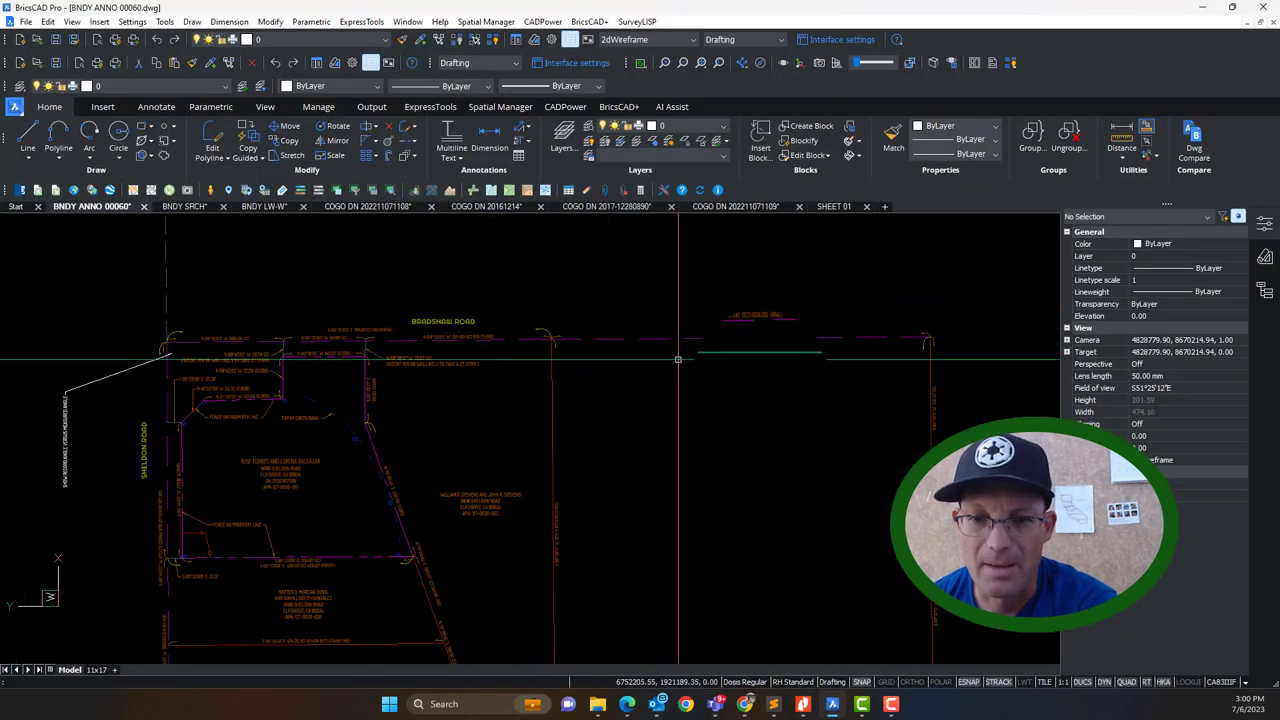
scroll(701, 313, "up", 5)
scroll(606, 277, "down", 5)
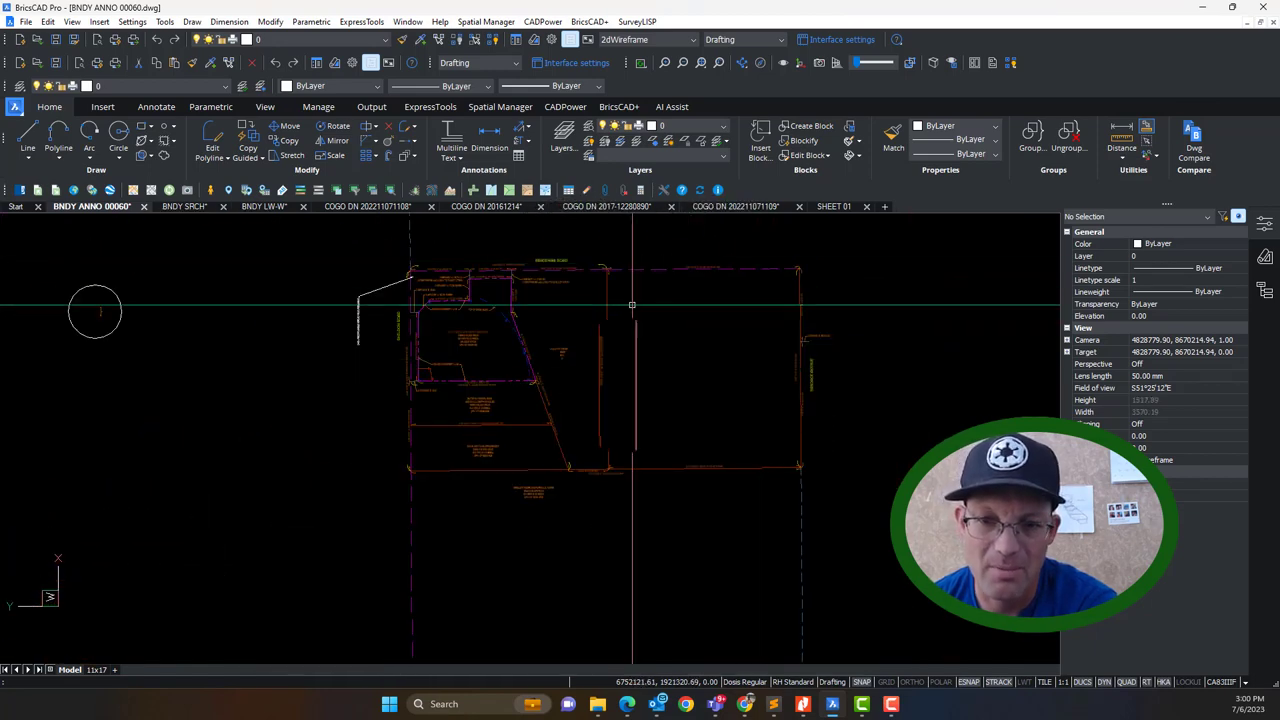
scroll(586, 318, "up", 3)
middle_click_drag(586, 318, 611, 363)
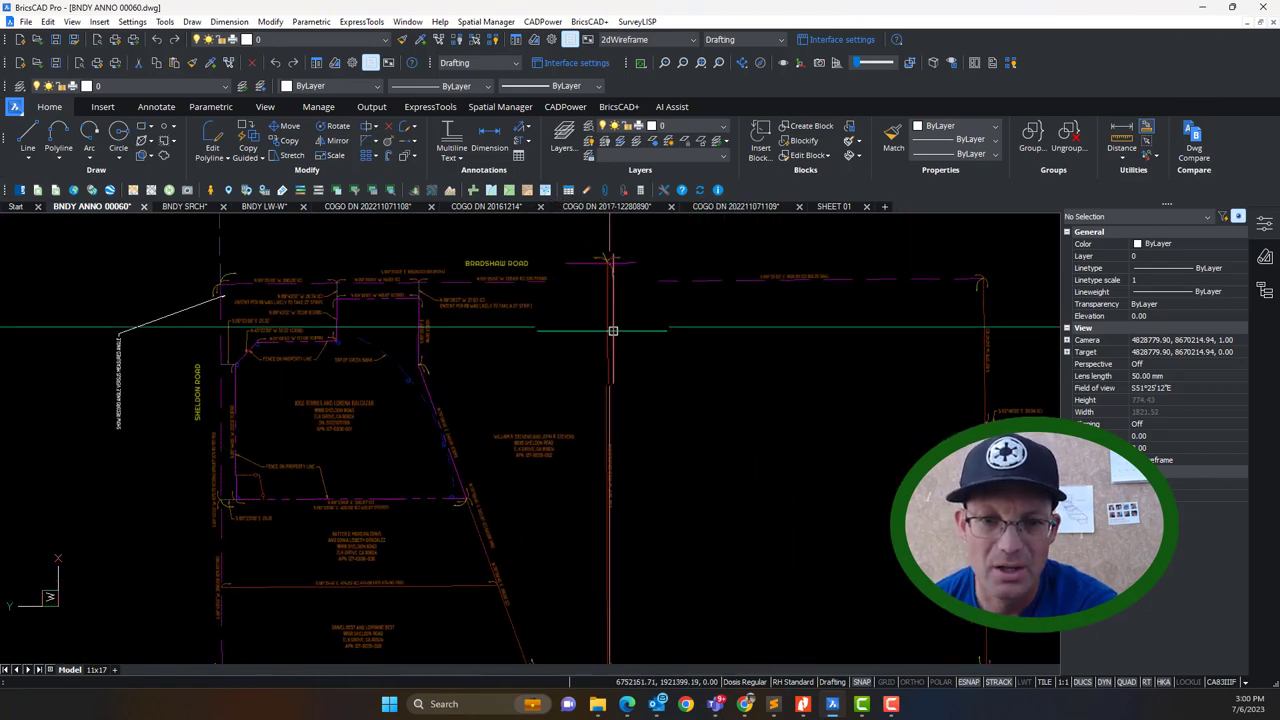
Inspect the direction arrows where the interior line meets Bradshaw Road and clear the external reference selection.
left_click(606, 280)
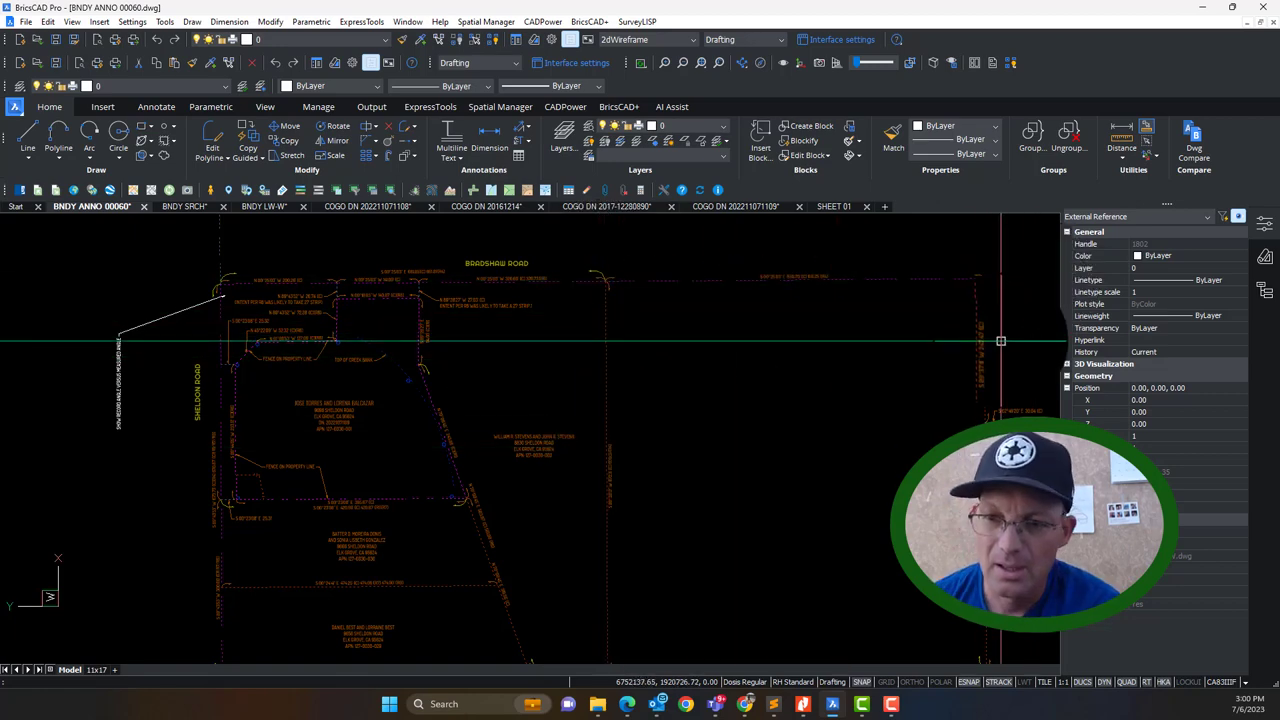
scroll(1000, 337, "down", 3)
scroll(985, 310, "up", 8)
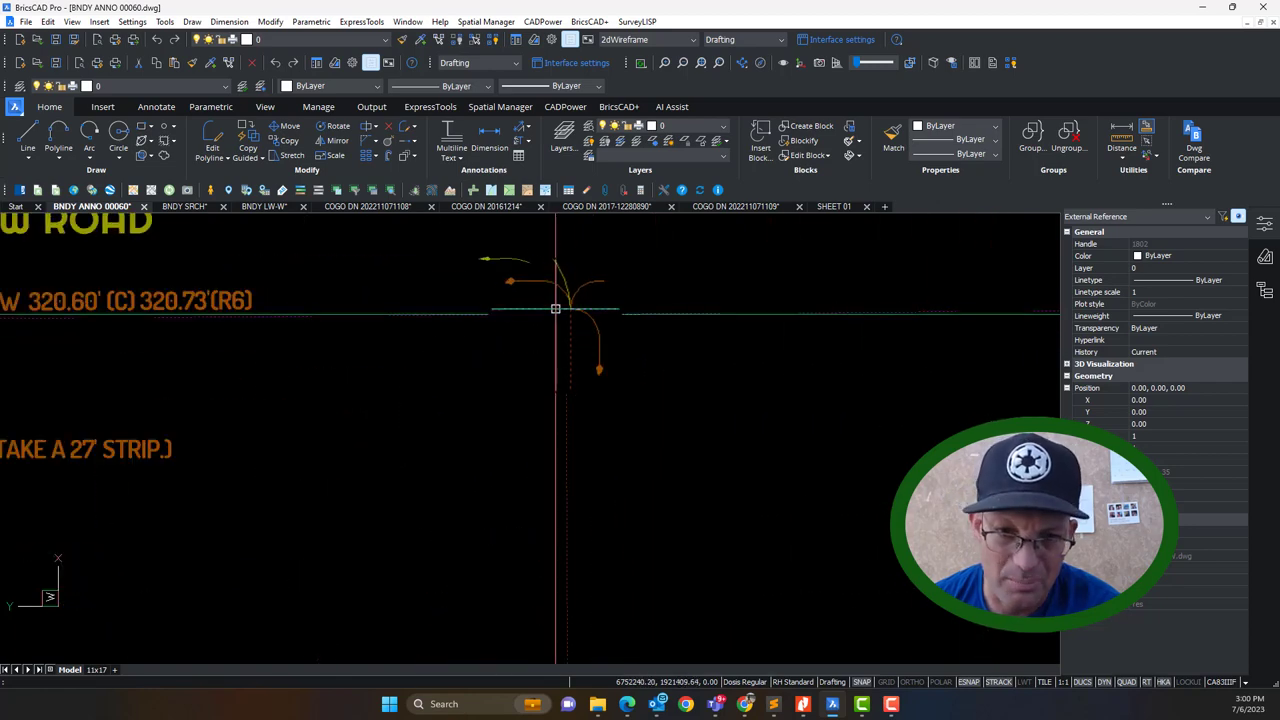
scroll(539, 358, "down", 8)
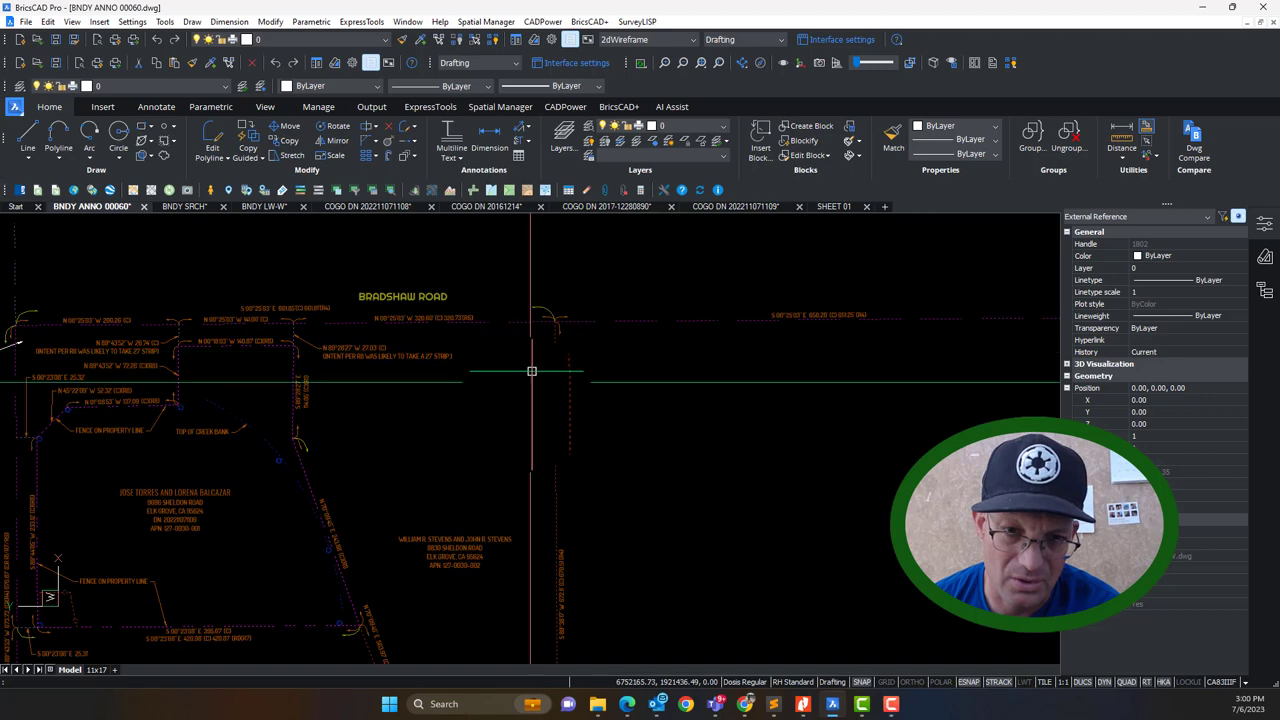
mouse_move(510, 460)
middle_mouse_down()
mouse_move(583, 330)
mouse_move(580, 443)
middle_mouse_up()
scroll(583, 365, "up", 2)
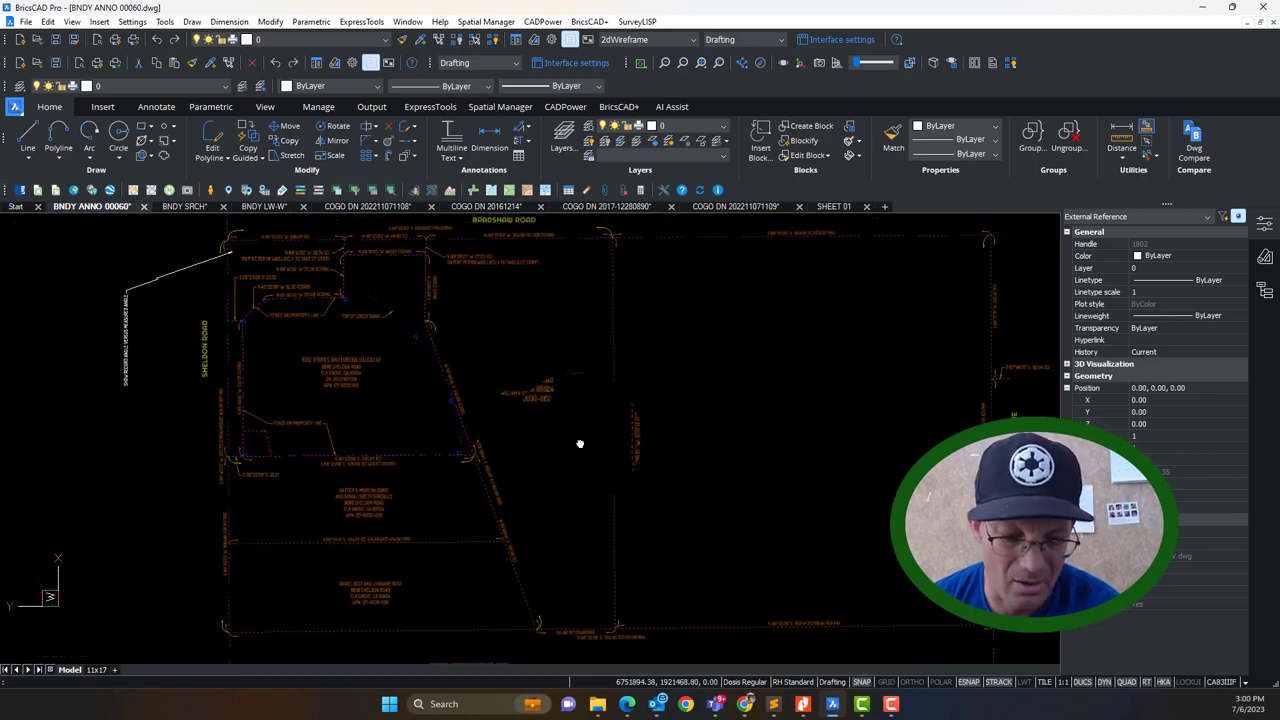
key("Escape")
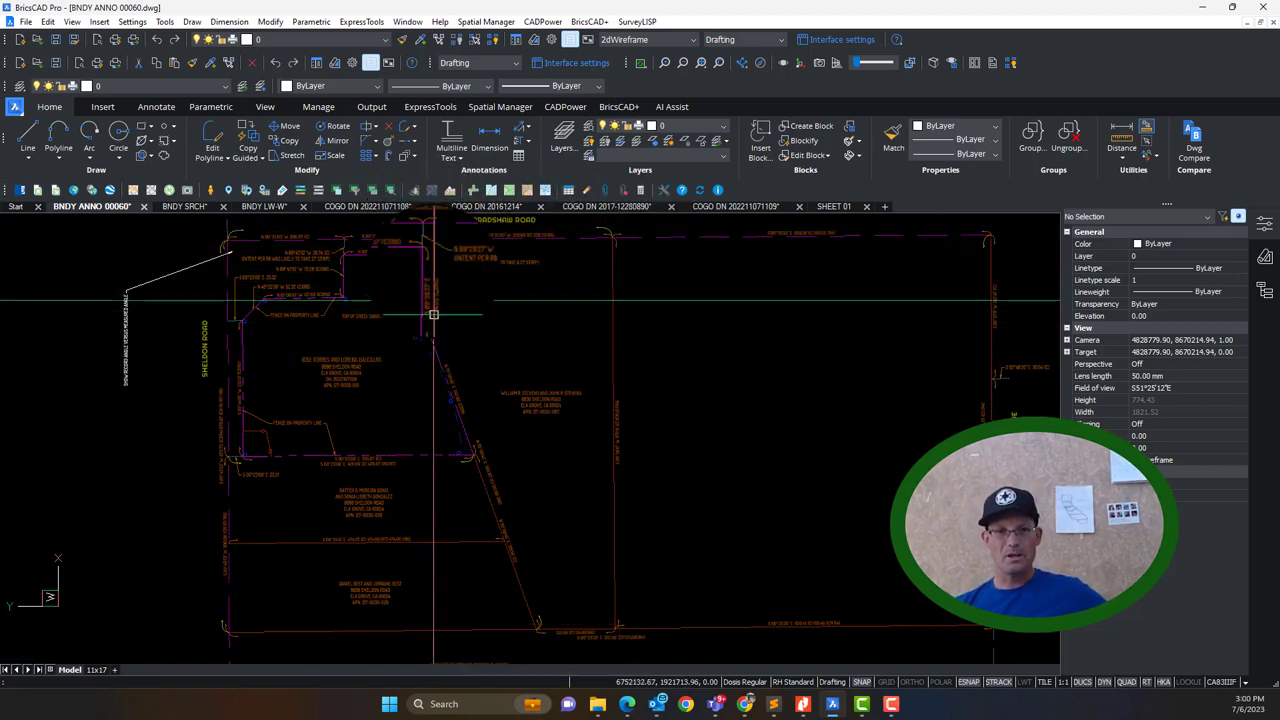
Examine the bearing and distance label on the Bradshaw Road segment between the long interior line and Sandage Avenue.
mouse_move(426, 325)
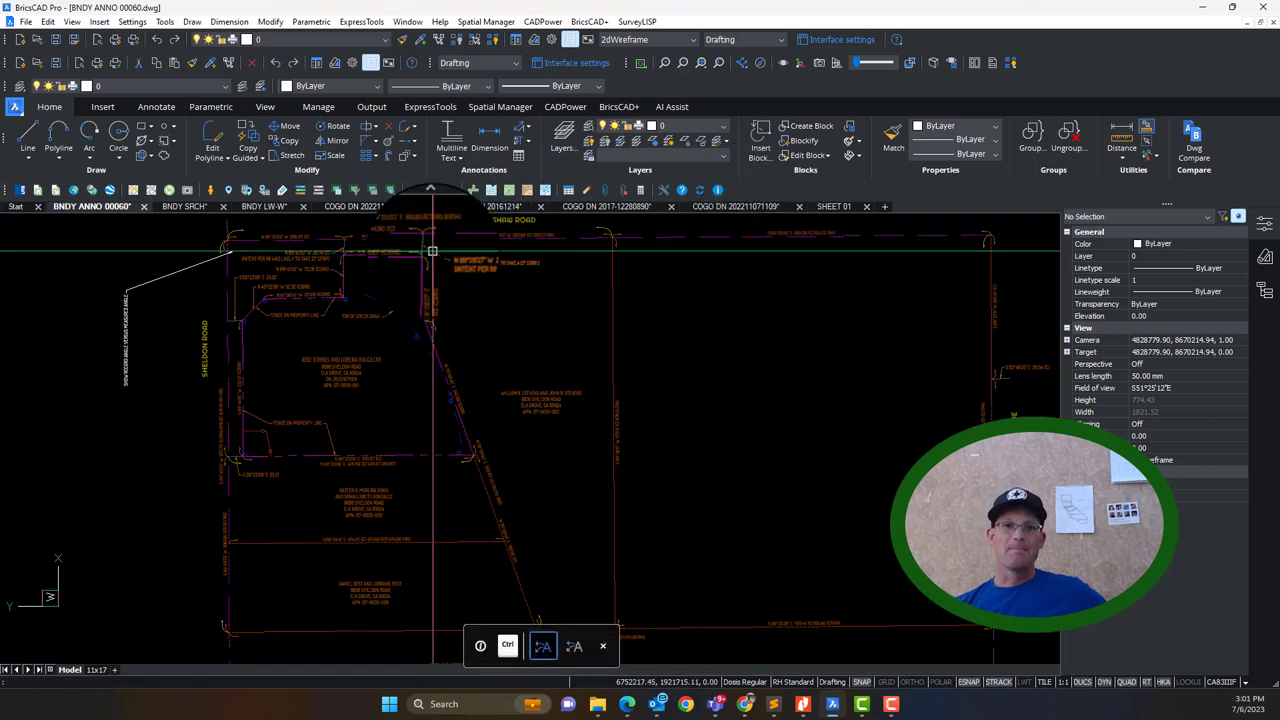
mouse_move(561, 278)
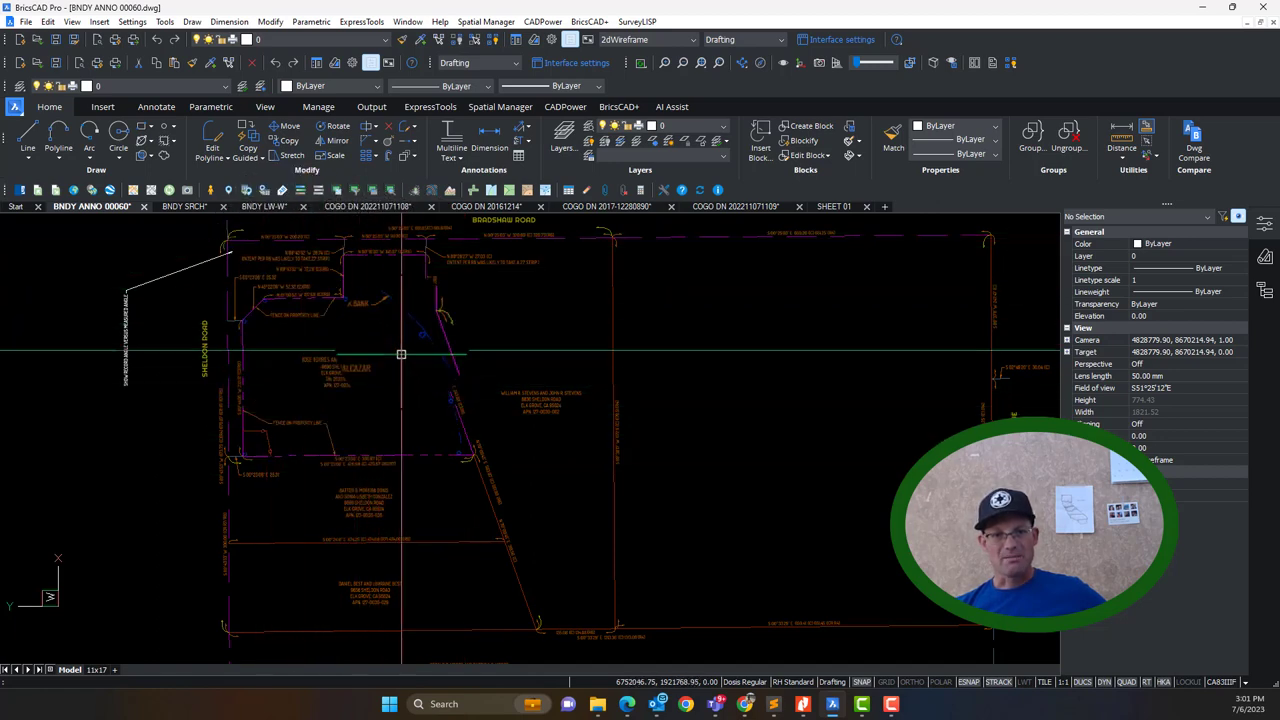
scroll(734, 390, "down", 2)
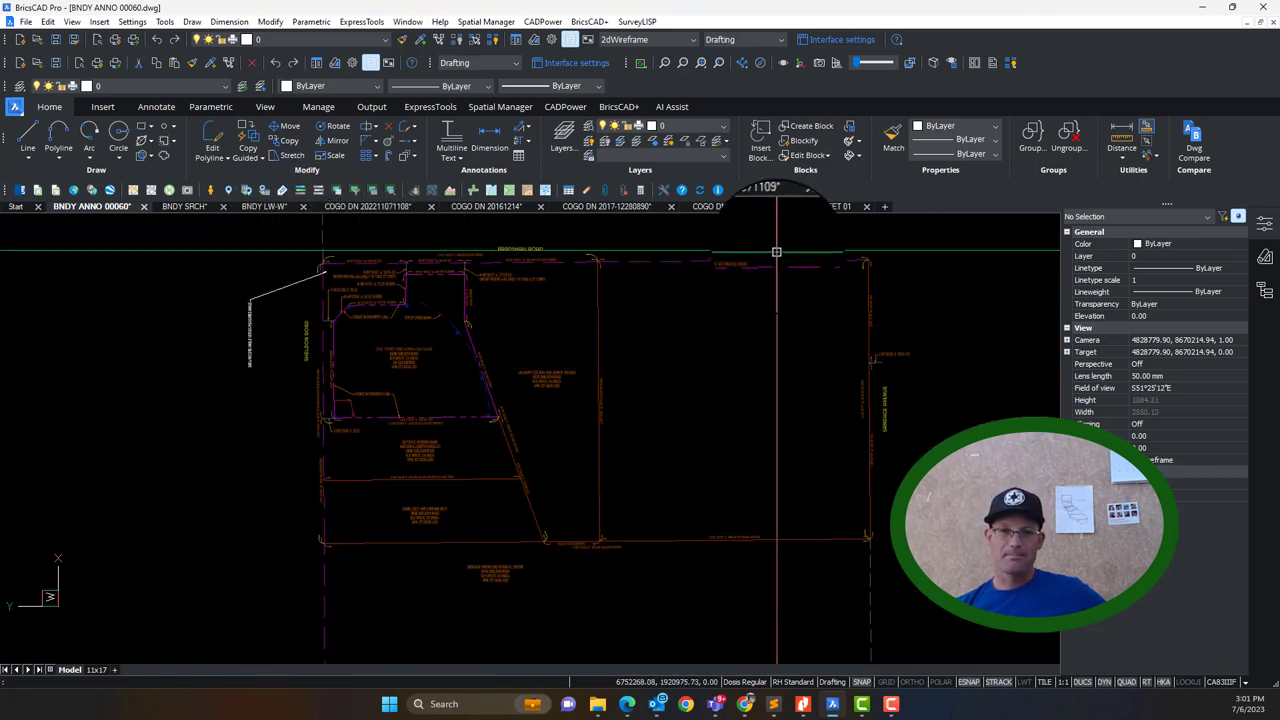
scroll(776, 252, "up", 8)
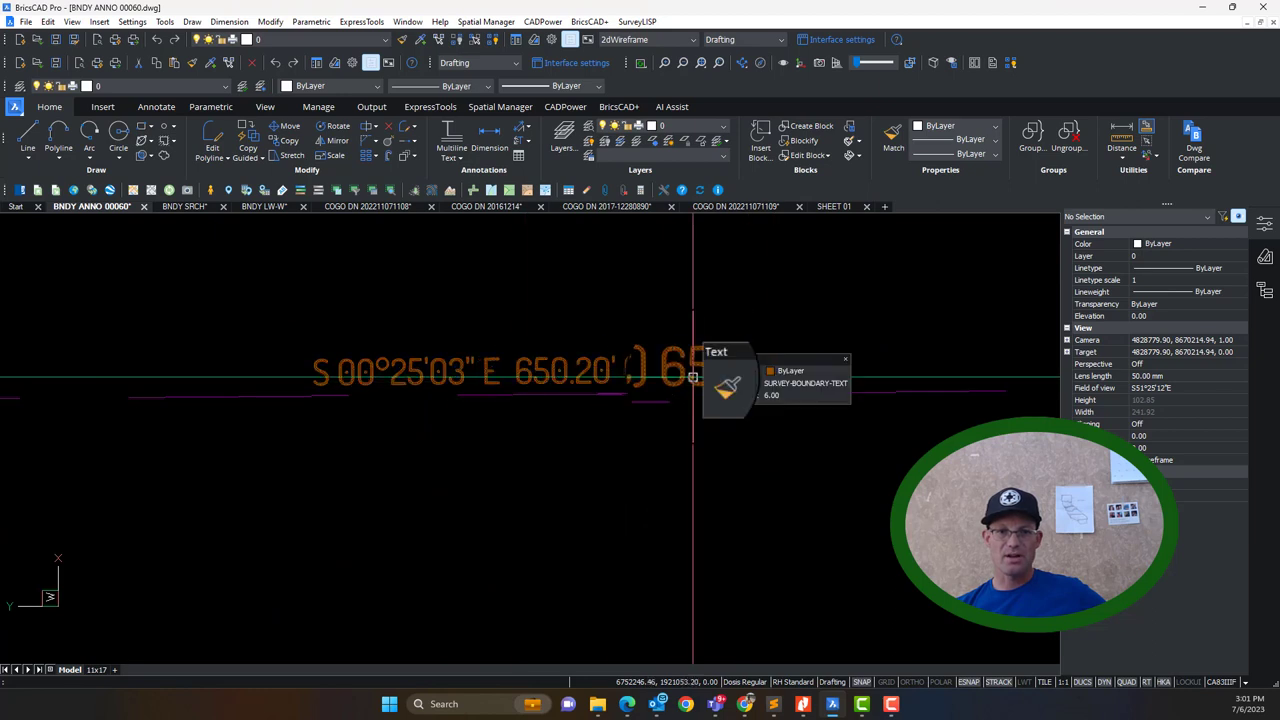
scroll(576, 376, "down", 6)
middle_click_drag(786, 437, 769, 257)
middle_click_drag(750, 367, 744, 448)
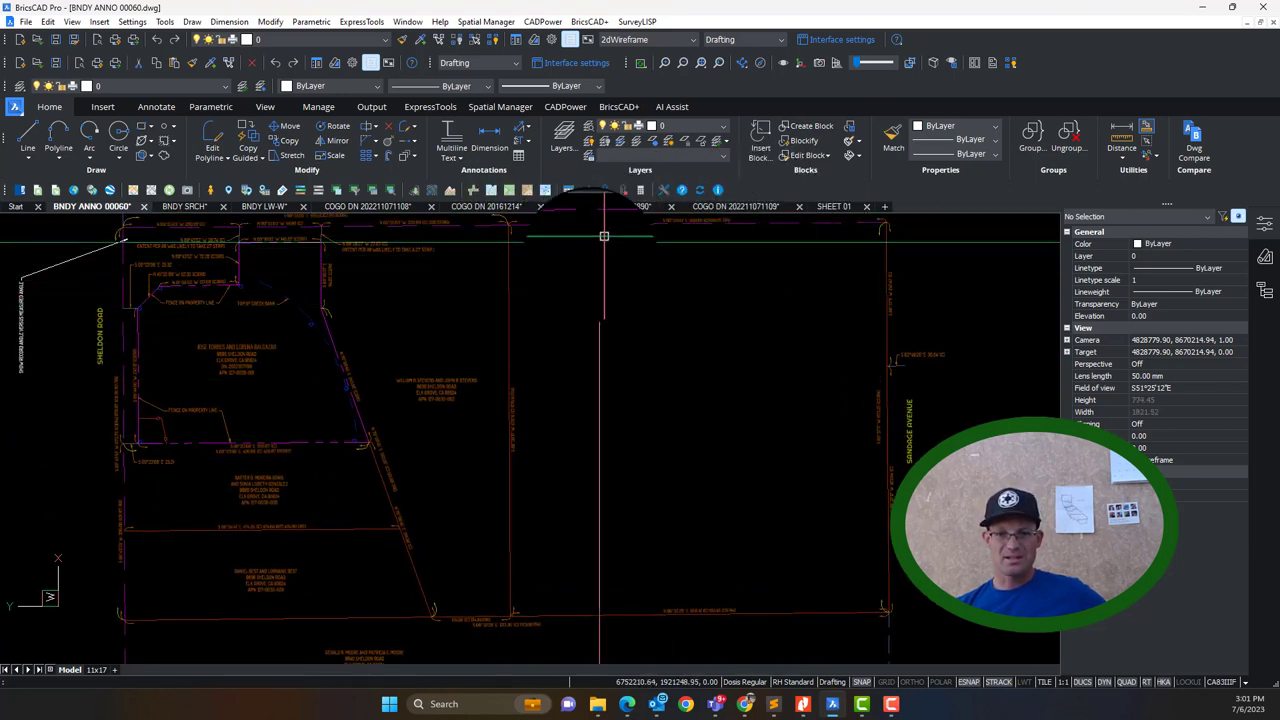
Examine the calculated and (CR R4) distances on the rear parcel line opposite Bradshaw Road, near Sandage Avenue.
scroll(553, 278, "down", 2)
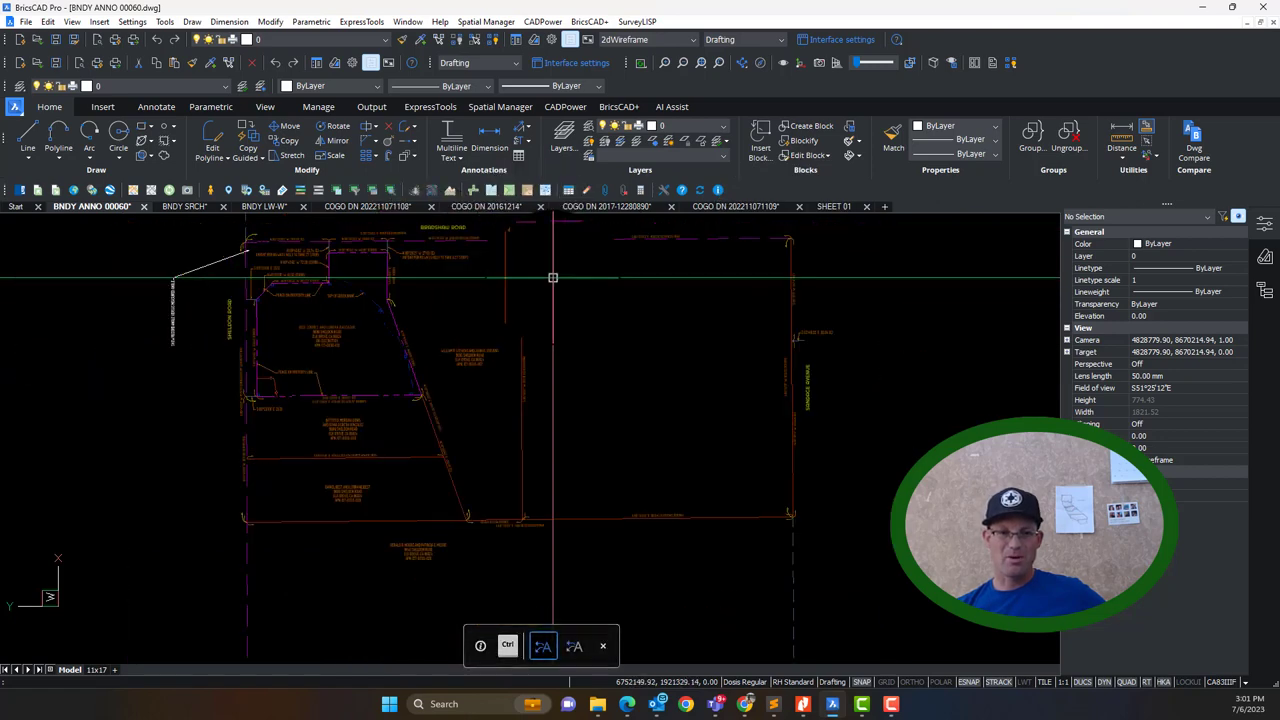
scroll(529, 251, "up", 4)
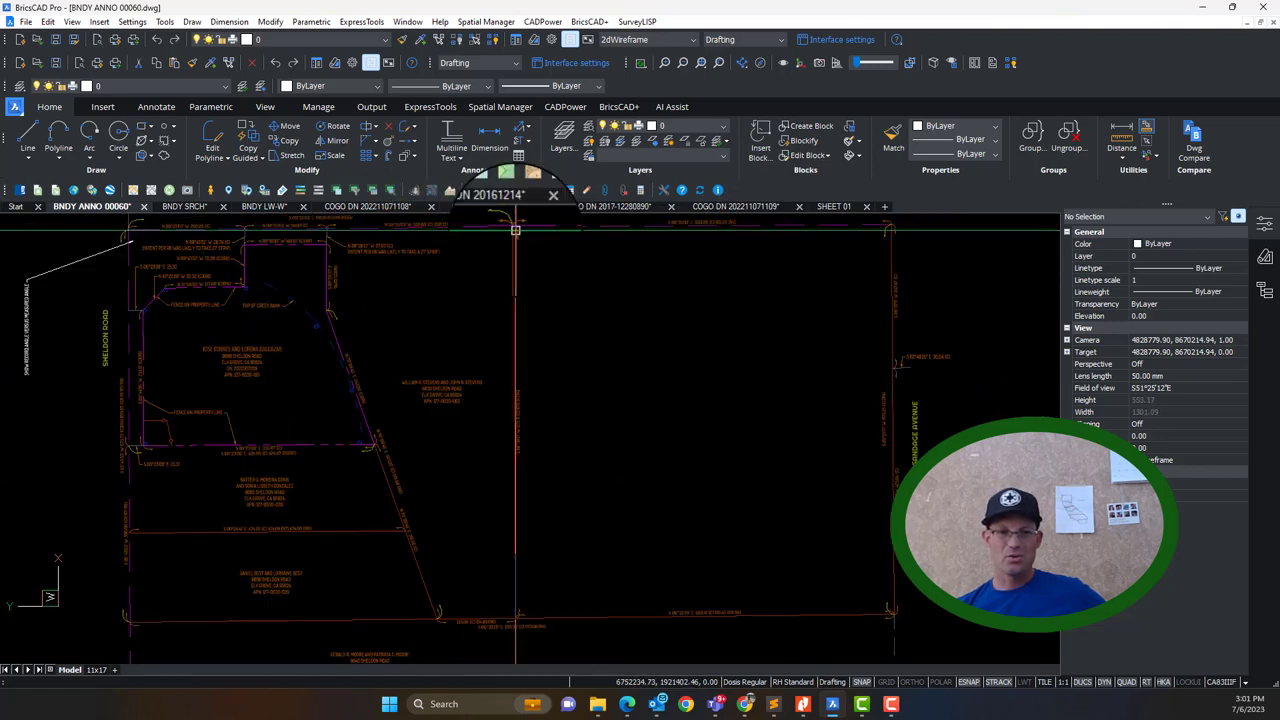
scroll(515, 230, "down", 2)
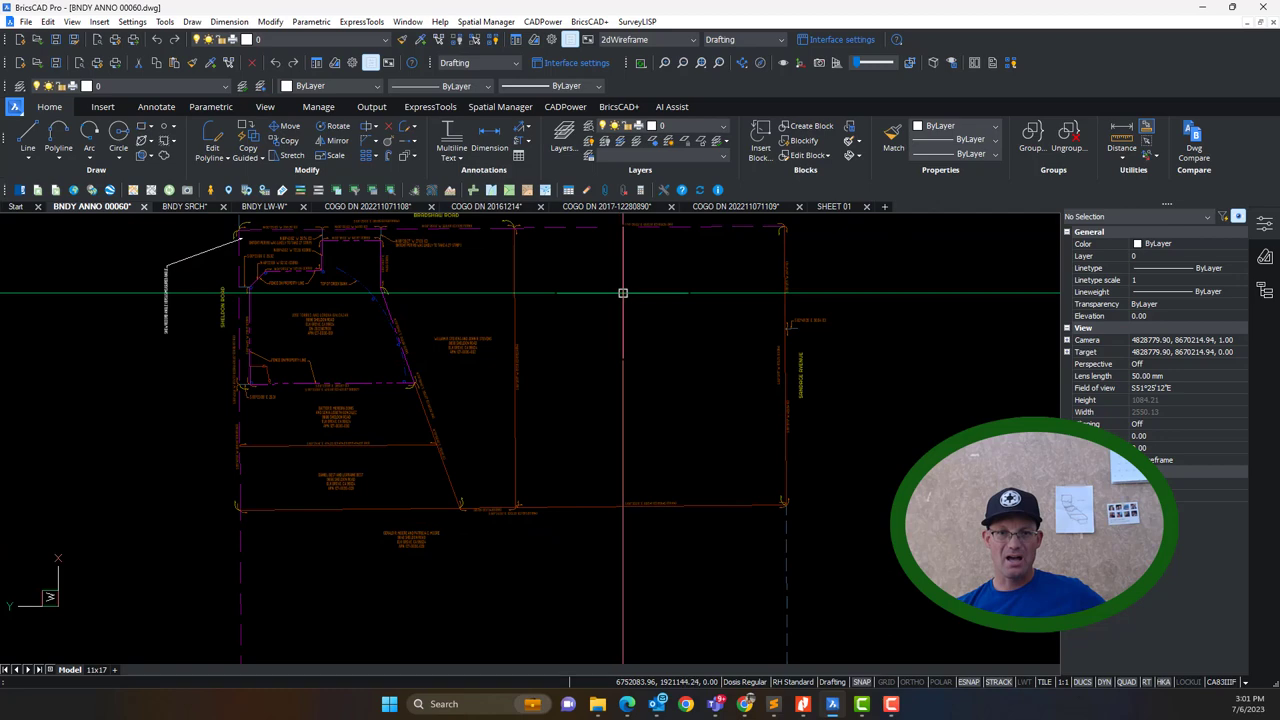
middle_click_drag(572, 252, 563, 320)
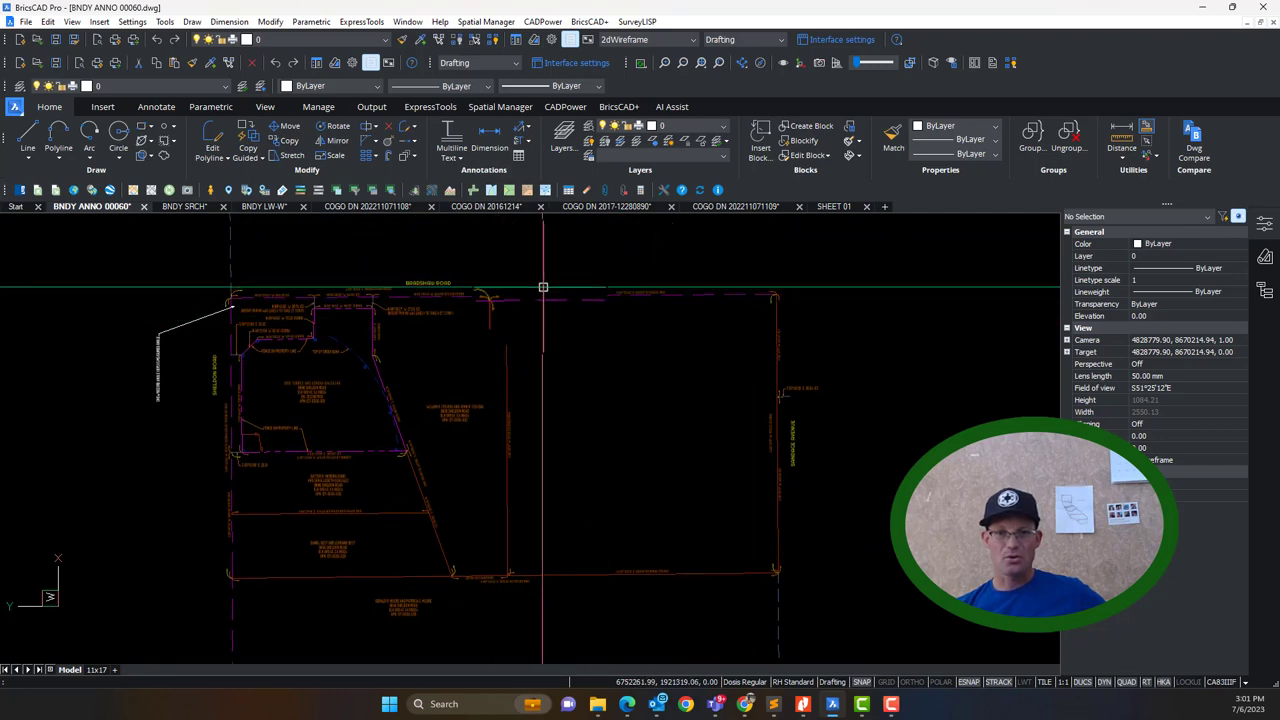
scroll(614, 591, "up", 5)
scroll(697, 496, "up", 4)
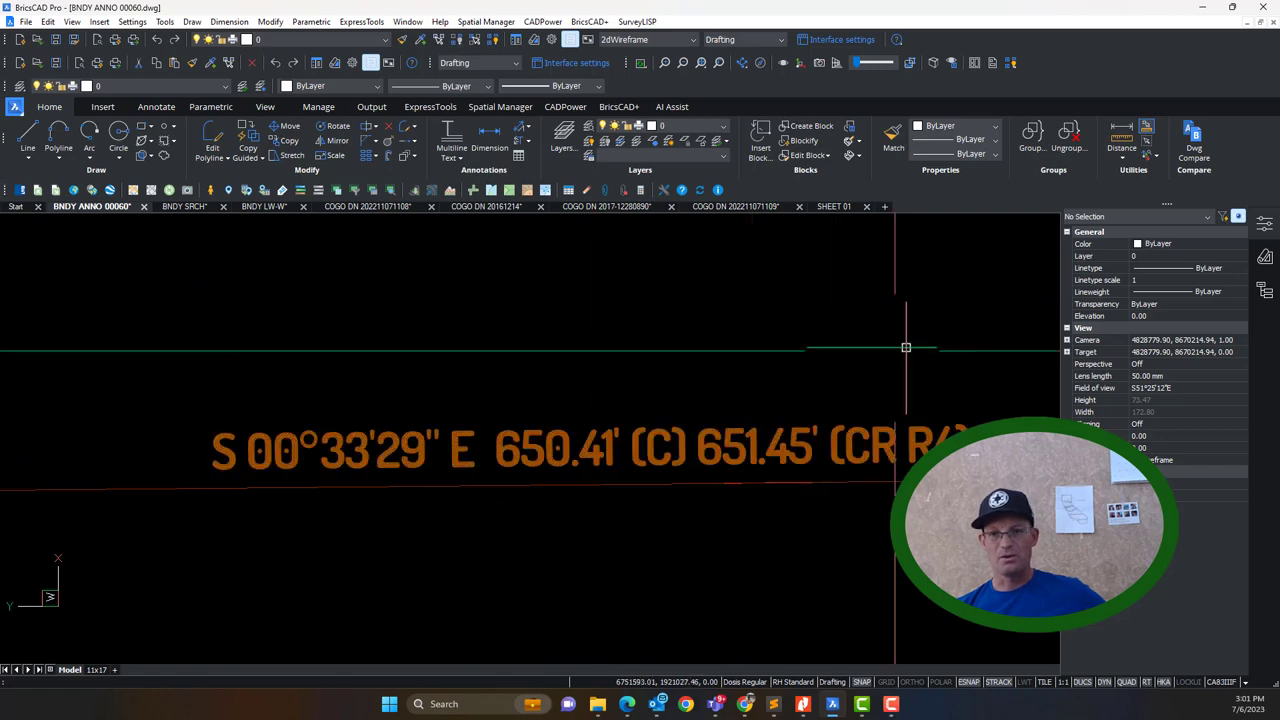
scroll(792, 455, "down", 3)
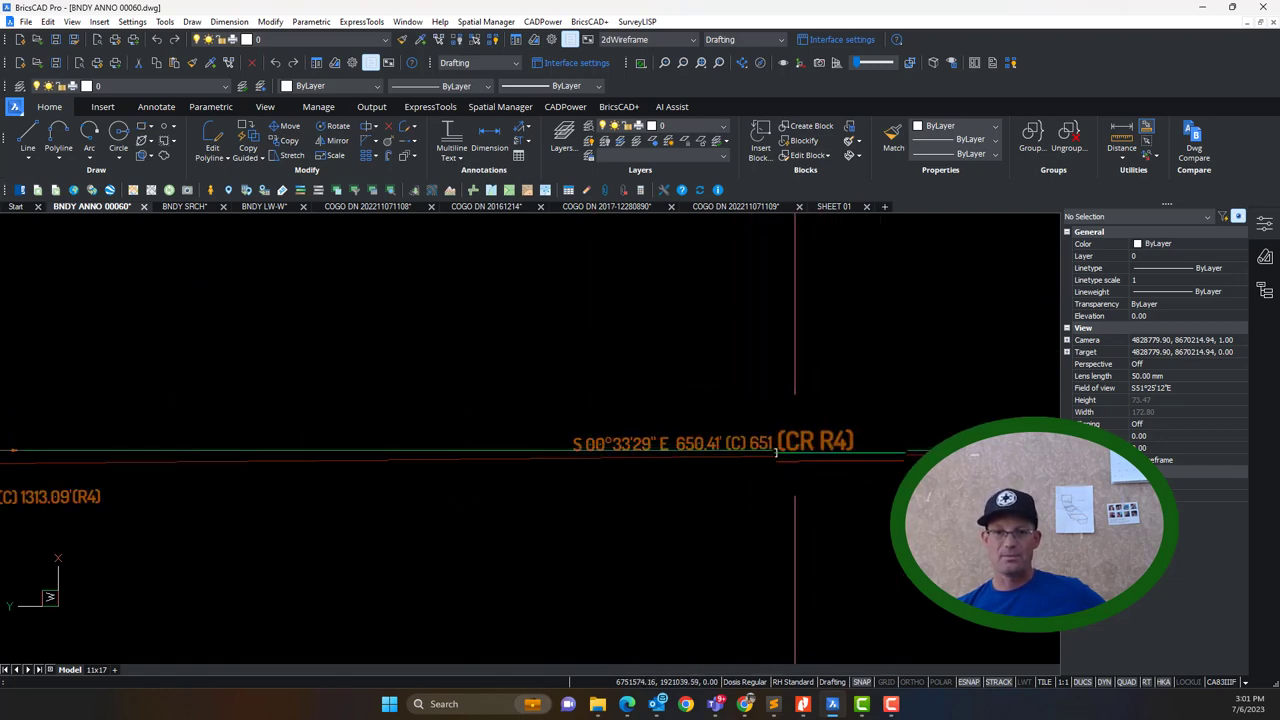
scroll(760, 452, "down", 5)
scroll(780, 434, "up", 6)
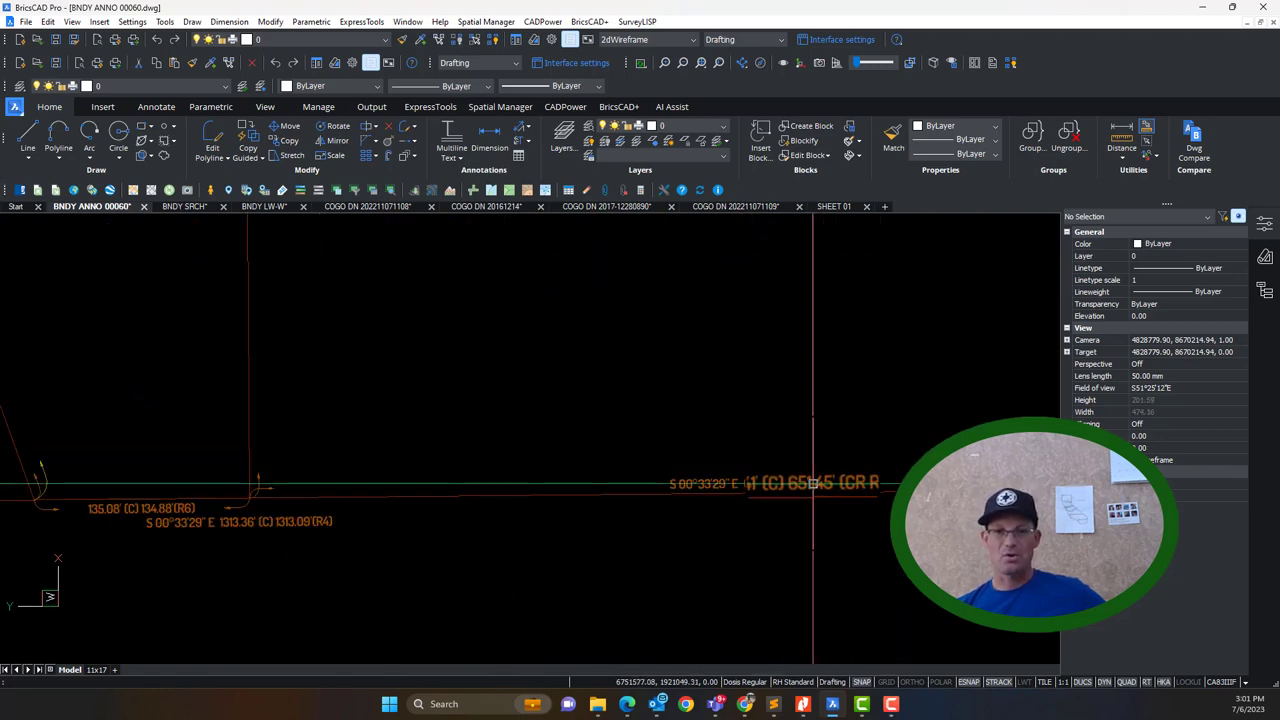
scroll(920, 499, "up", 1)
middle_click_drag(920, 499, 749, 487)
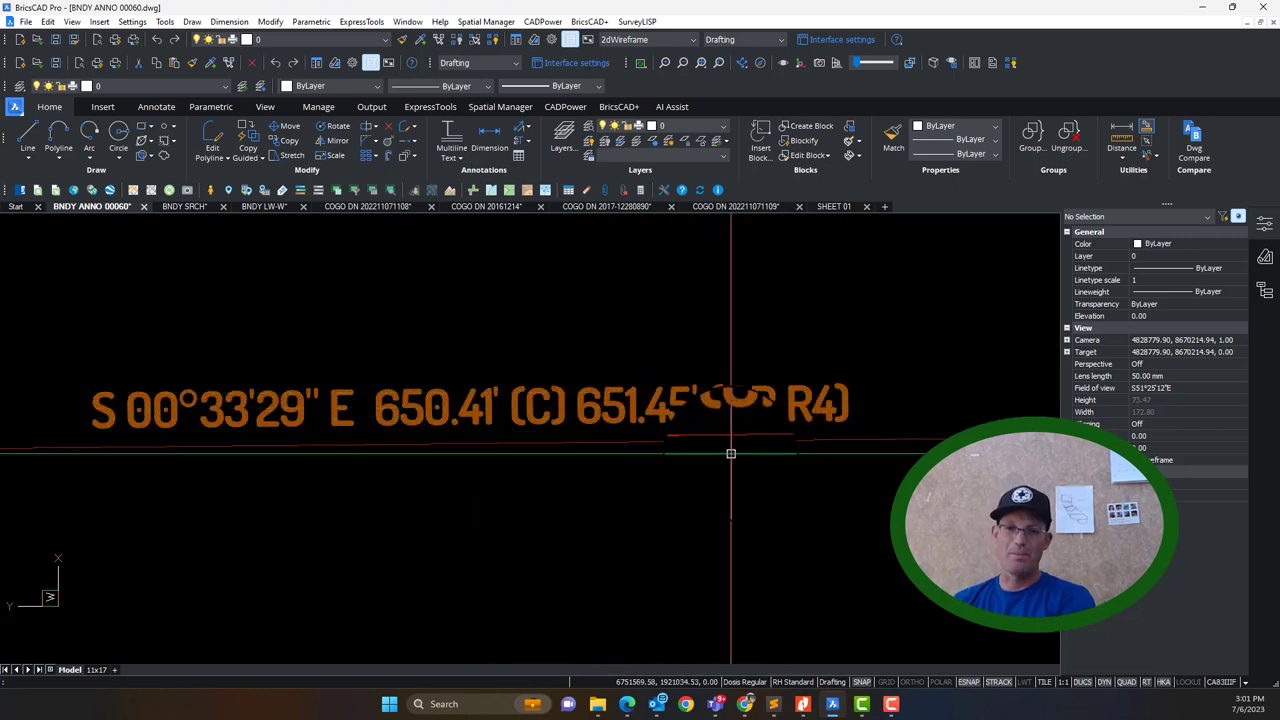
Compare the (R4) distance label on Bradshaw Road with the (CR R4) label on the opposite rear line.
scroll(630, 427, "down", 5)
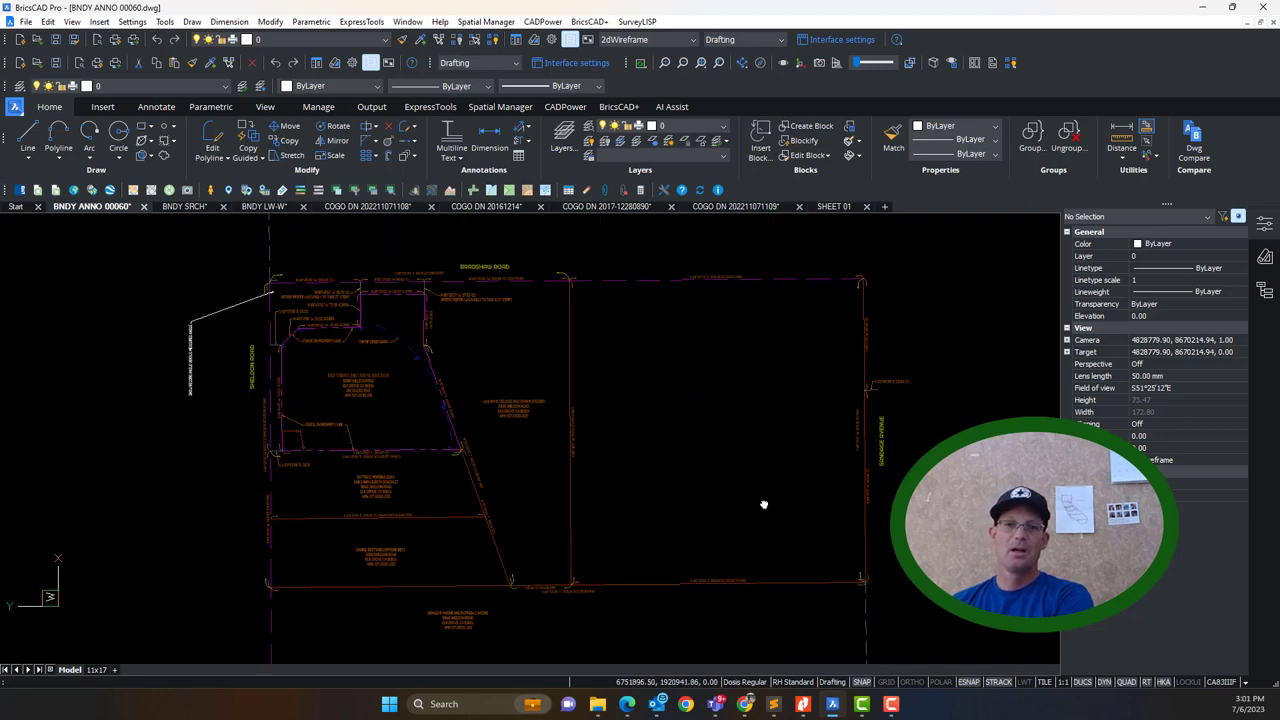
scroll(620, 333, "up", 5)
scroll(620, 335, "up", 2)
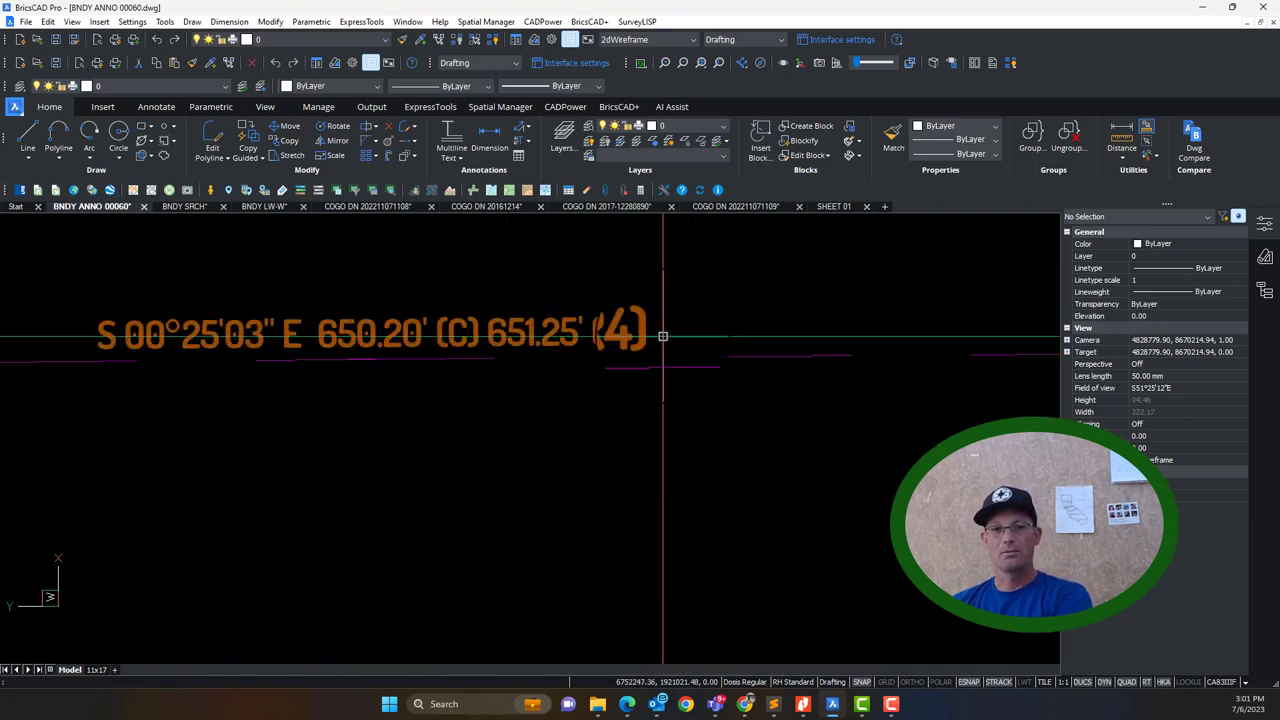
scroll(663, 336, "down", 5)
scroll(445, 533, "up", 5)
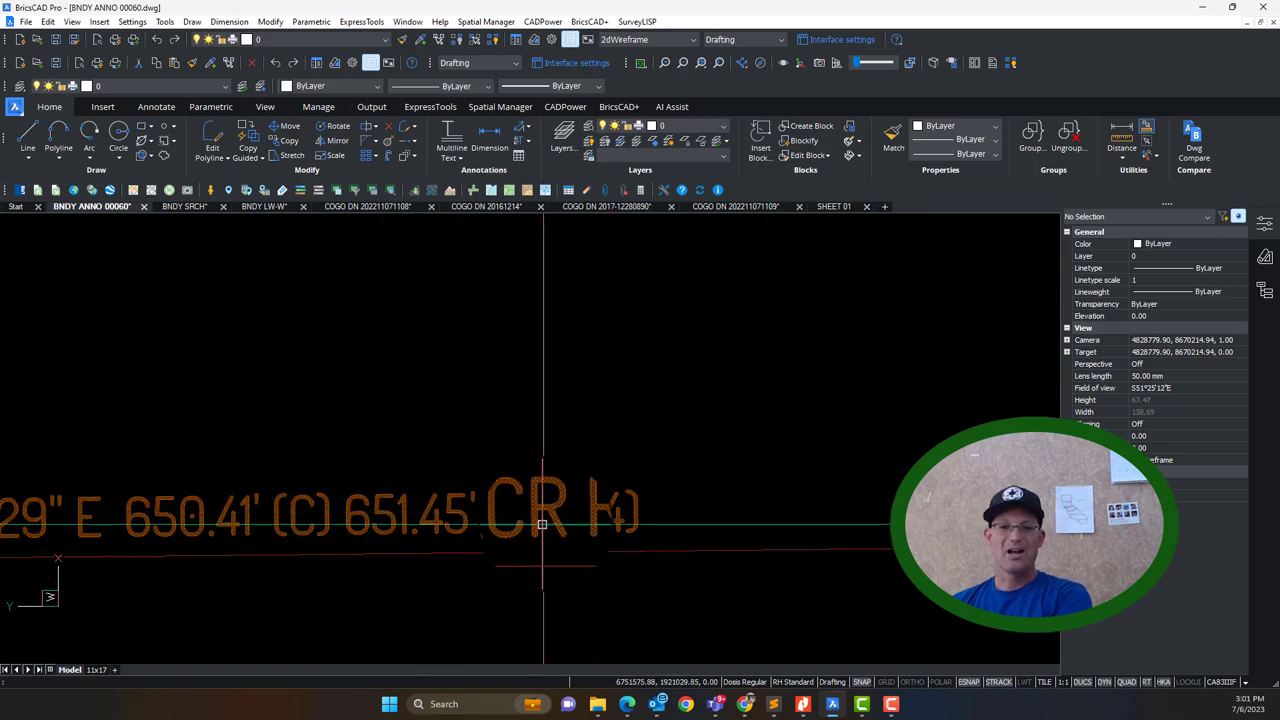
scroll(620, 515, "down", 5)
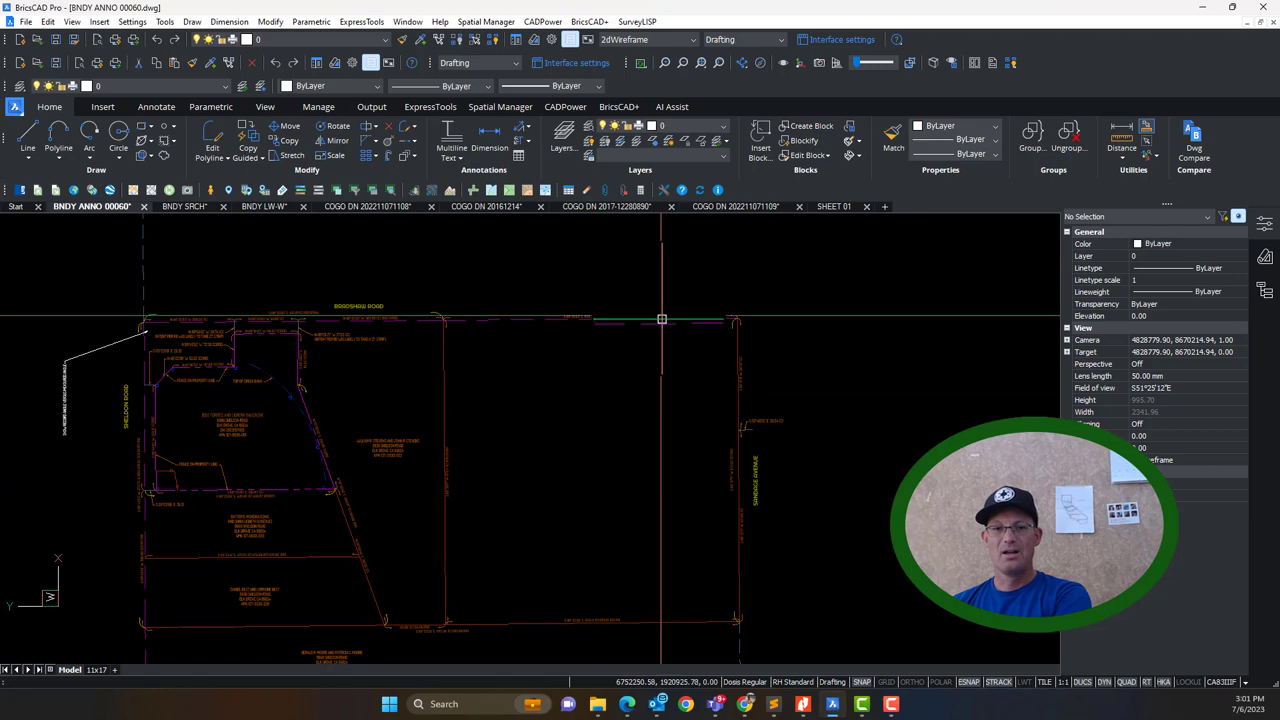
scroll(580, 300, "up", 3)
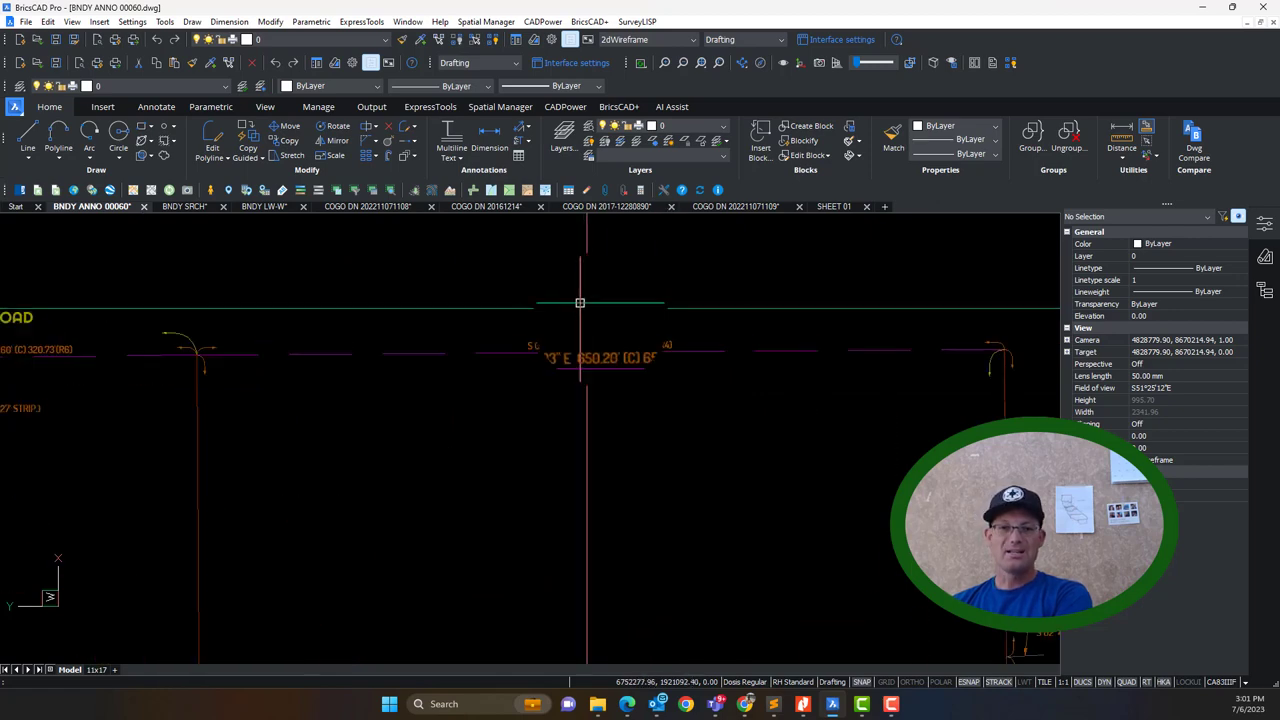
Switch to the 104-PM-017 map in Nitro Pro, check the side line dimensions and Sandage Avenue right of way, and return to BricsCAD.
left_click(812, 705)
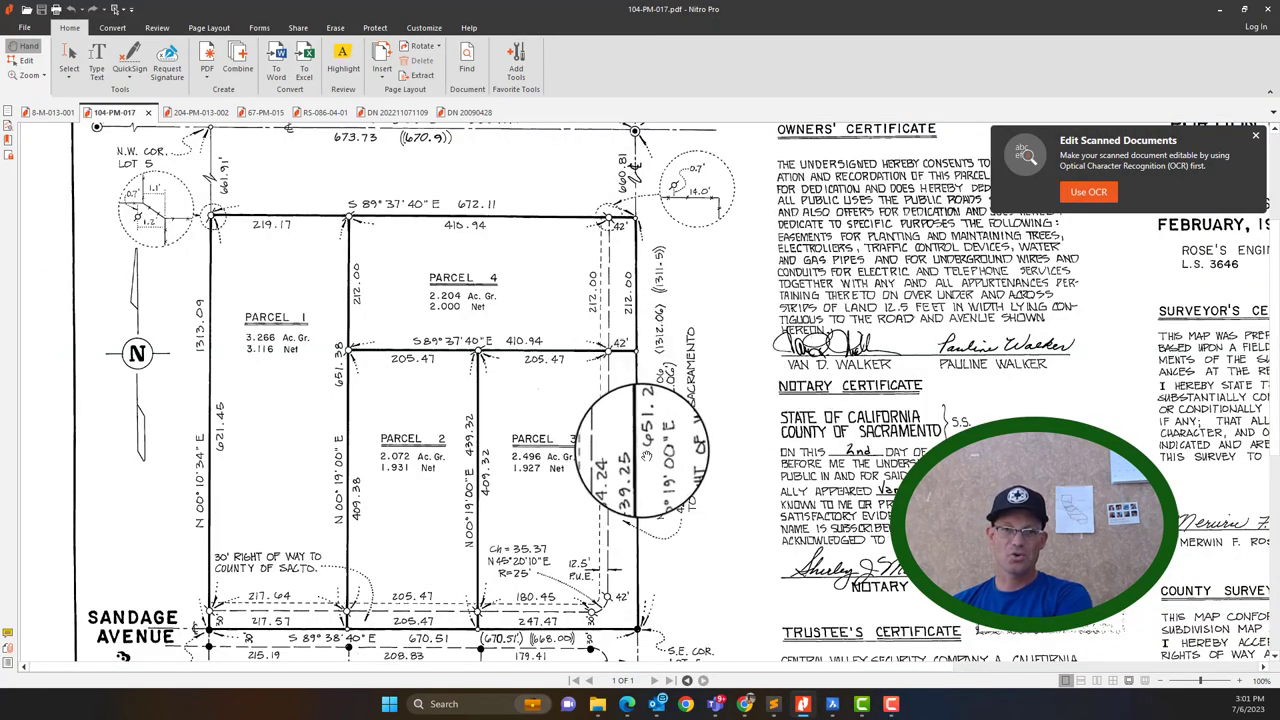
scroll(601, 460, "down", 1)
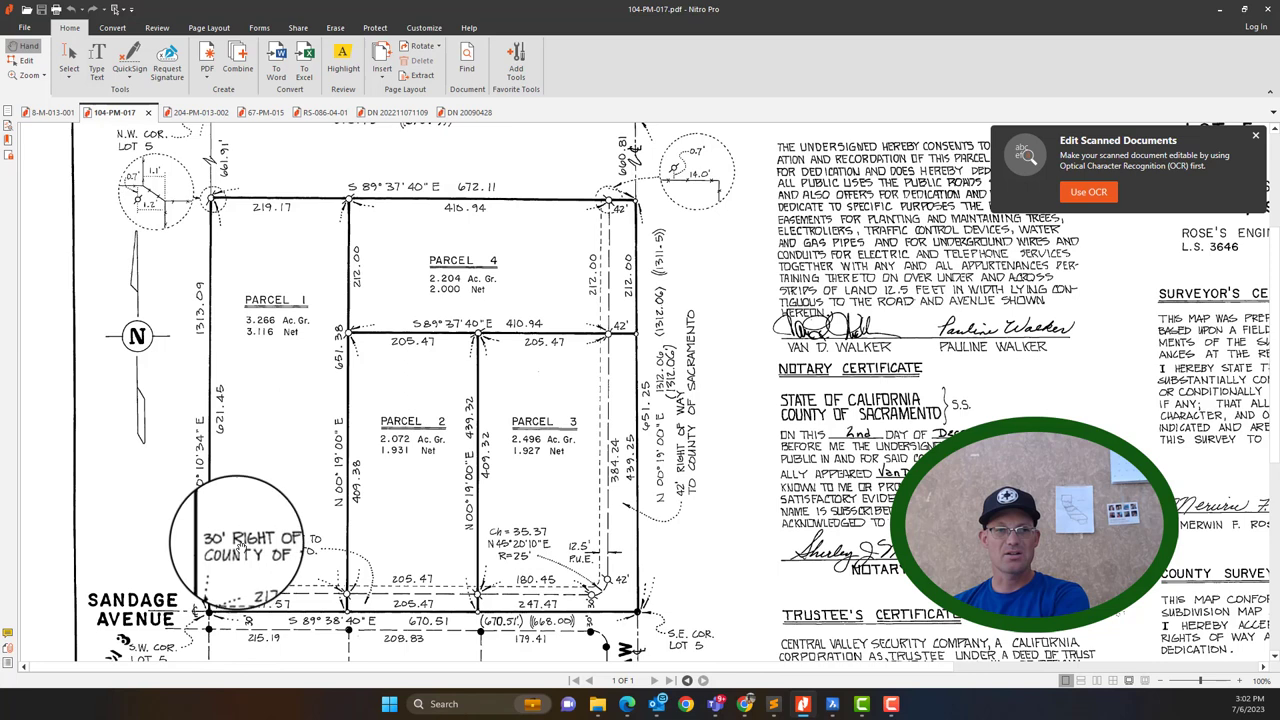
left_click(1228, 12)
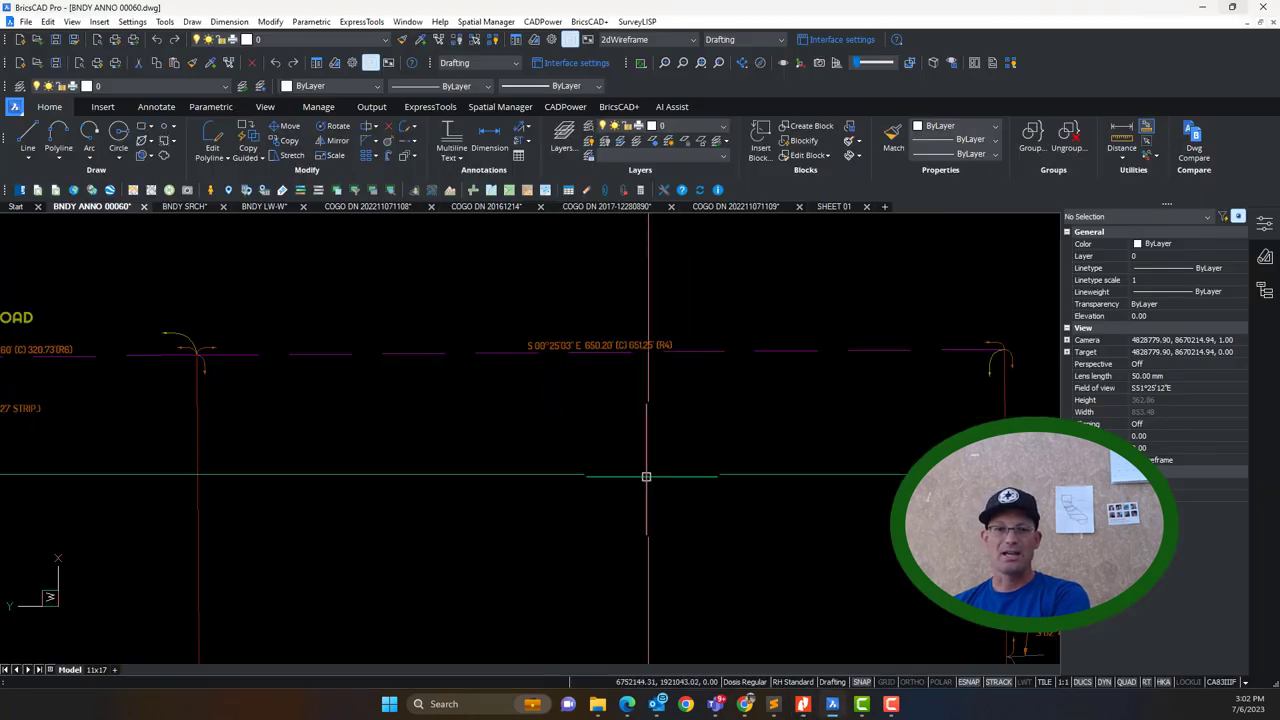
Recheck the (CR R4) notation on the rear line's label in the boundary drawing.
scroll(714, 423, "down", 3)
scroll(773, 337, "up", 3)
scroll(560, 398, "up", 8)
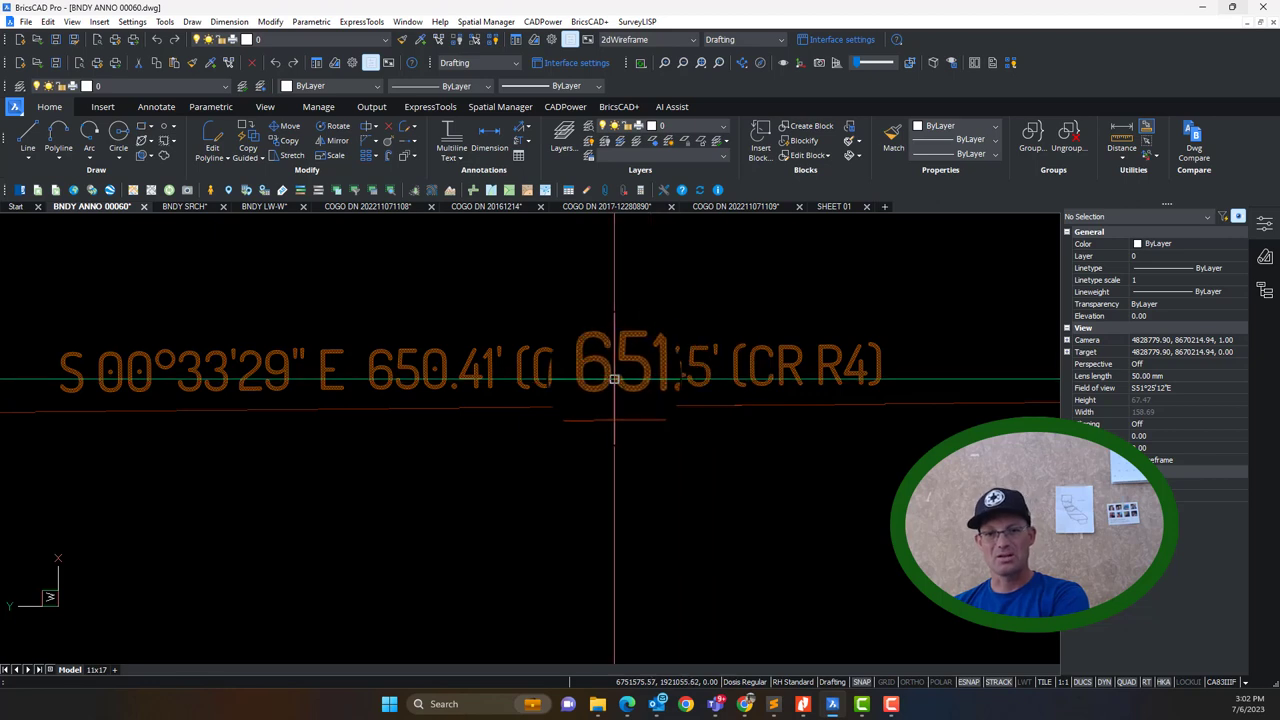
scroll(793, 366, "down", 2)
scroll(786, 366, "up", 3)
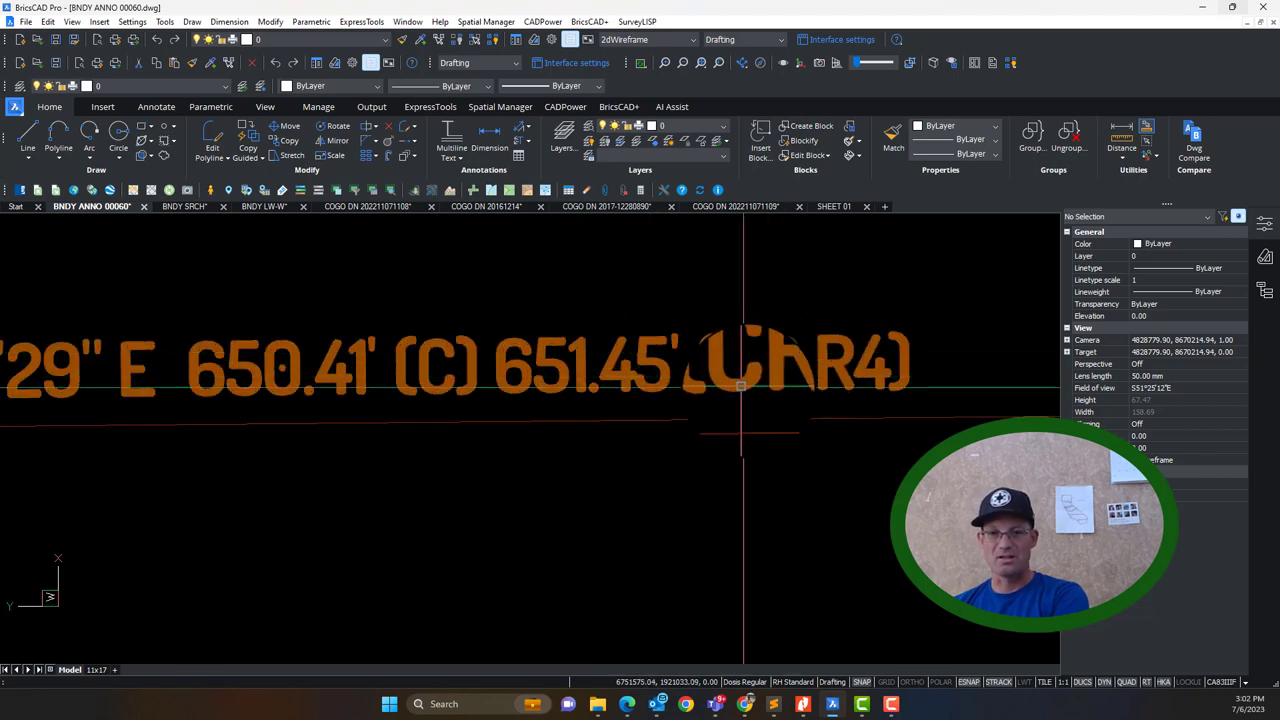
scroll(750, 365, "down", 1)
scroll(770, 365, "down", 4)
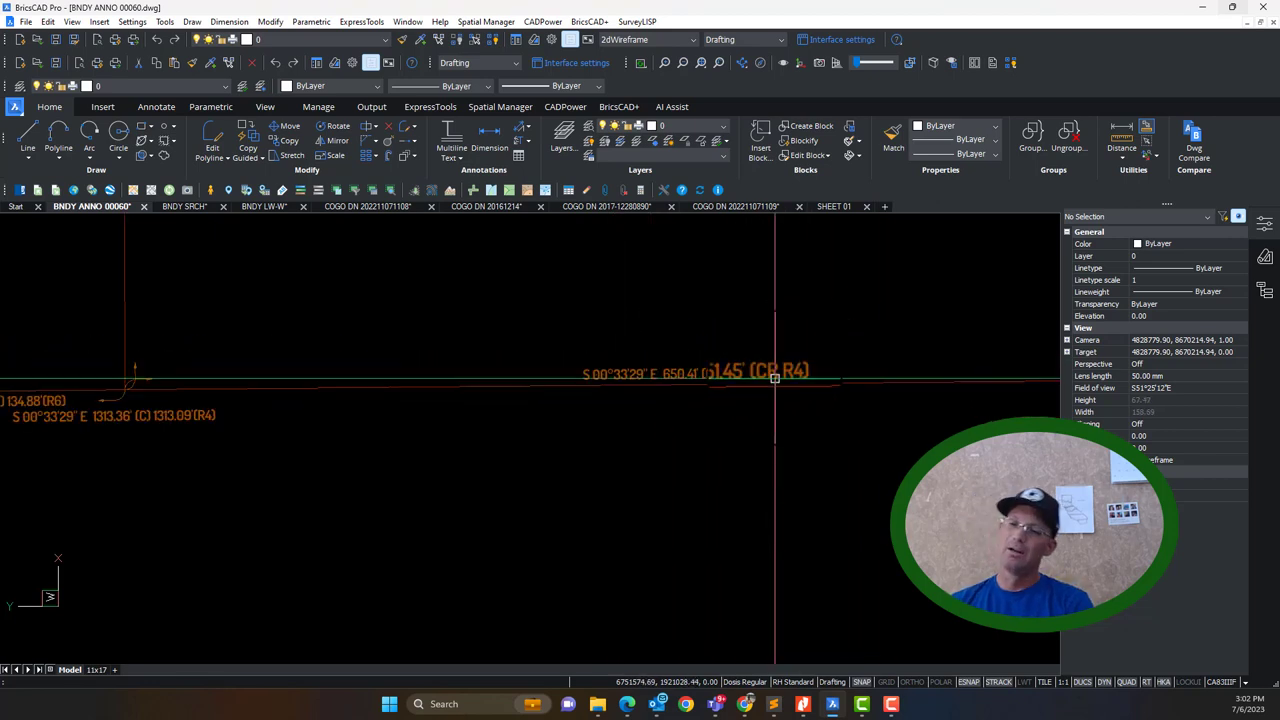
Review the rear line beside the overall parcel layout, consult the 104-PM-017 map in Nitro Pro again, and return to BricsCAD.
scroll(770, 370, "down", 6)
scroll(651, 471, "up", 3)
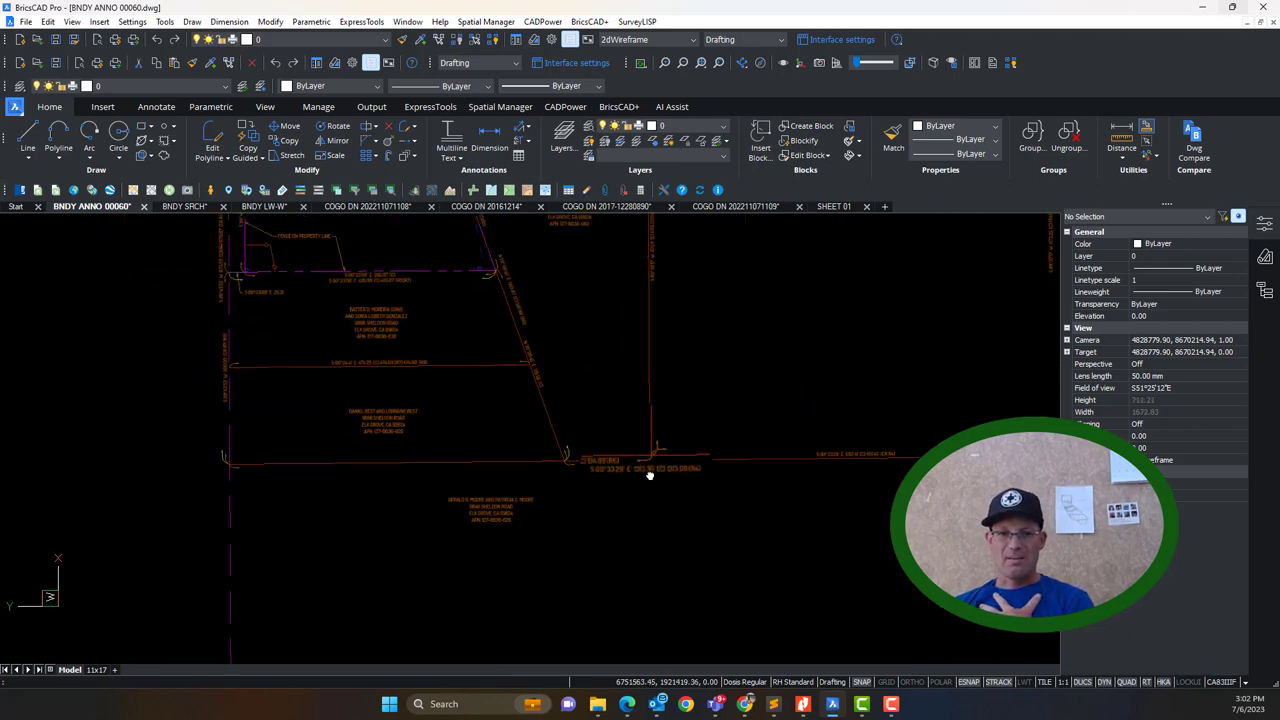
scroll(792, 489, "down", 2)
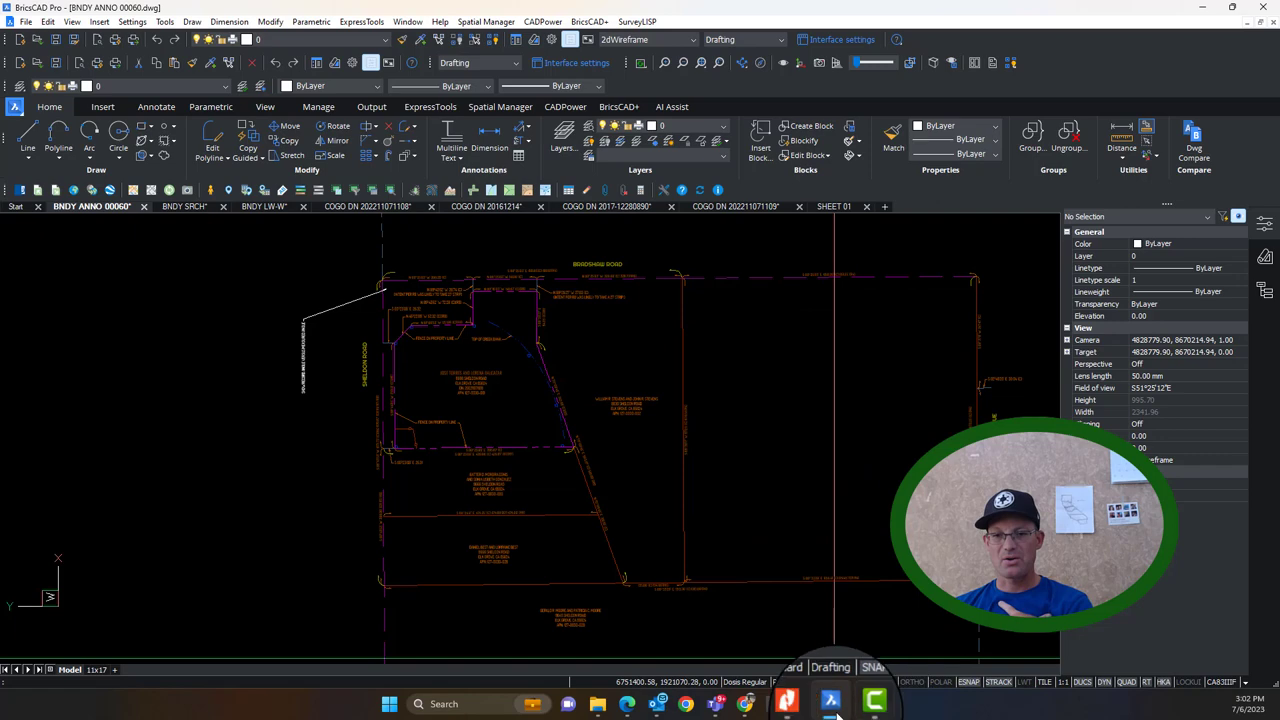
left_click(803, 705)
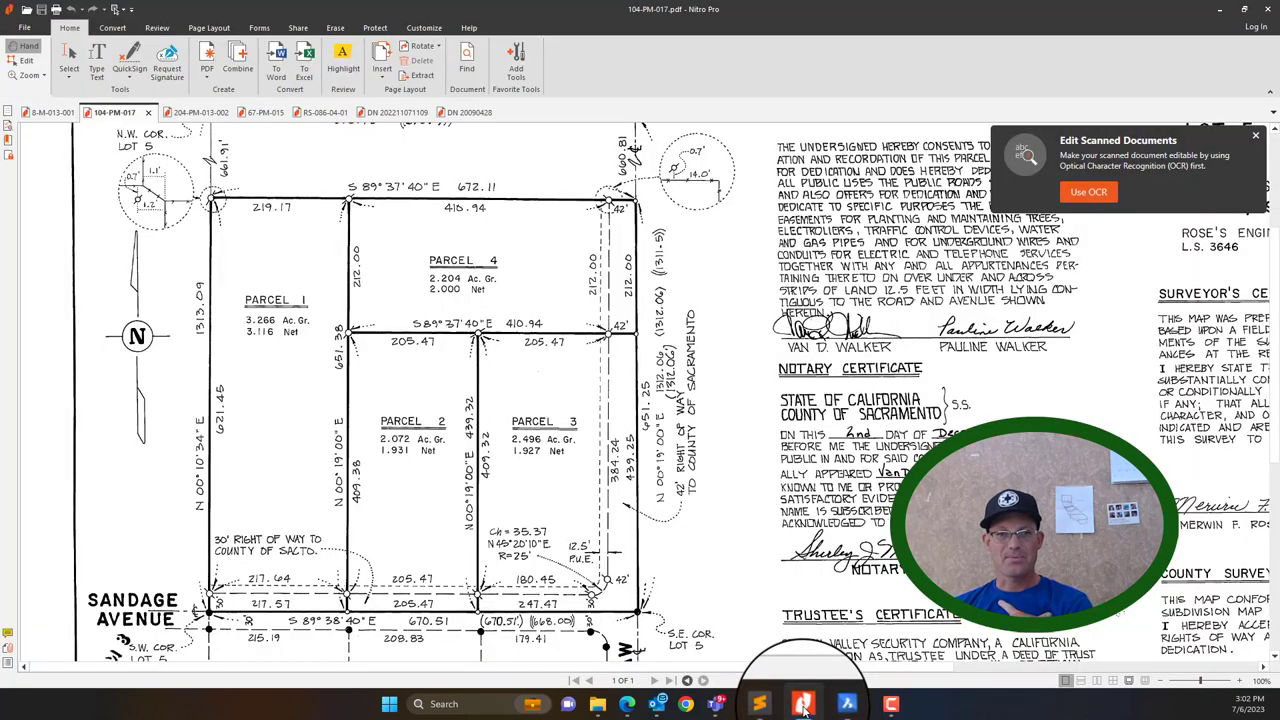
left_click(803, 705)
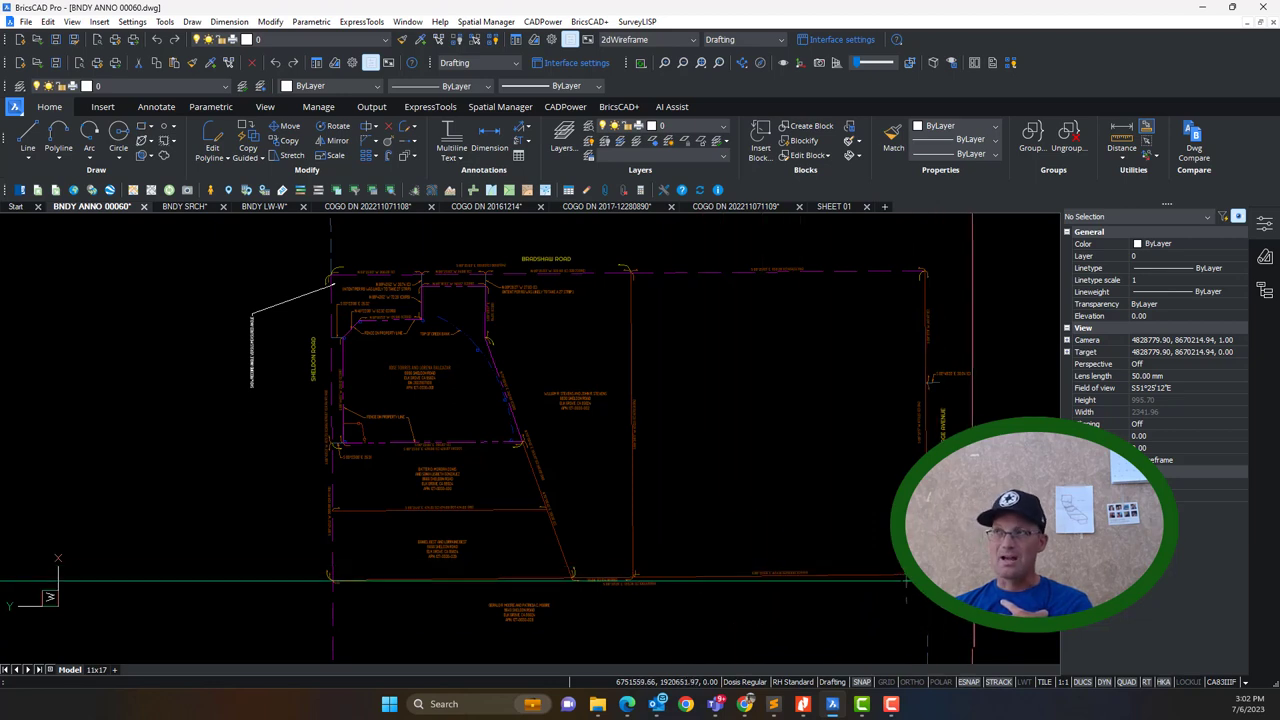
Review how far the Sheldon Road and Sandage Avenue lines extend beyond the surveyed parcels.
scroll(740, 552, "down", 5)
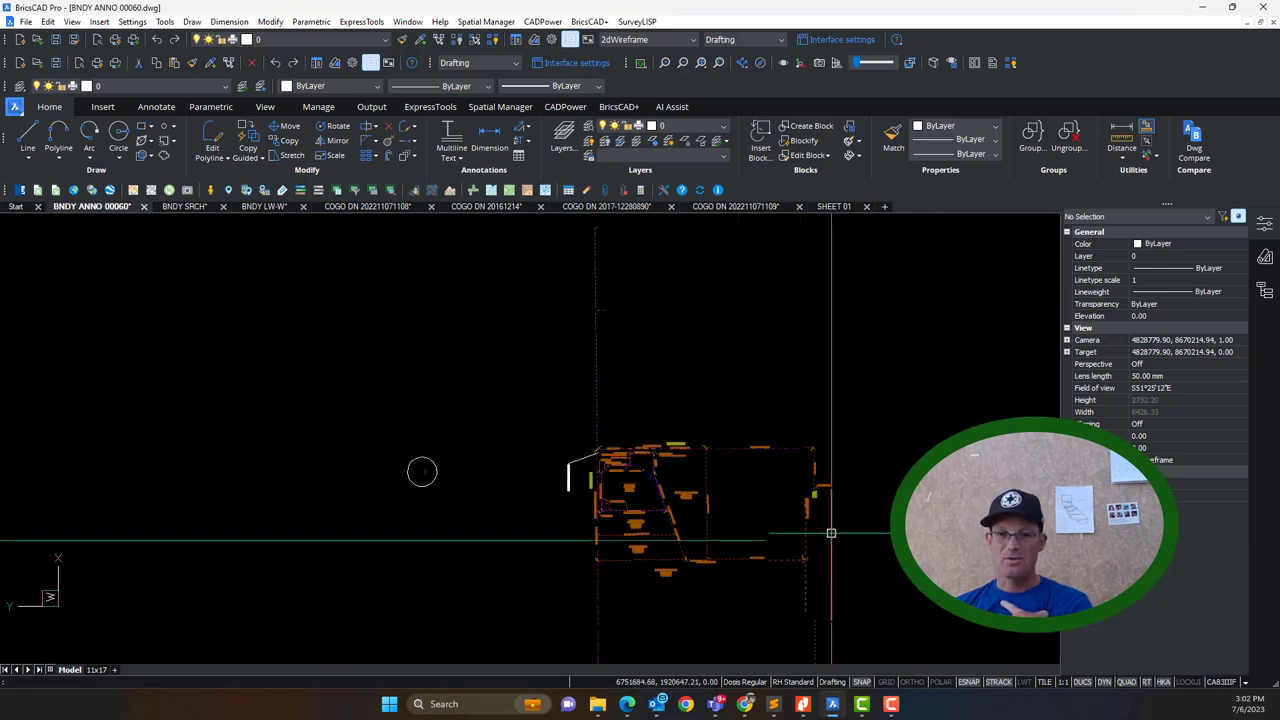
middle_click_drag(831, 533, 793, 358)
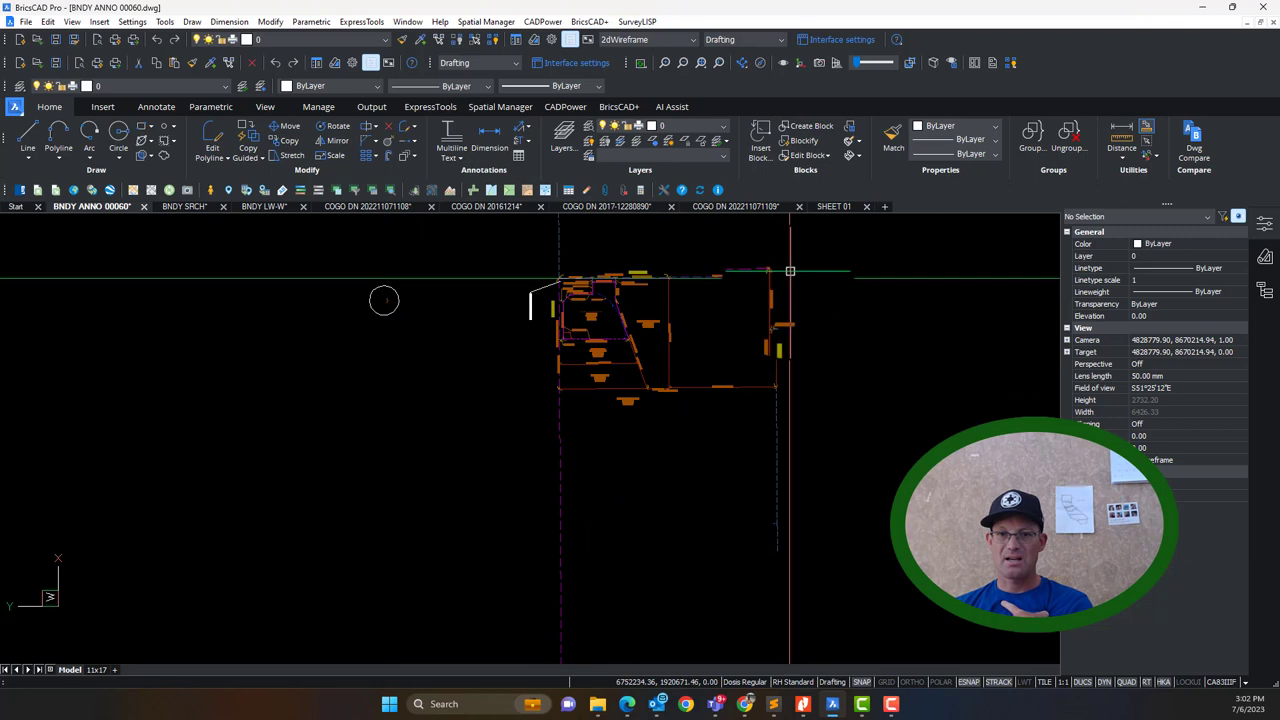
mouse_move(637, 320)
middle_mouse_down()
mouse_move(709, 420)
mouse_move(779, 560)
mouse_move(790, 478)
middle_mouse_up()
scroll(846, 487, "up", 3)
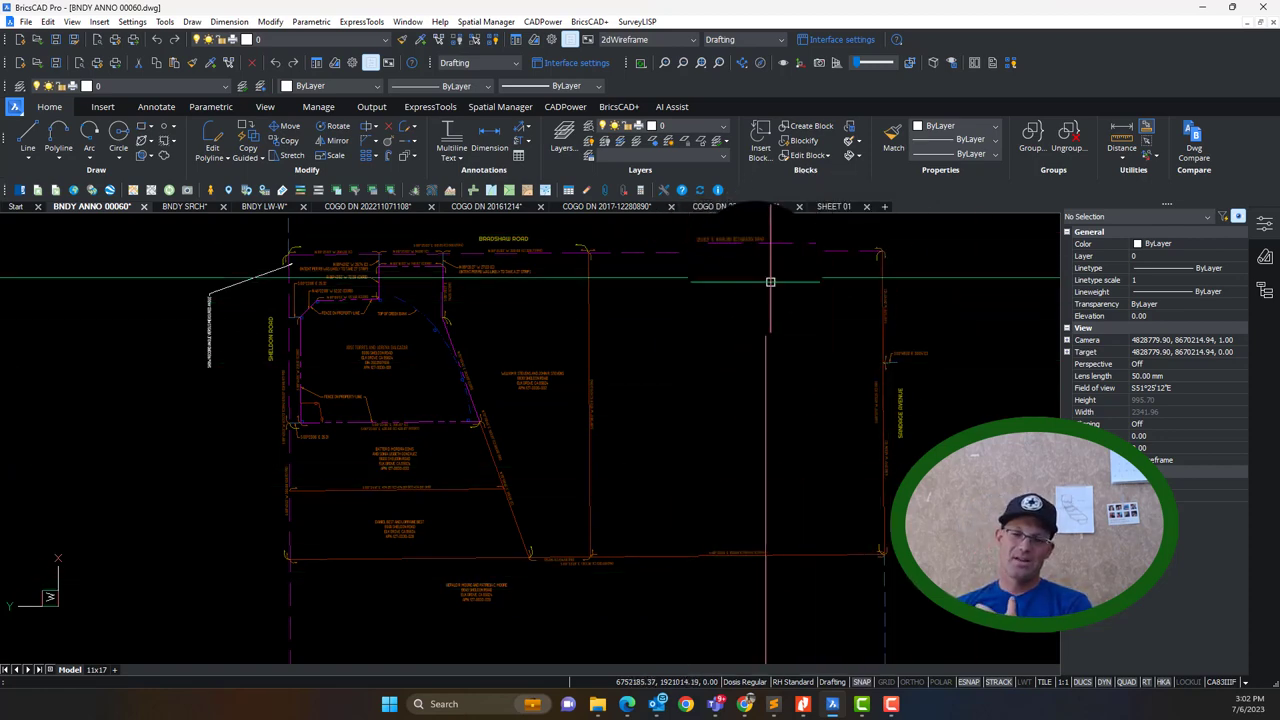
Examine the bearings and distances along the slanted interior line running from the rear line up past the creek bank.
scroll(759, 550, "up", 6)
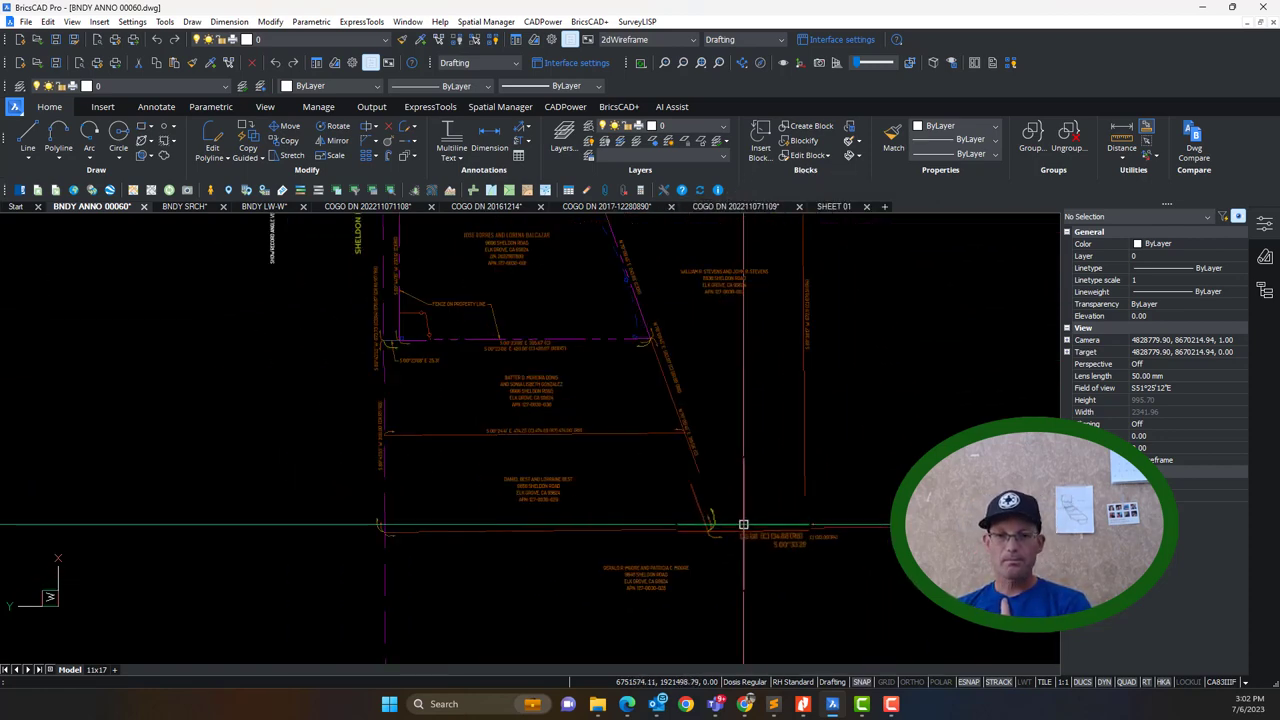
scroll(904, 578, "down", 6)
middle_click_drag(757, 449, 757, 466)
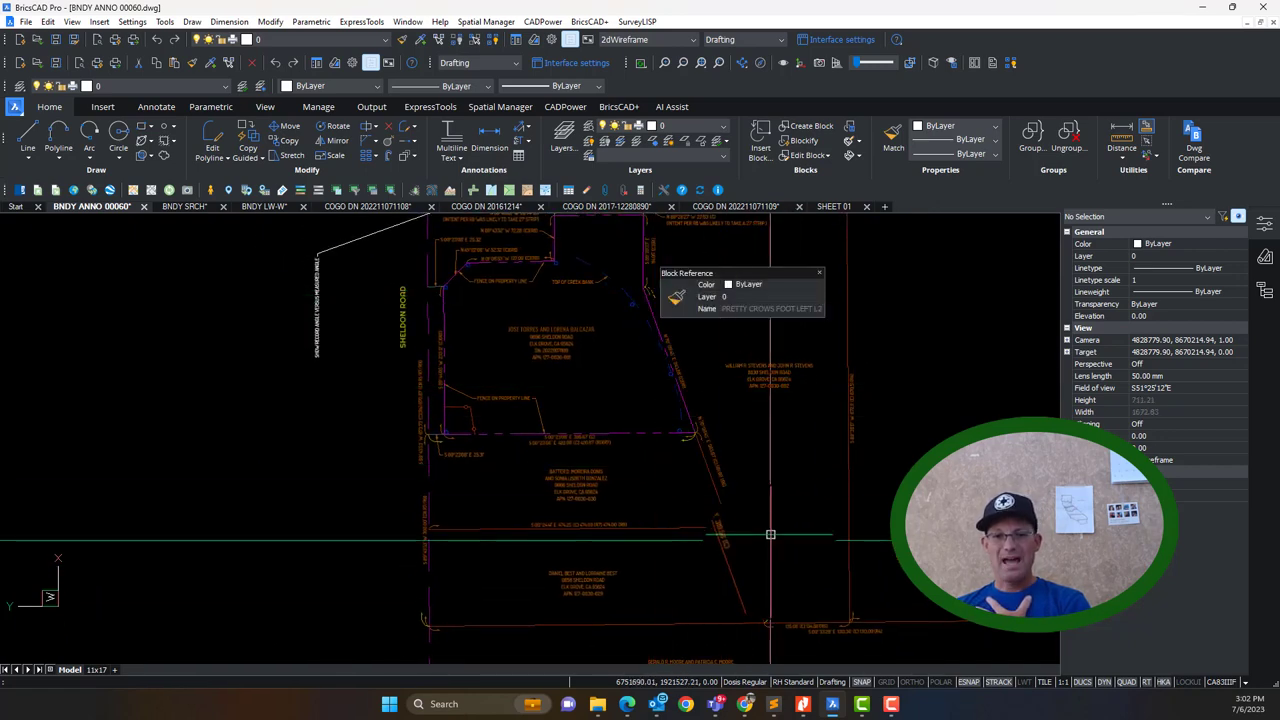
scroll(770, 614, "up", 6)
scroll(786, 573, "down", 5)
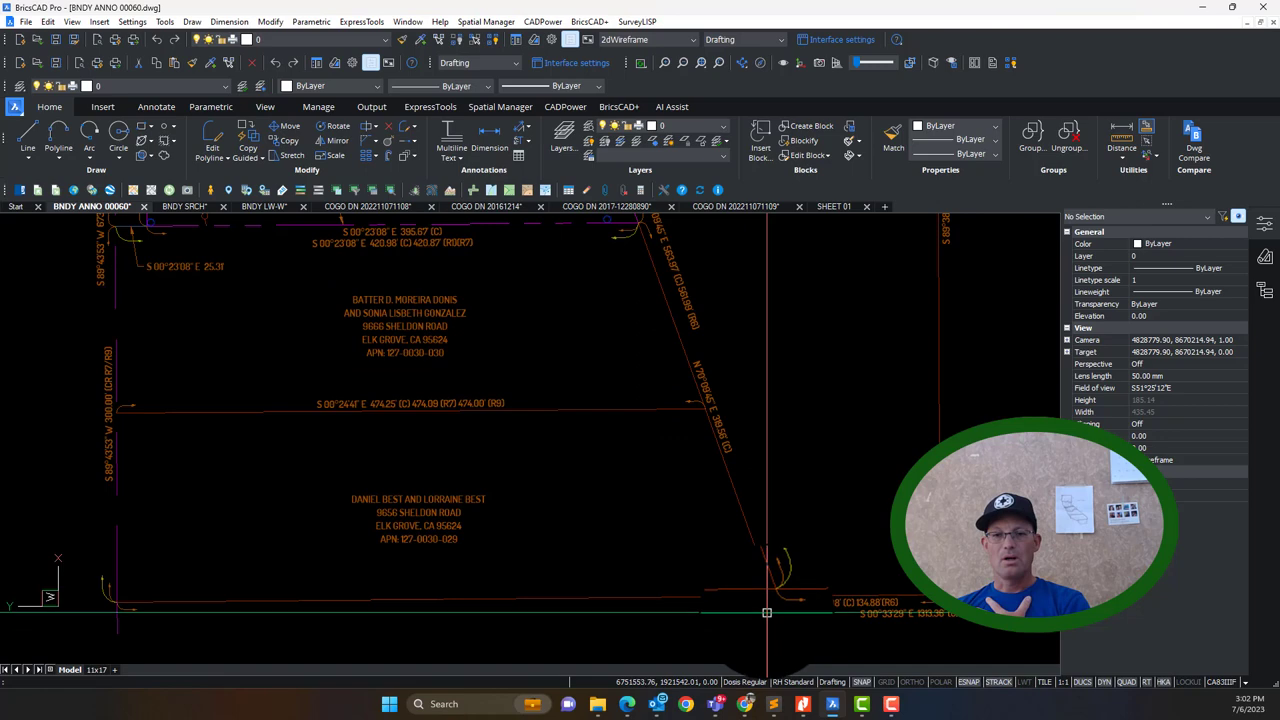
scroll(665, 360, "up", 5)
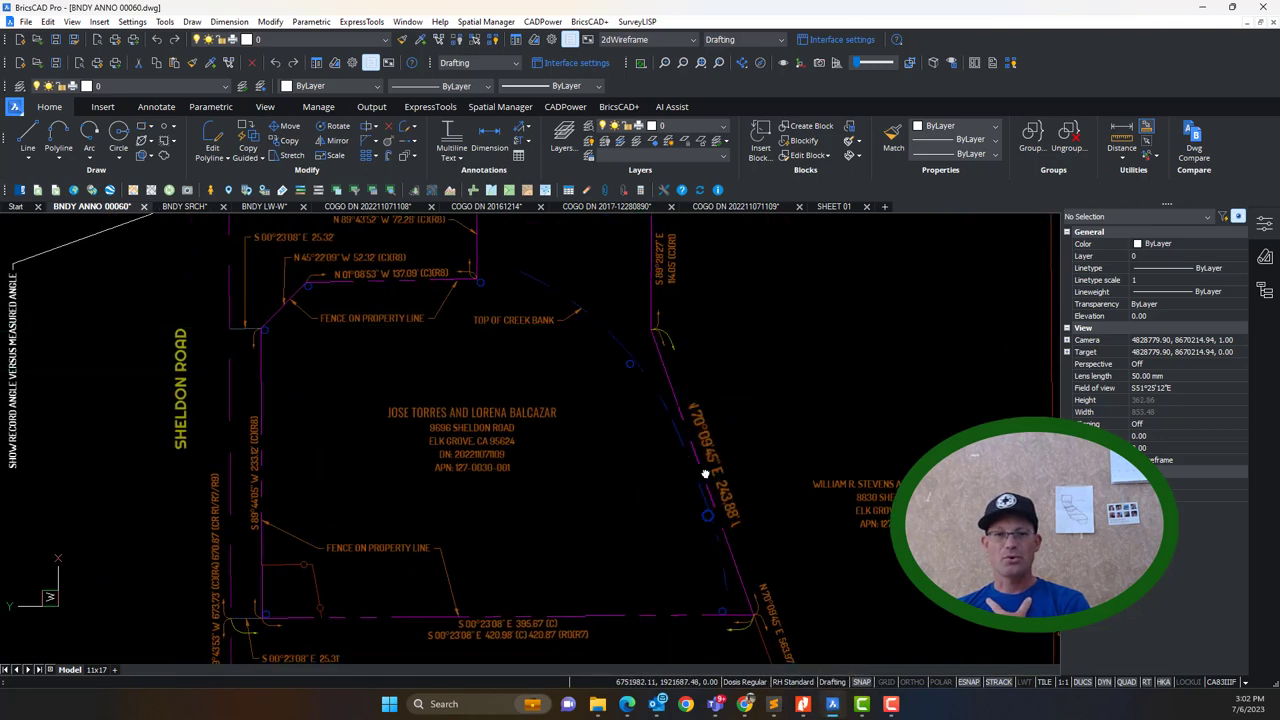
Examine the (C) and (R6) distances labelled on the slanted interior line below the fenced parcel.
scroll(690, 380, "down", 4)
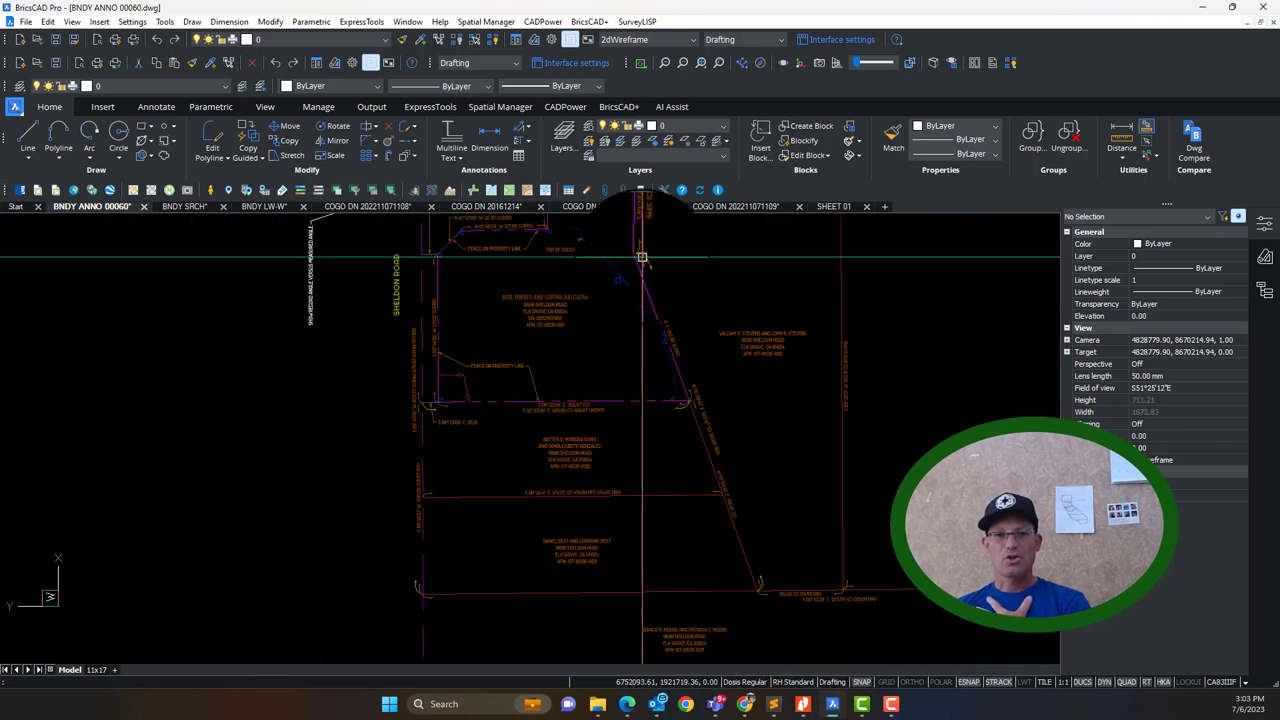
scroll(642, 258, "up", 2)
scroll(643, 260, "down", 2)
middle_click_drag(677, 343, 673, 324)
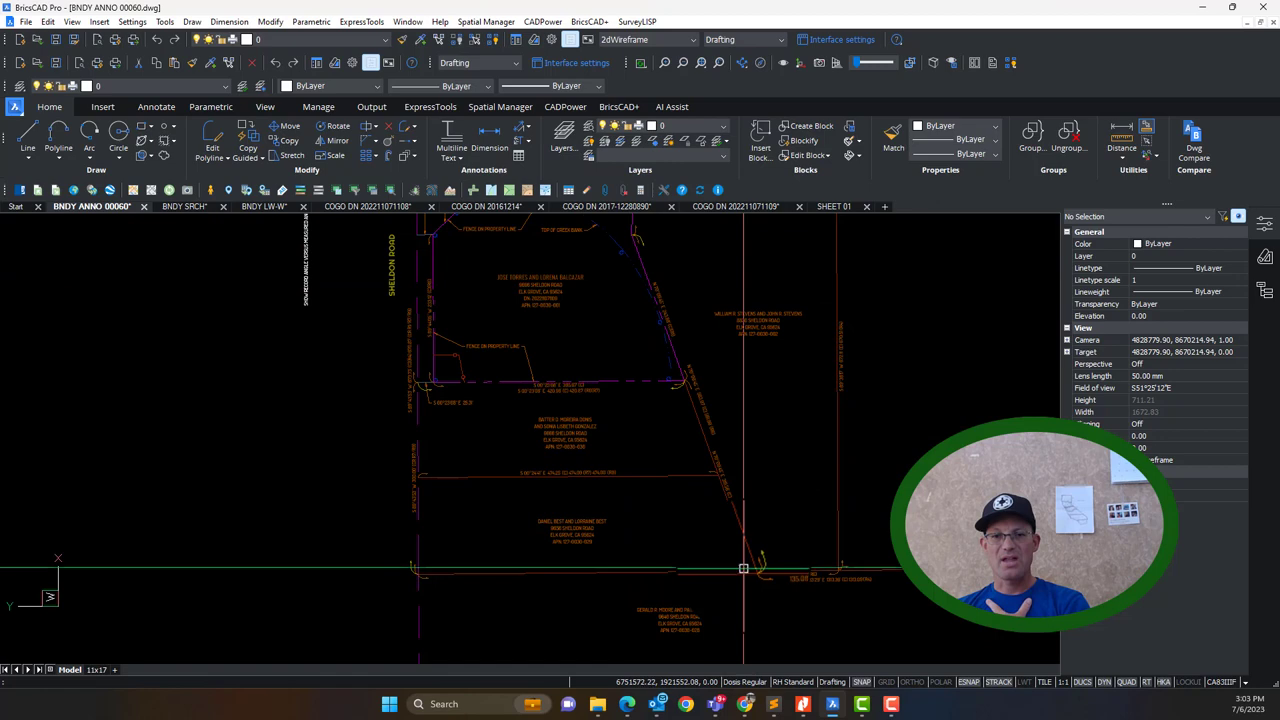
scroll(709, 427, "up", 4)
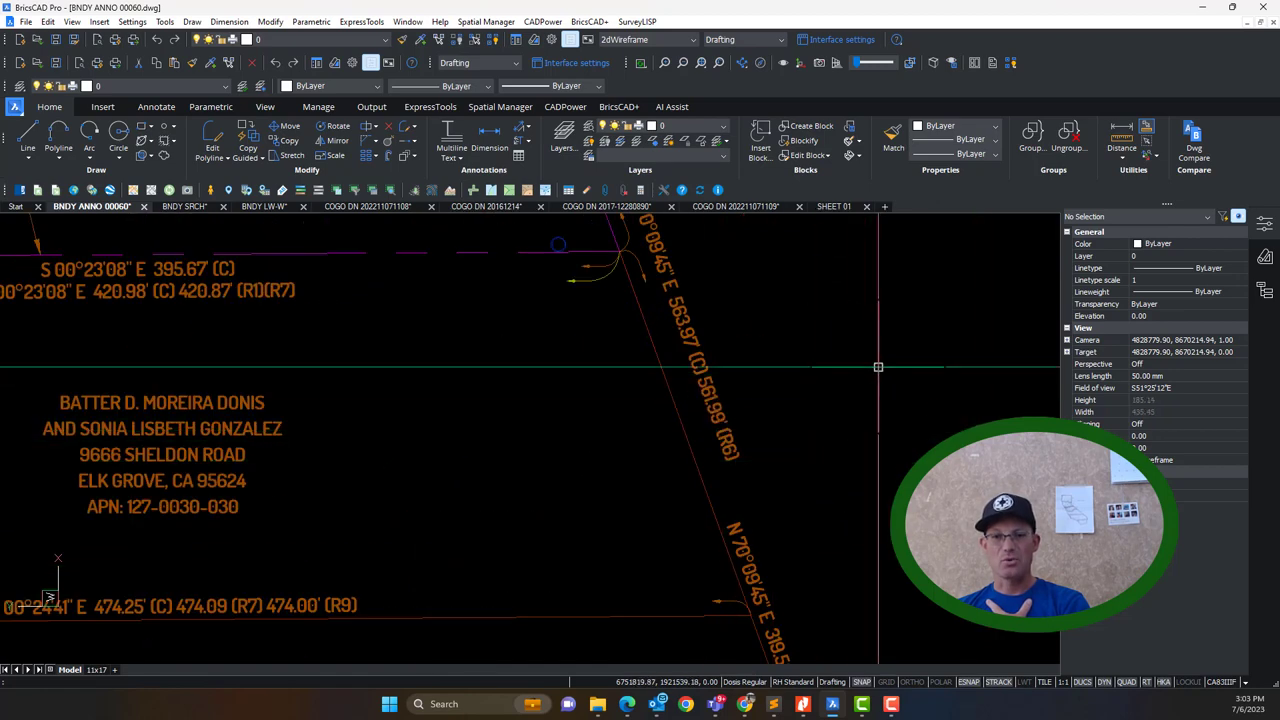
middle_click_drag(878, 375, 834, 474)
middle_click_drag(695, 496, 667, 450)
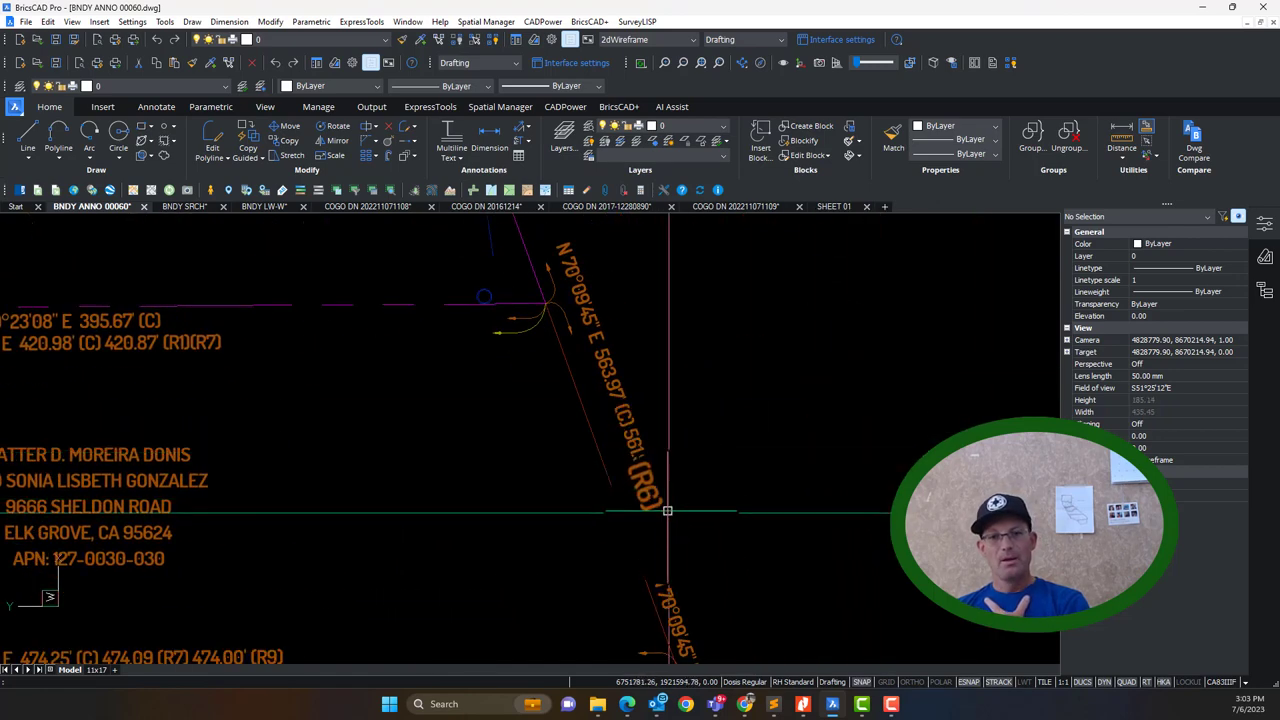
scroll(660, 500, "up", 3)
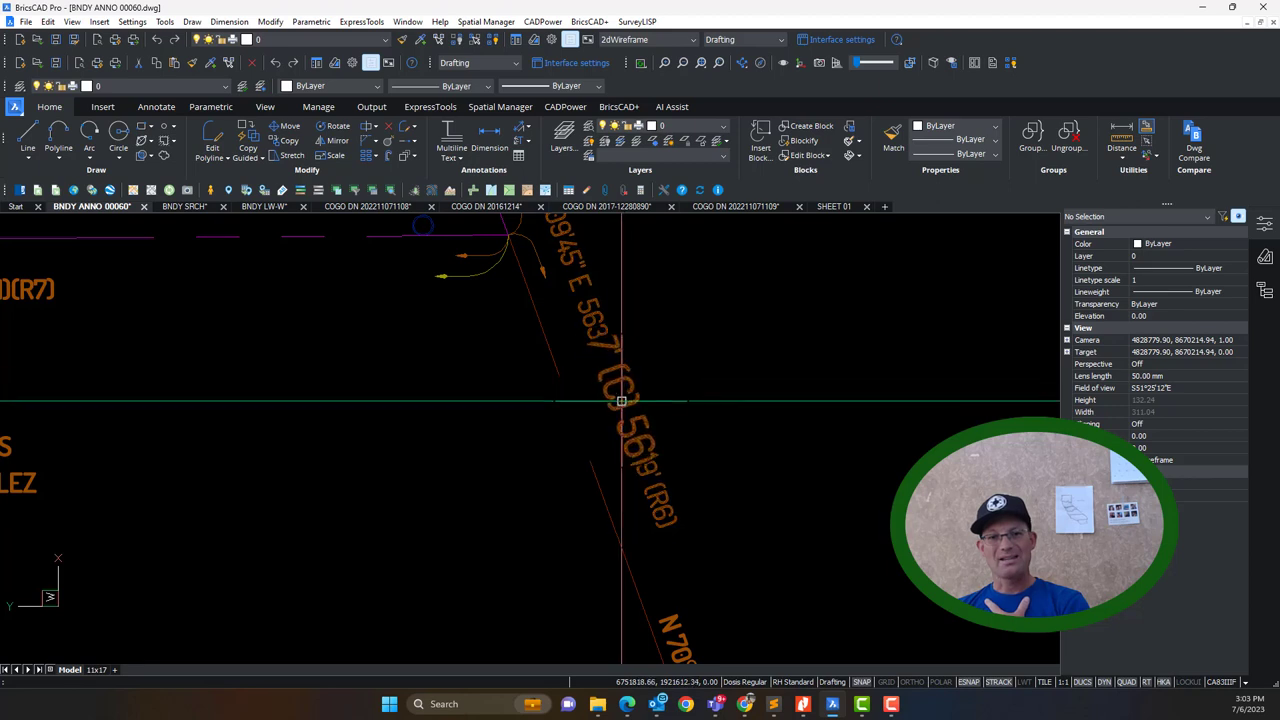
mouse_move(596, 306)
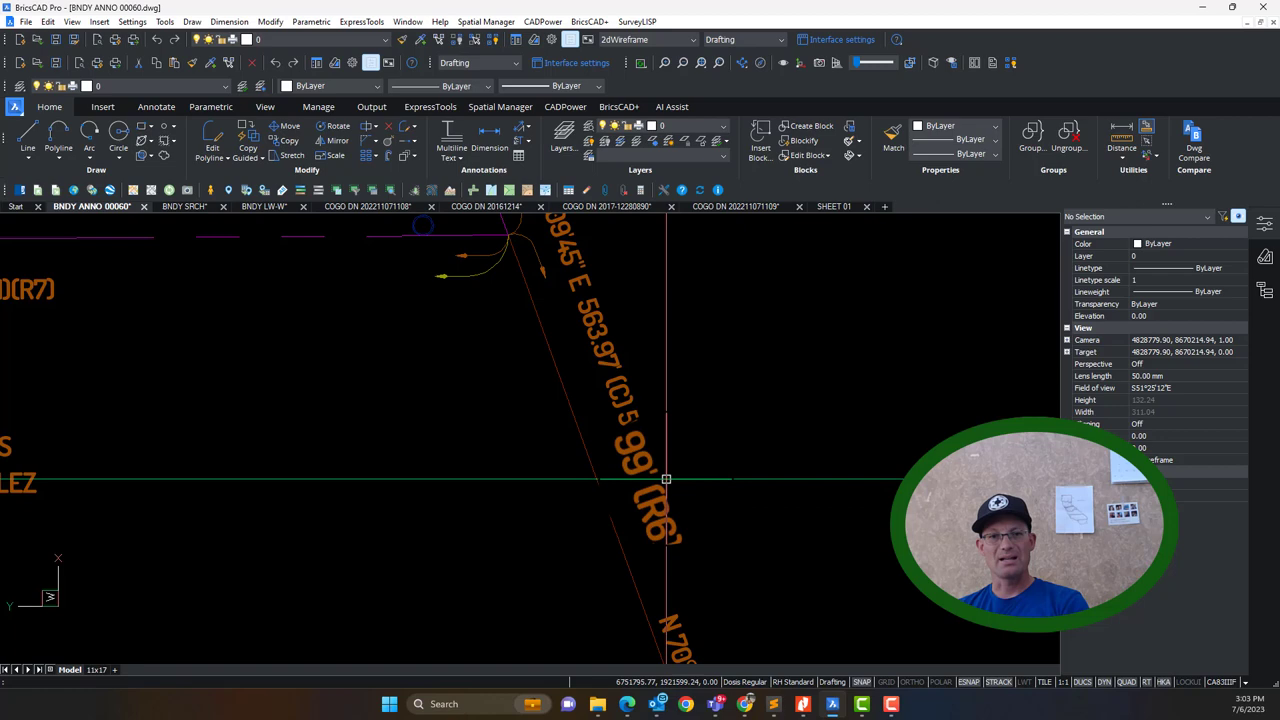
scroll(595, 343, "down", 3)
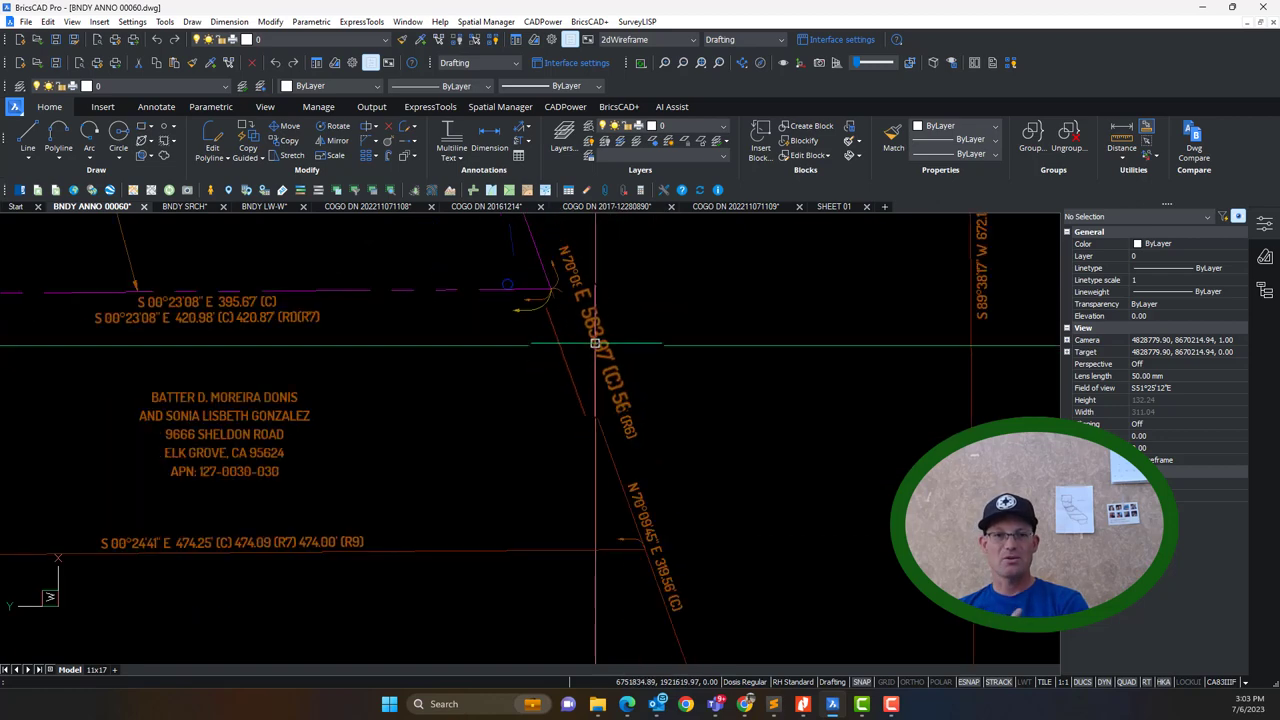
Change the (C) notation after 563.97' in the slanted line's label to (CR R1/R7/R9).
scroll(595, 343, "up", 3)
double_click(634, 397)
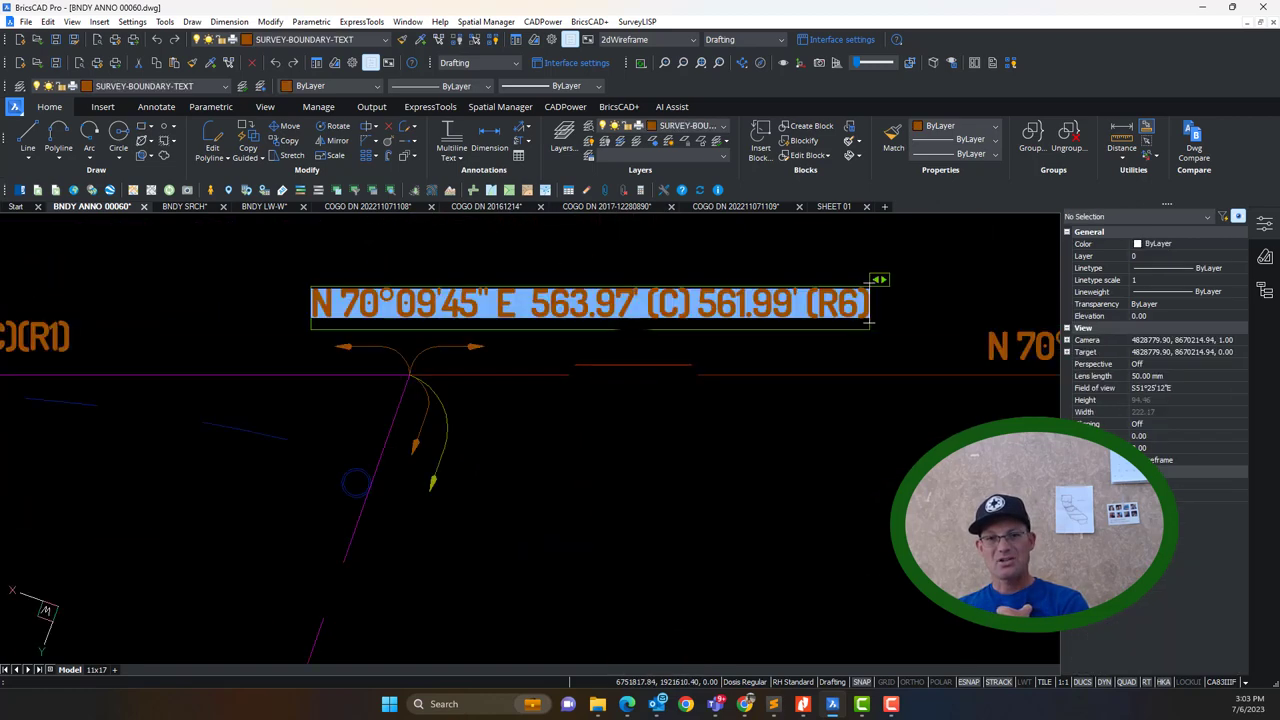
left_click(688, 315)
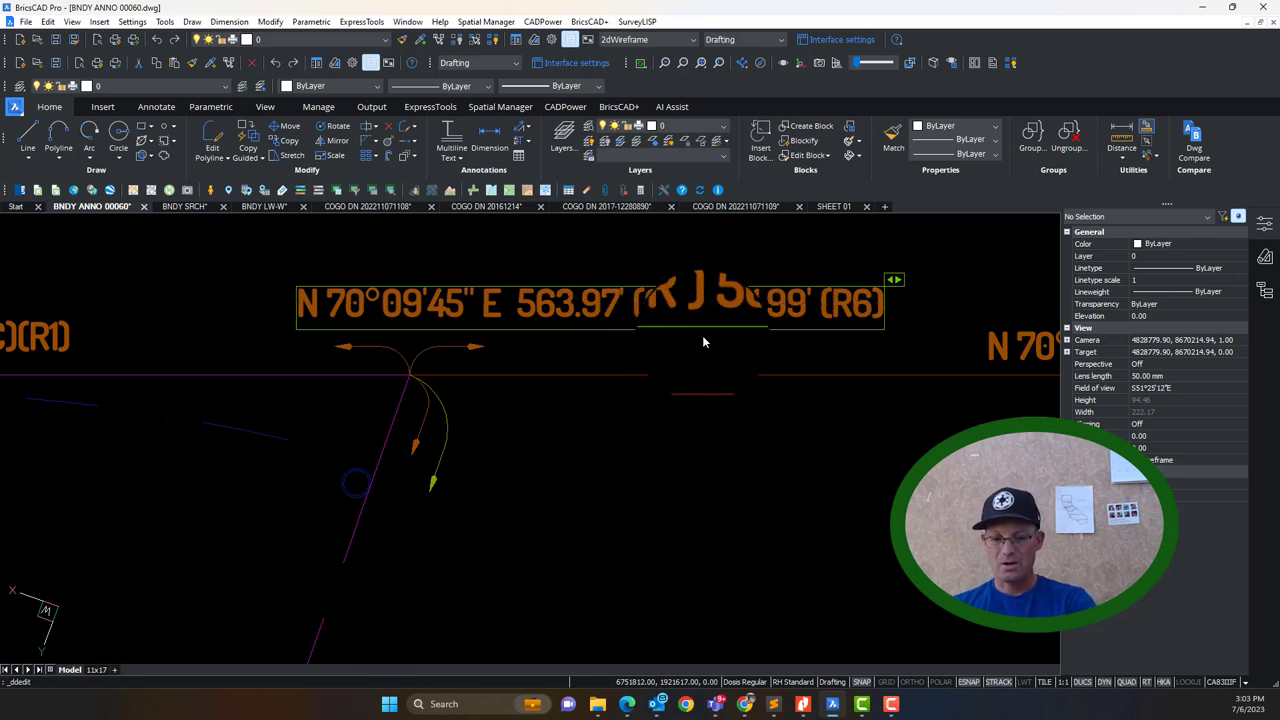
type("R1")
type("/R7/")
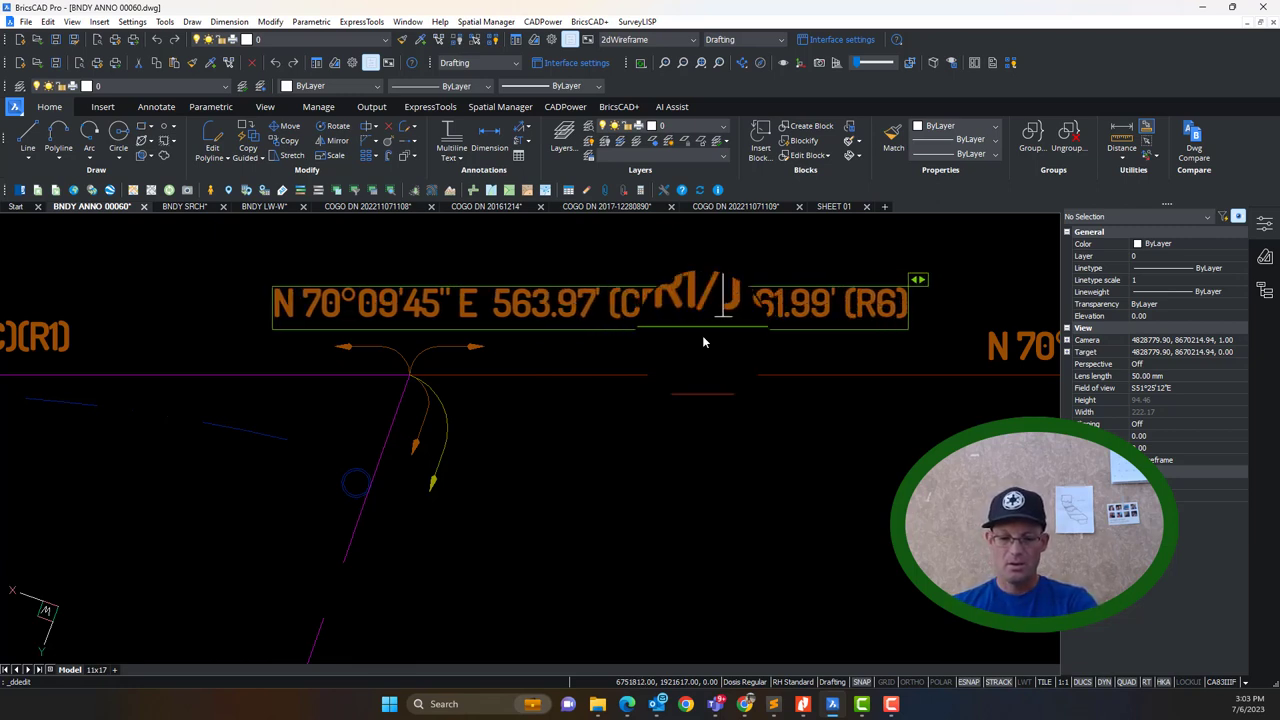
type("R9")
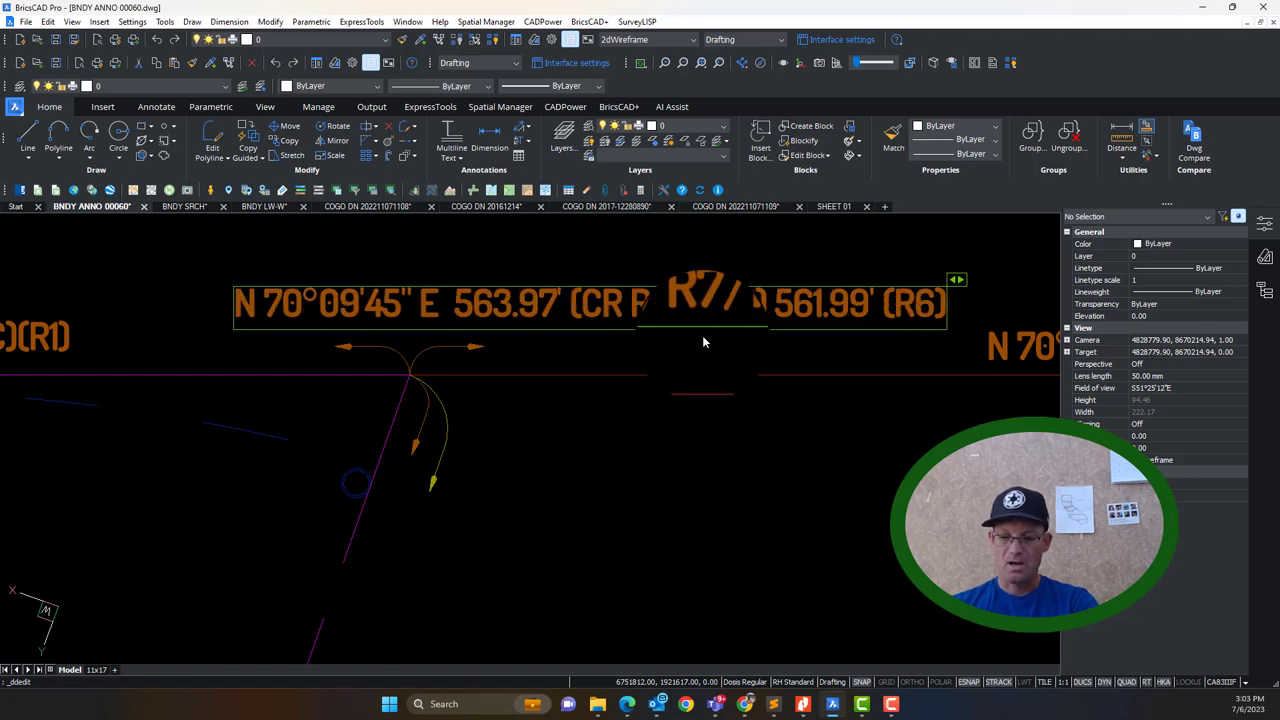
left_click(778, 514)
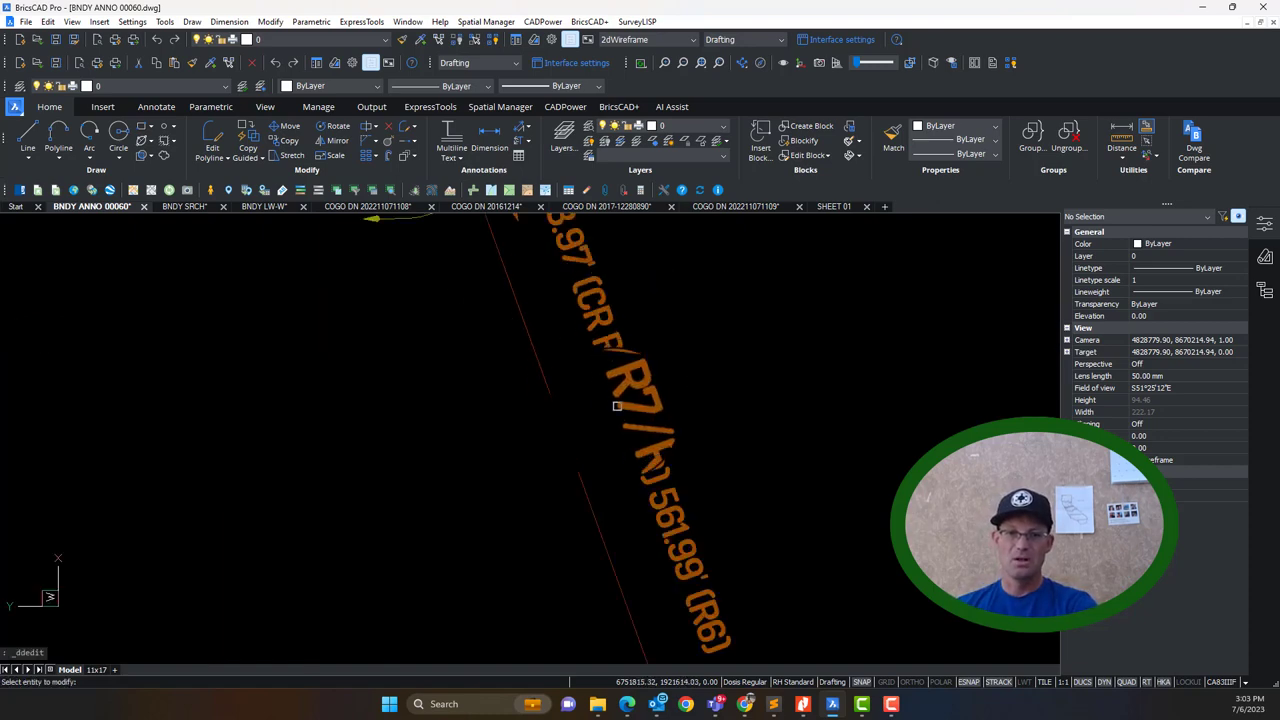
scroll(617, 406, "down", 1)
middle_click_drag(745, 626, 751, 460)
scroll(751, 462, "down", 2)
scroll(690, 380, "up", 6)
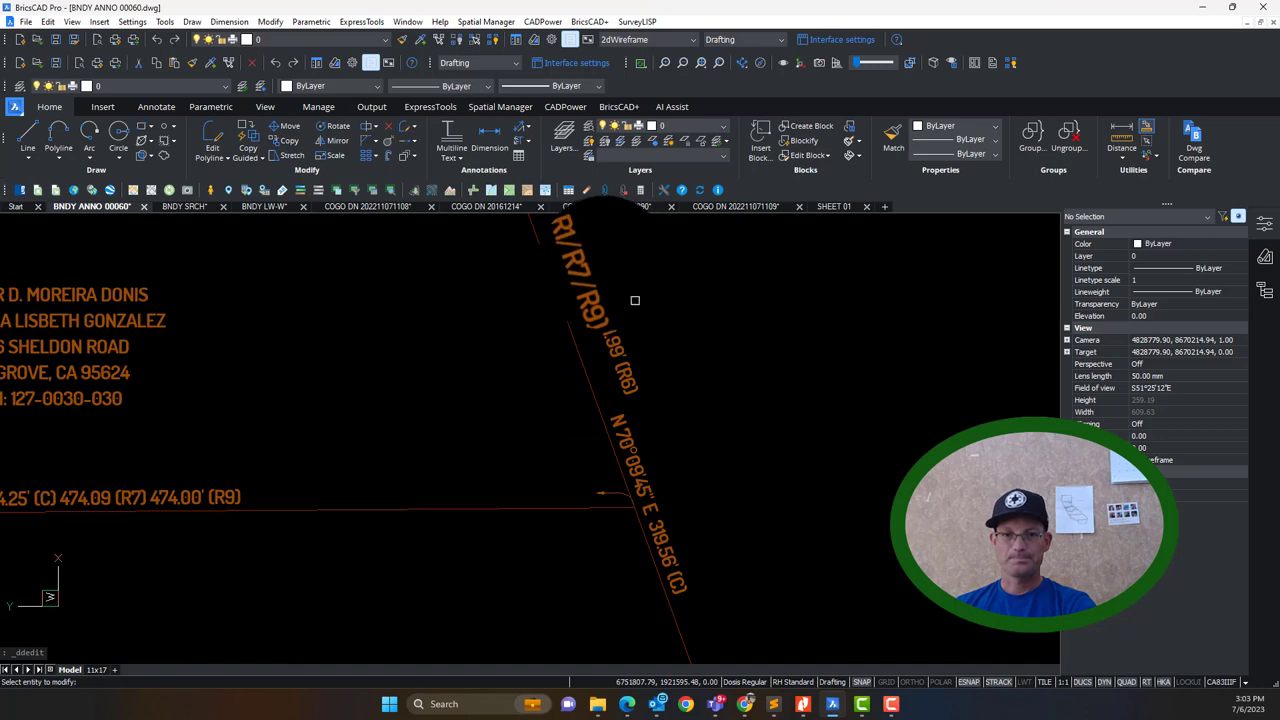
key("Escape")
middle_click_drag(723, 467, 727, 416)
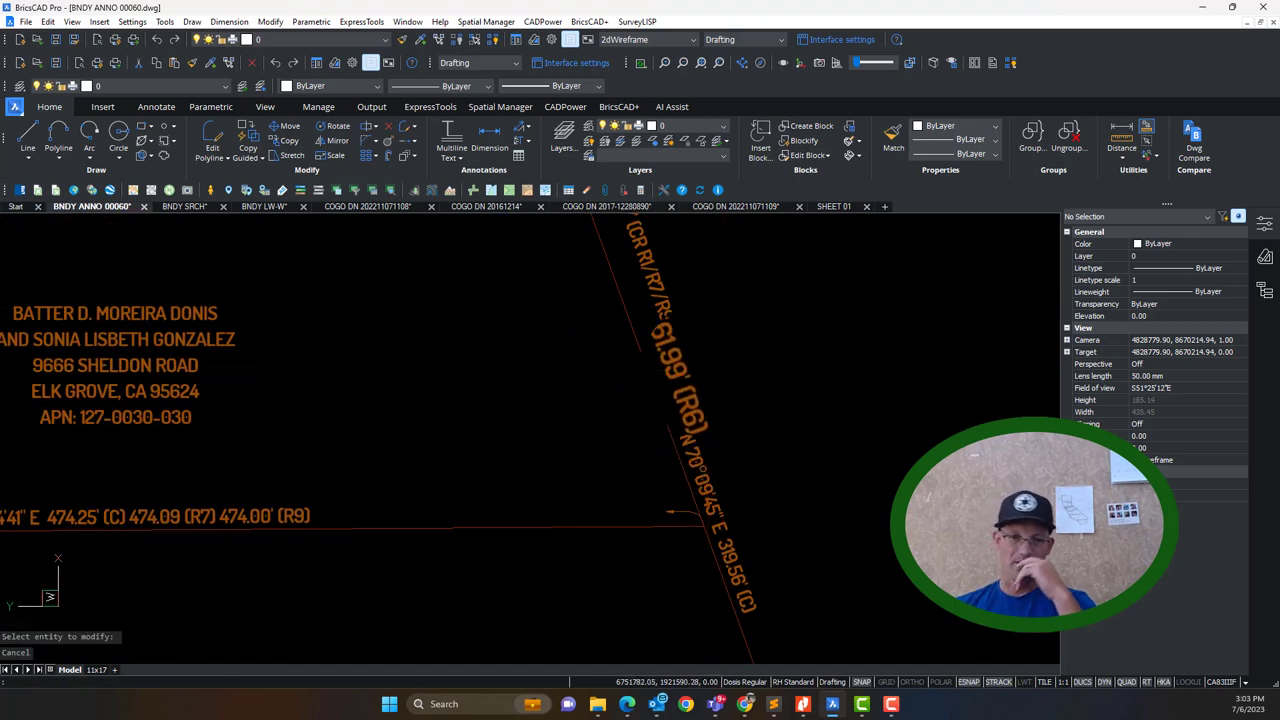
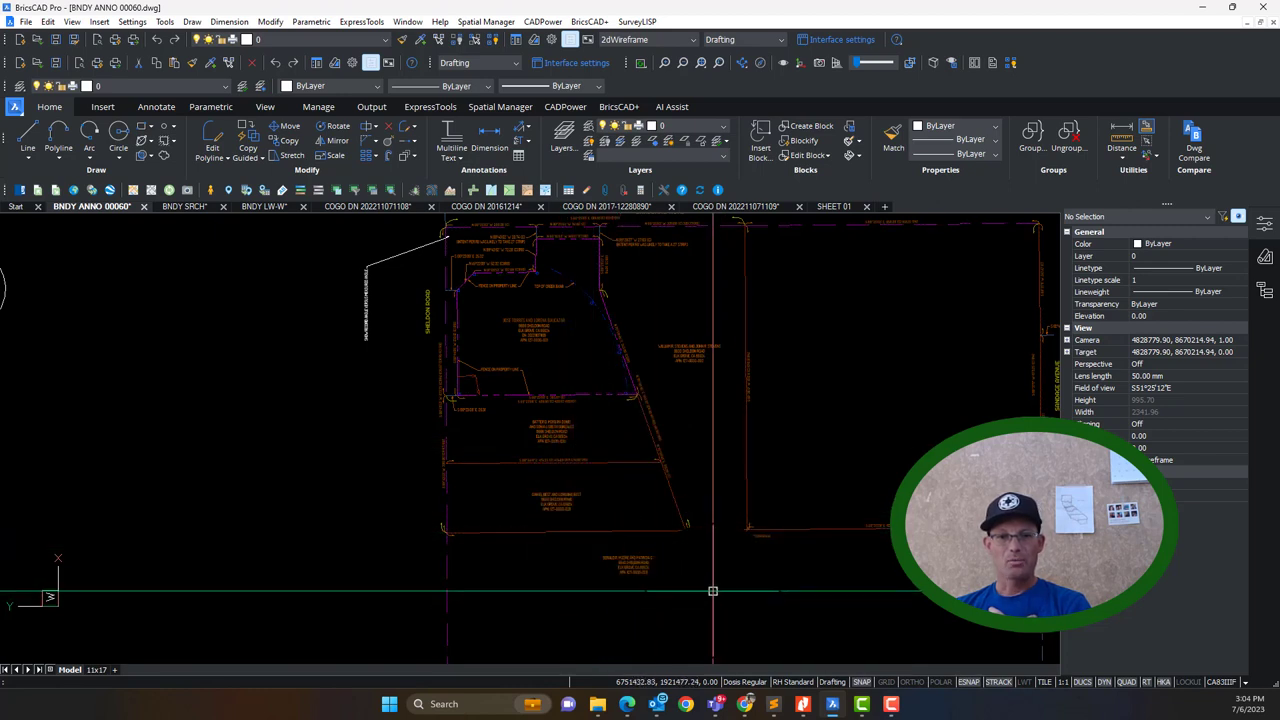
Review the overall parcel layout along Sheldon Road up to its corner with Bradshaw Road.
scroll(480, 446, "up", 4)
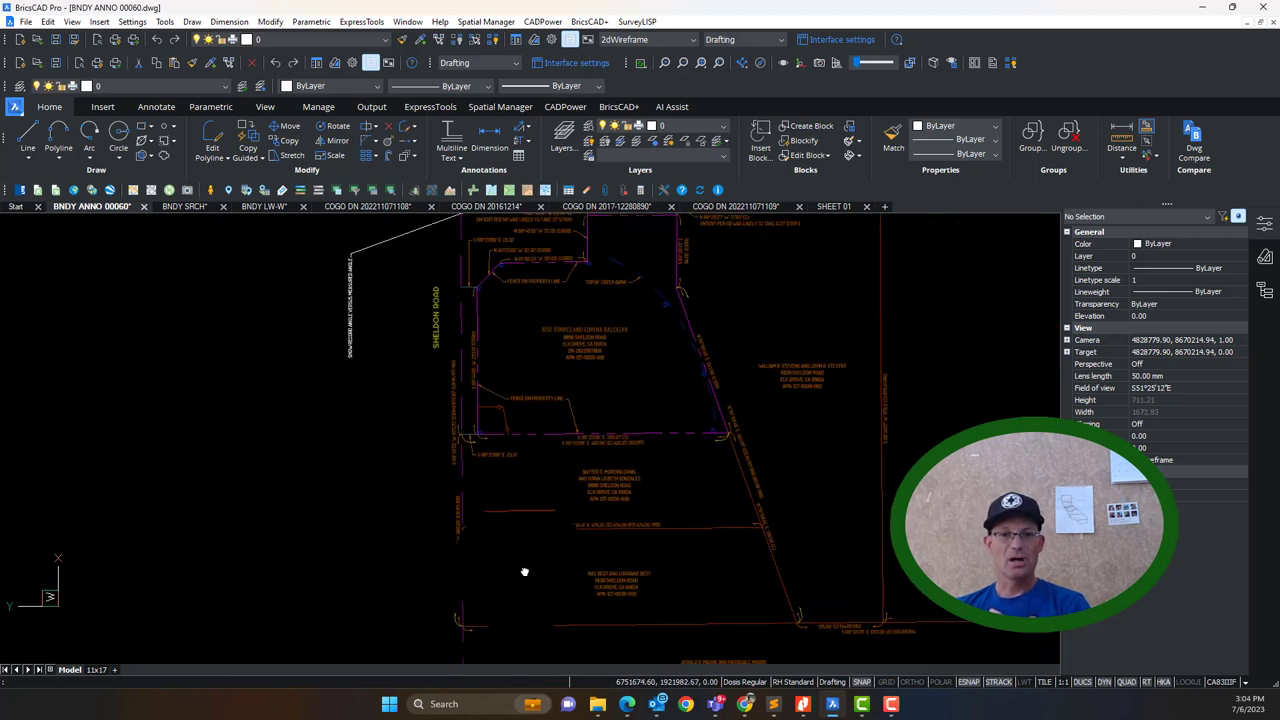
middle_click_drag(525, 571, 517, 506)
middle_click_drag(536, 462, 637, 571)
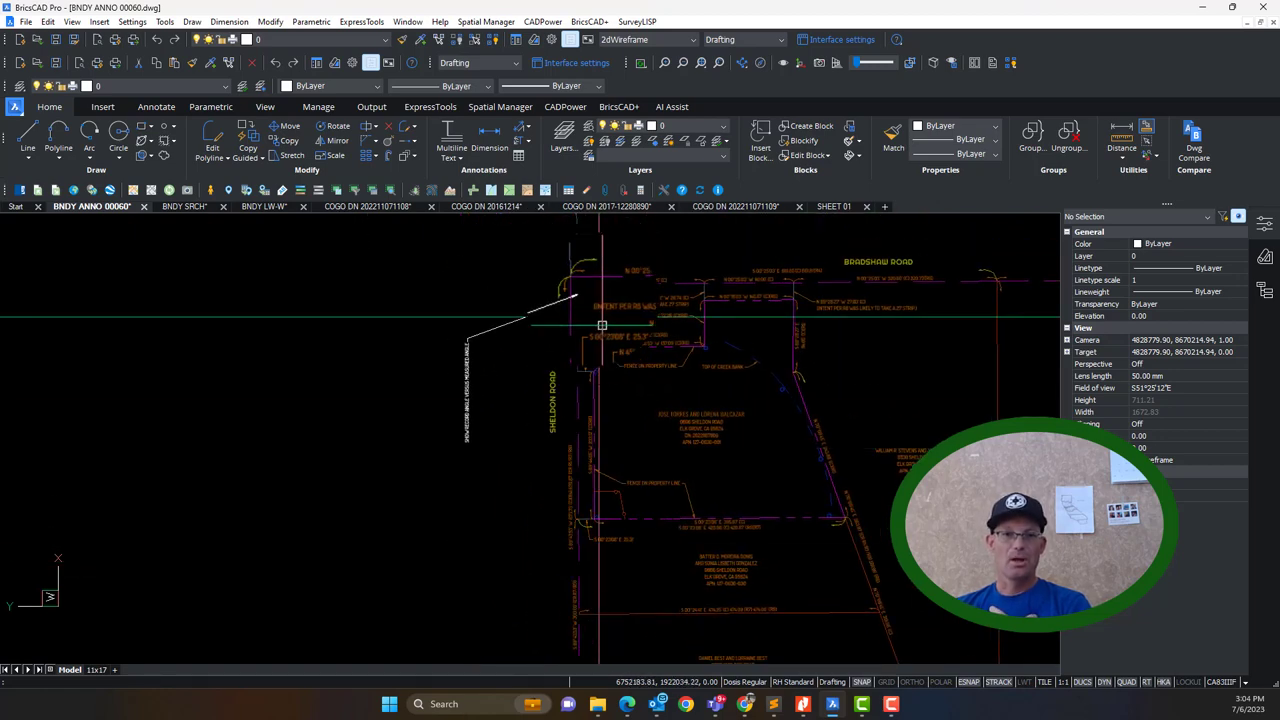
scroll(575, 298, "up", 1)
middle_click_drag(579, 434, 614, 277)
scroll(614, 328, "down", 3)
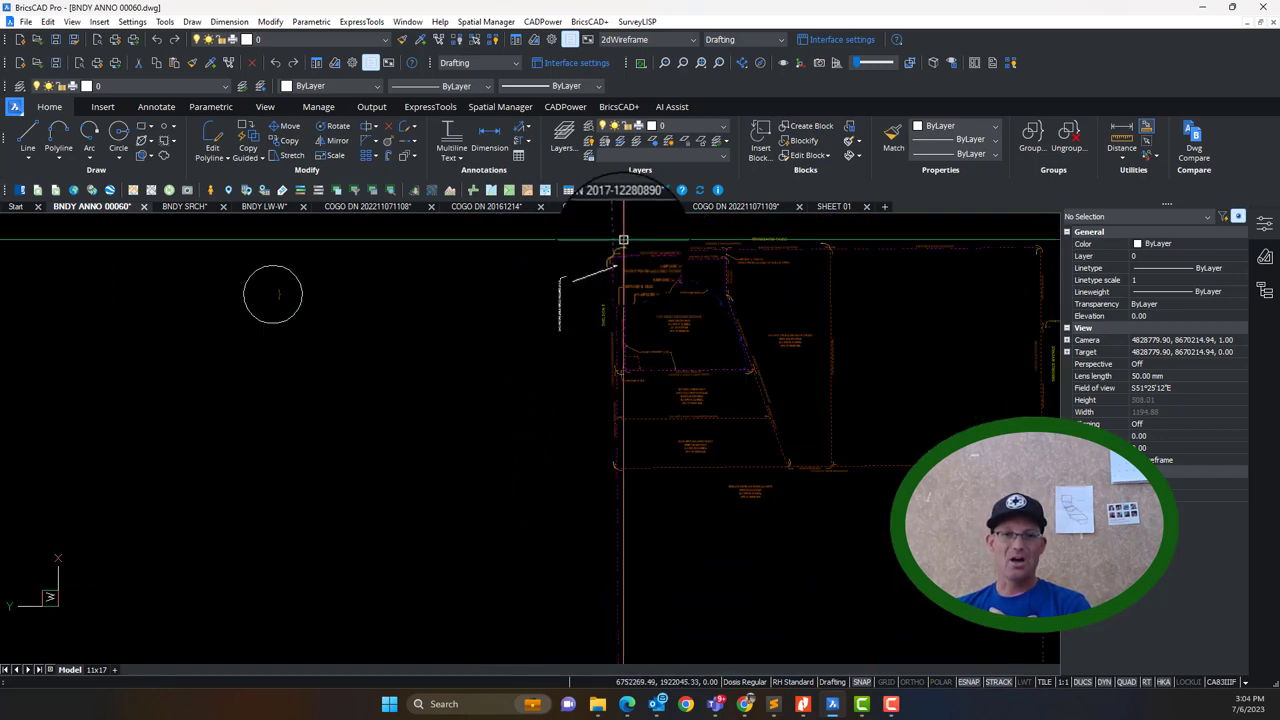
scroll(623, 240, "up", 2)
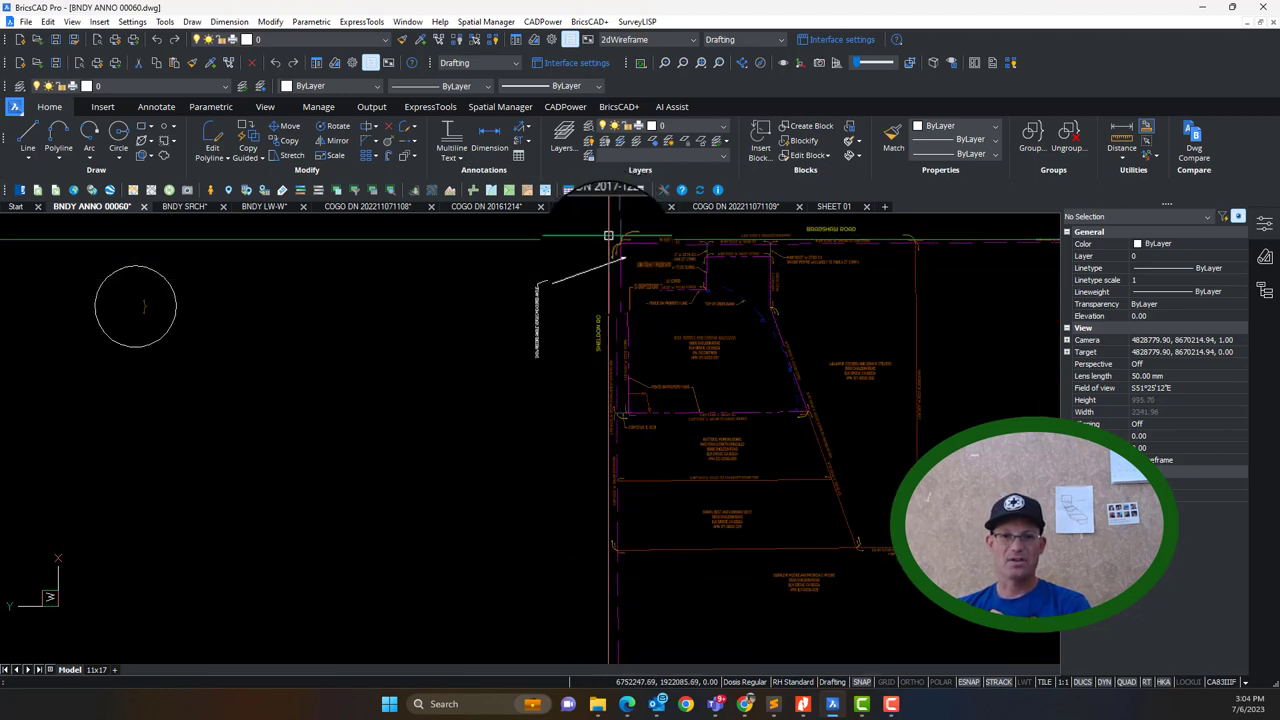
Examine the (C)(R4) and (CR R1/R7/R9) distances in the label along the Sheldon Road line.
scroll(608, 251, "up", 4)
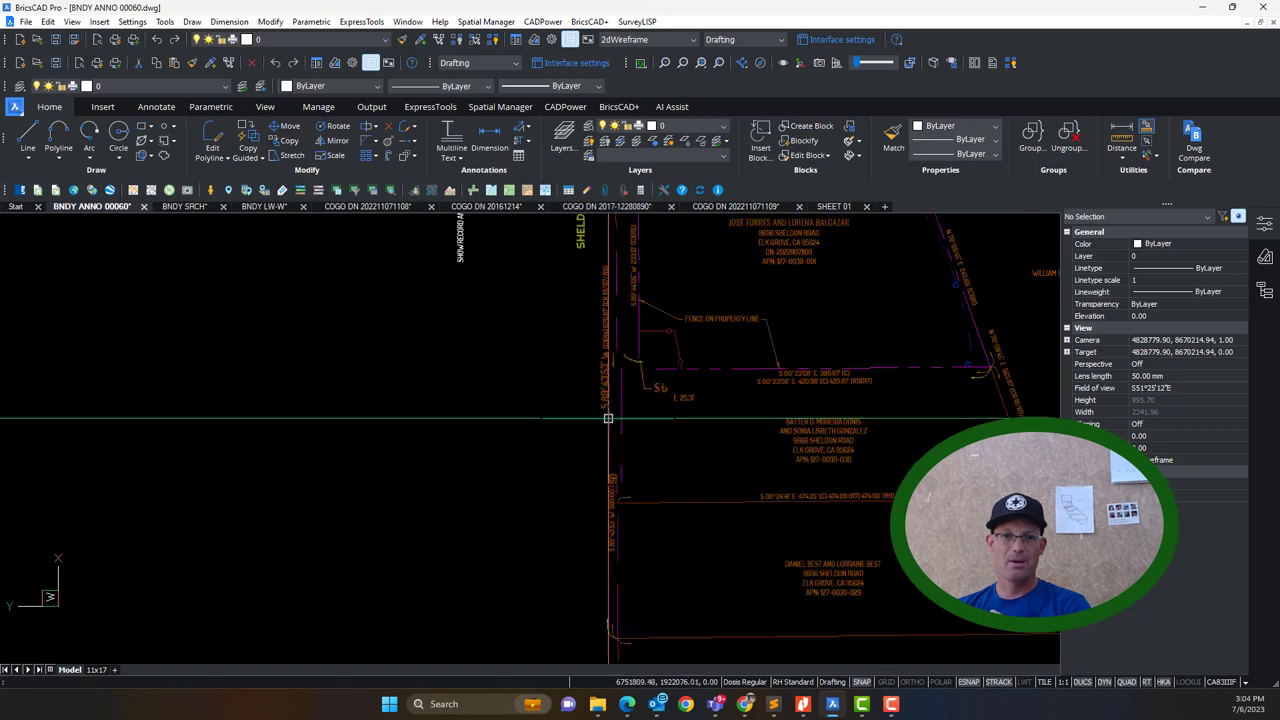
scroll(600, 490, "down", 2)
scroll(588, 505, "up", 5)
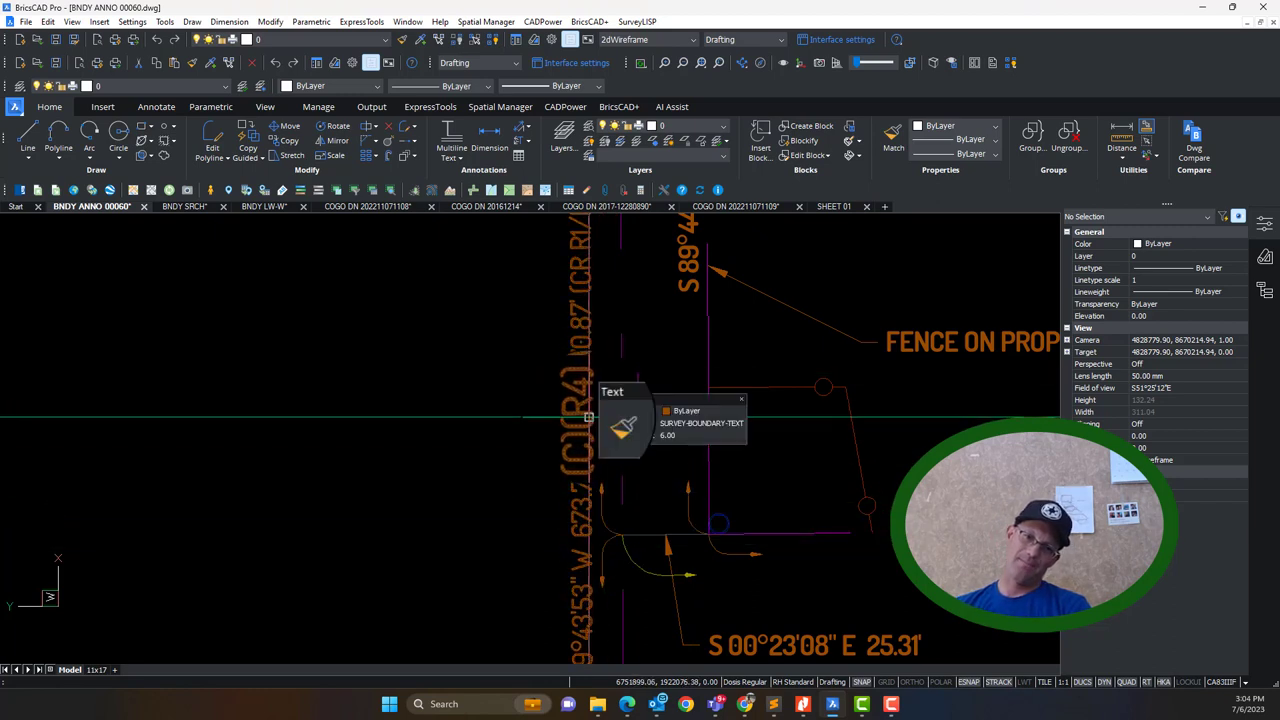
middle_click_drag(623, 352, 627, 421)
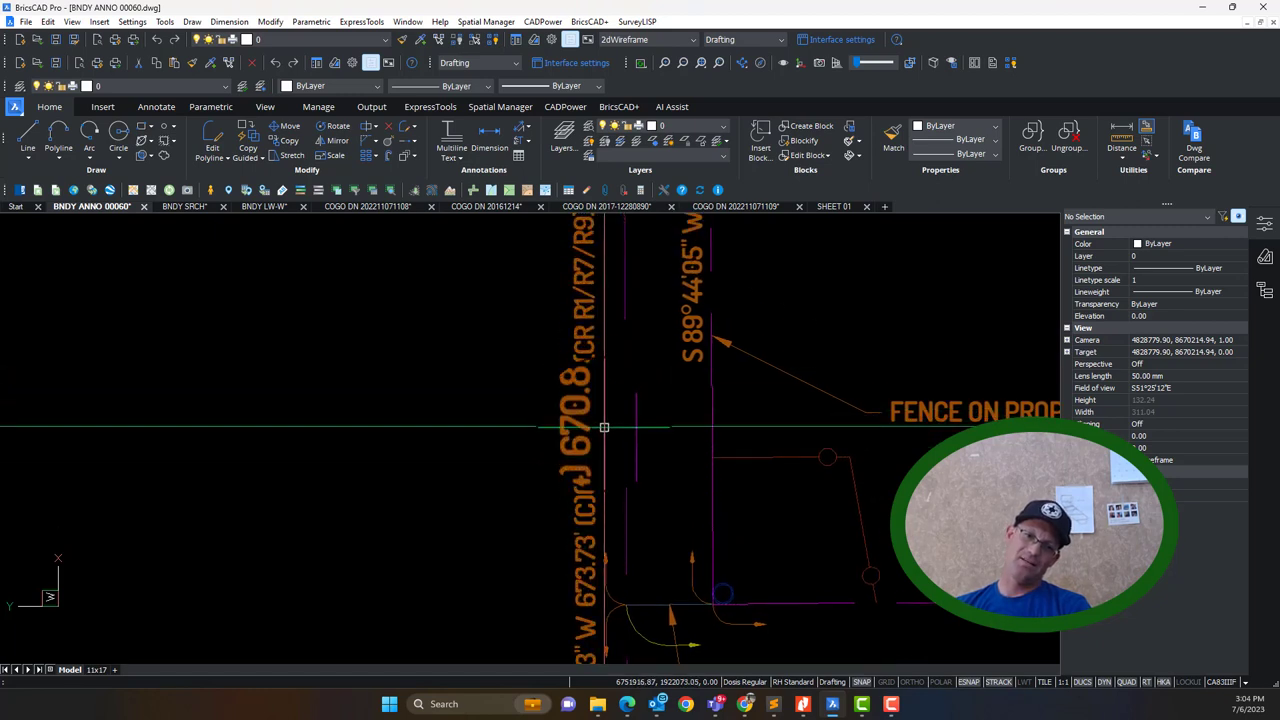
scroll(604, 427, "down", 1)
scroll(613, 420, "down", 5)
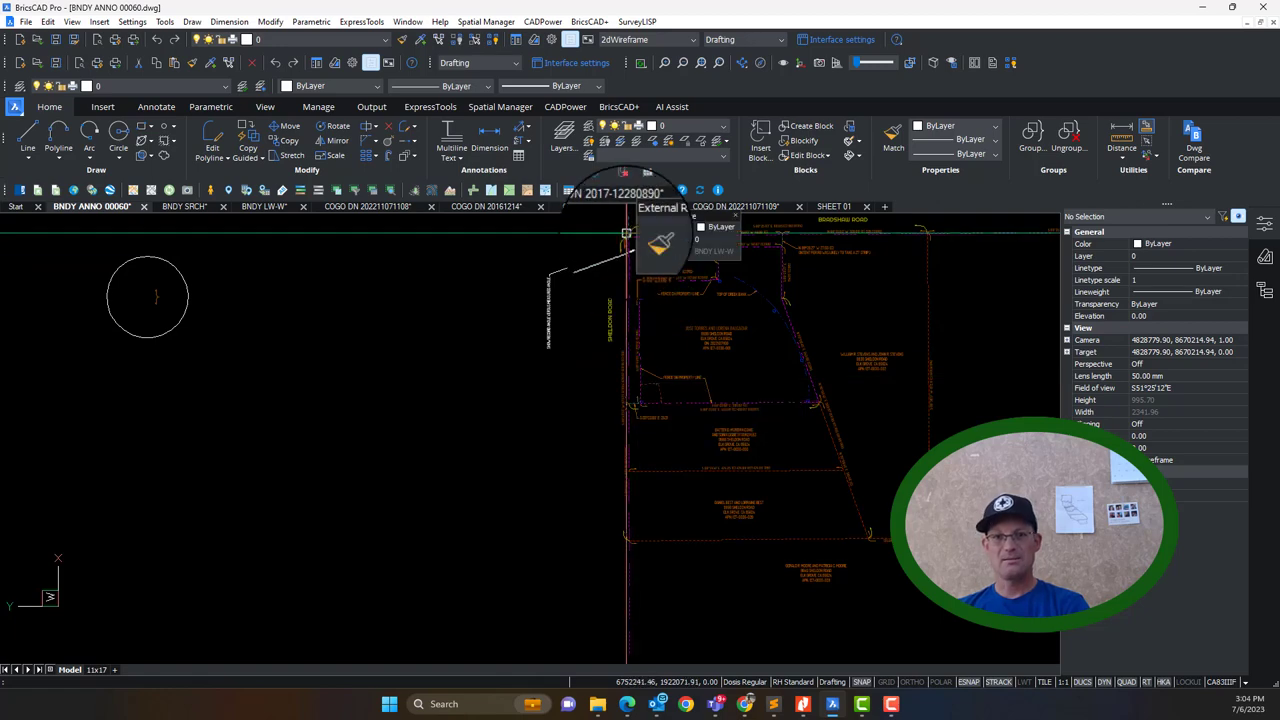
scroll(627, 340, "up", 8)
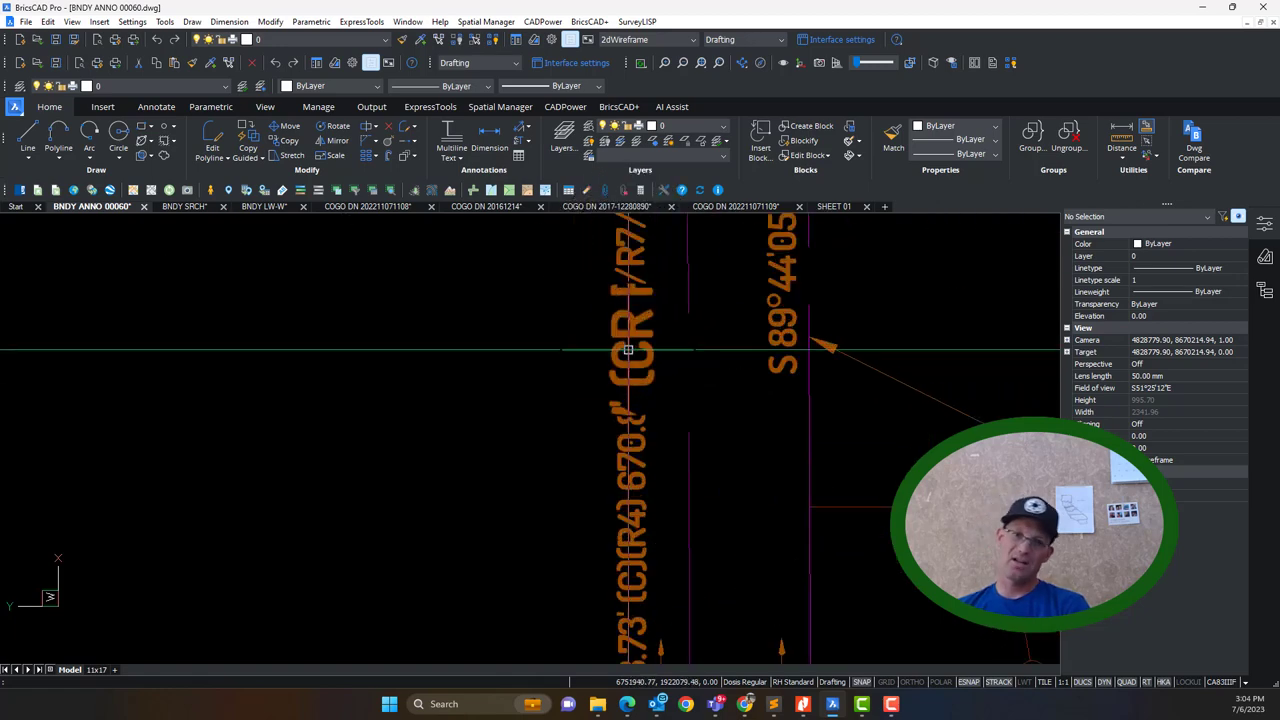
scroll(640, 360, "down", 7)
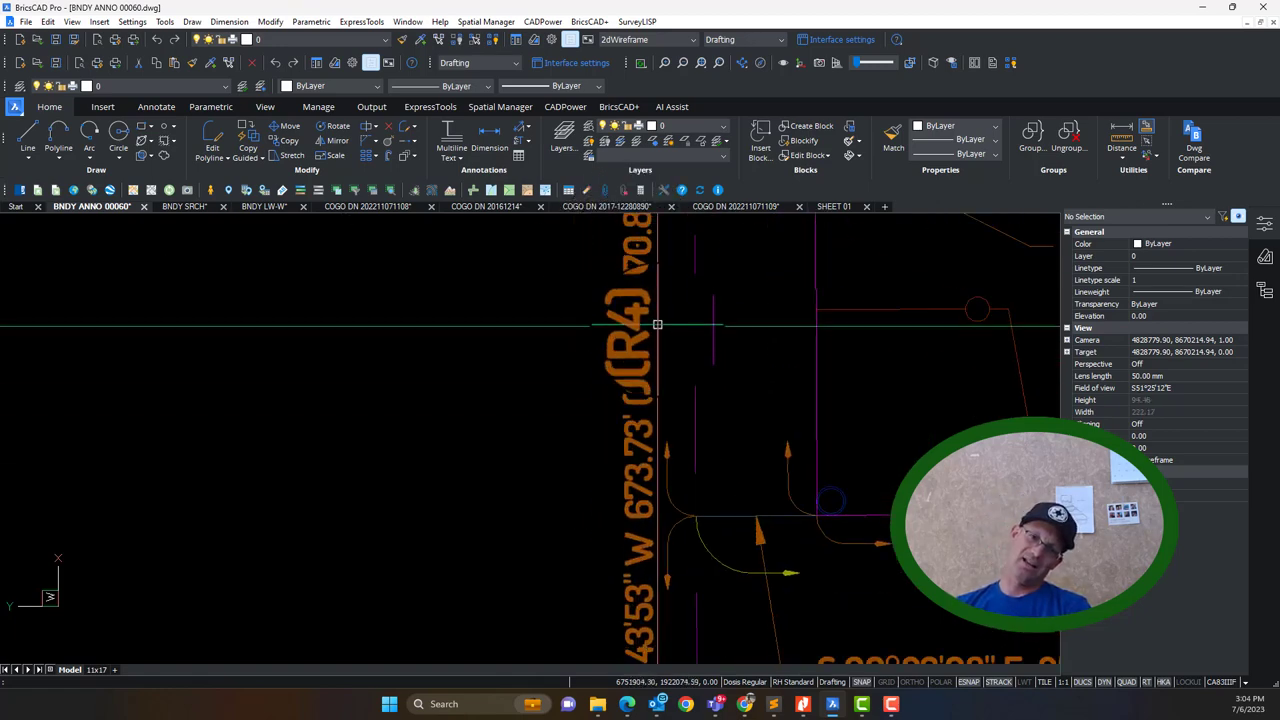
Compare the full parcel layout with the Sheldon Road line label and tie at the fenced parcel's lower corner.
middle_click_drag(861, 400, 769, 508)
middle_click_drag(882, 514, 768, 486)
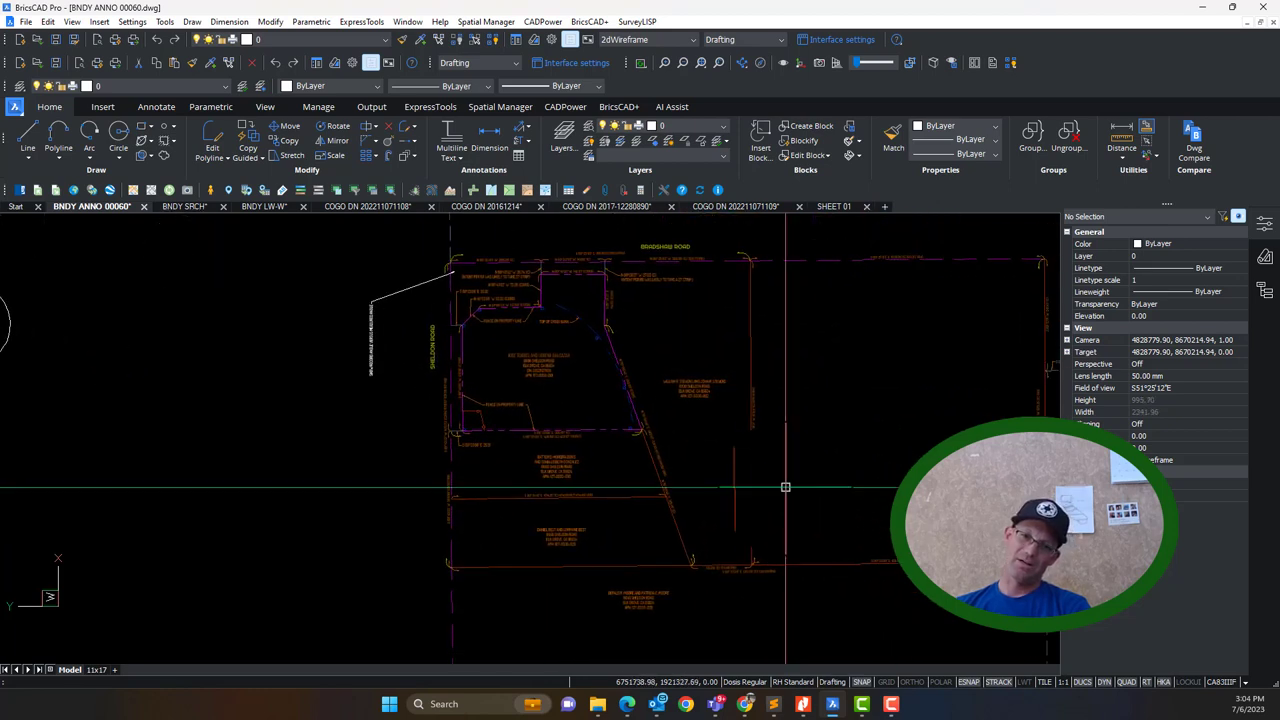
mouse_move(451, 269)
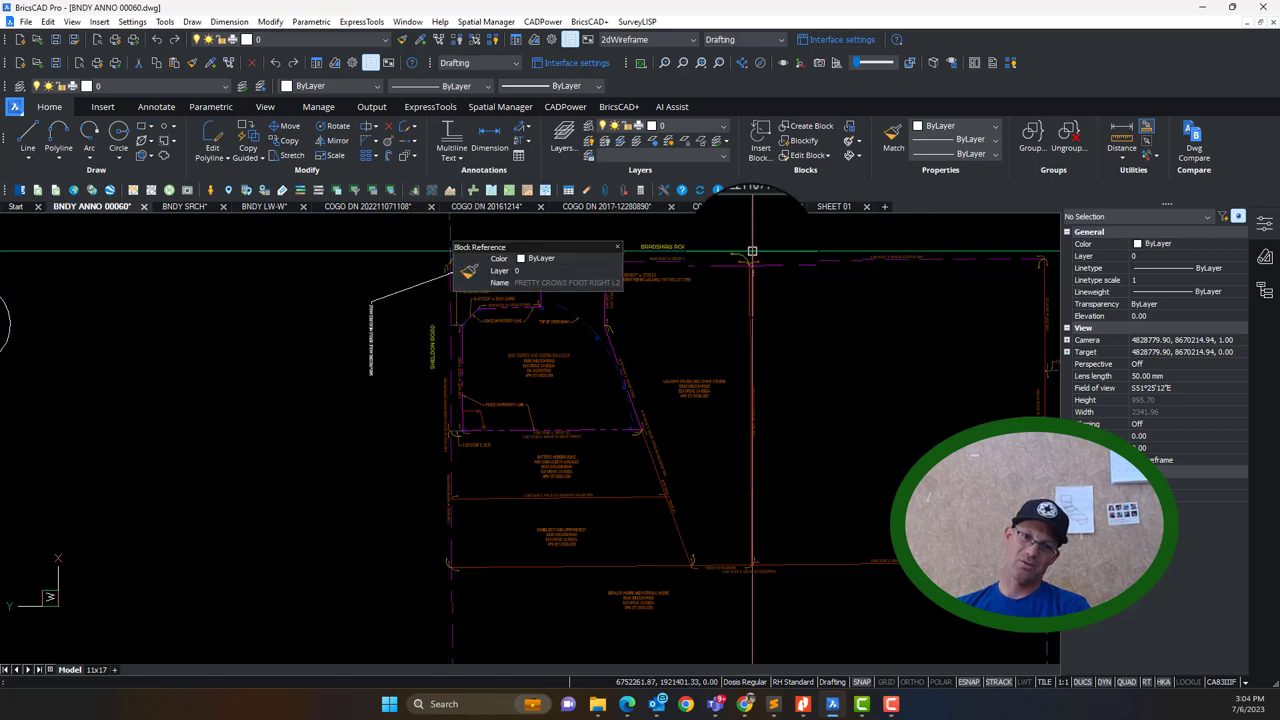
scroll(466, 284, "up", 8)
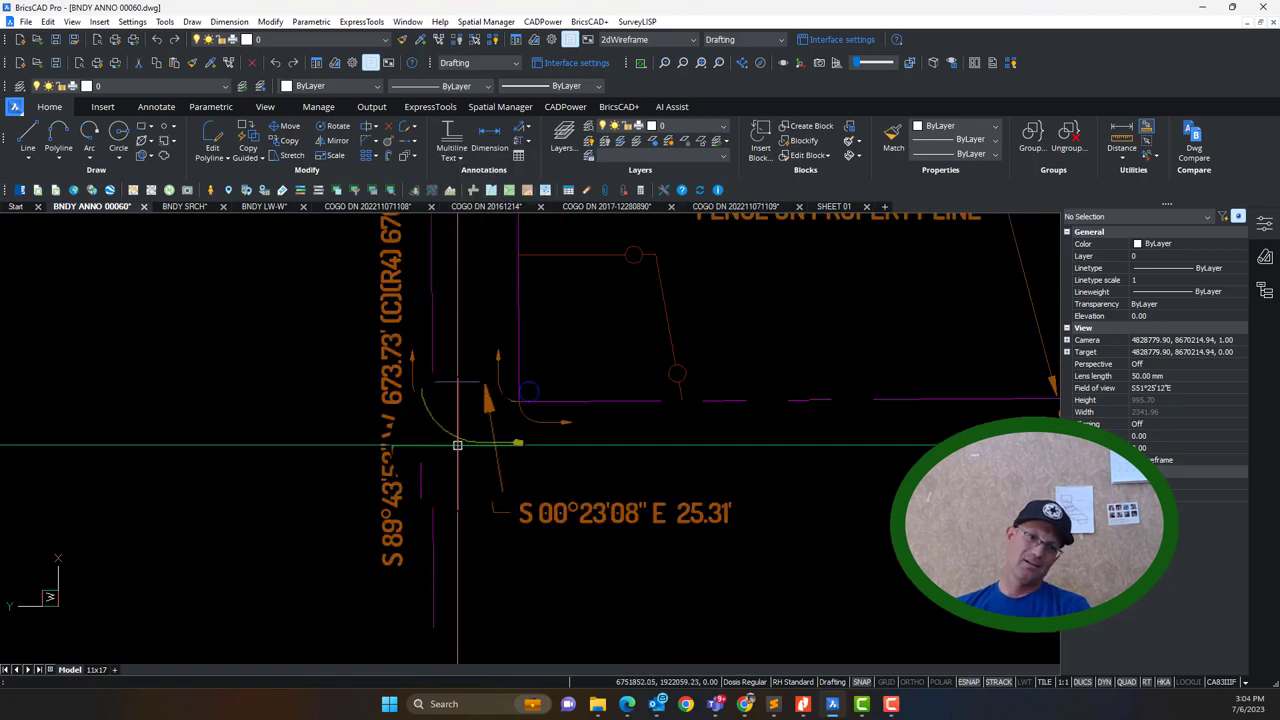
scroll(414, 398, "down", 10)
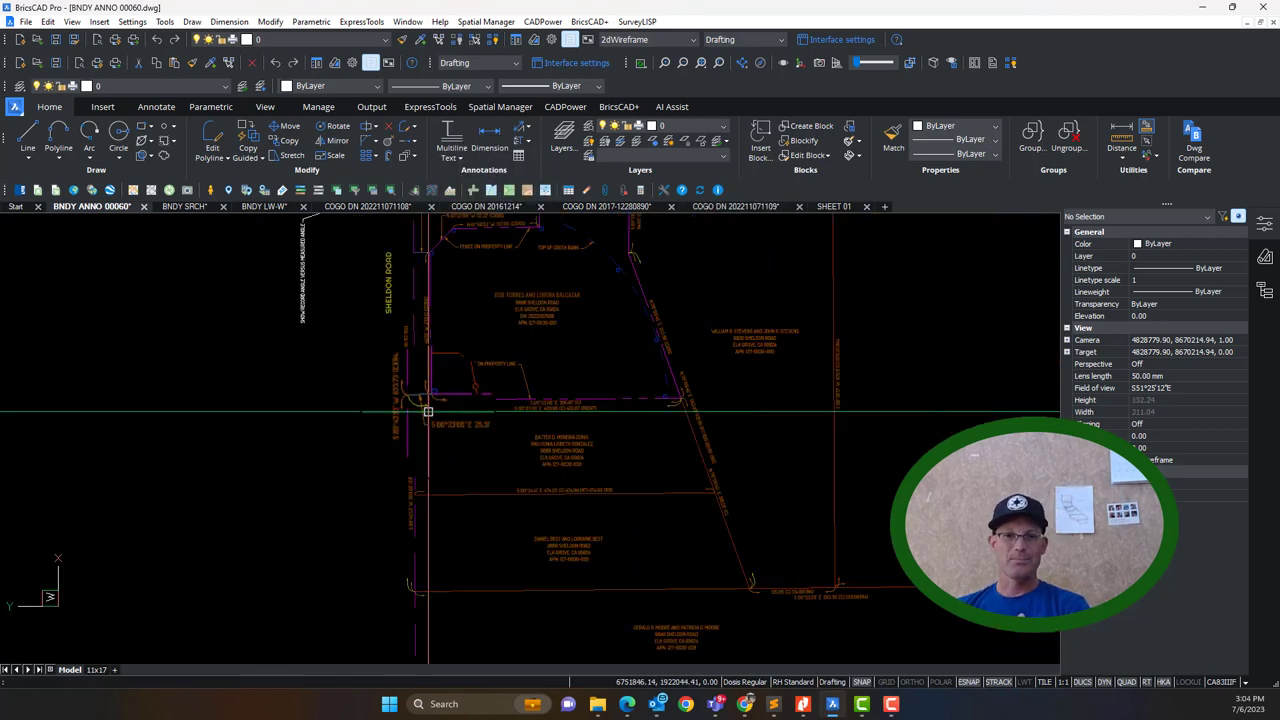
middle_click_drag(613, 541, 604, 549)
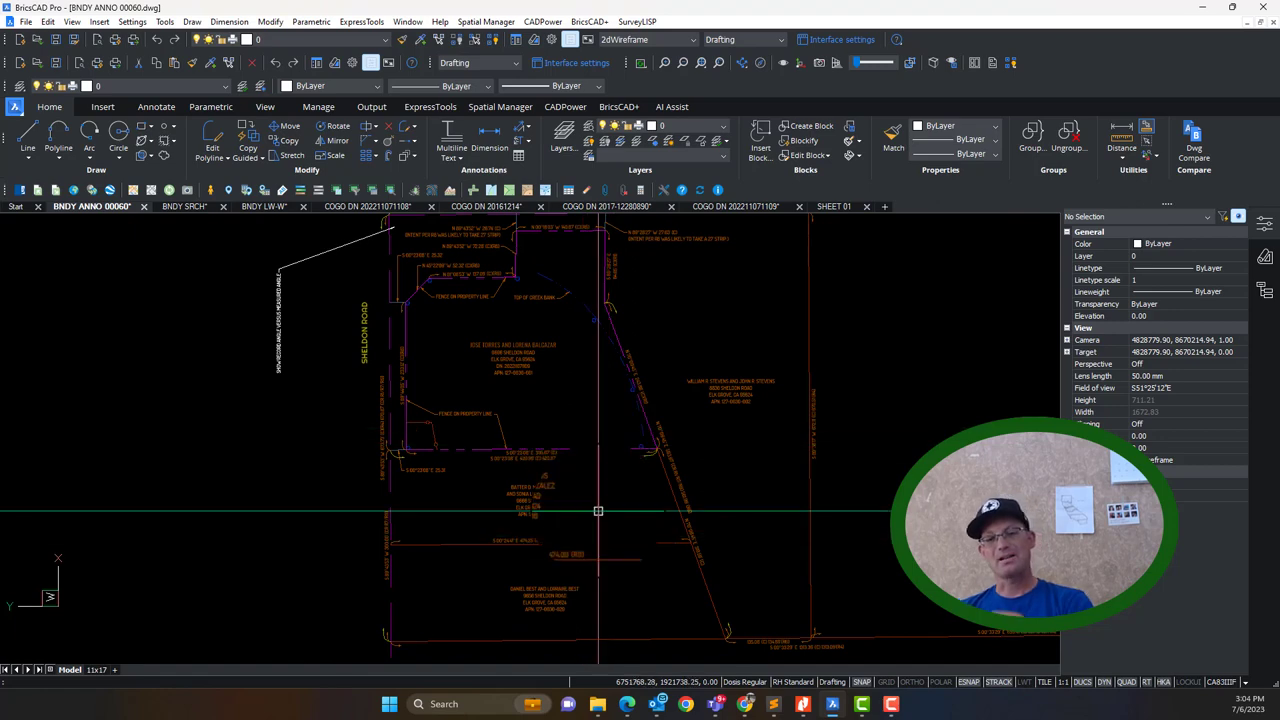
Review the block between Sheldon Road and Sandage Avenue, then switch to the 104-PM-017 map in Nitro Pro.
scroll(400, 268, "down", 2)
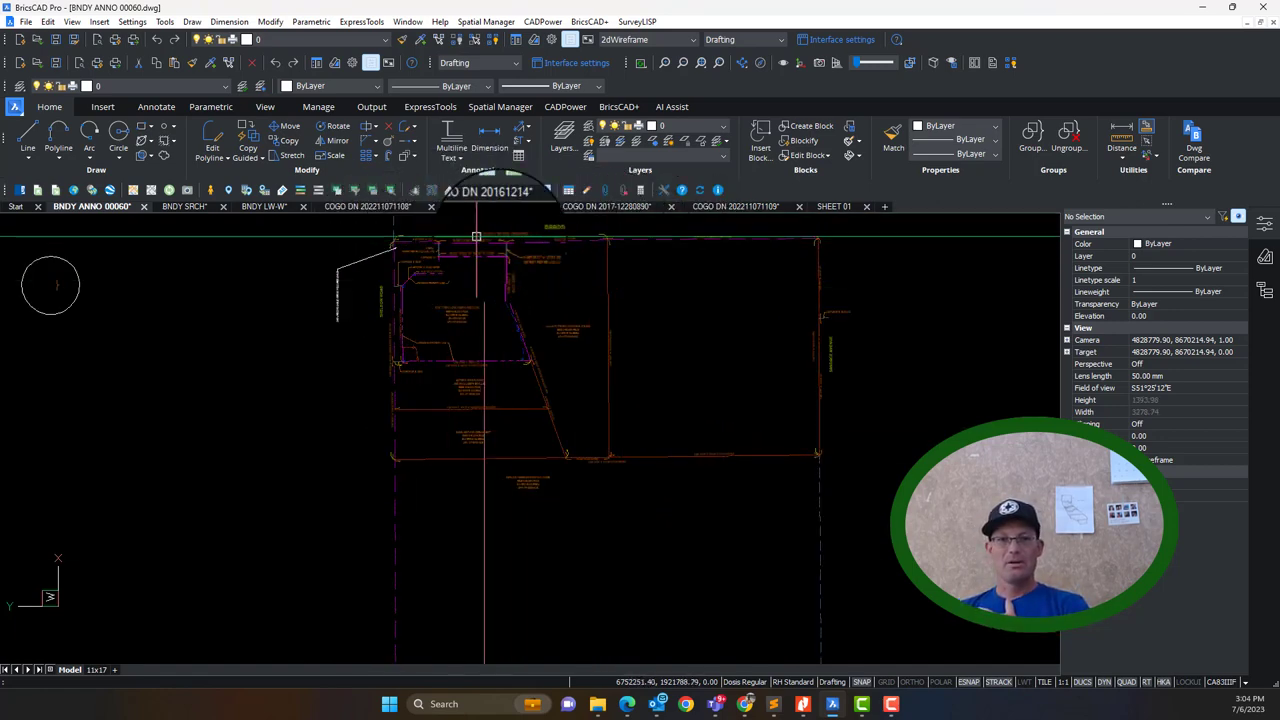
scroll(548, 237, "up", 2)
scroll(734, 245, "down", 2)
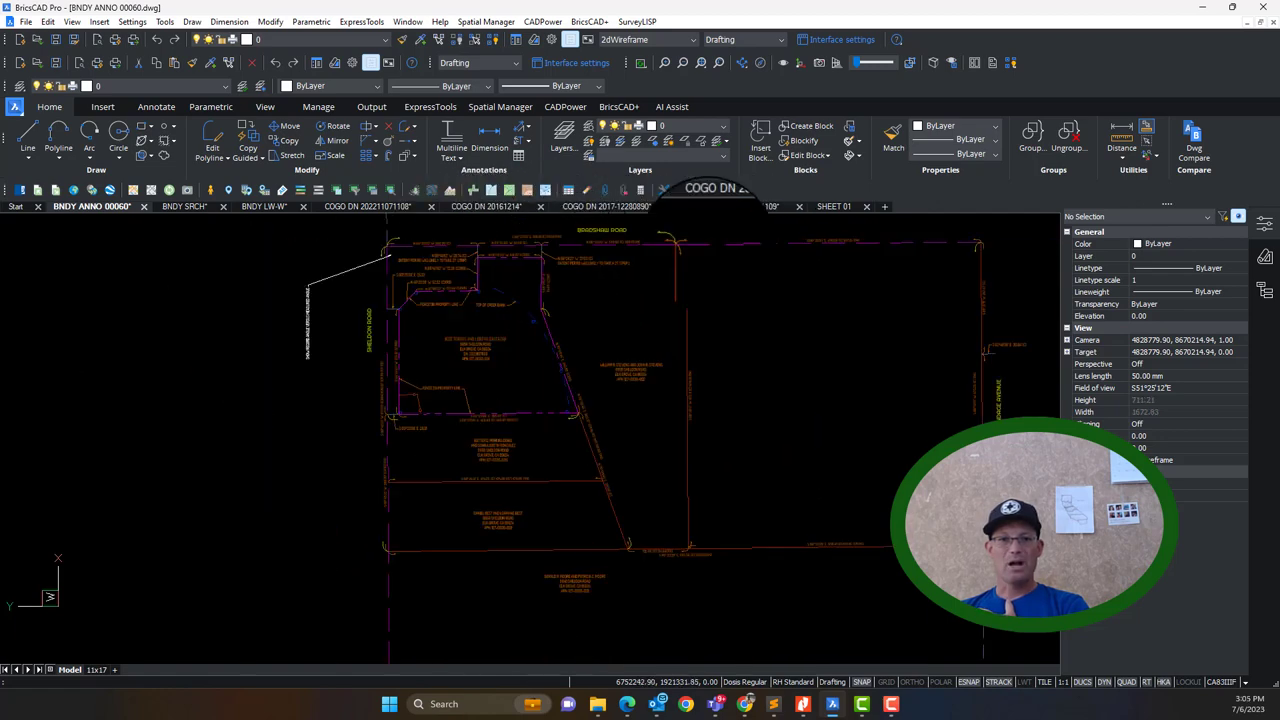
scroll(585, 434, "up", 2)
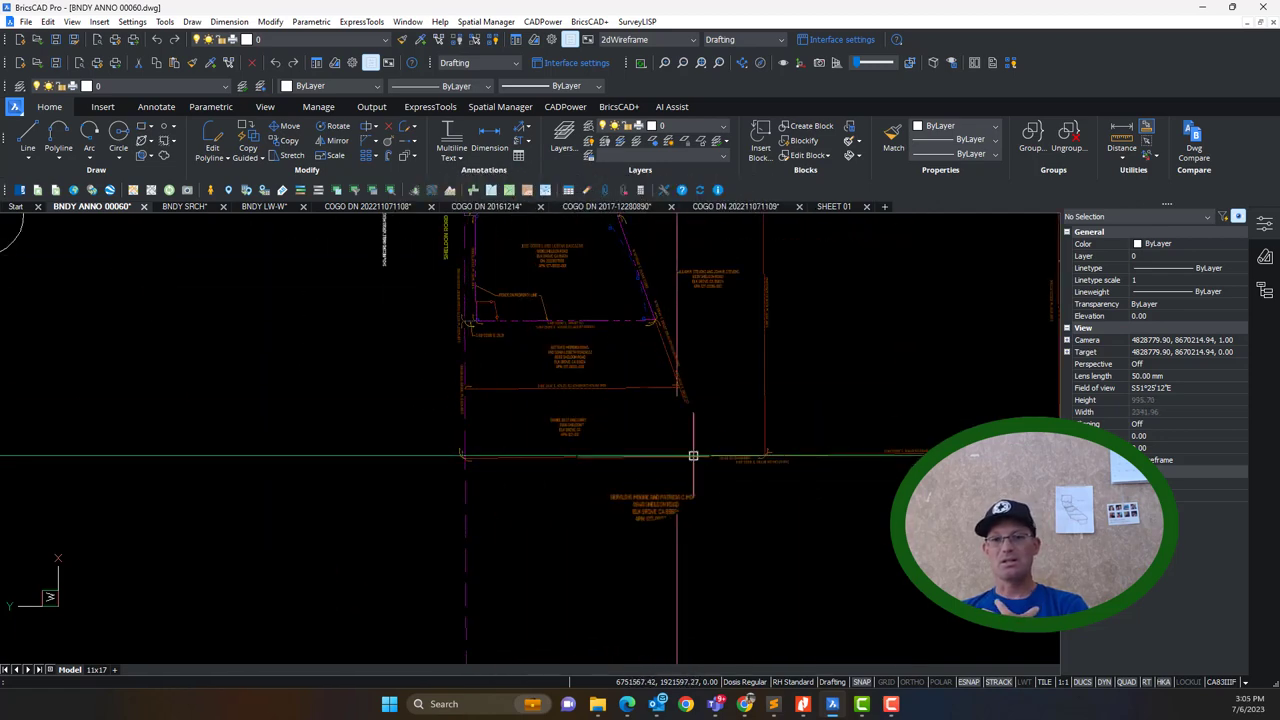
scroll(730, 460, "down", 2)
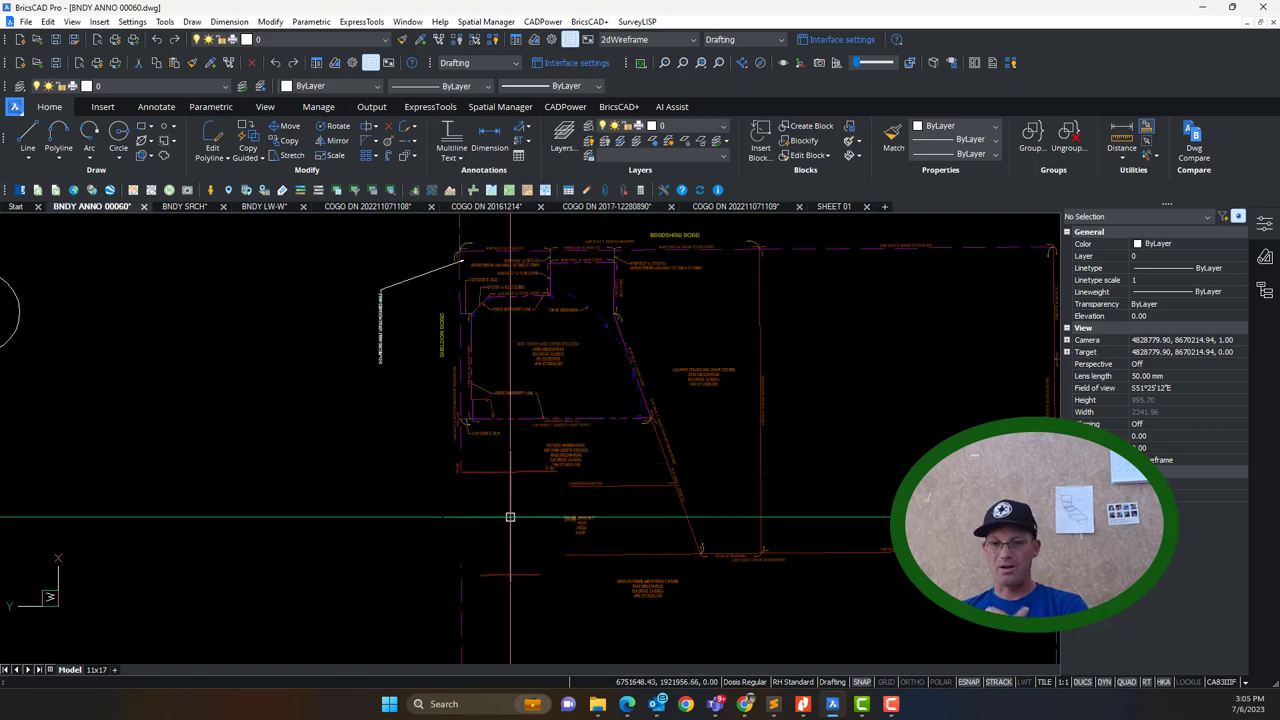
left_click(802, 704)
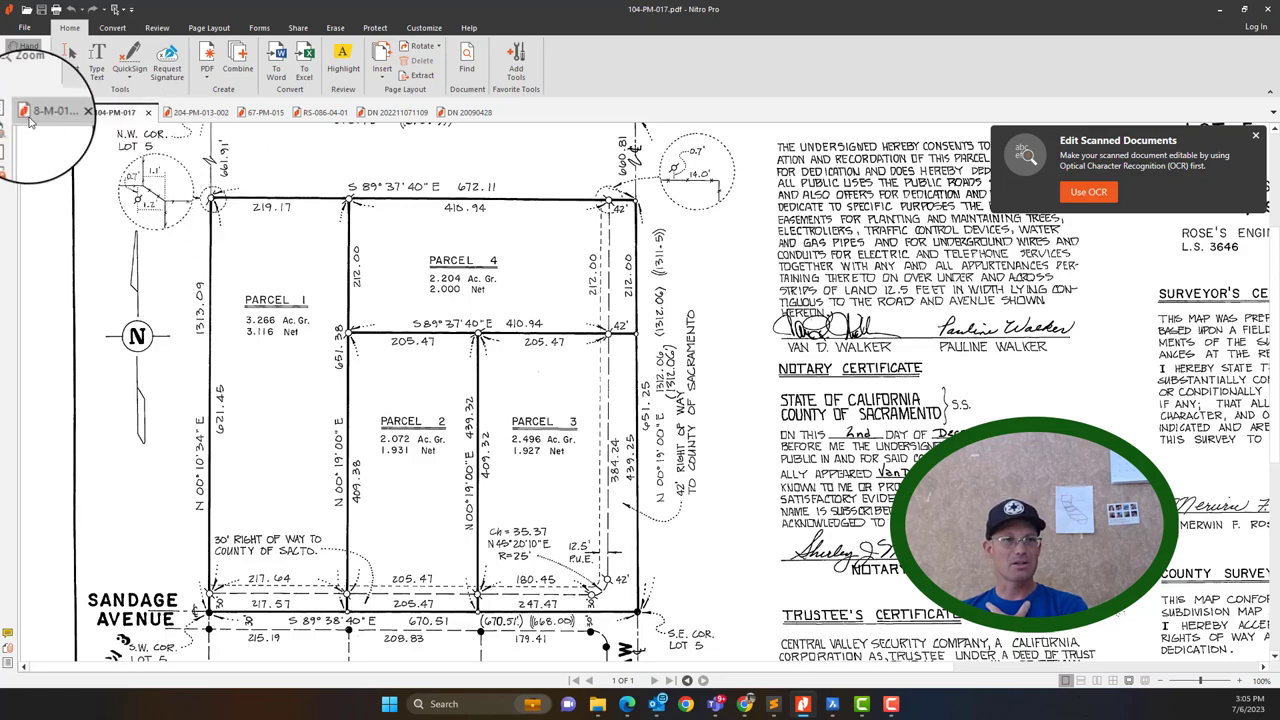
Examine the lot dimensions and County Road frontages throughout the 8-M-013-001 map.
left_click(32, 115)
scroll(740, 499, "up", 3)
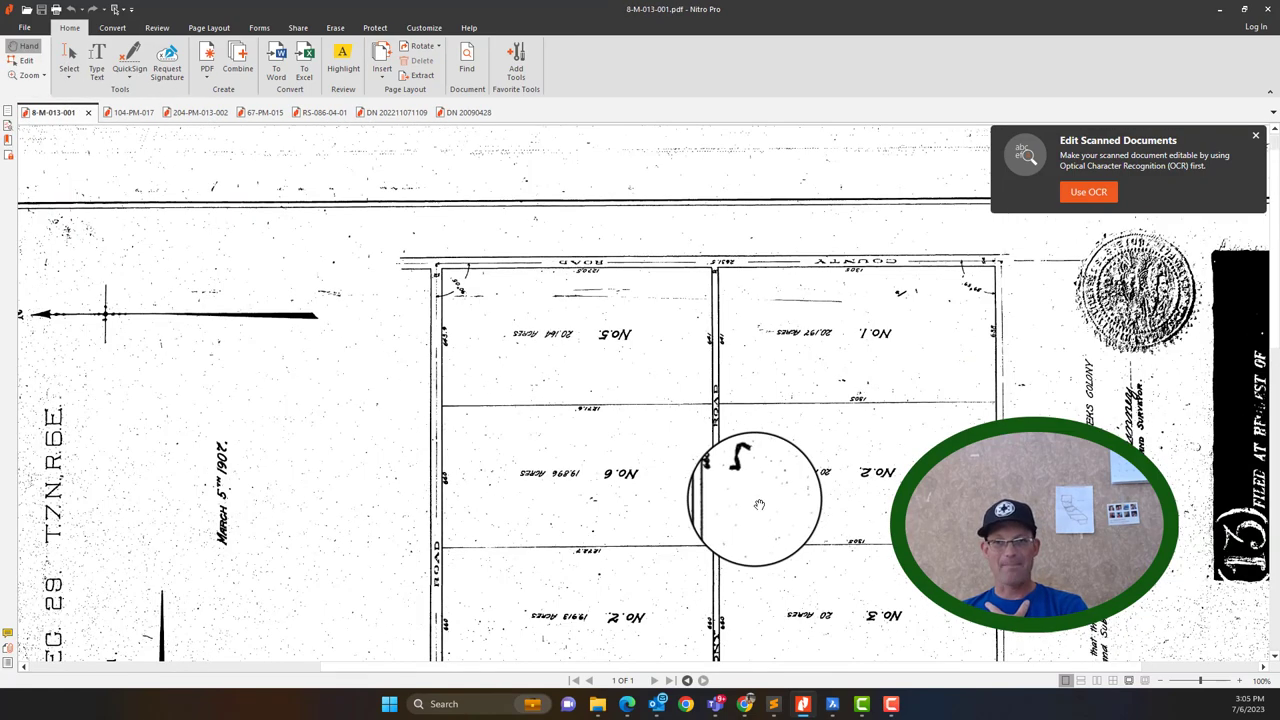
key("ctrl+shift+plus")
scroll(759, 504, "down", 2)
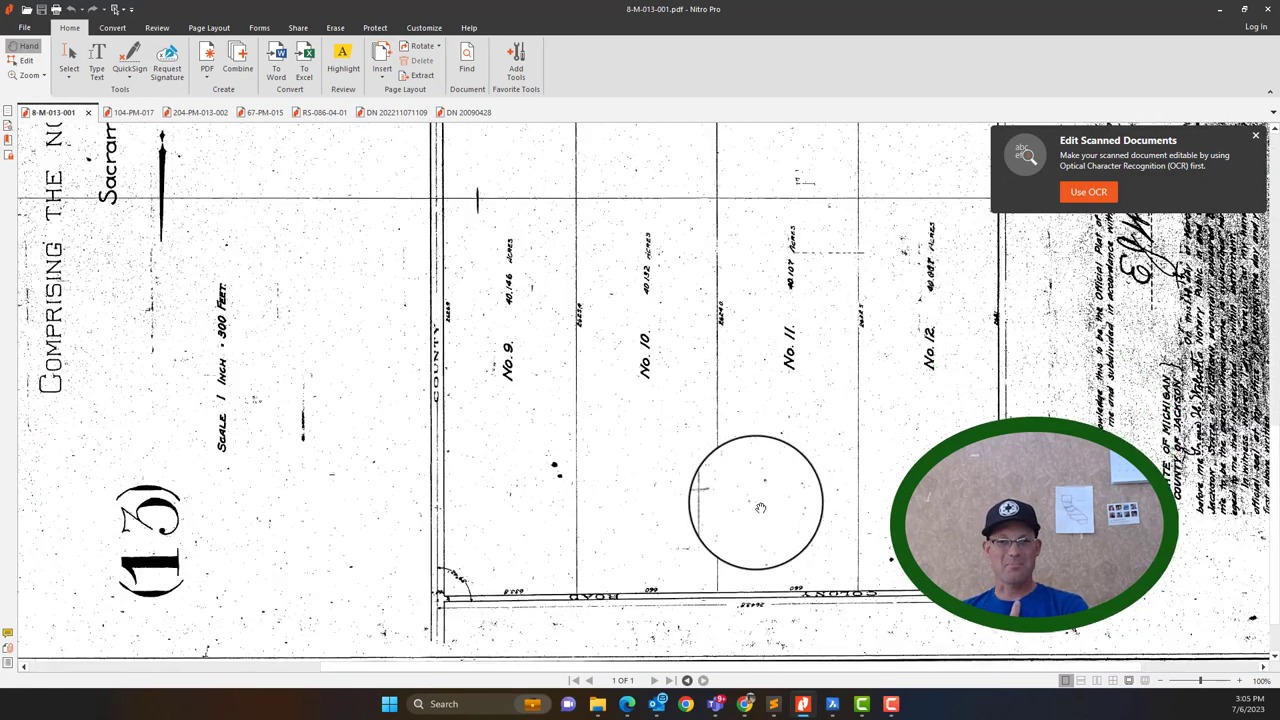
scroll(760, 508, "up", 5)
key("ctrl+shift+plus")
scroll(808, 600, "up", 2)
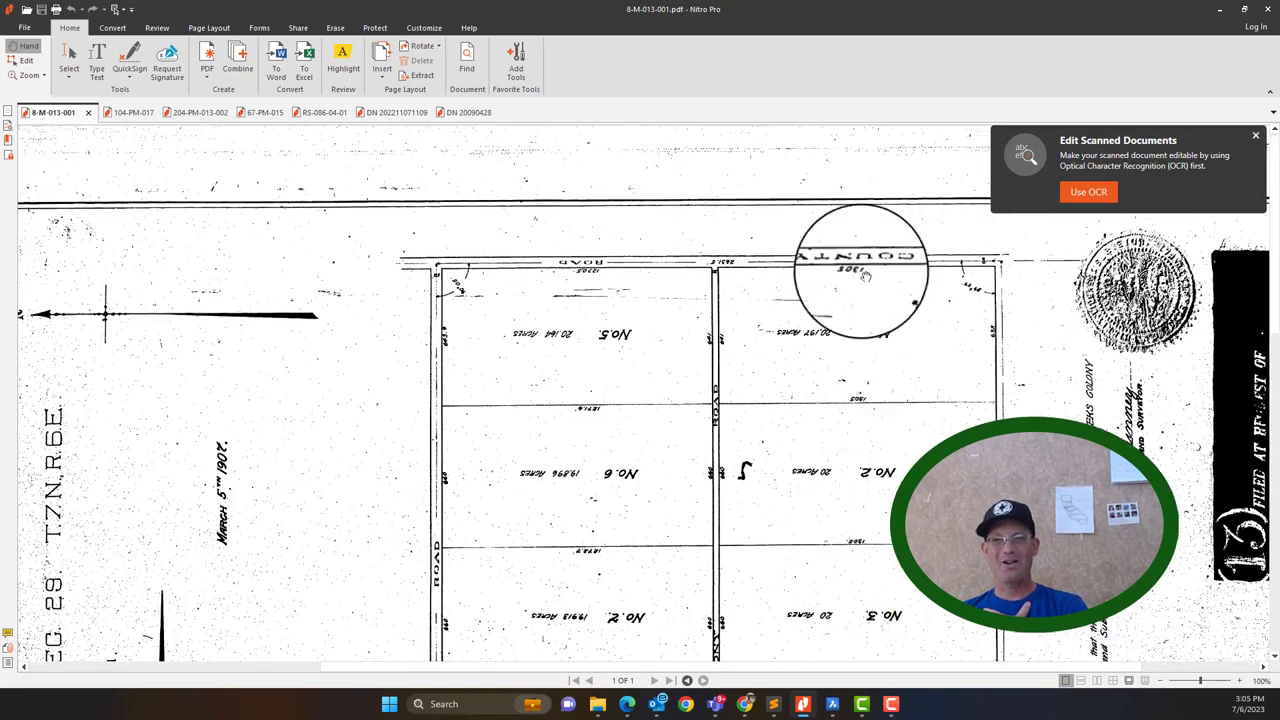
key("ctrl+shift+plus")
scroll(694, 380, "down", 5)
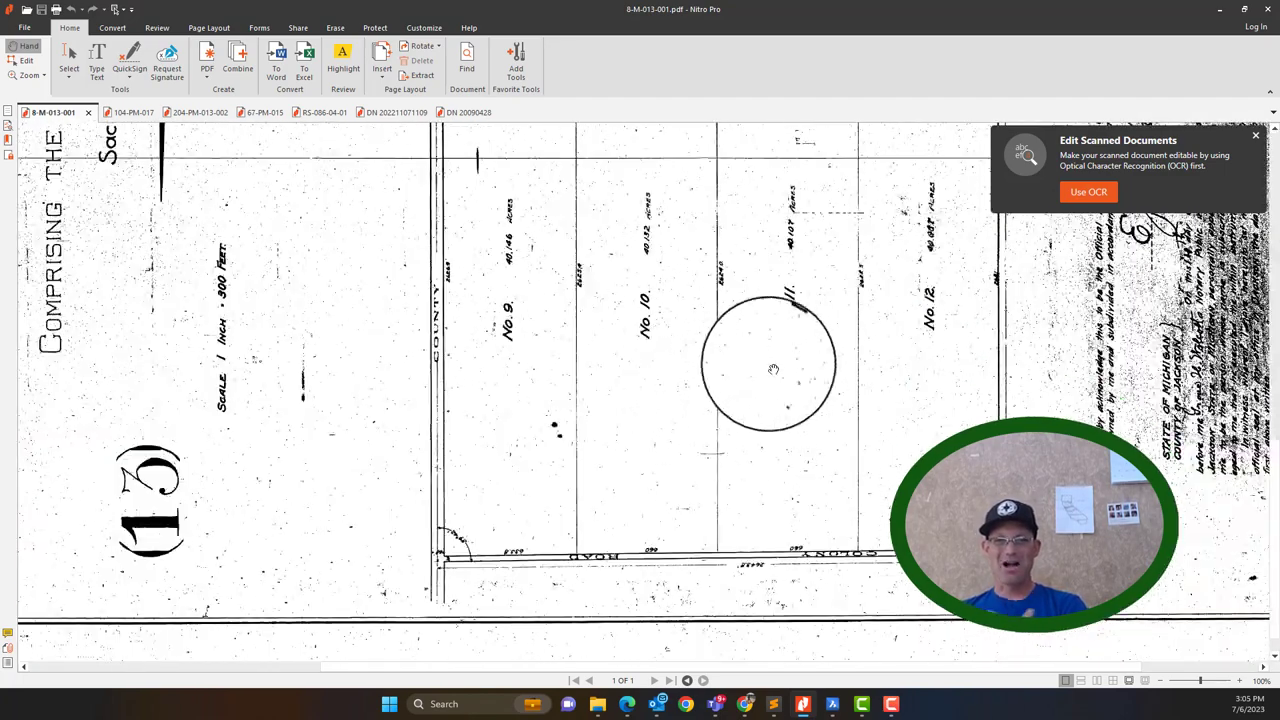
scroll(773, 370, "up", 10)
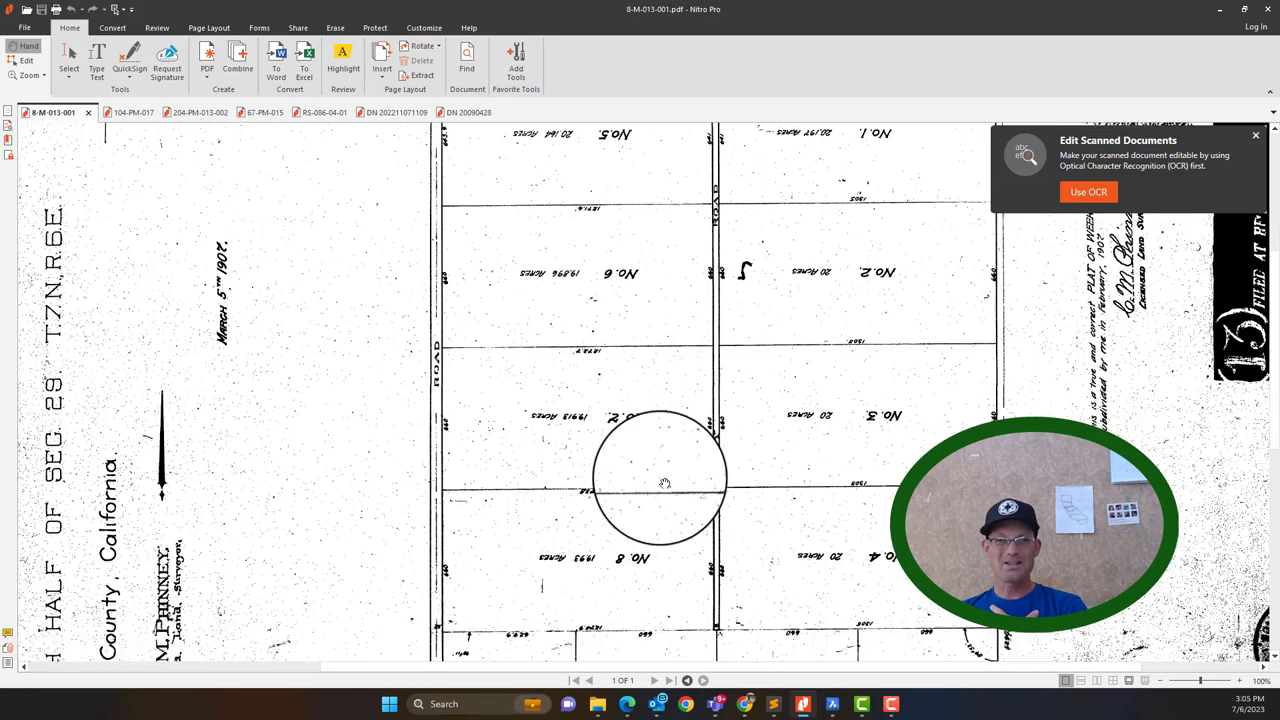
key("ctrl+shift+plus")
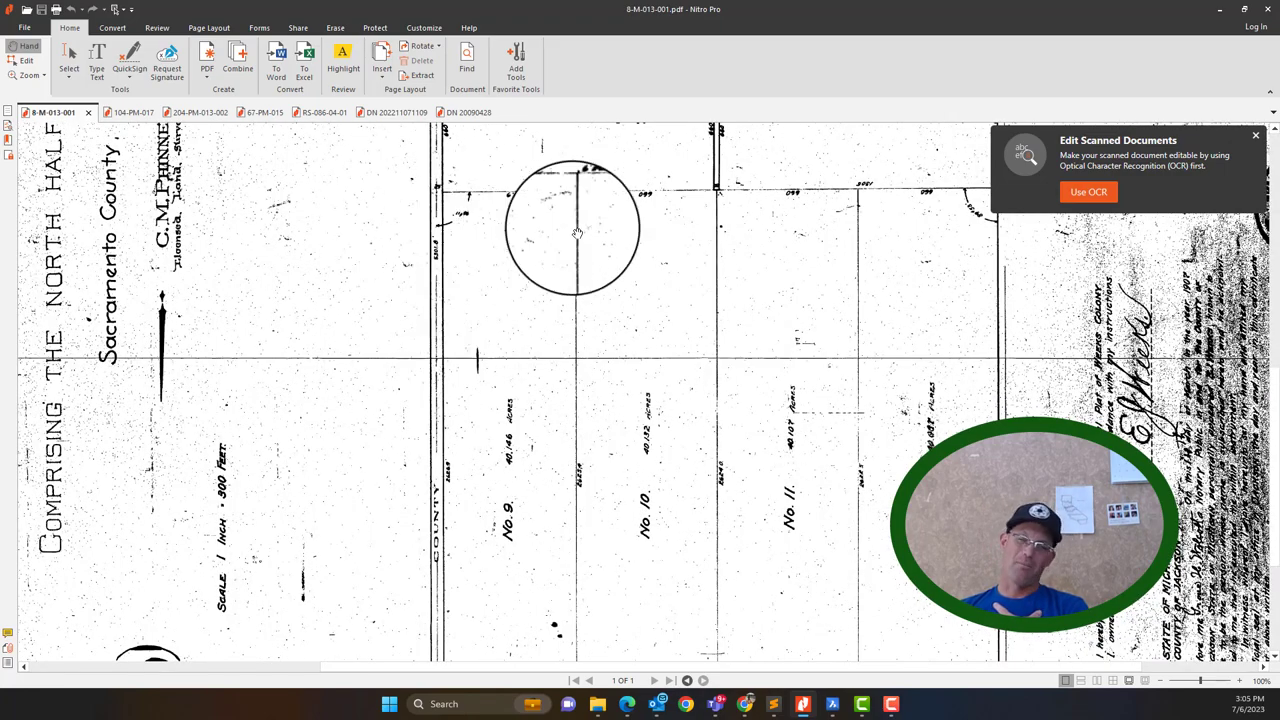
scroll(577, 233, "up", 5)
Switch back to BricsCAD and examine the (CR R1/R7/R9) distance in the Sheldon Road line label.
left_click(1220, 12)
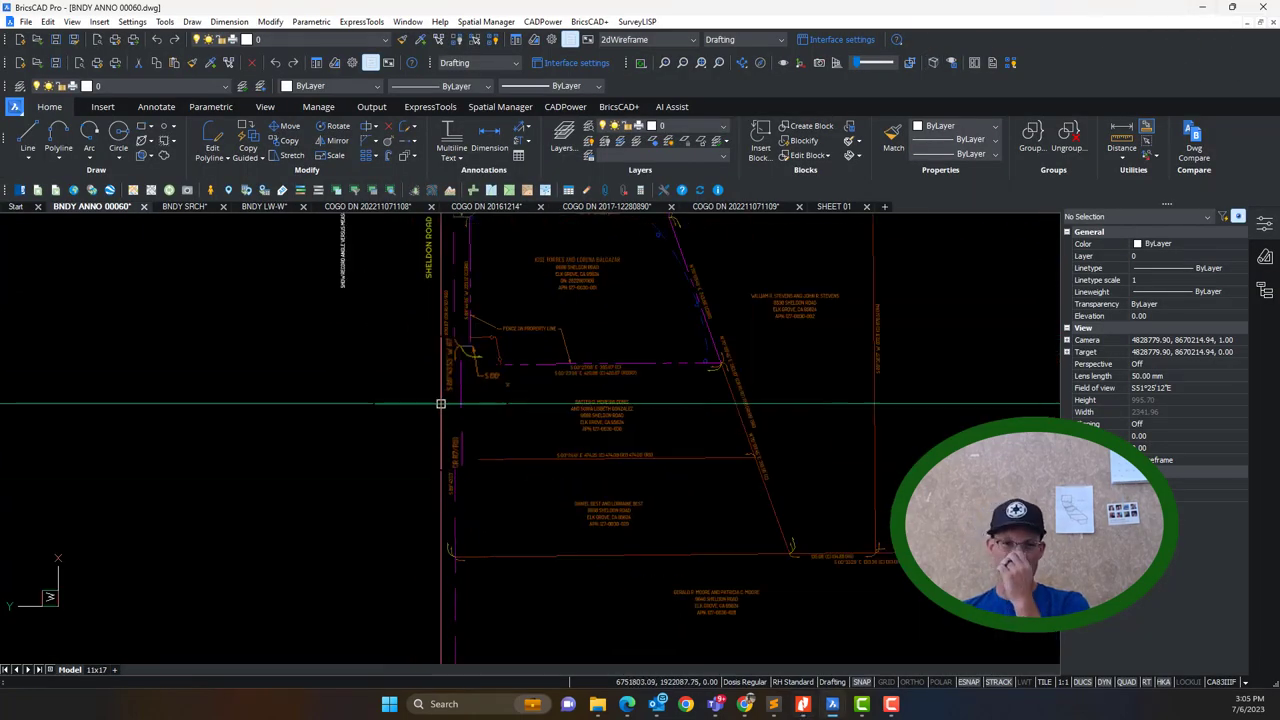
scroll(506, 514, "up", 6)
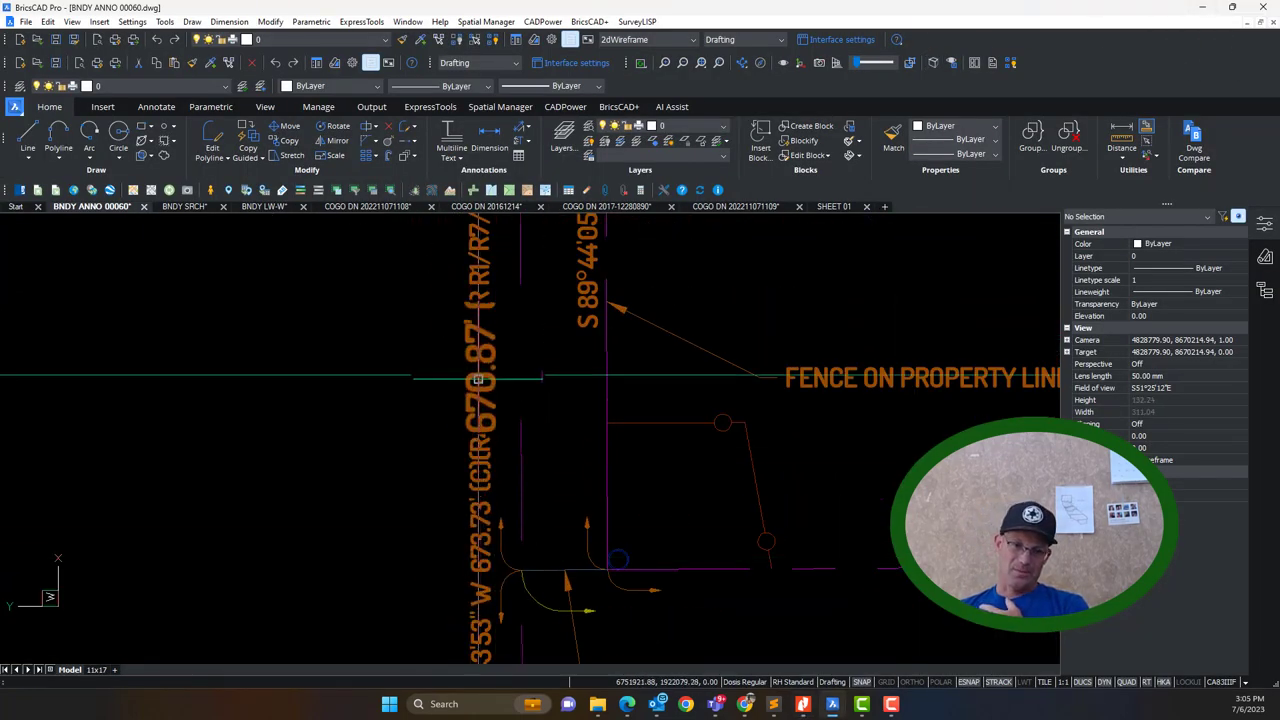
scroll(478, 380, "down", 6)
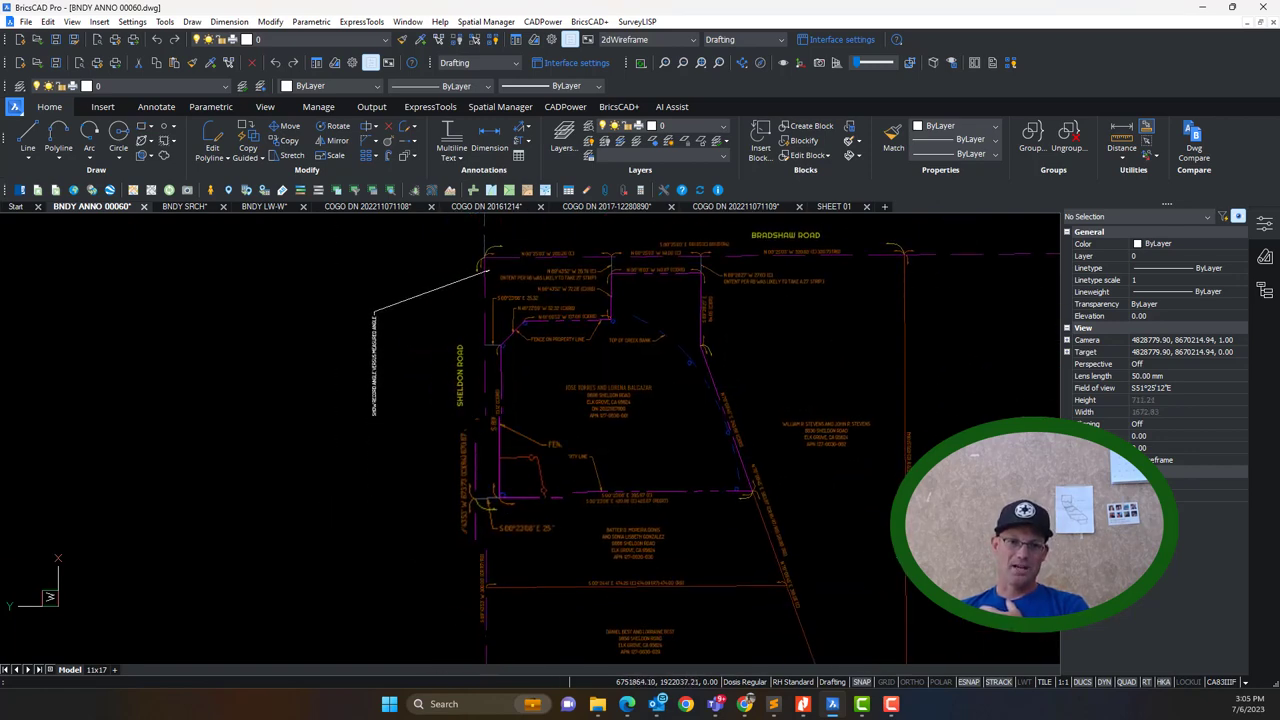
scroll(514, 365, "down", 2)
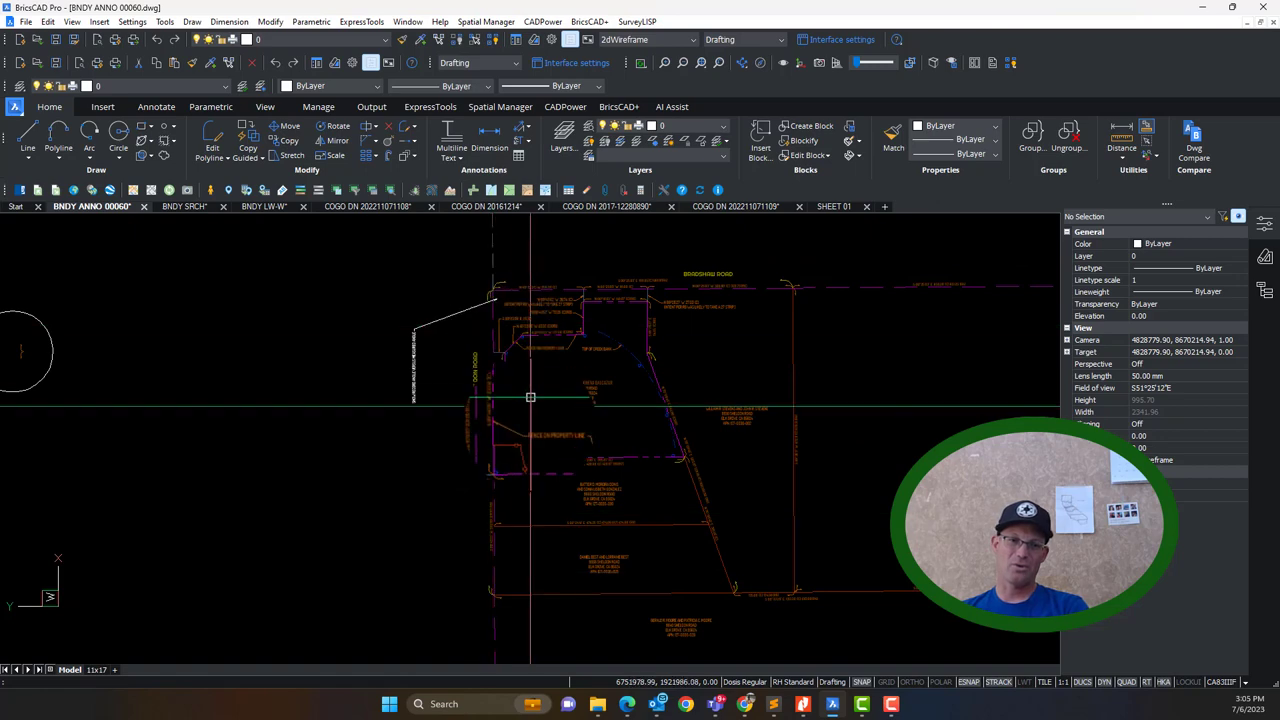
scroll(506, 453, "up", 6)
scroll(506, 453, "down", 6)
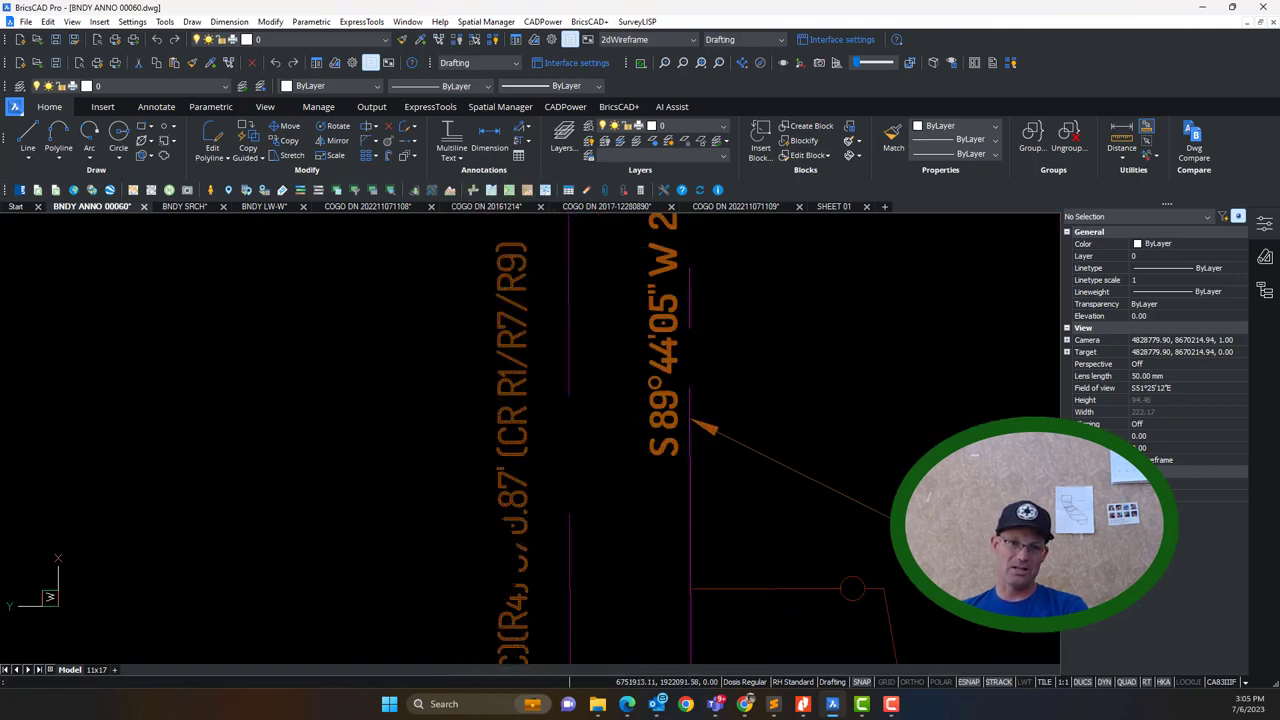
scroll(515, 481, "down", 10)
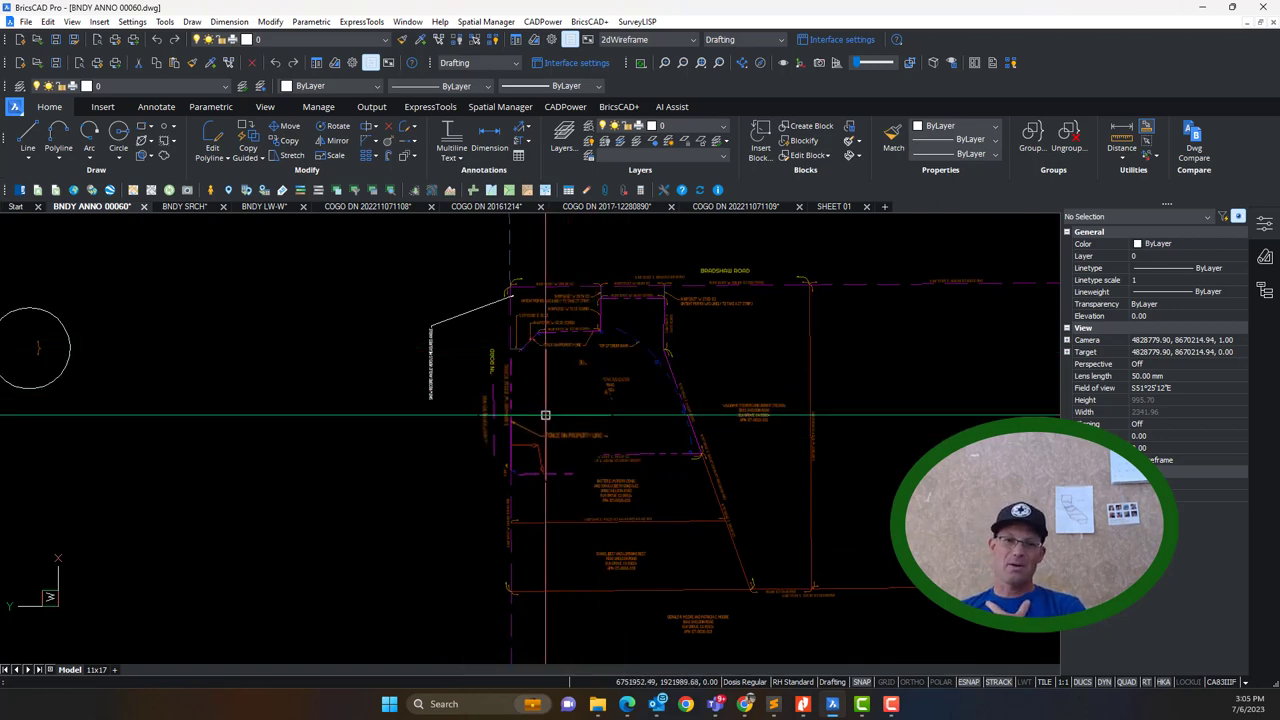
Review the parcel layout from the Bradshaw Road corner down to the bearing and distance labels on the fenced parcel's lower line.
scroll(680, 430, "up", 4)
scroll(664, 462, "down", 3)
scroll(638, 451, "up", 3)
scroll(637, 455, "down", 3)
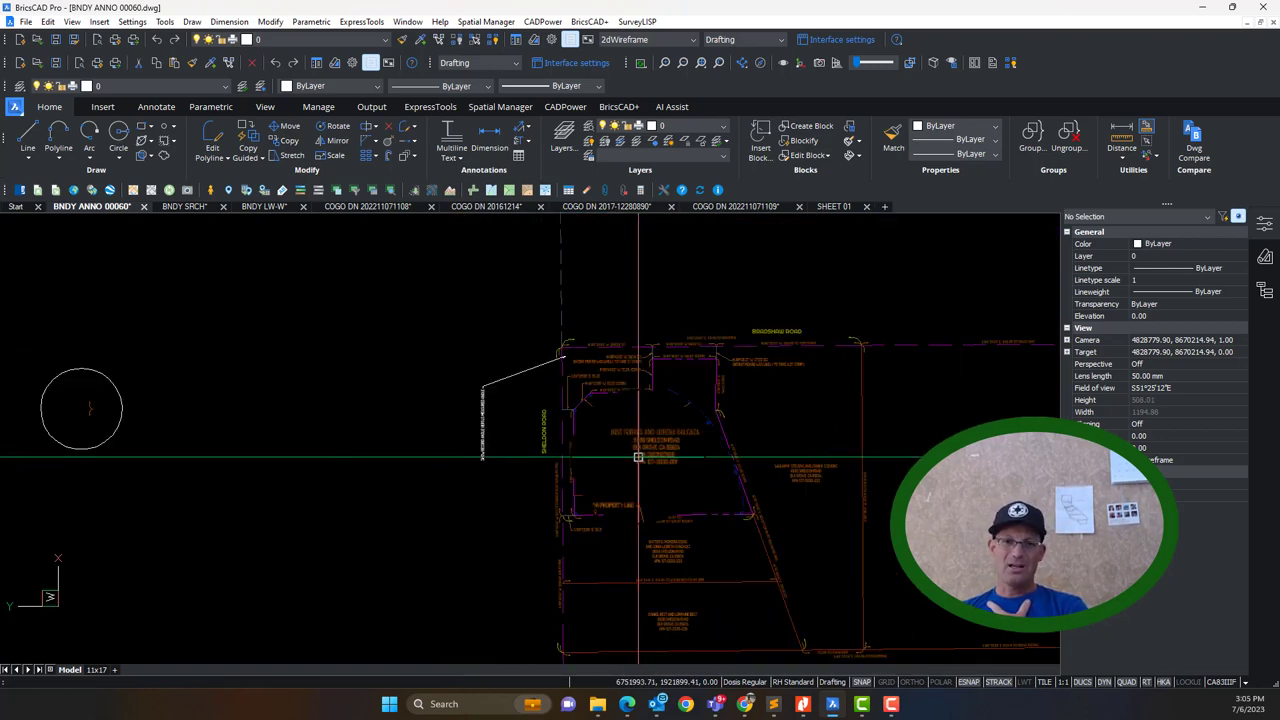
scroll(567, 351, "up", 3)
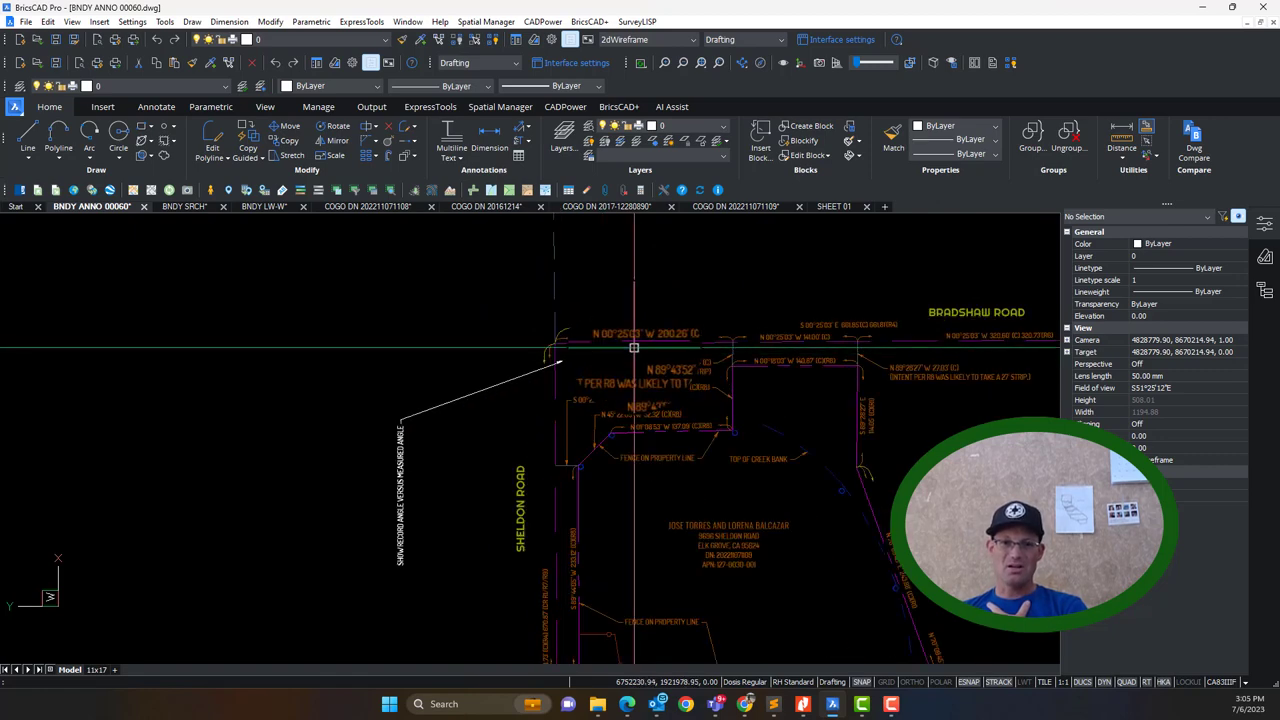
scroll(646, 356, "down", 3)
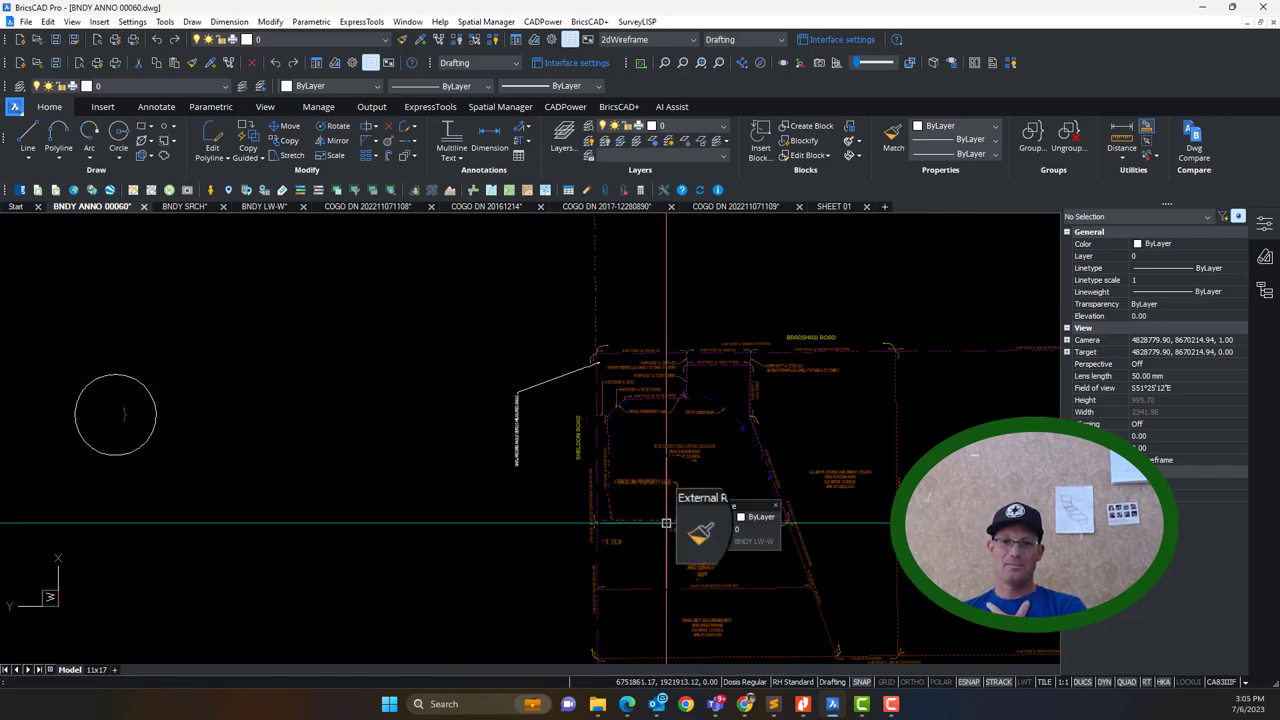
scroll(650, 486, "up", 3)
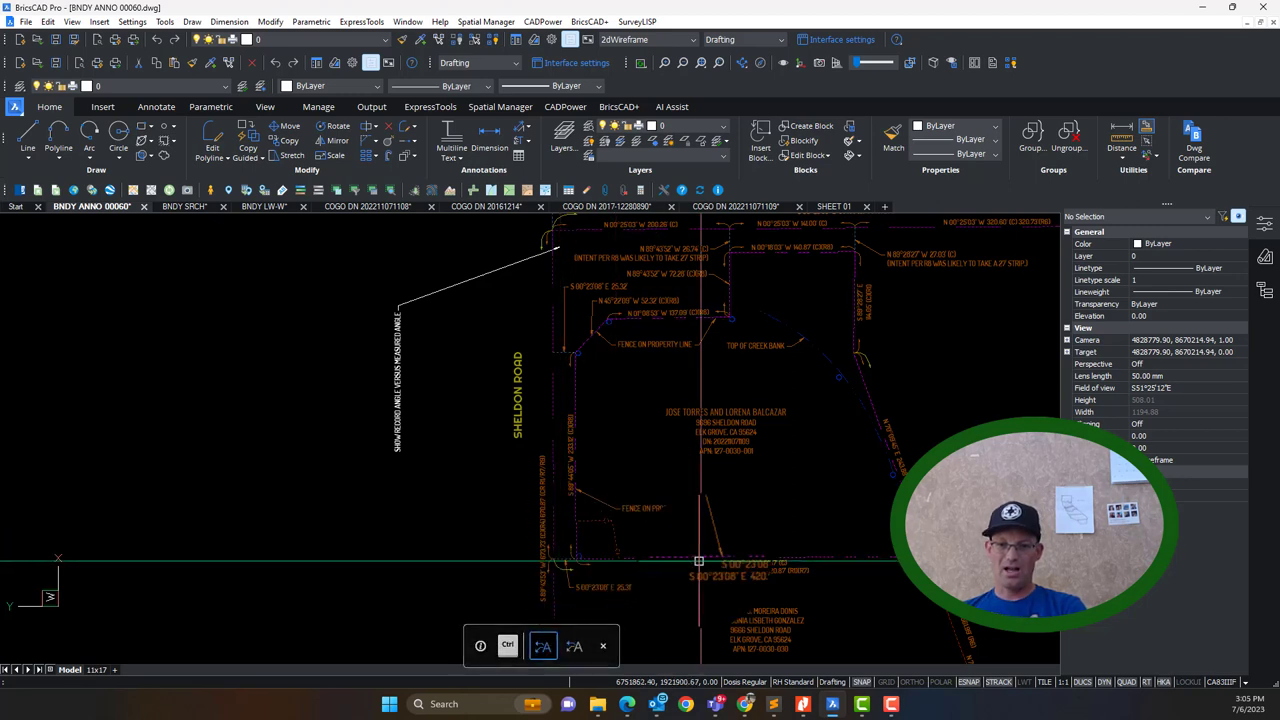
key("Escape")
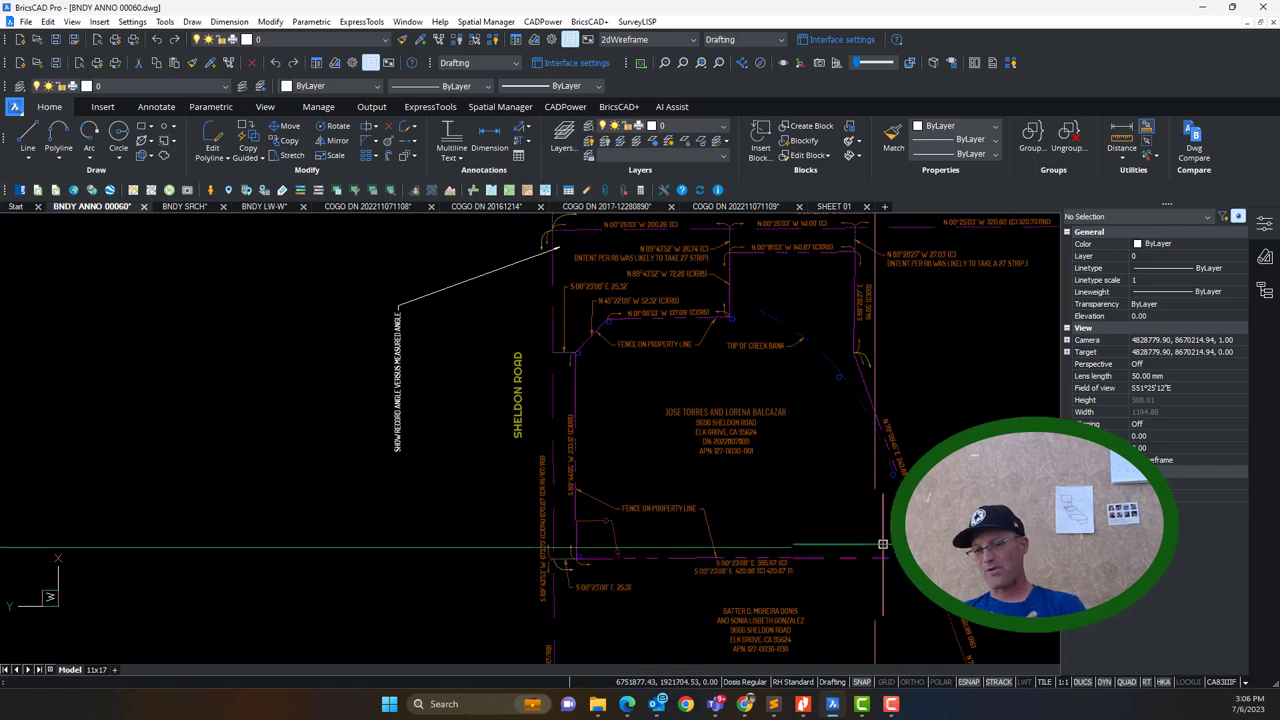
scroll(835, 570, "down", 3)
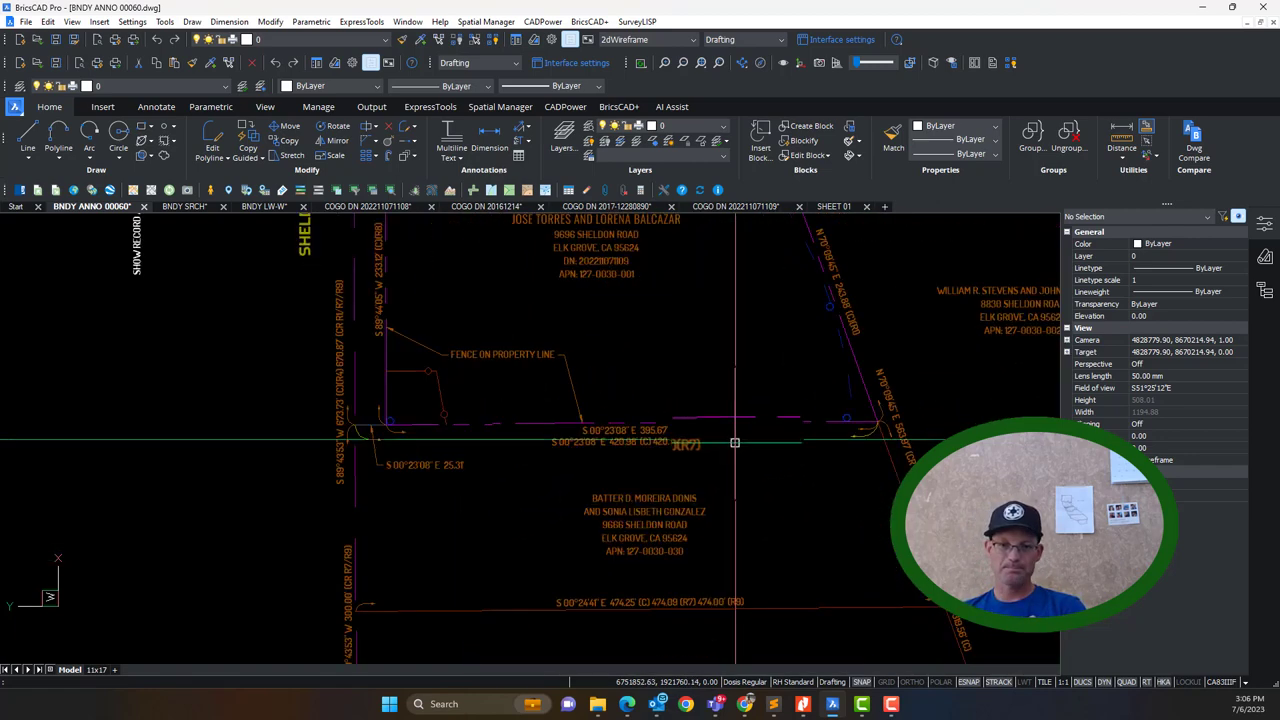
middle_click_drag(786, 428, 763, 495)
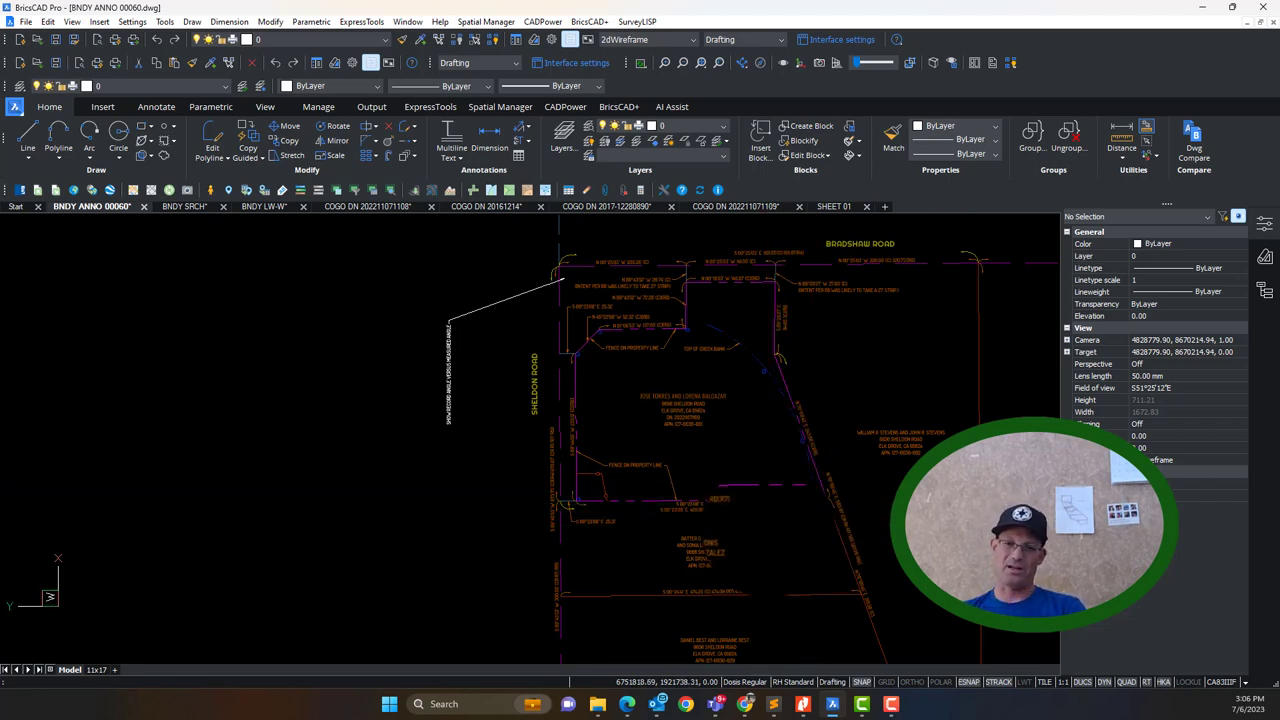
middle_click_drag(772, 534, 763, 496)
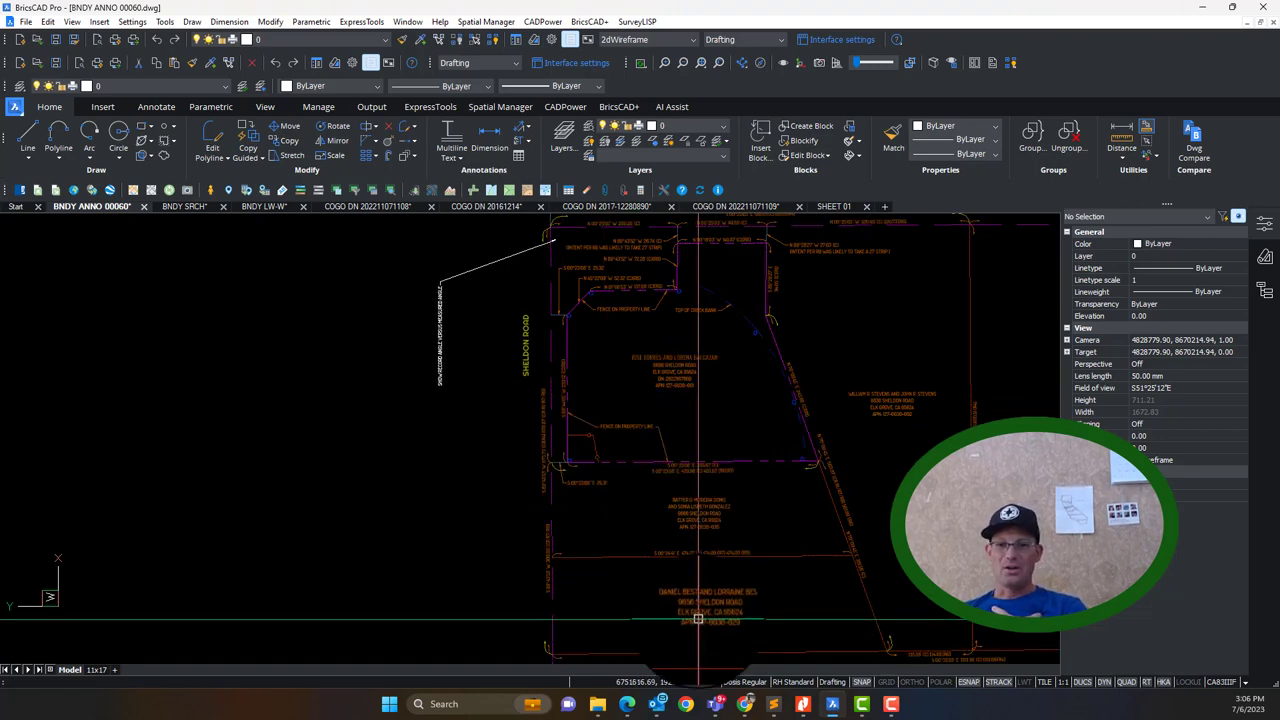
Examine the (CR R7/R9) bearing and distance label along Sheldon Road below the fenced parcel.
scroll(642, 690, "up", 3)
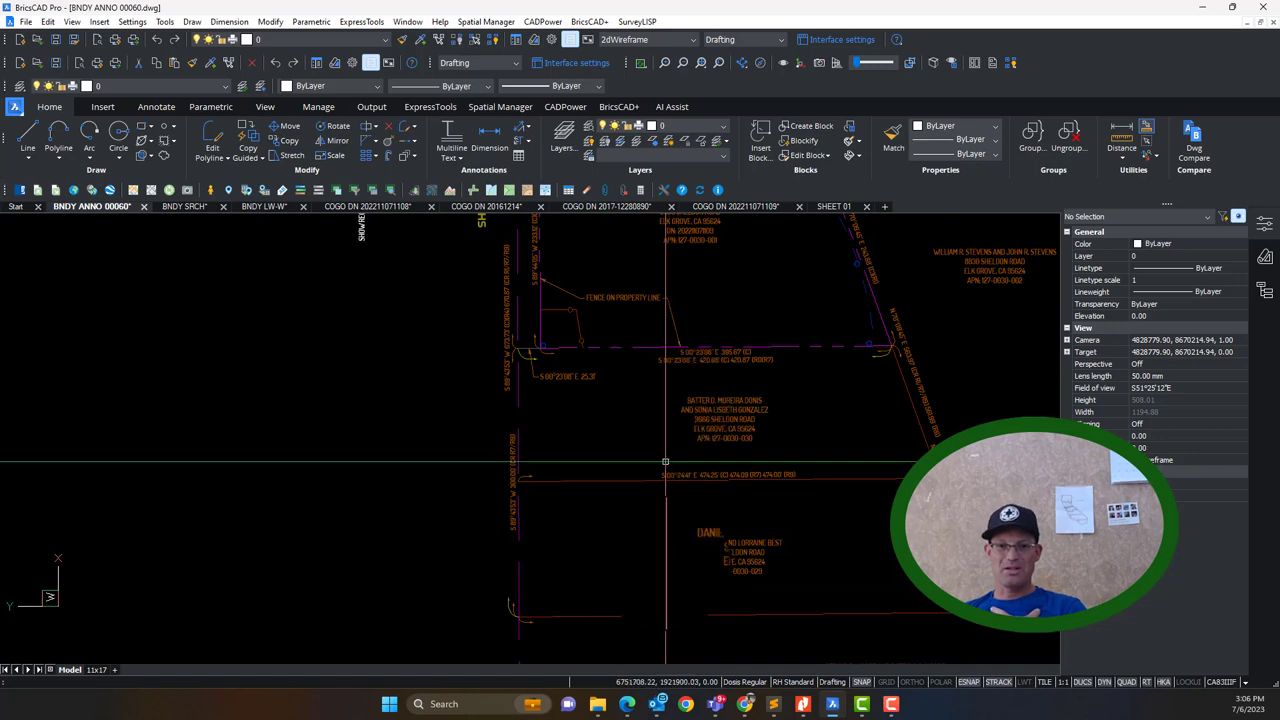
scroll(540, 522, "up", 3)
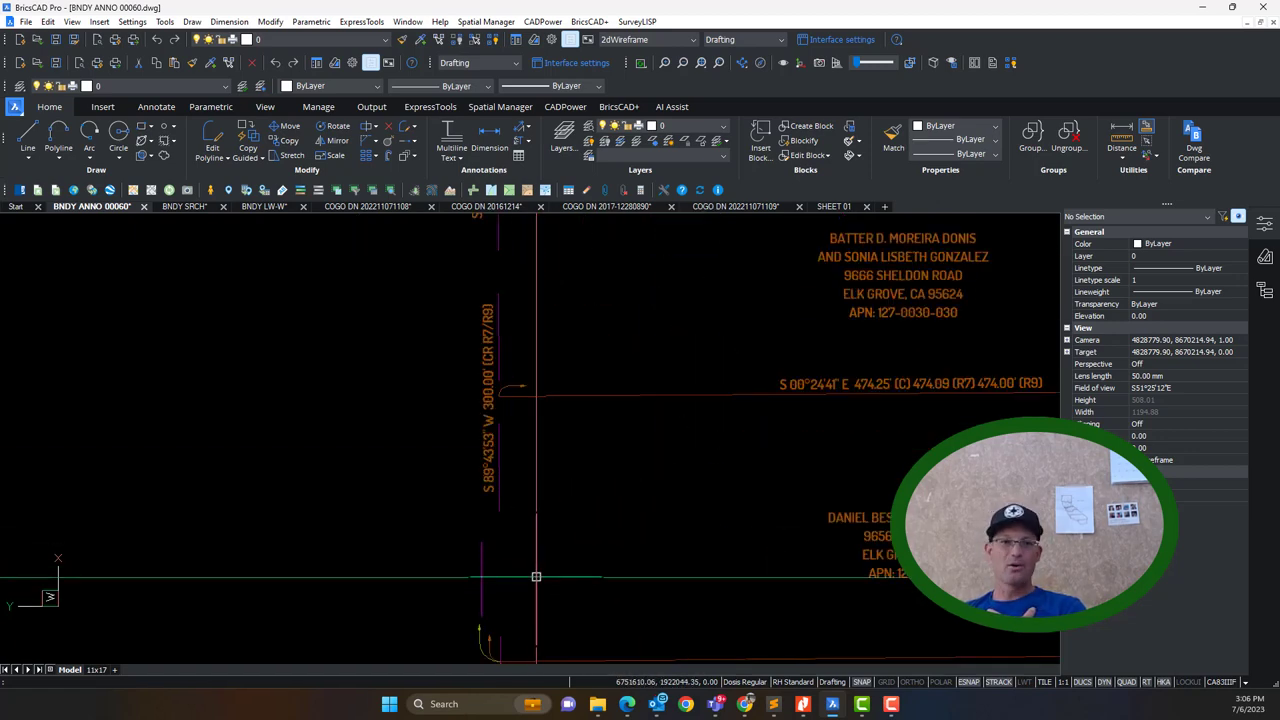
scroll(545, 515, "down", 3)
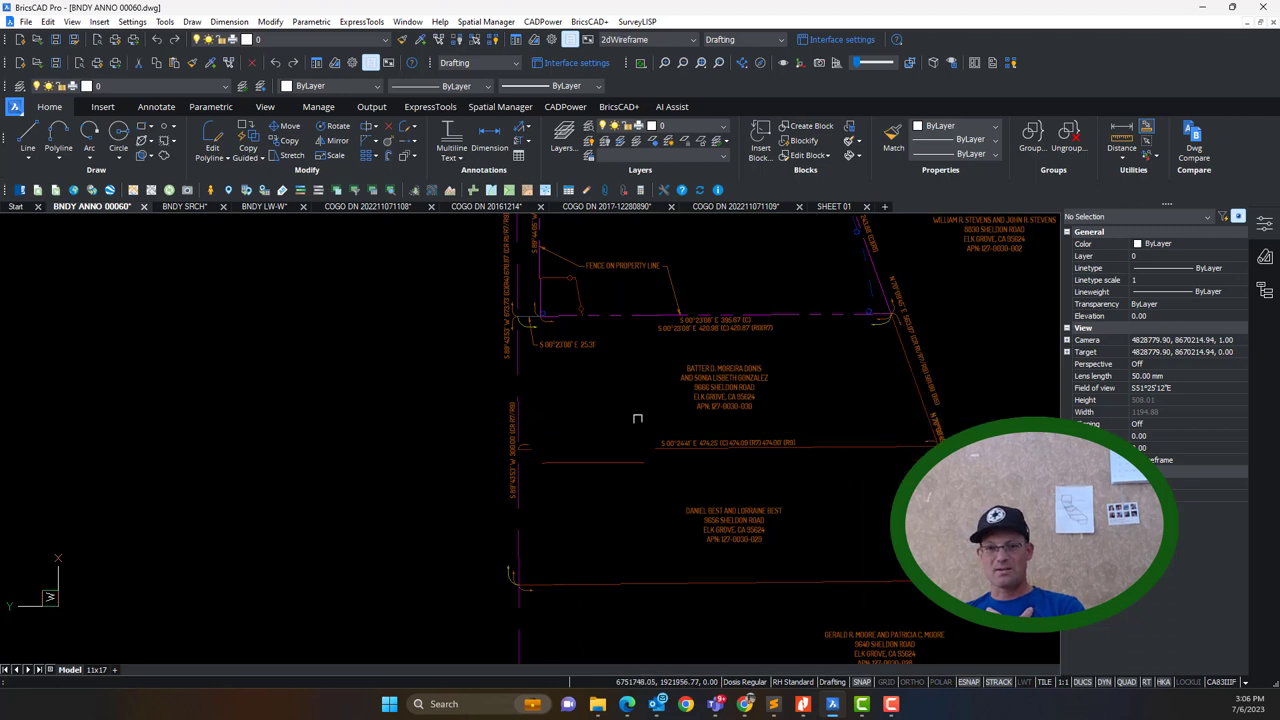
scroll(516, 466, "up", 4)
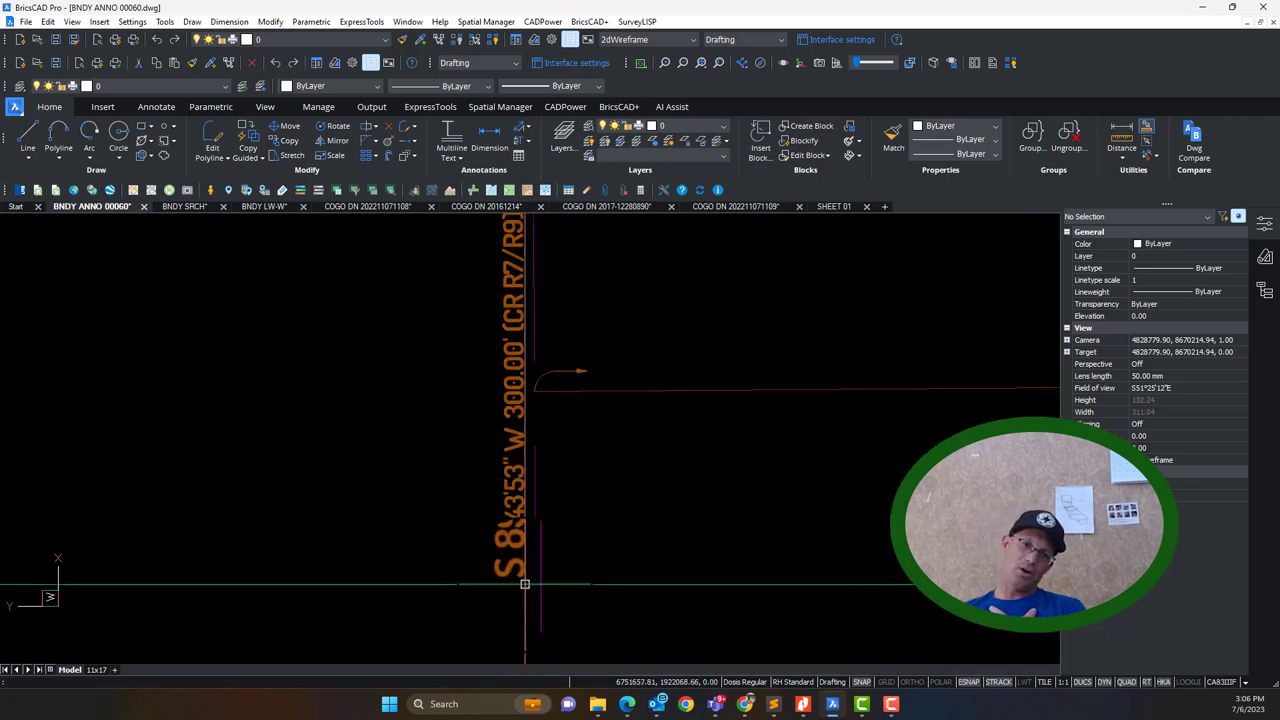
mouse_move(540, 592)
middle_mouse_down()
mouse_move(598, 613)
mouse_move(622, 664)
middle_mouse_up()
scroll(623, 645, "up", 1)
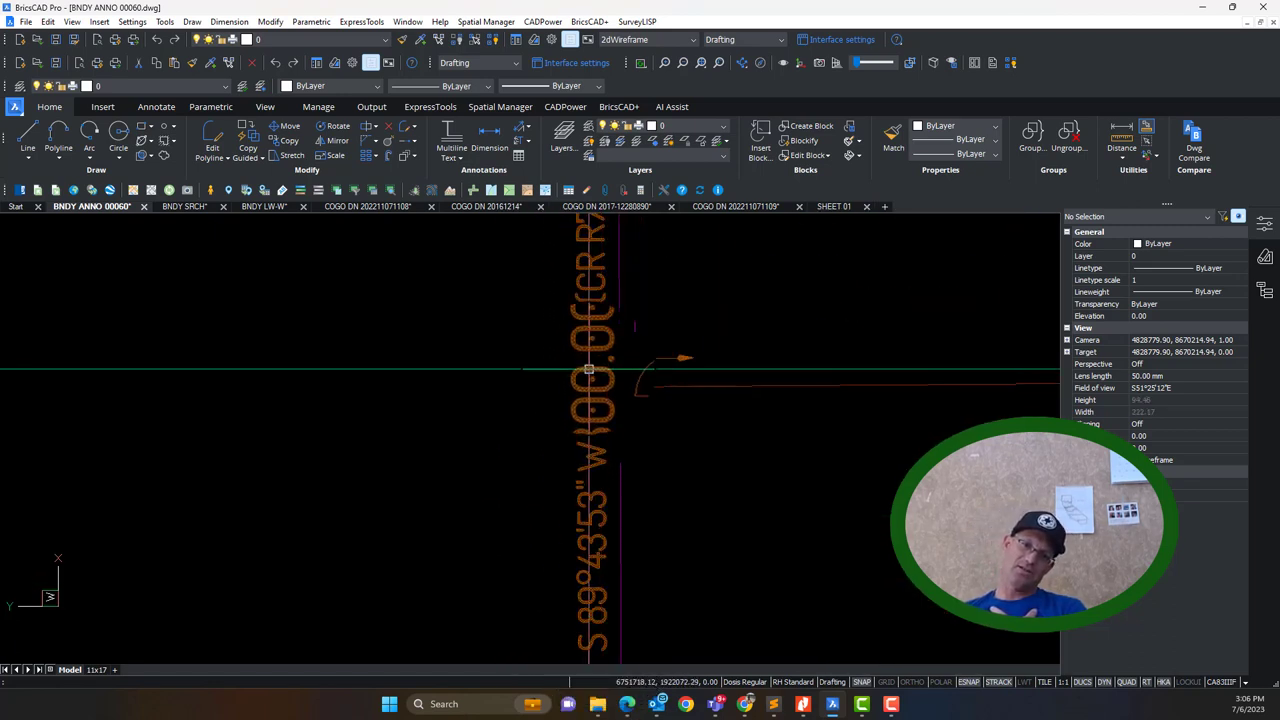
mouse_move(589, 370)
middle_mouse_down()
mouse_move(592, 508)
mouse_move(611, 520)
middle_mouse_up()
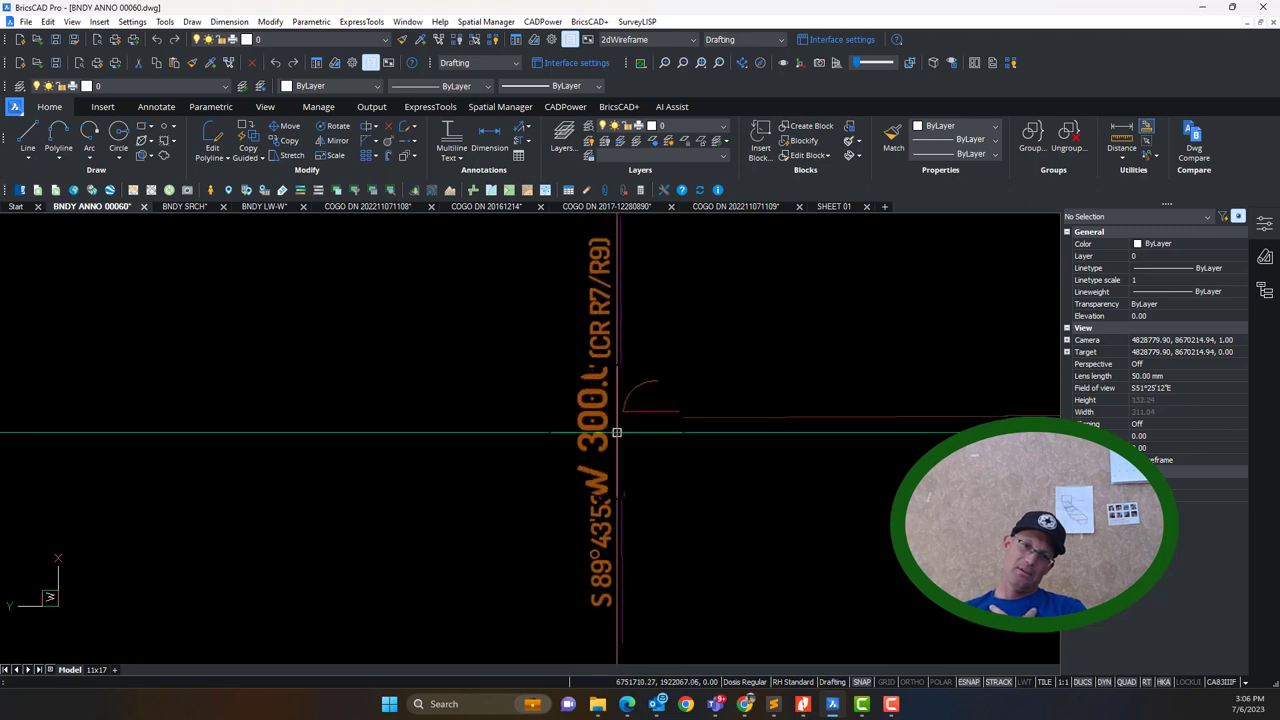
scroll(669, 517, "down", 4)
scroll(649, 606, "up", 5)
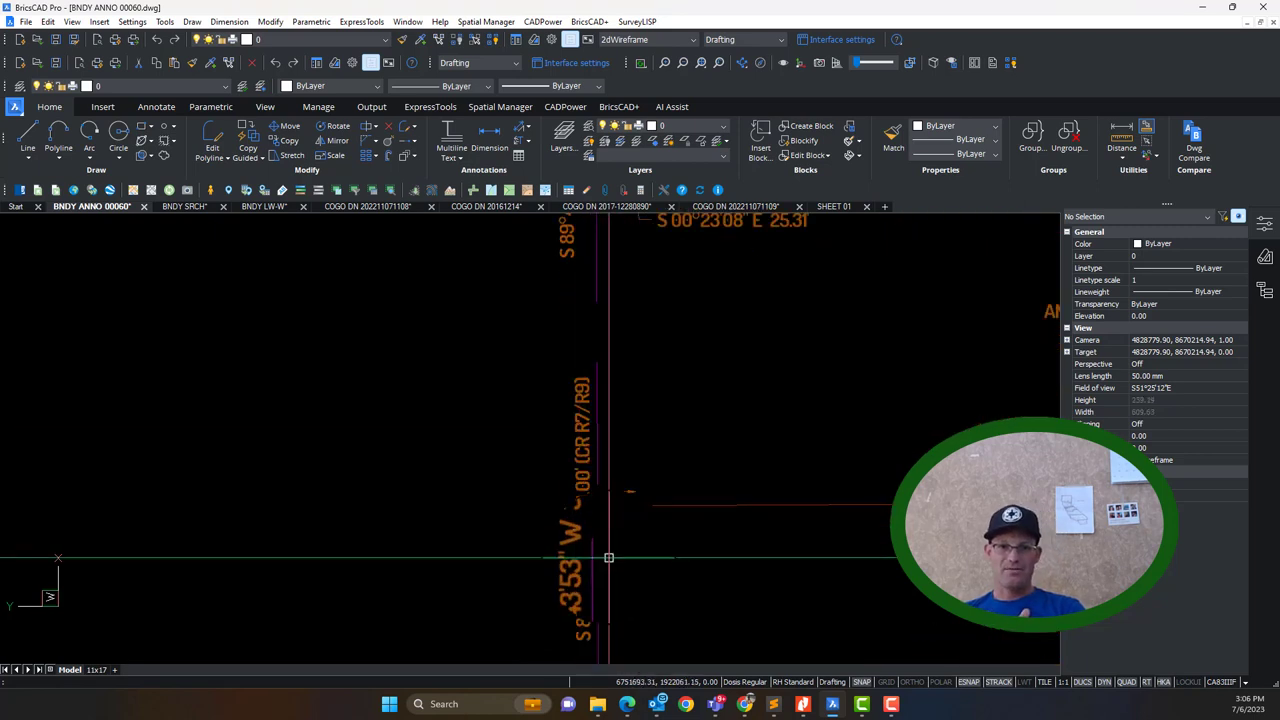
scroll(597, 469, "up", 2)
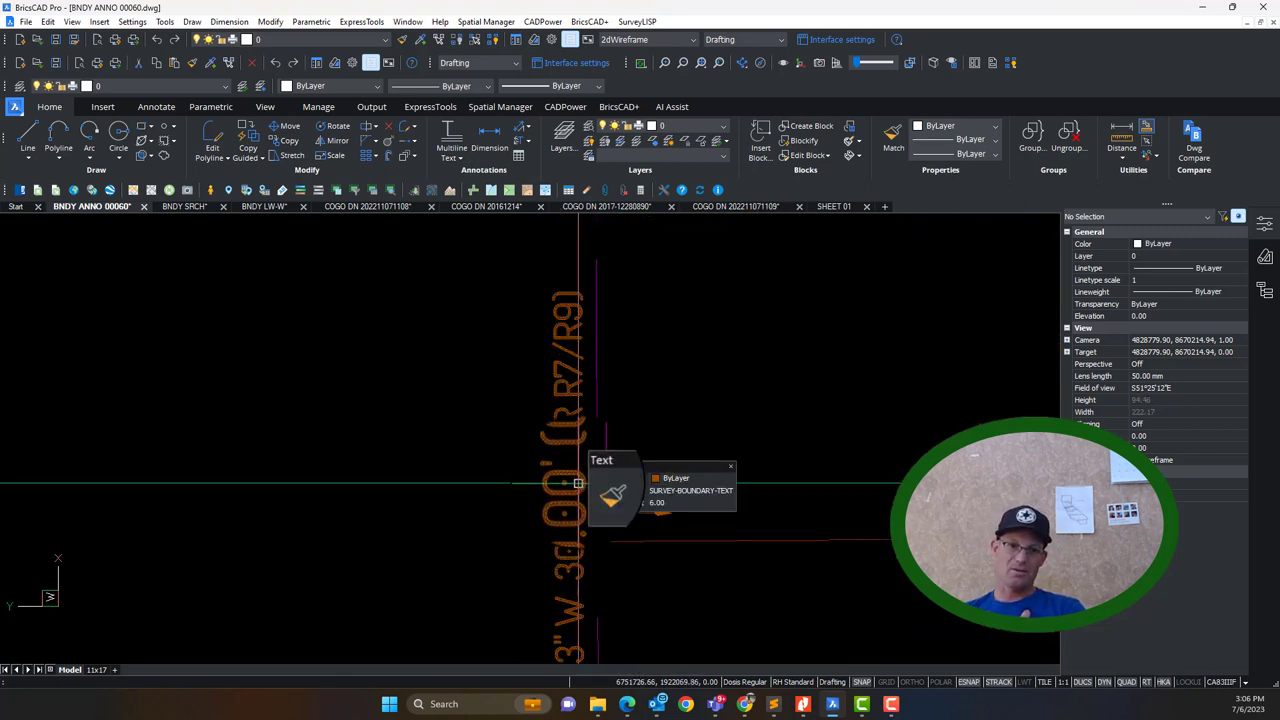
Compare the extent of the (CR R7/R9) Sheldon Road distance with the parcel corners above and below its label.
scroll(578, 483, "down", 1)
scroll(647, 438, "down", 3)
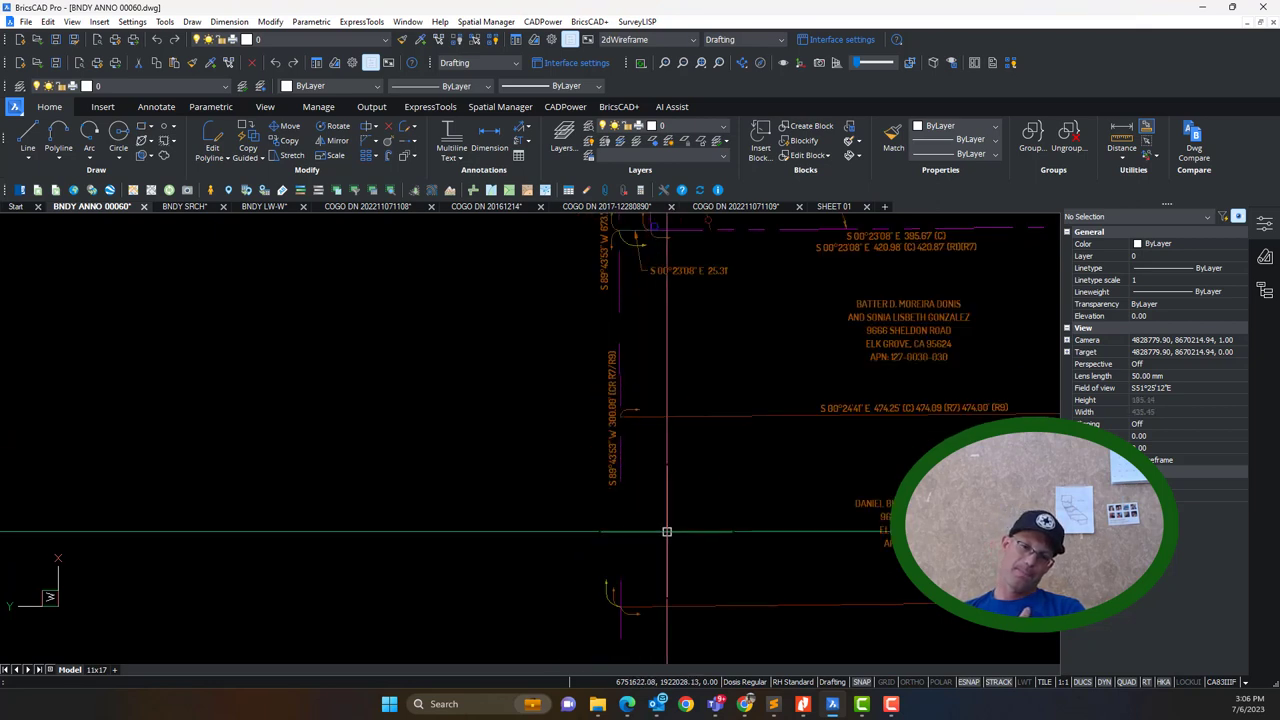
scroll(640, 480, "up", 6)
scroll(569, 355, "down", 6)
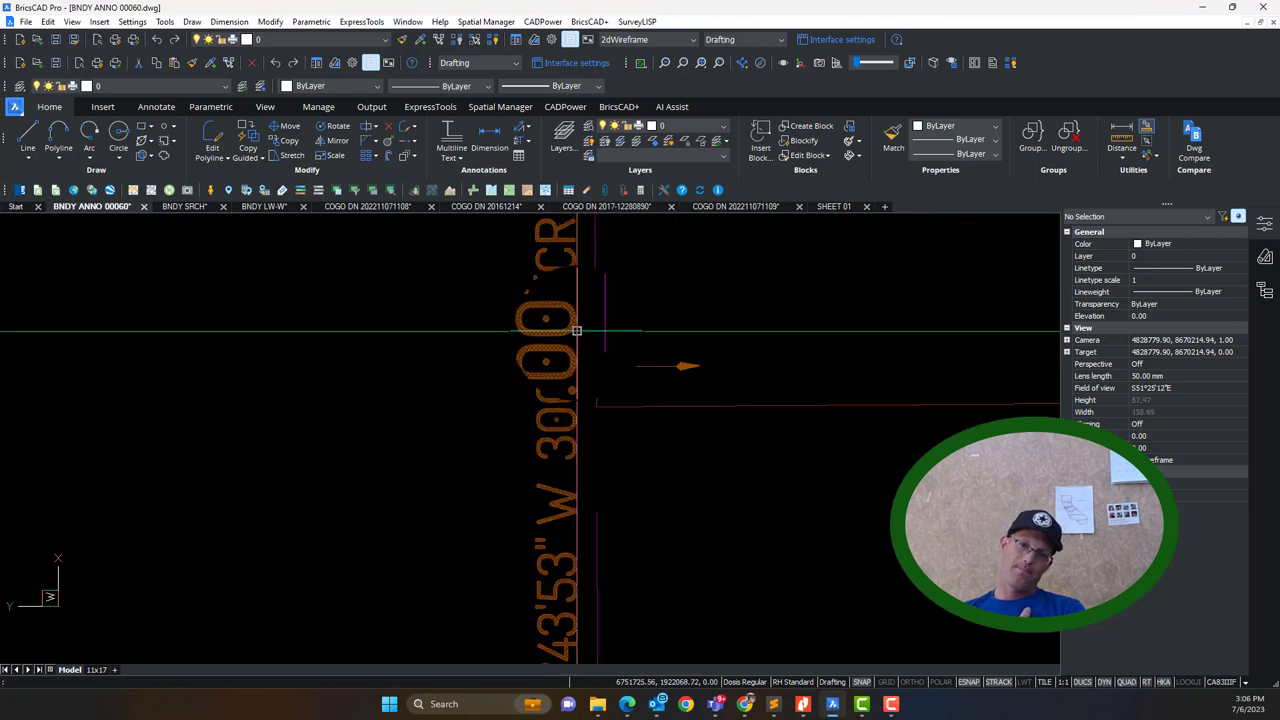
middle_click_drag(627, 518, 619, 475)
scroll(620, 477, "up", 1)
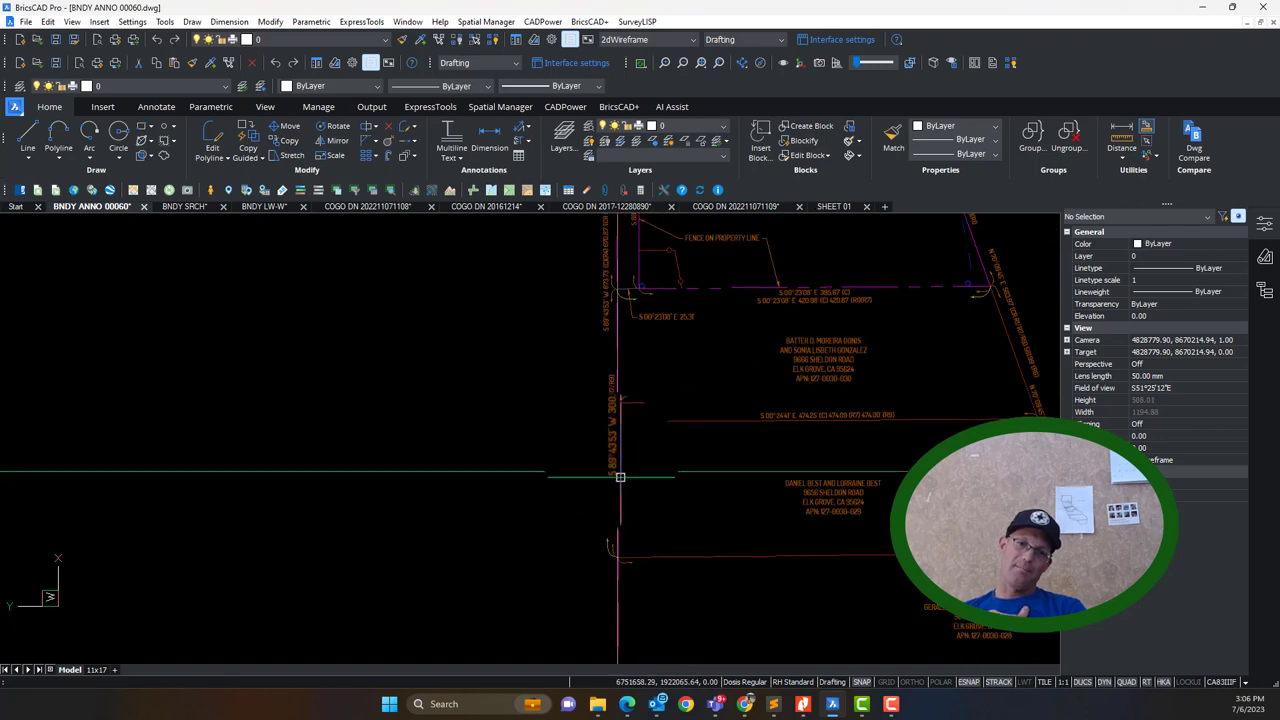
scroll(616, 301, "up", 3)
middle_click_drag(626, 606, 613, 545)
scroll(643, 516, "down", 2)
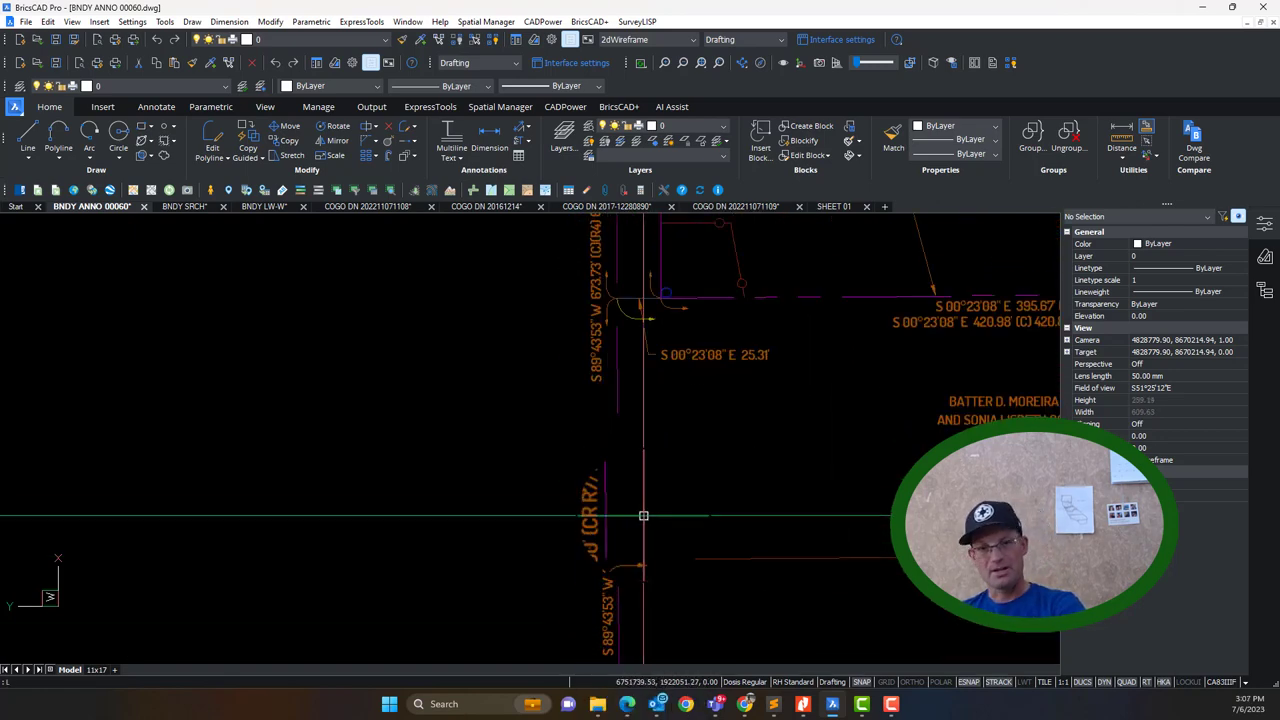
Draw a check line along Sheldon Road from the fenced parcel's lower tie corner to the second lot's lower corner, and select it.
left_click(607, 310)
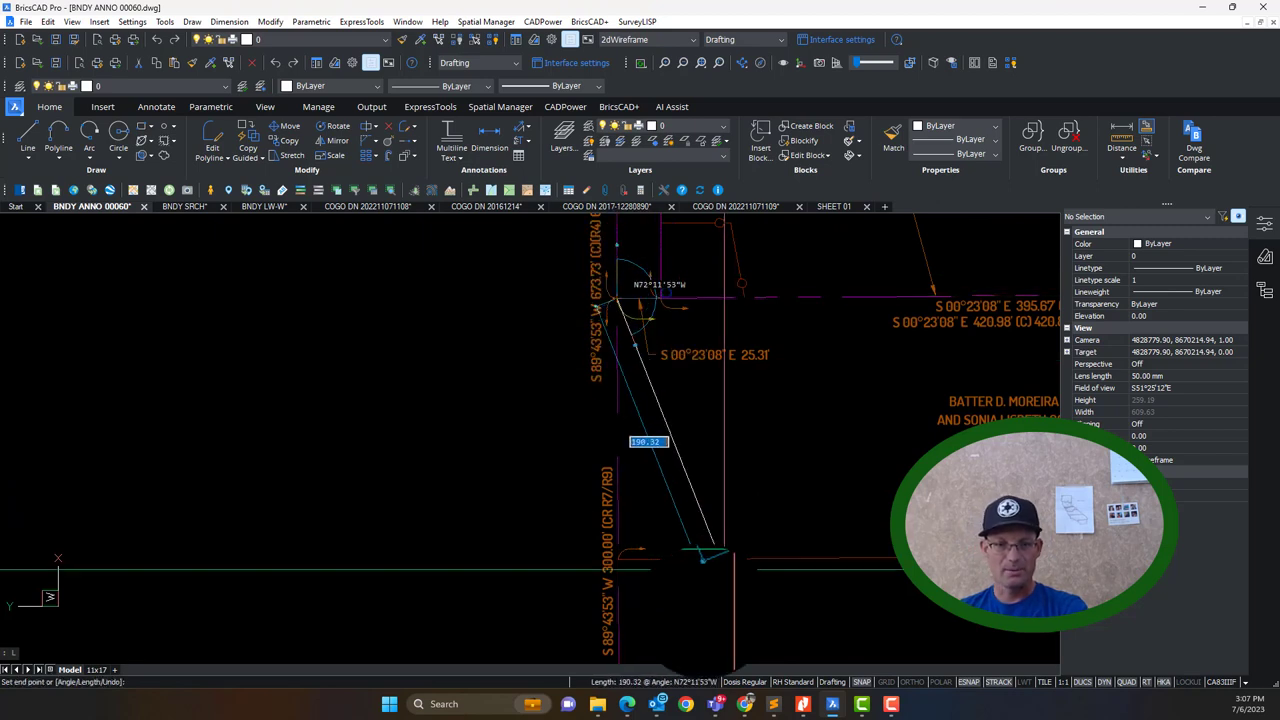
scroll(686, 486, "up", 3)
scroll(622, 565, "up", 2)
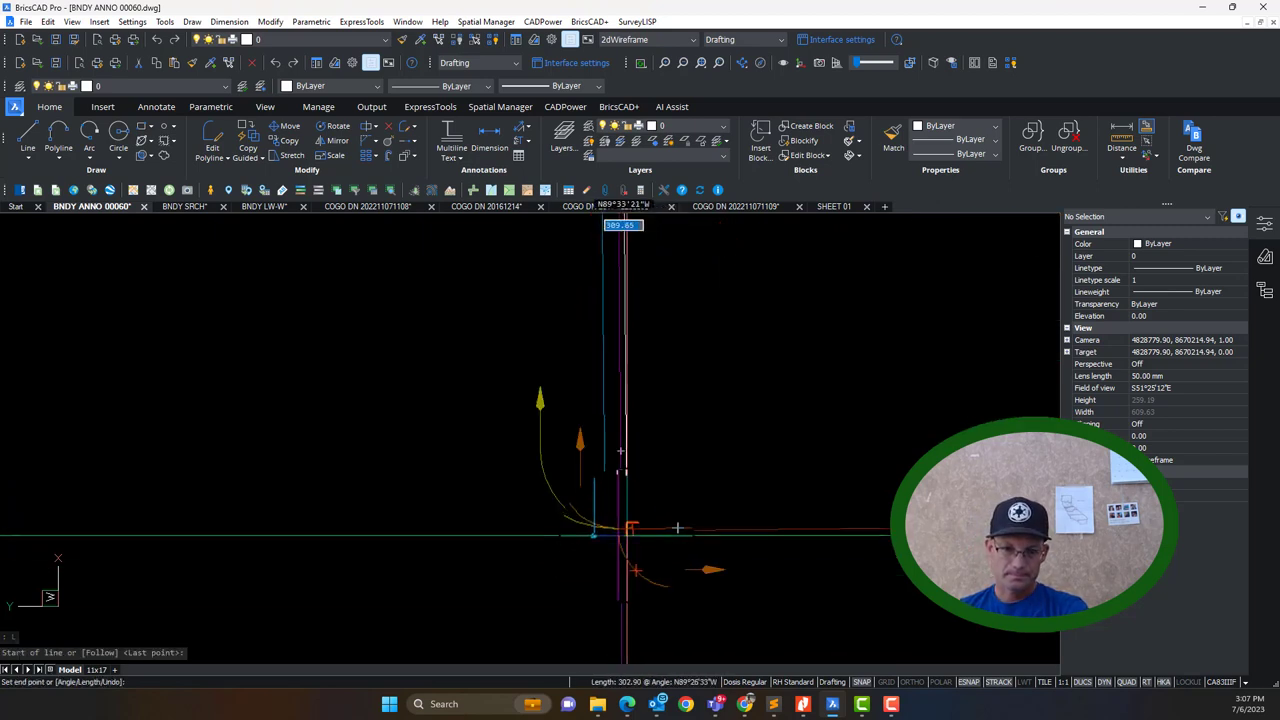
left_click(620, 532)
key("Escape")
left_click(660, 530)
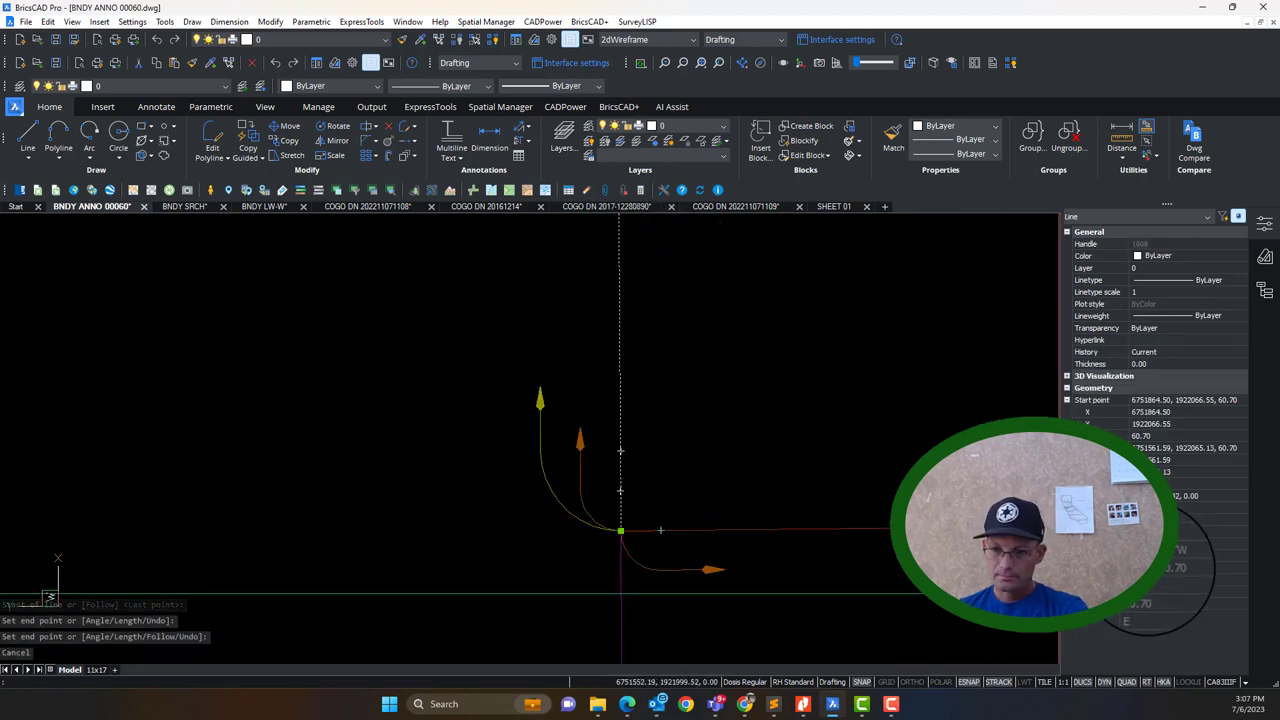
Inspect the length of the check line along Sheldon Road below the fenced parcel, and delete the line.
key("Escape")
scroll(400, 314, "down", 1)
scroll(580, 350, "up", 5)
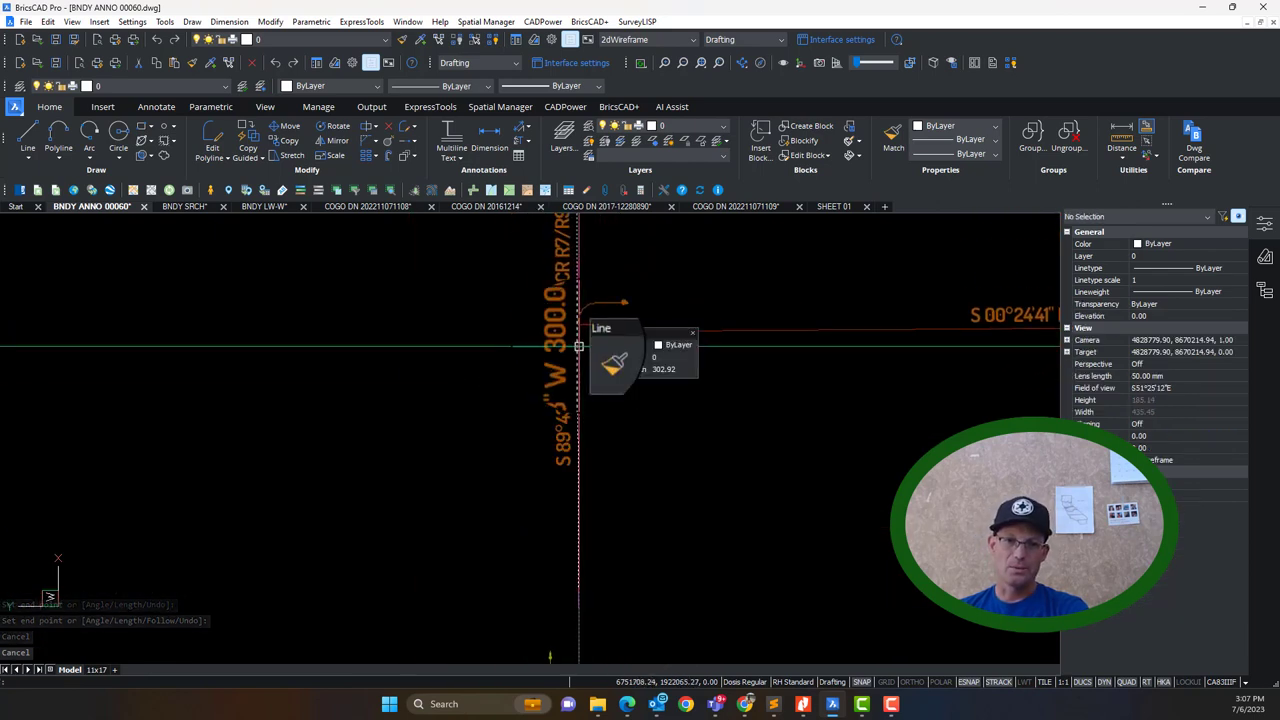
left_click(578, 346)
key("Delete")
Insert 302.92' (C) before 300.00' in the (CR R7/R9) Sheldon Road label below the fenced parcel.
middle_click_drag(663, 363, 686, 606)
scroll(577, 460, "up", 3)
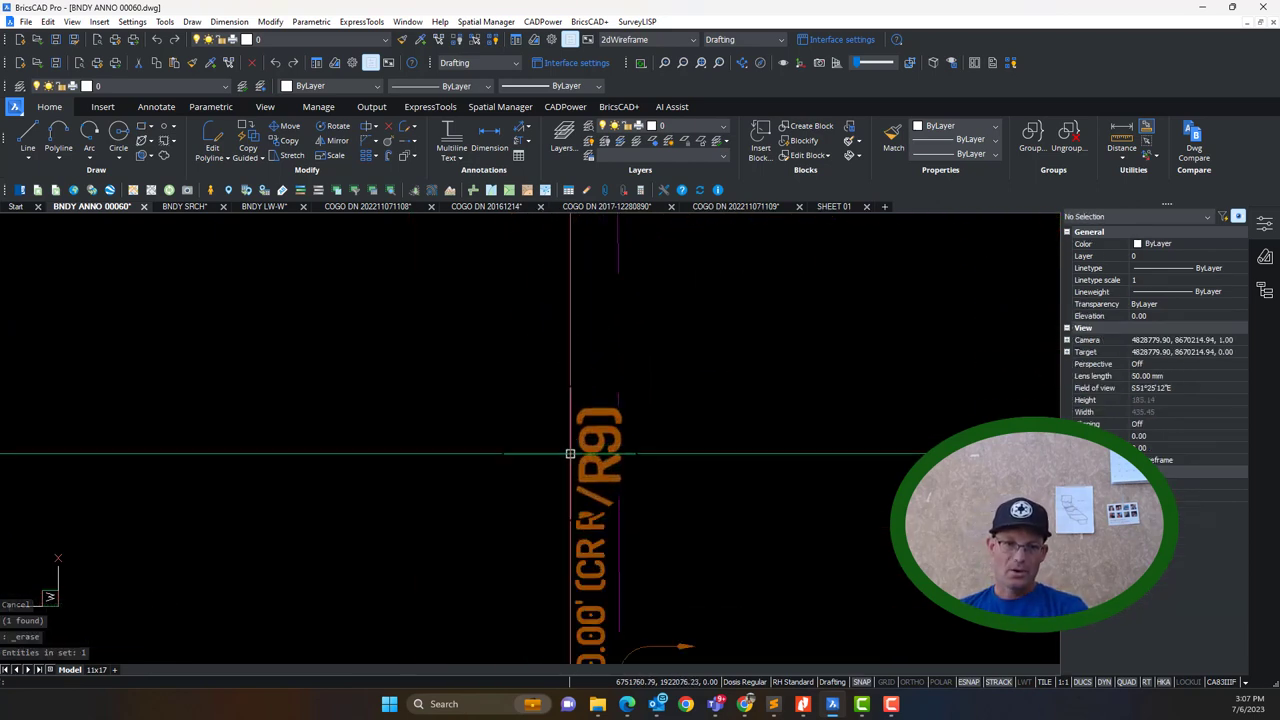
left_click(585, 425)
double_click(594, 471)
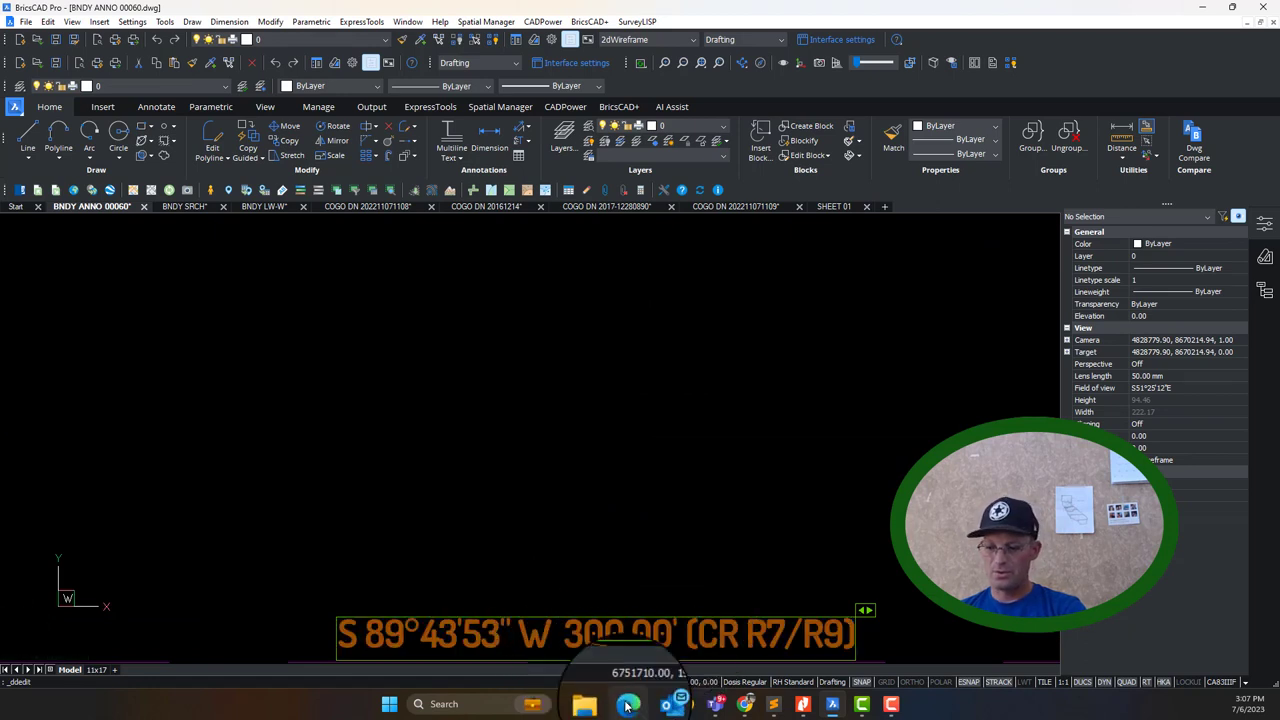
type("302.92' (C)")
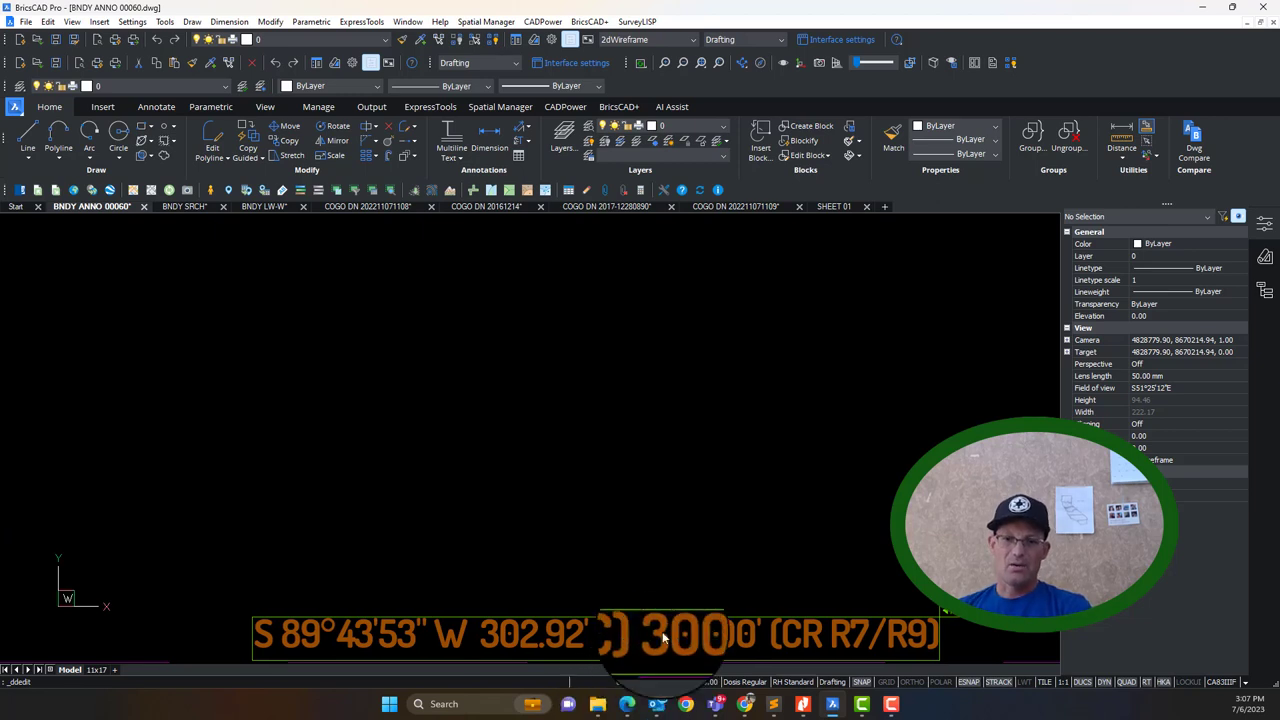
left_click(674, 541)
scroll(674, 543, "down", 2)
key("Escape")
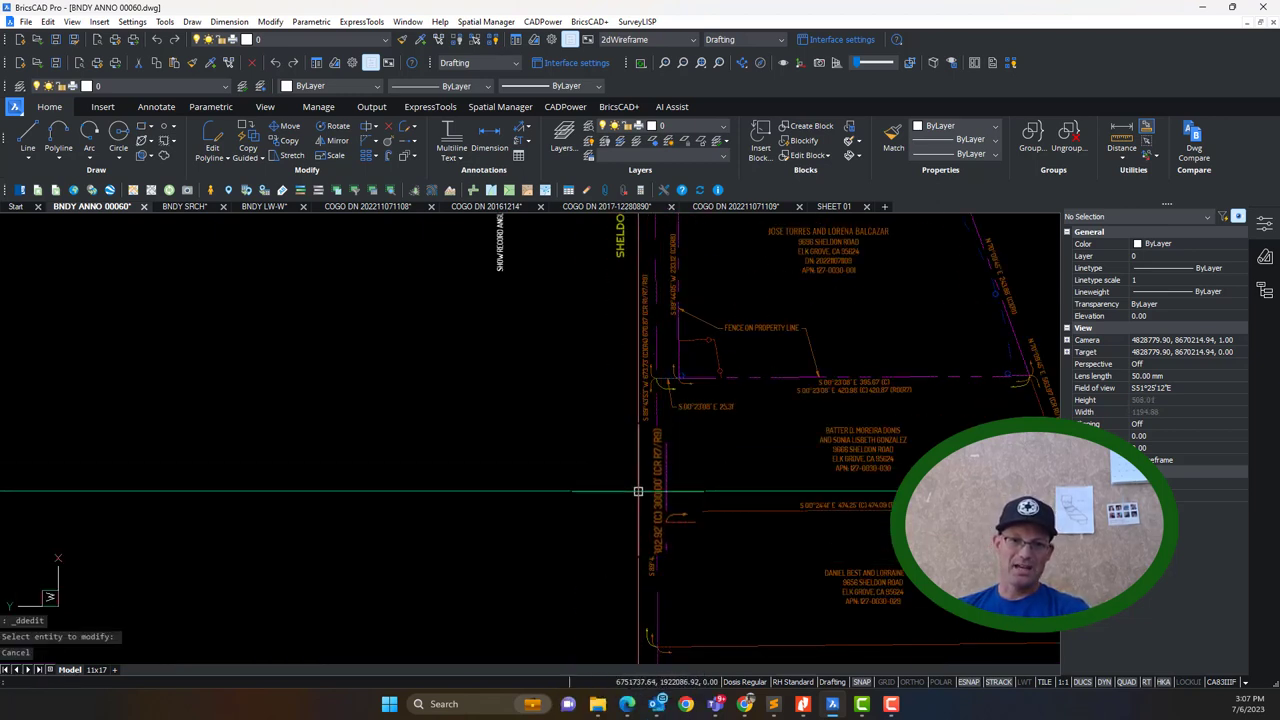
Review the bearing and distance labels along Sheldon Road from the (CR R7/R9) label up to the fenced parcel's upper corner.
scroll(635, 410, "up", 3)
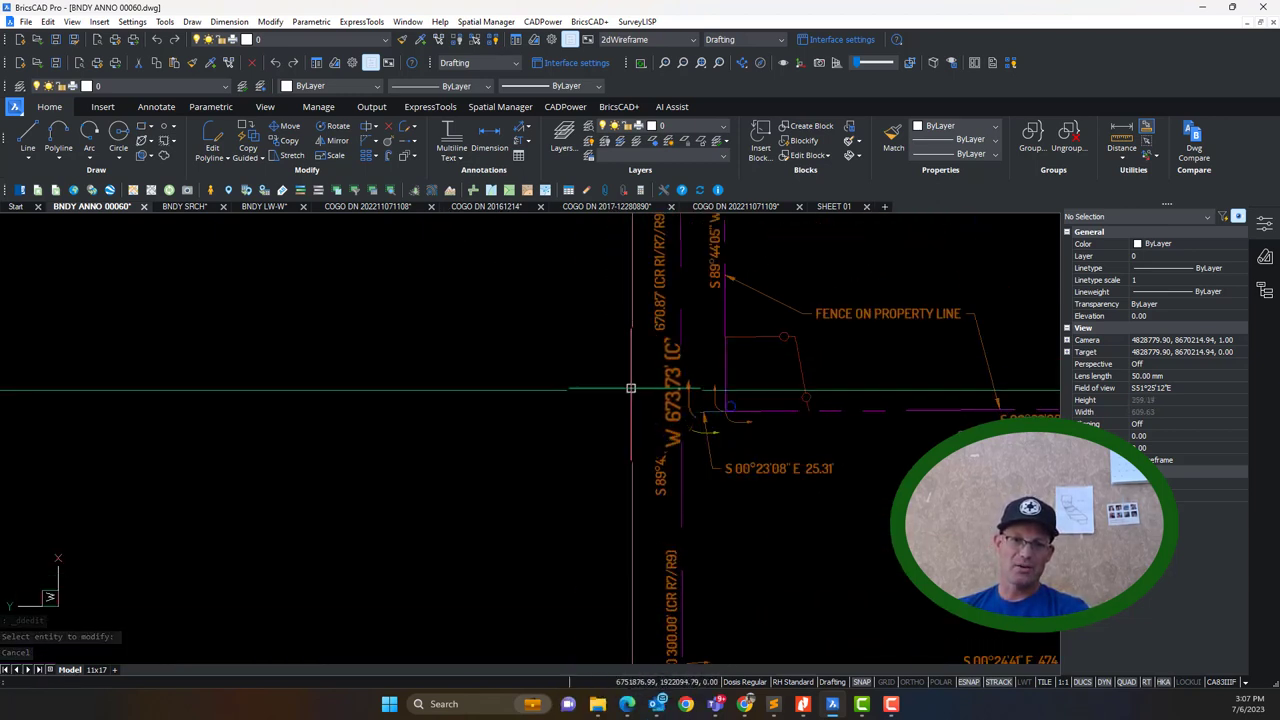
scroll(631, 388, "down", 2)
scroll(650, 400, "up", 5)
scroll(675, 411, "down", 2)
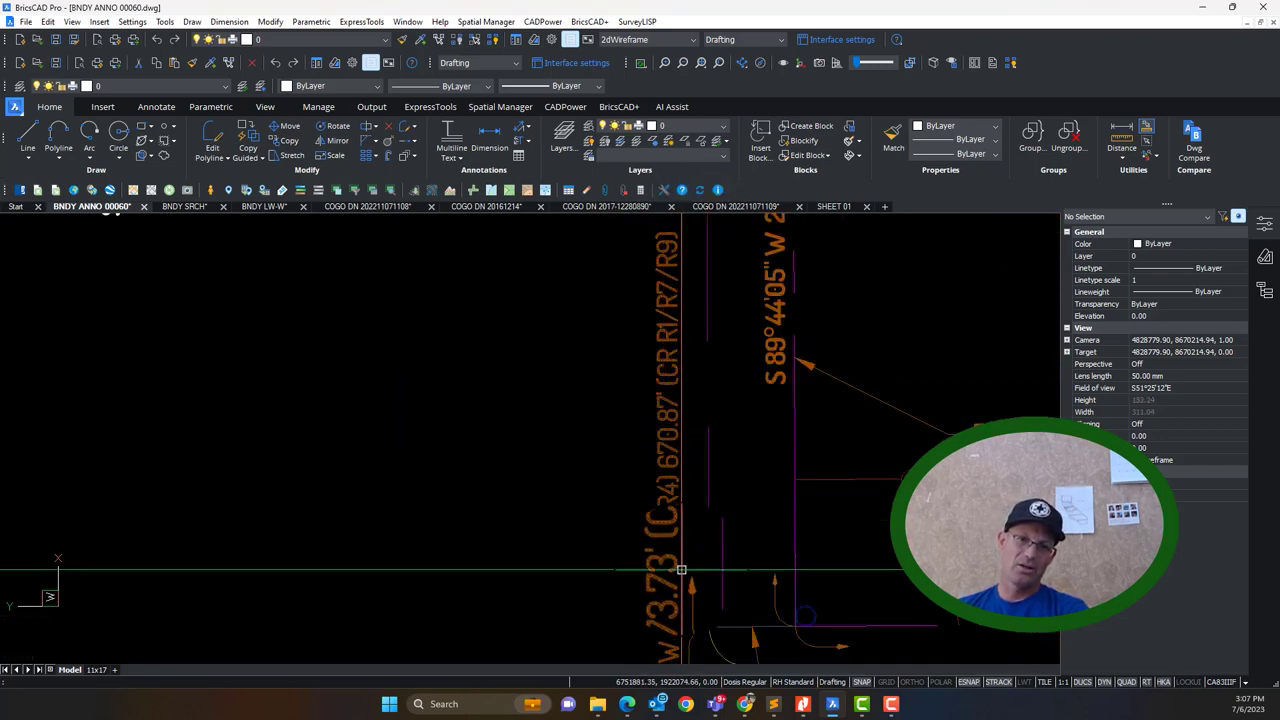
middle_click_drag(681, 569, 675, 325)
scroll(675, 331, "down", 4)
scroll(671, 443, "up", 4)
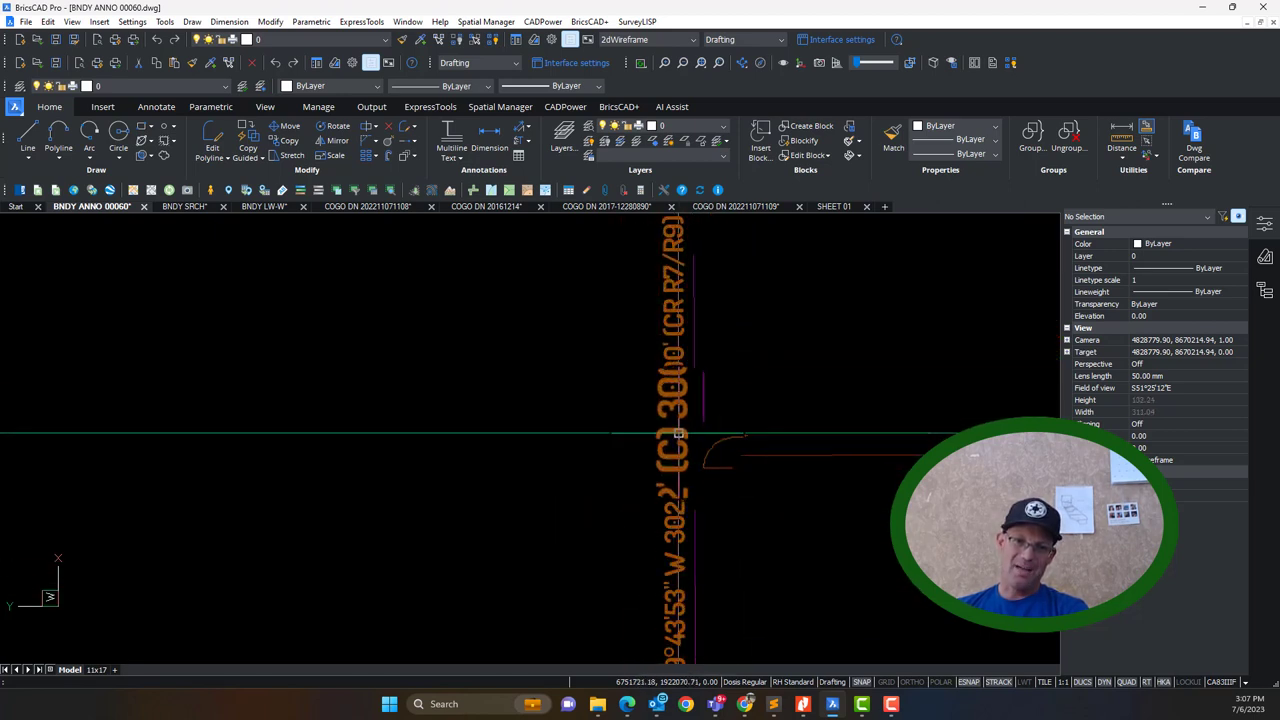
scroll(678, 434, "down", 4)
scroll(690, 305, "up", 4)
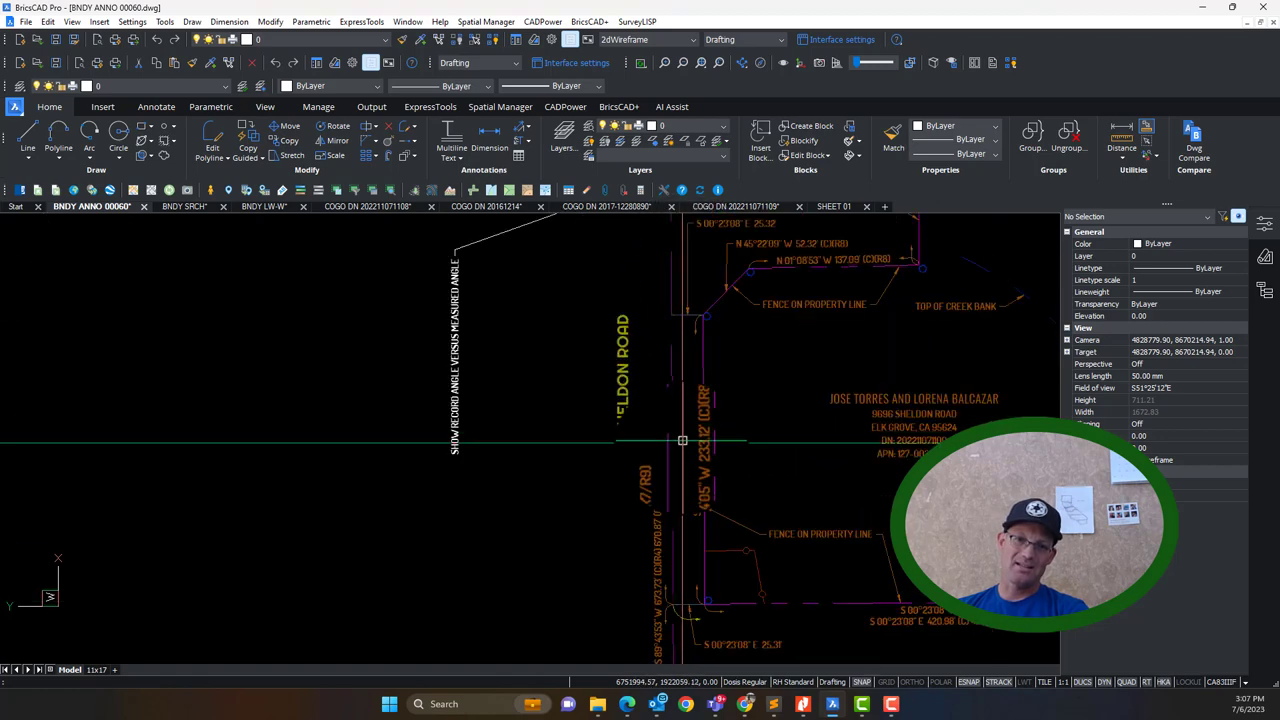
scroll(700, 440, "down", 2)
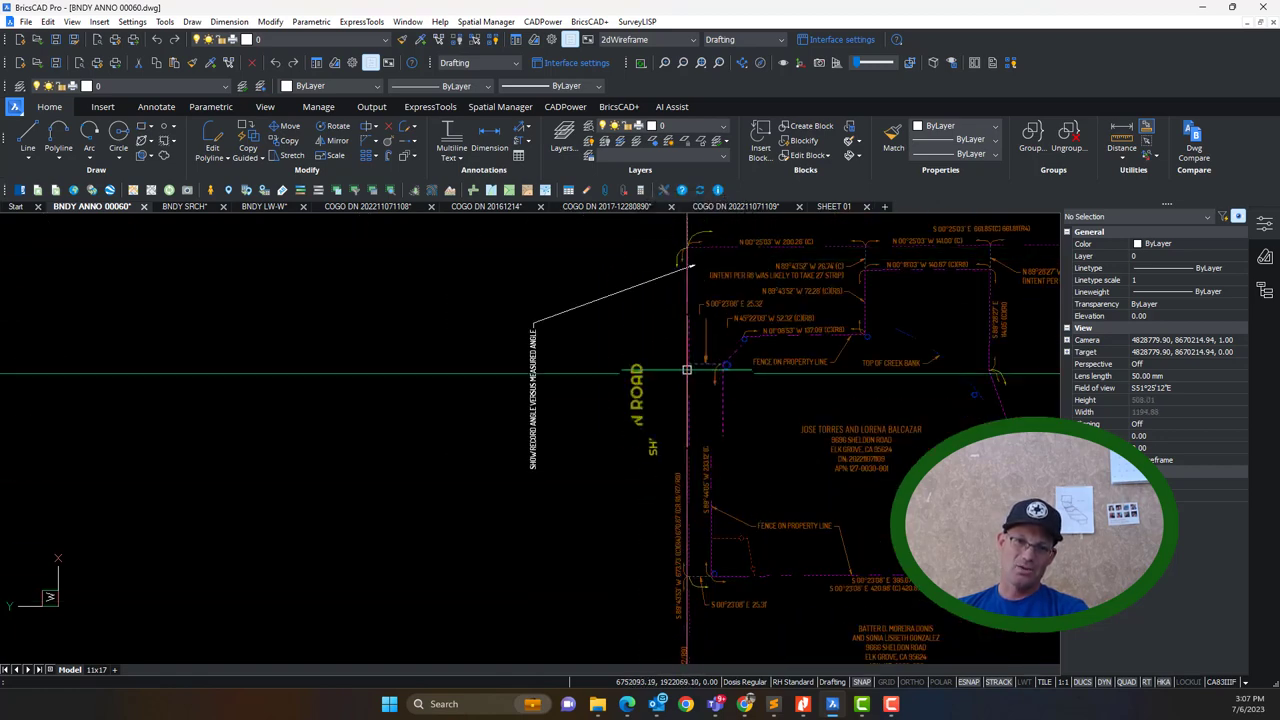
scroll(706, 590, "up", 3)
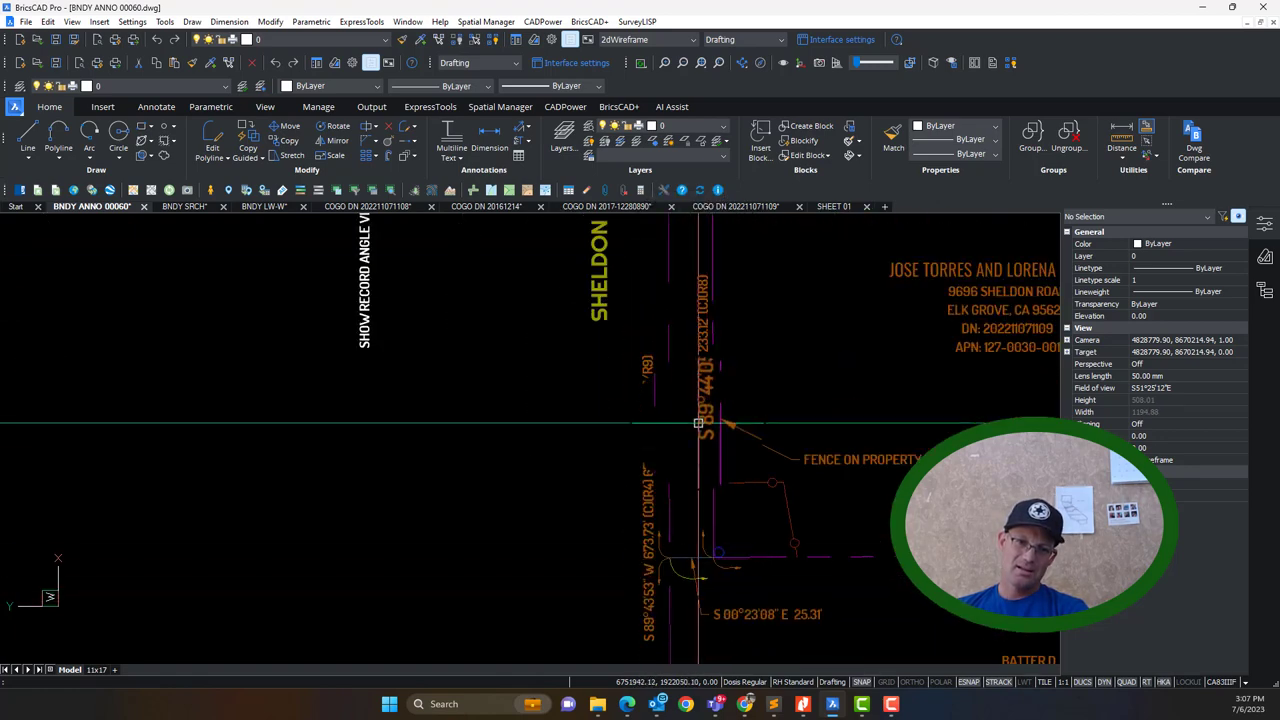
middle_click_drag(700, 410, 705, 437)
scroll(656, 430, "down", 3)
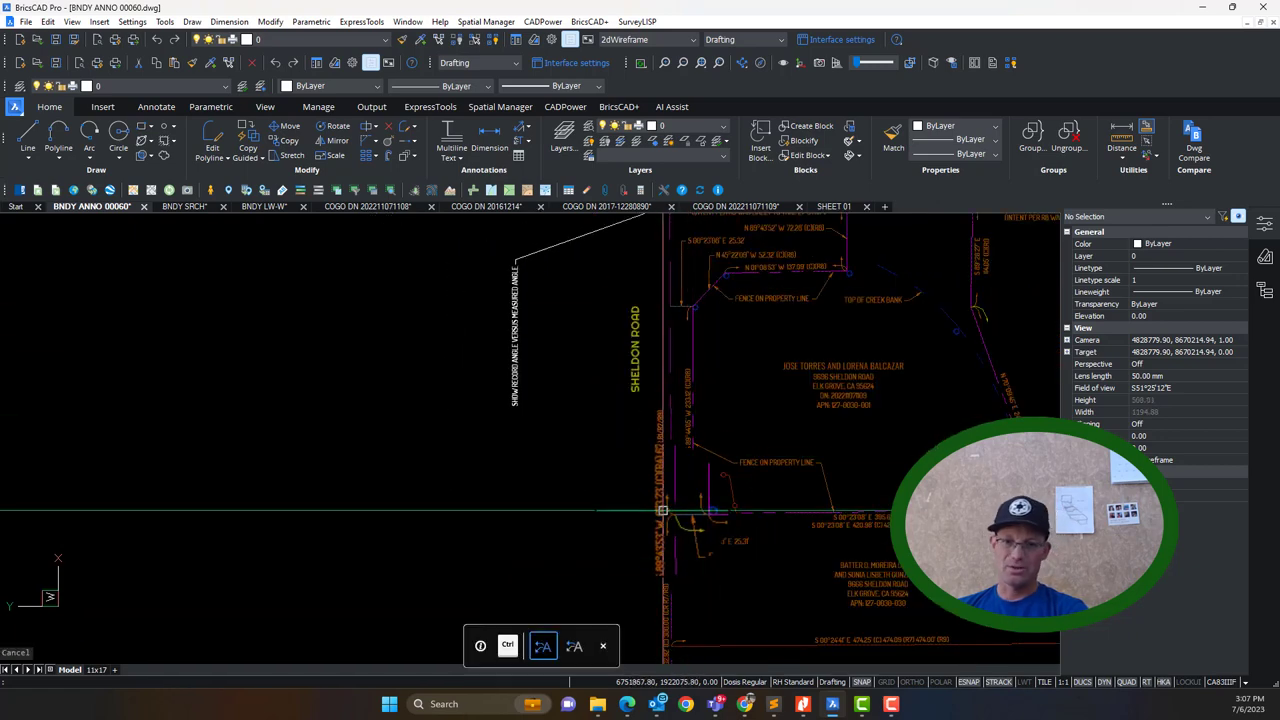
Draw a line along Sheldon Road from the fenced parcel's lower tie corner to the boundary corner above the white note's arrow.
scroll(694, 521, "up", 4)
type("L")
key("Return")
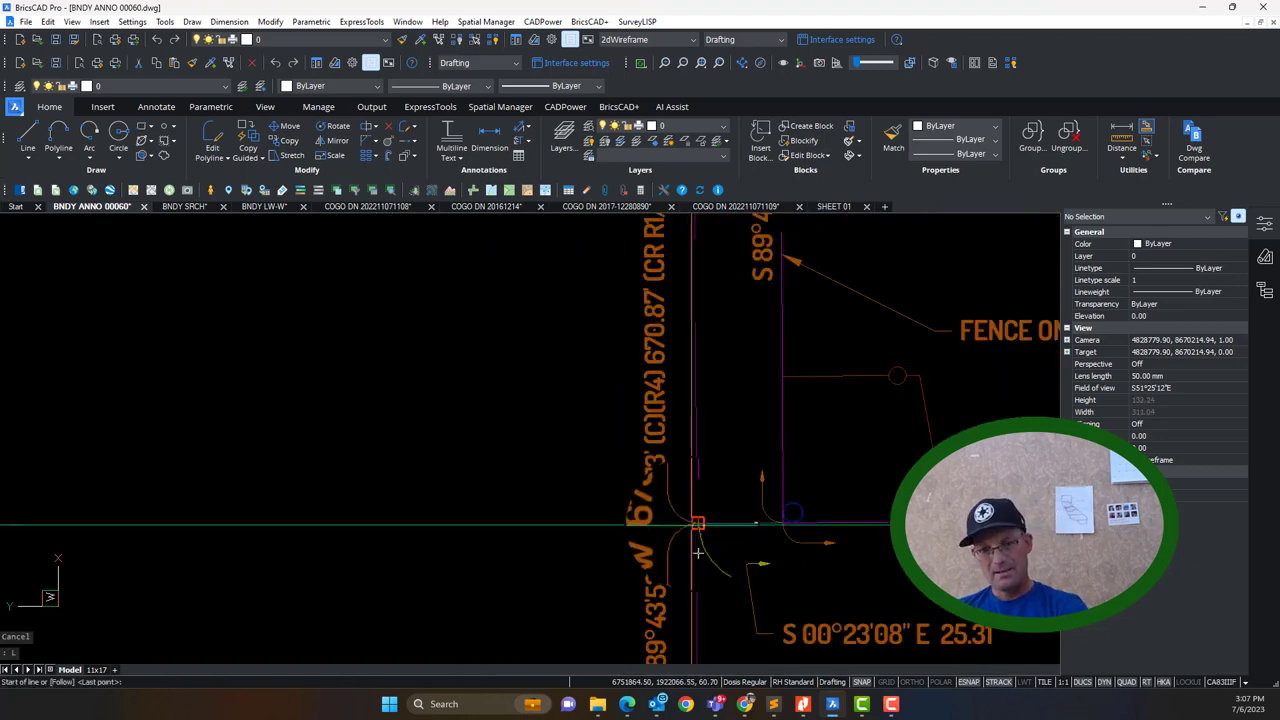
left_click(692, 524)
scroll(698, 631, "down", 4)
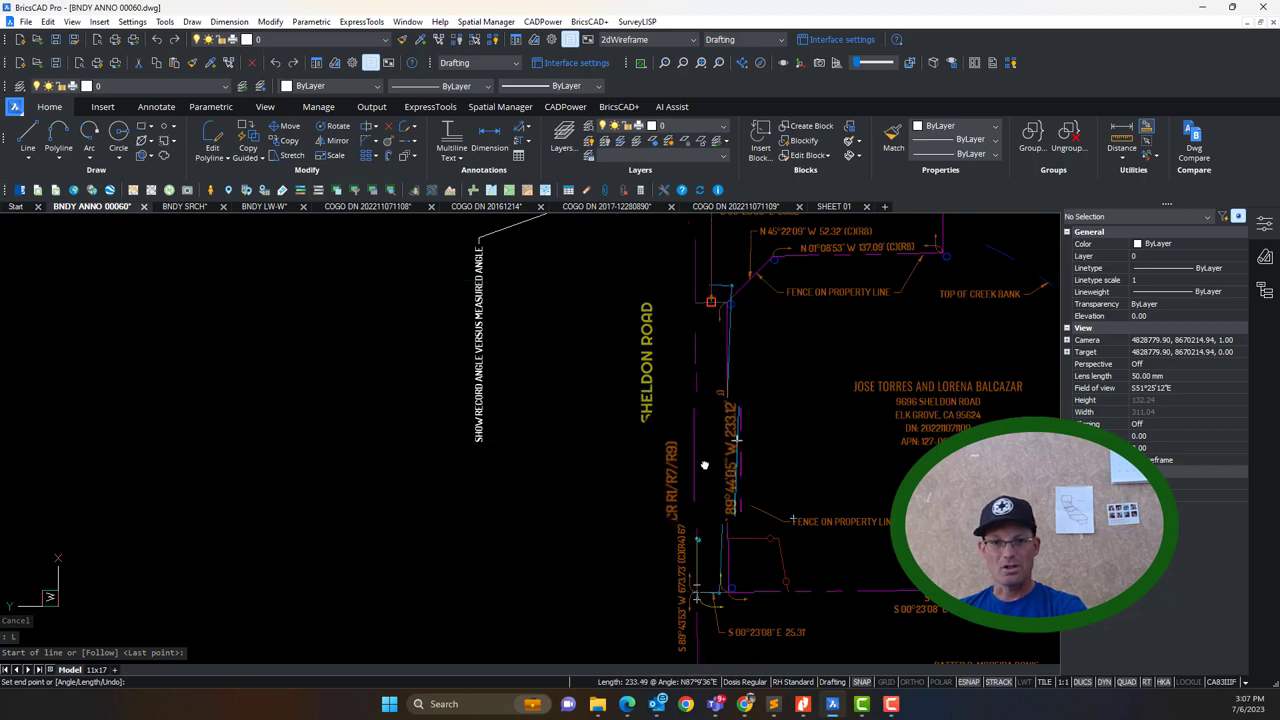
scroll(670, 424, "up", 5)
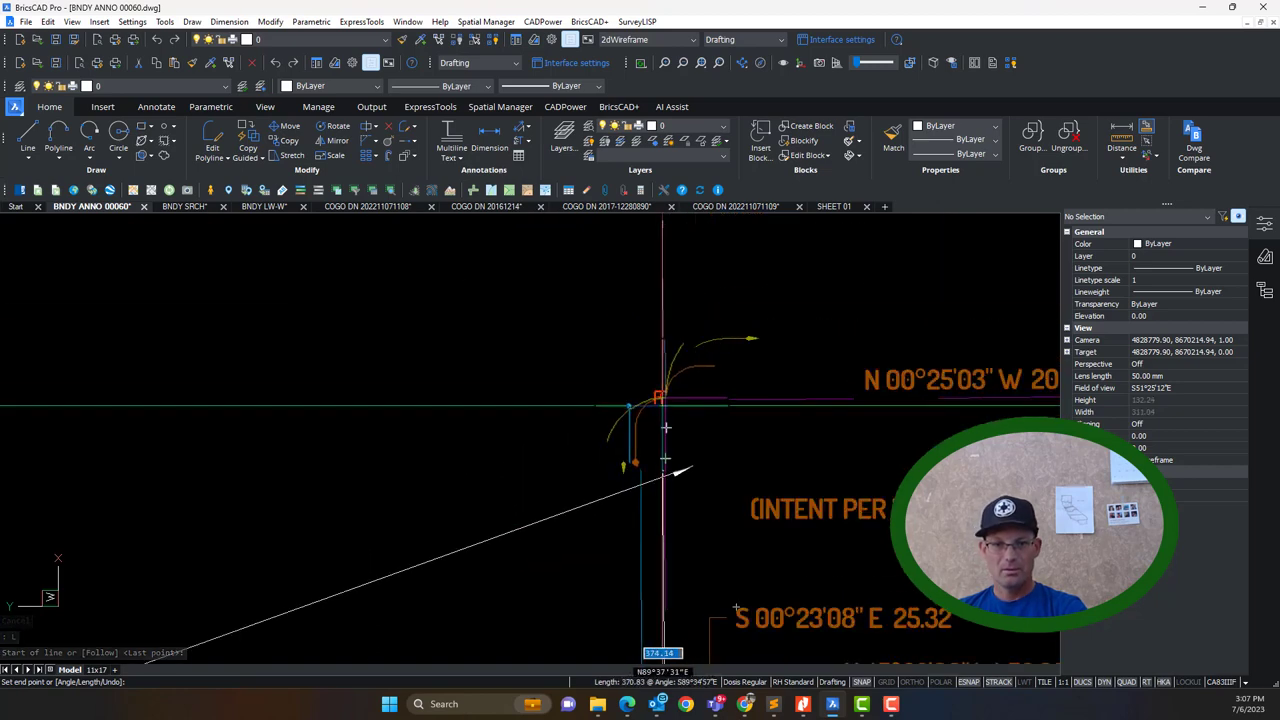
scroll(665, 427, "up", 2)
key("Escape")
Copy the 302.92' (C) 300.00' (CR R7/R9) label from the lot corner beside it up to the newly drawn Sheldon Road line.
scroll(729, 323, "down", 5)
middle_click_drag(694, 566, 674, 209)
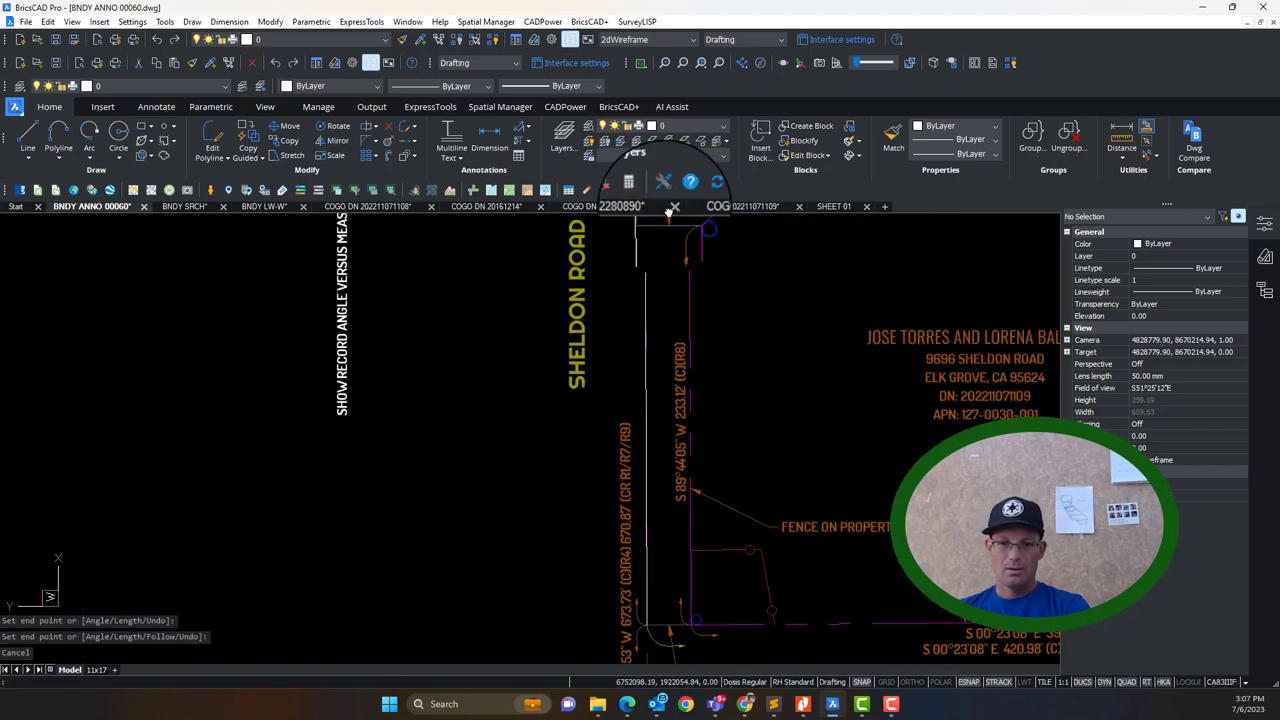
middle_click_drag(700, 602, 686, 411)
double_click(681, 501)
mouse_move(680, 501)
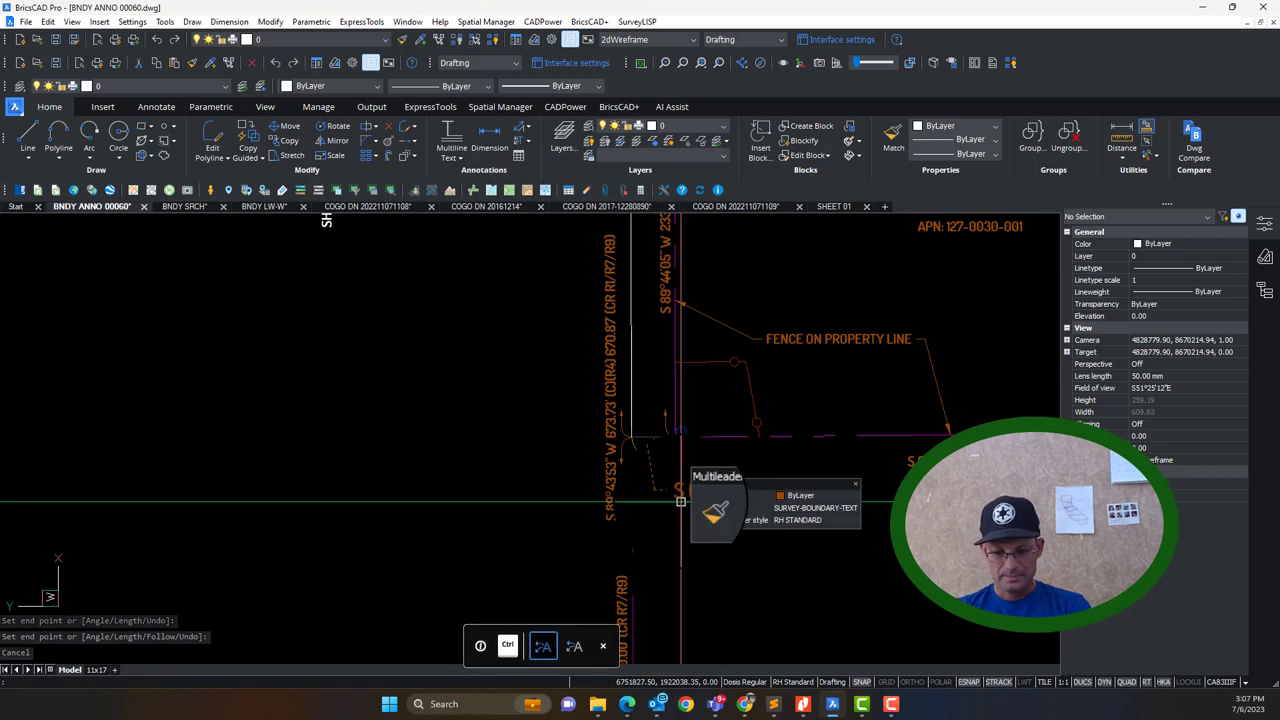
key("Return")
scroll(650, 560, "down", 2)
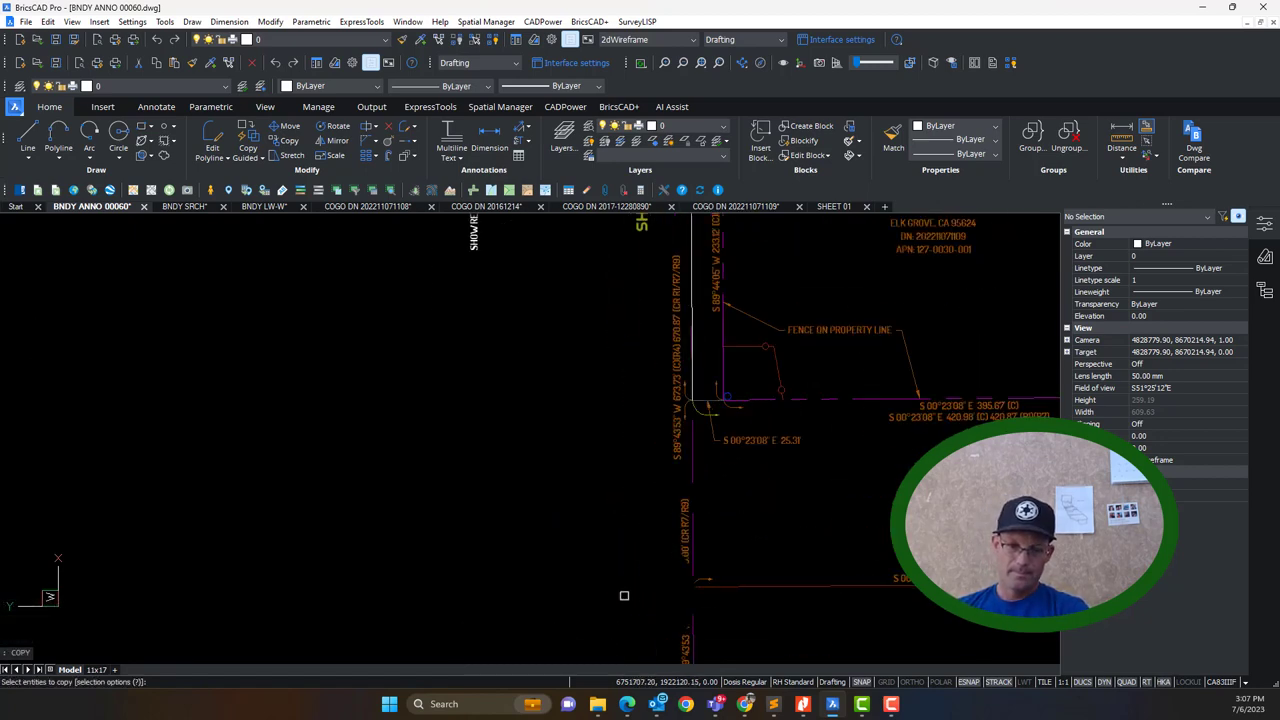
left_click(686, 569)
scroll(700, 590, "up", 4)
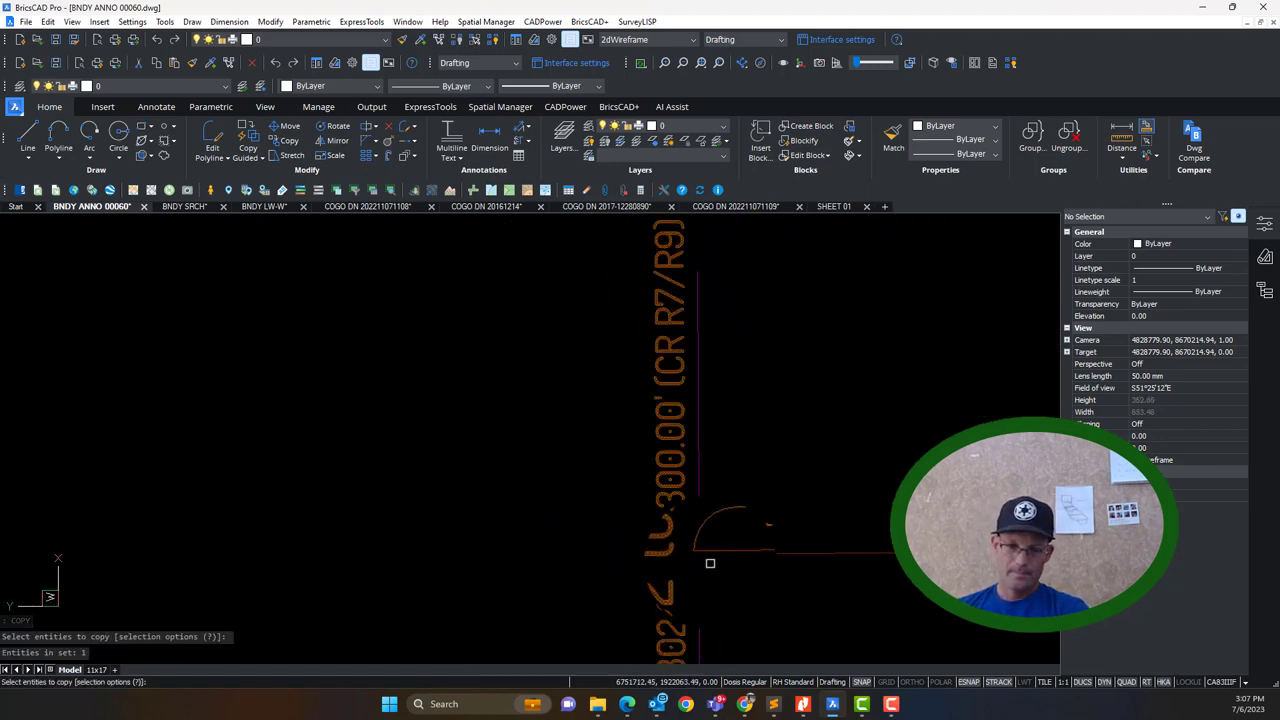
key("Return")
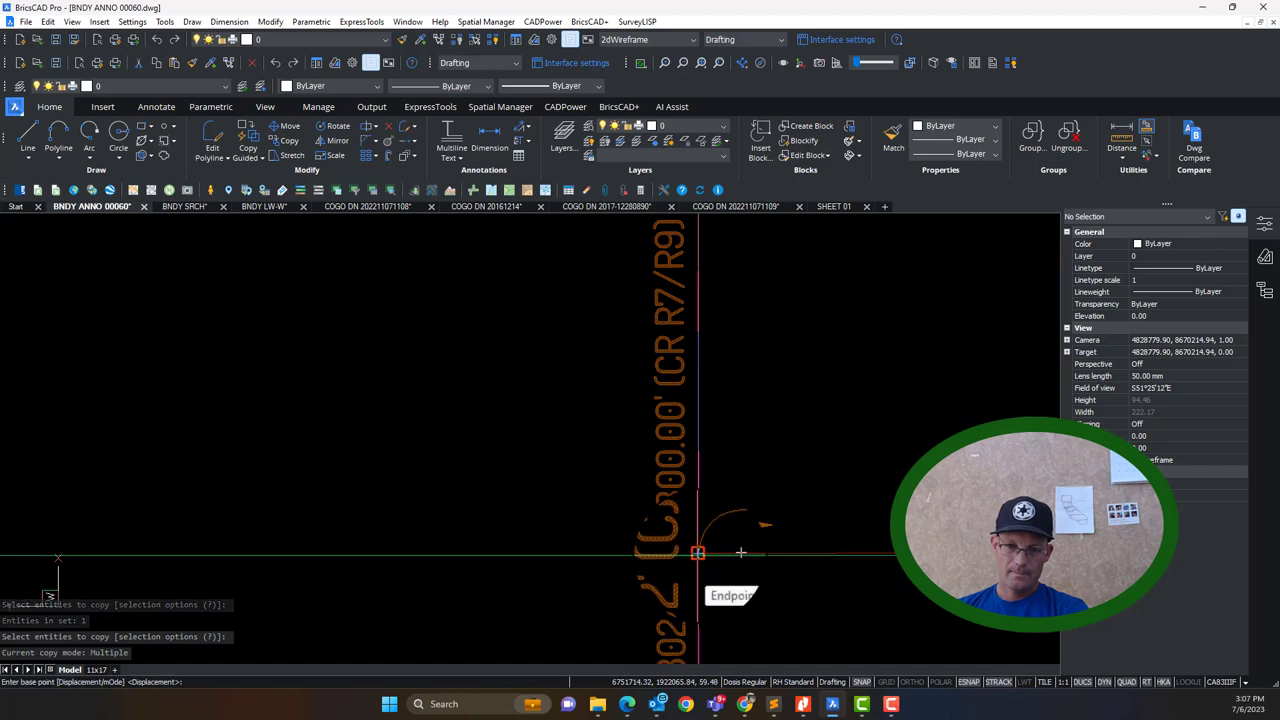
left_click(697, 552)
scroll(760, 500, "down", 4)
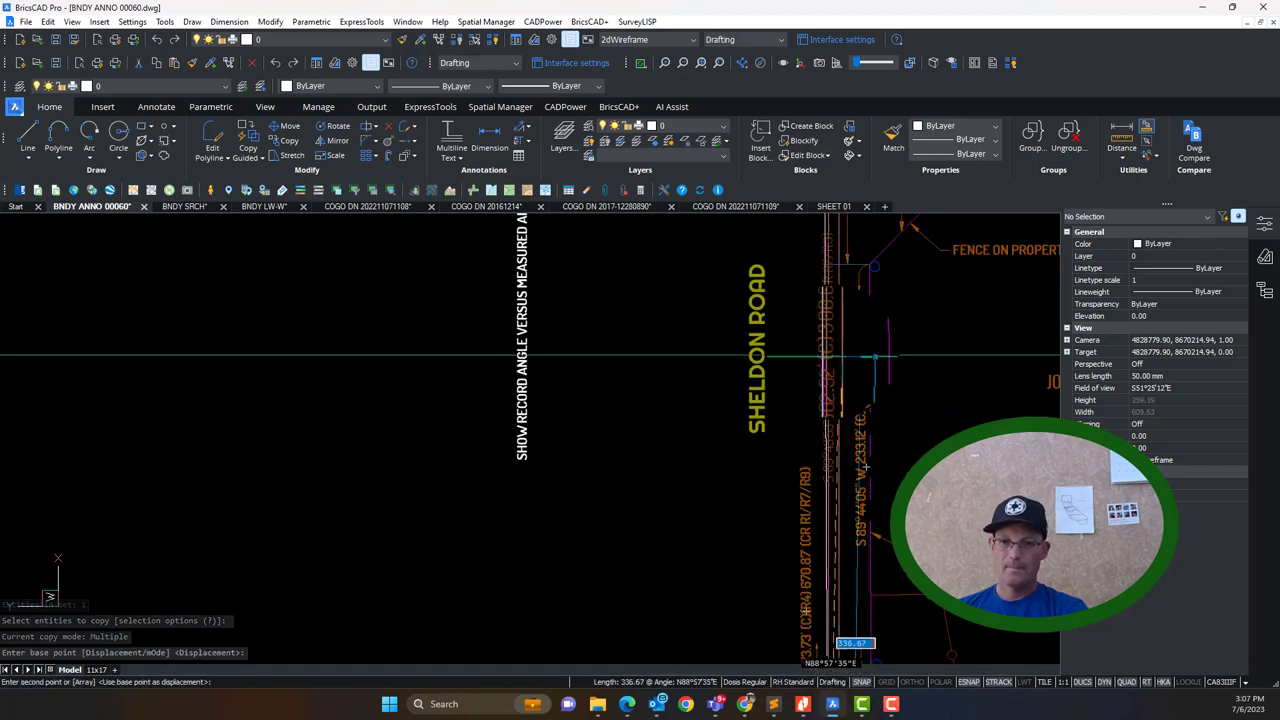
scroll(826, 356, "up", 3)
left_click(827, 416)
key("Escape")
Select the new Sheldon Road line at its upper end and set its start point's Z to 0.00.
middle_click_drag(826, 366, 814, 580)
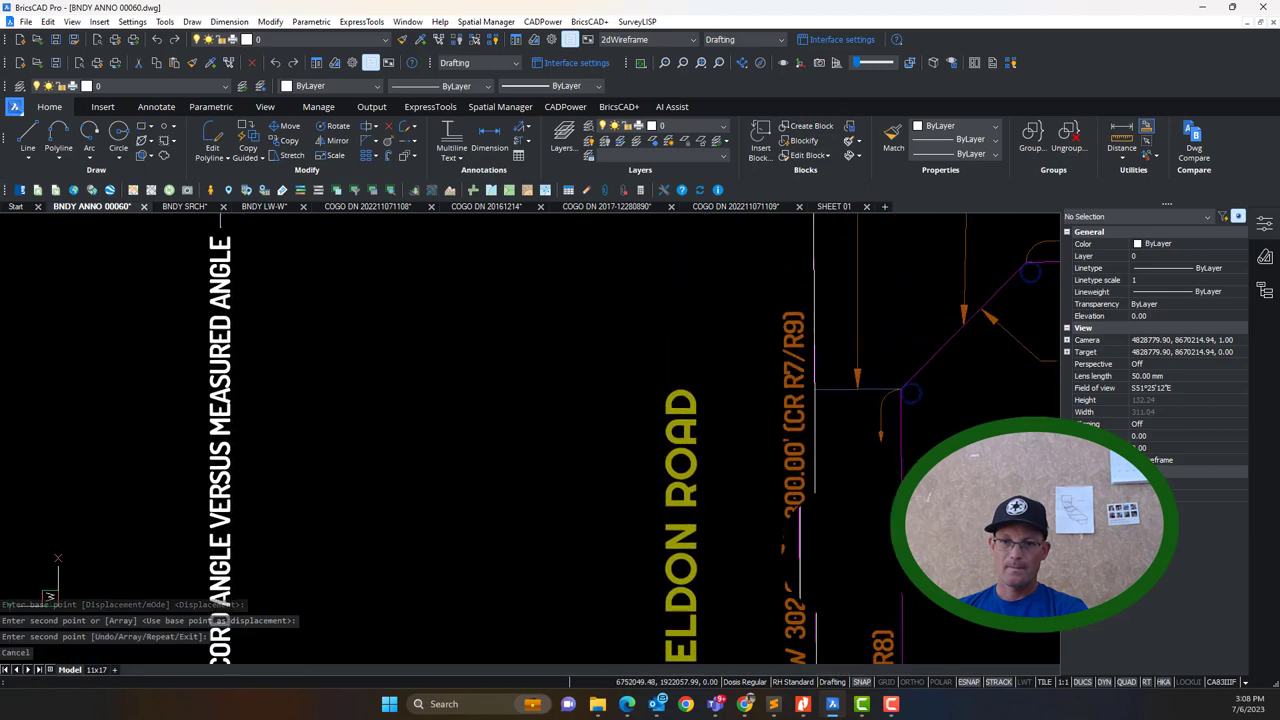
middle_click_drag(852, 298, 786, 654)
scroll(750, 285, "up", 7)
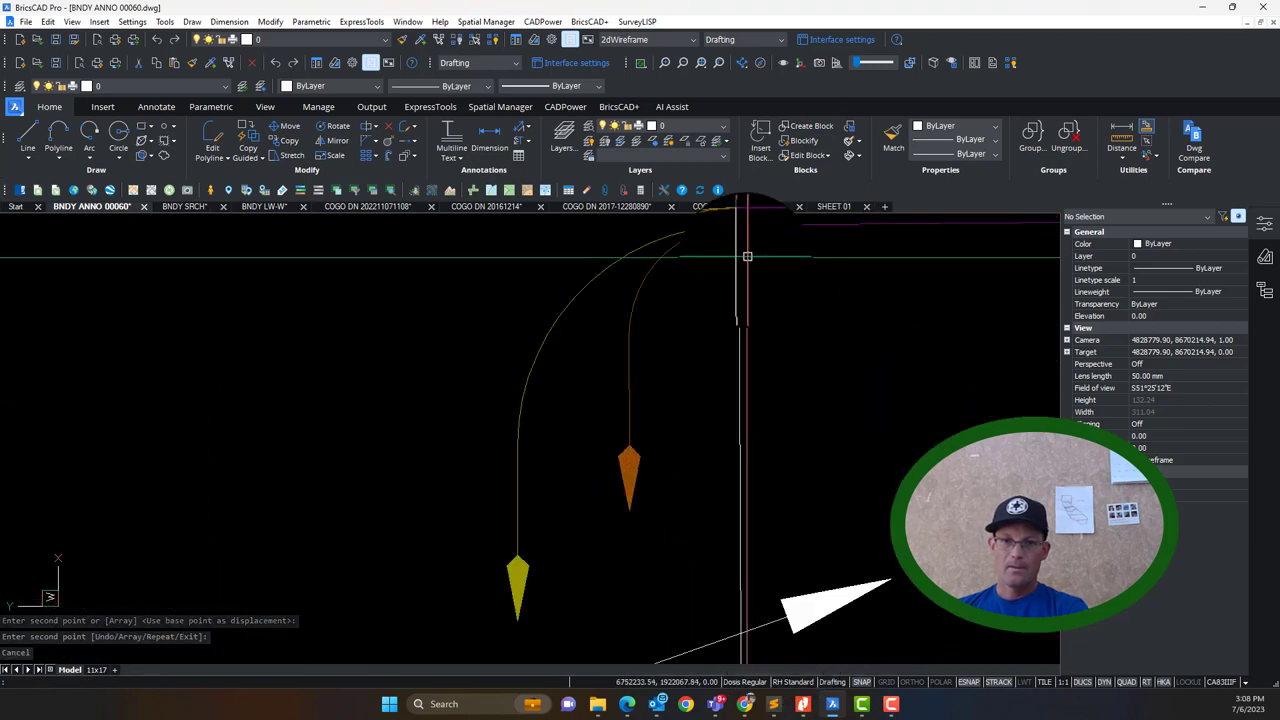
left_click(740, 258)
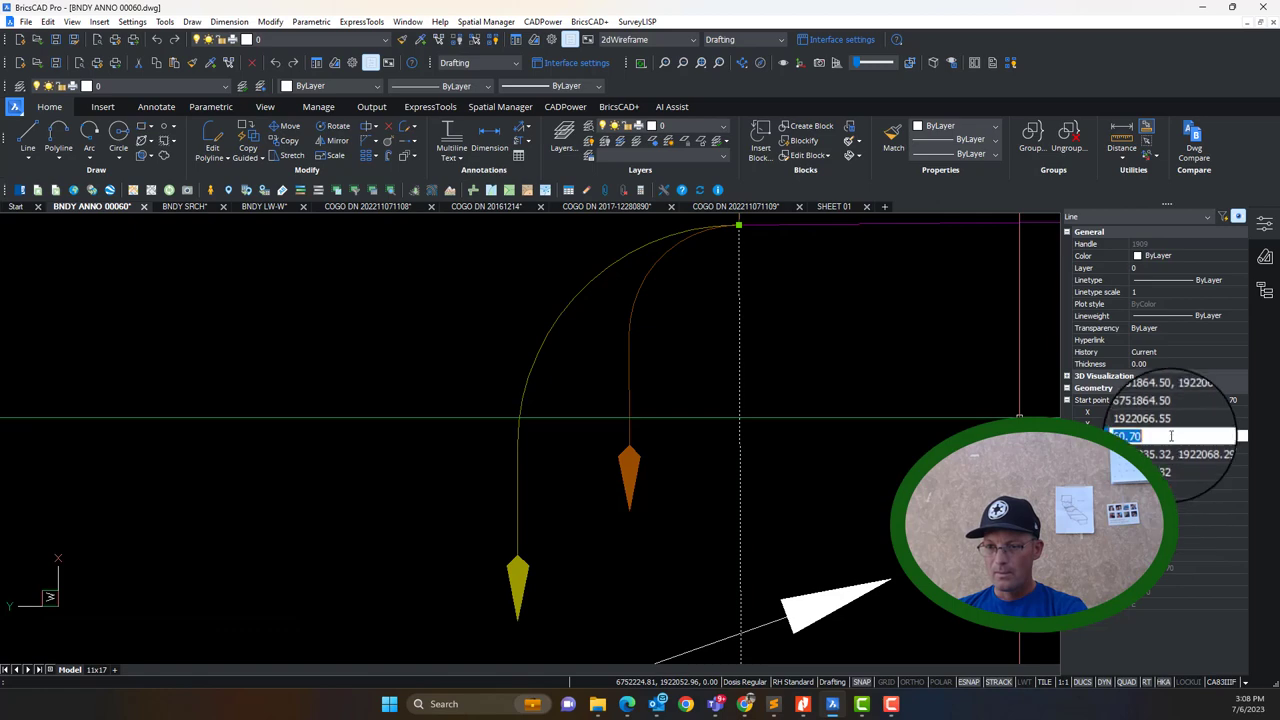
scroll(823, 329, "down", 5)
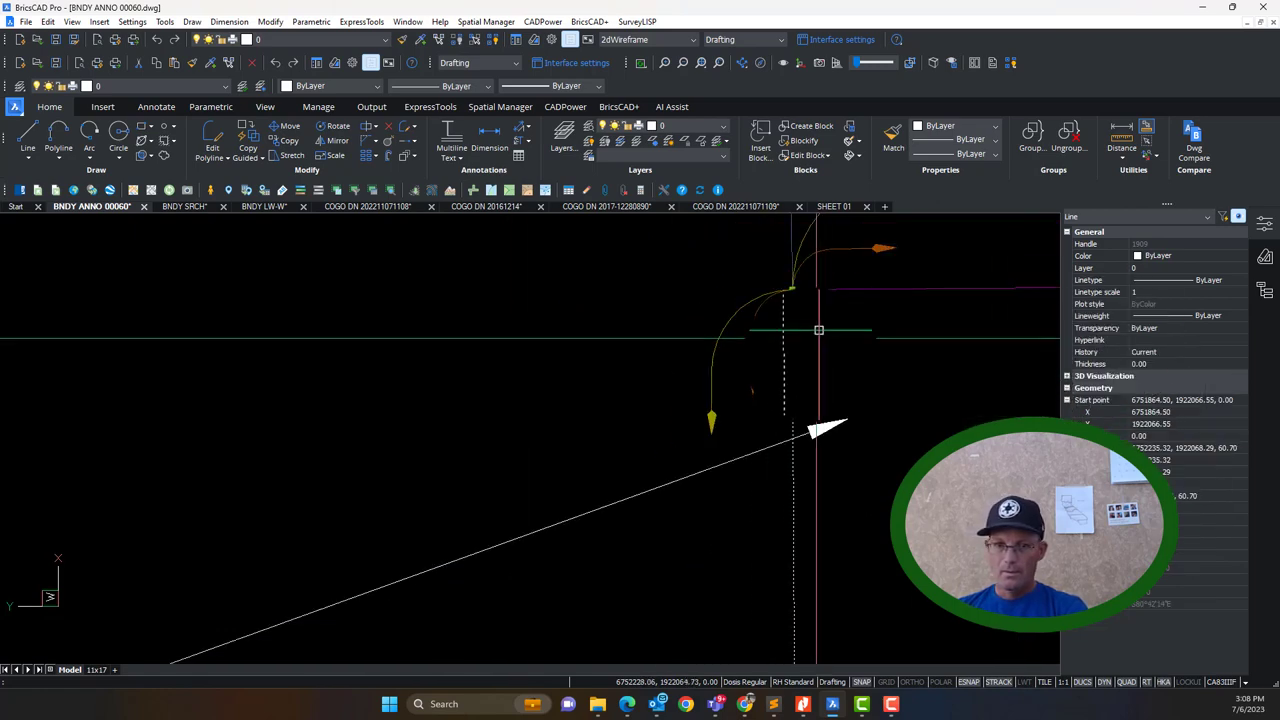
middle_click_drag(900, 550, 595, 375)
scroll(595, 375, "down", 3)
middle_click_drag(595, 514, 594, 380)
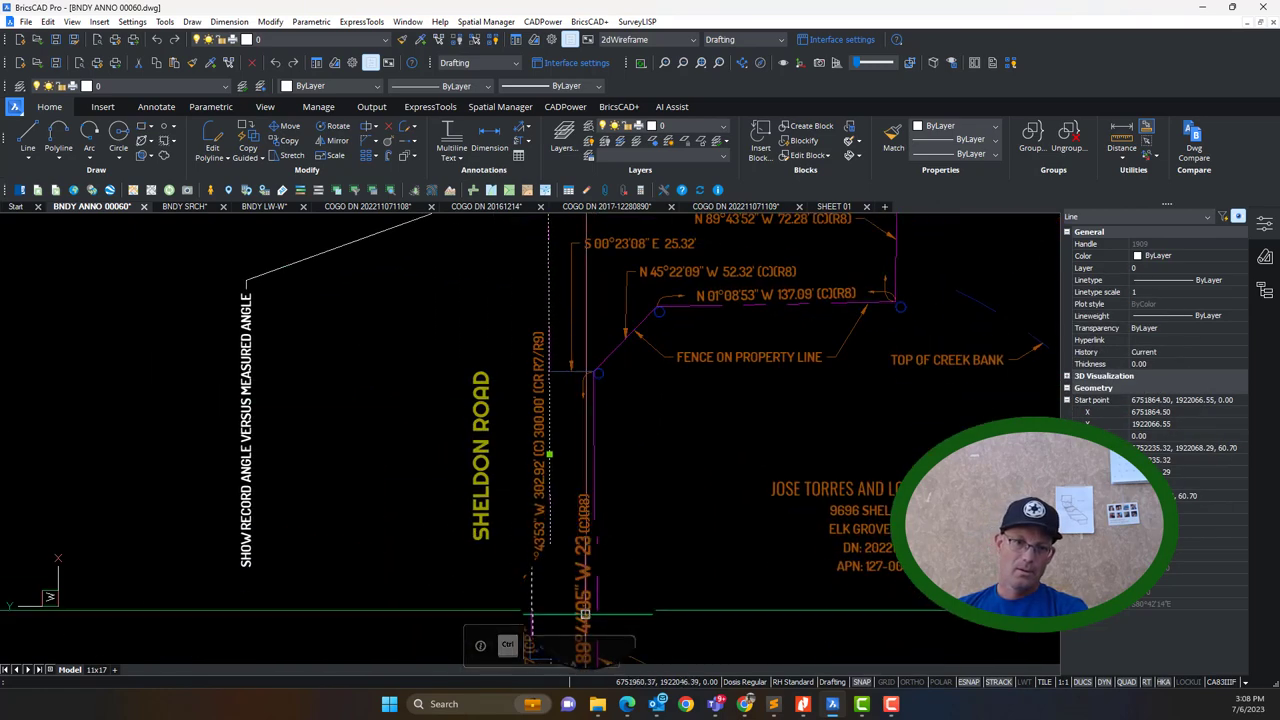
middle_click_drag(586, 650, 591, 474)
middle_click_drag(651, 428, 655, 467)
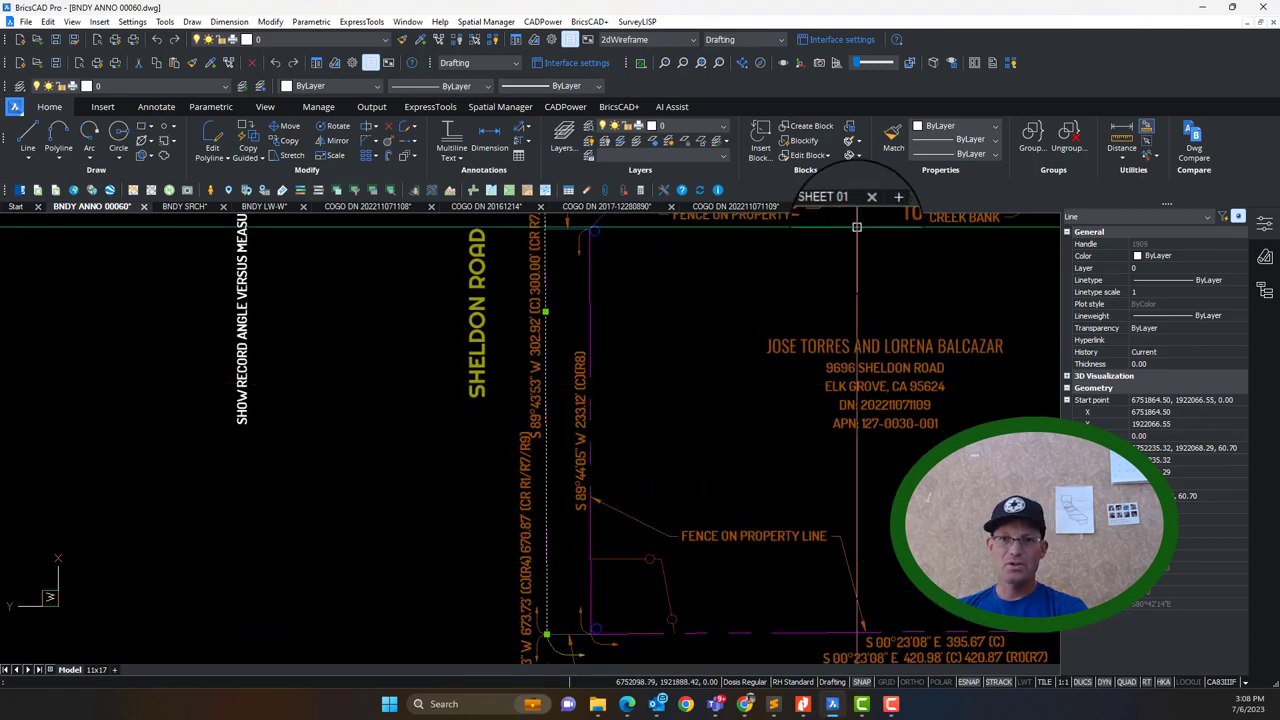
left_click(733, 207)
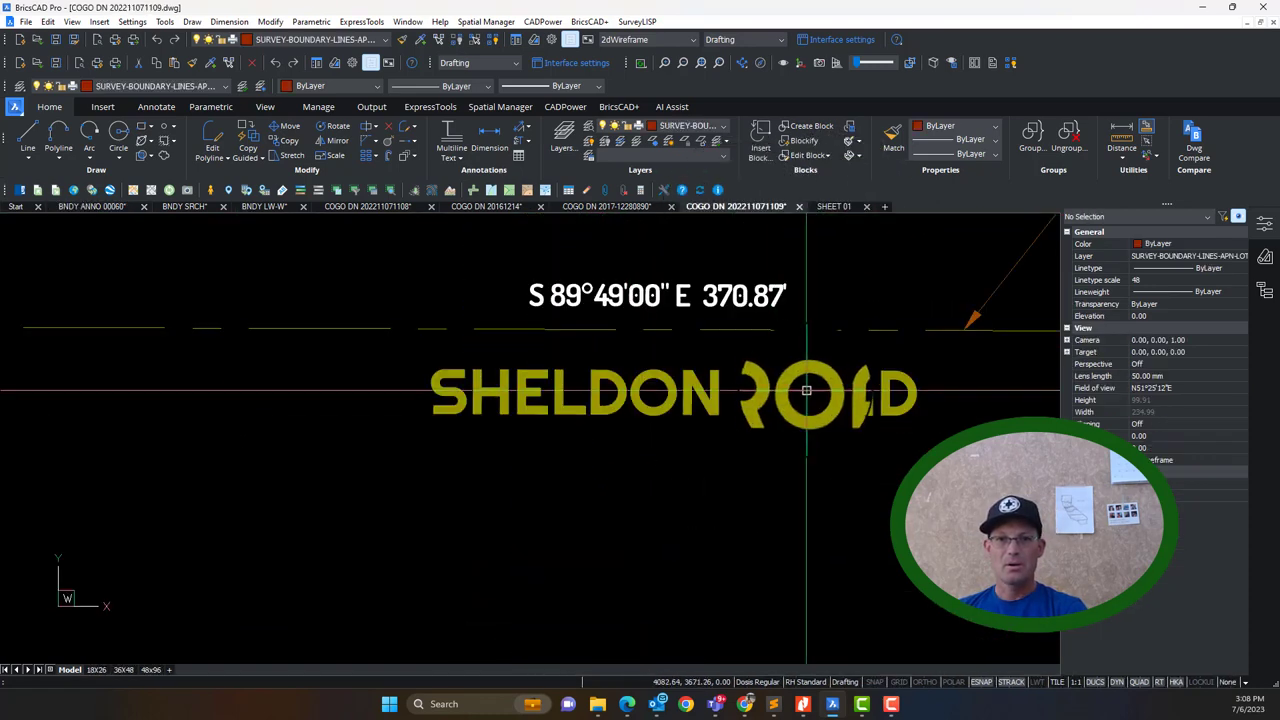
scroll(810, 400, "down", 2)
middle_click_drag(767, 383, 609, 380)
scroll(669, 389, "up", 2)
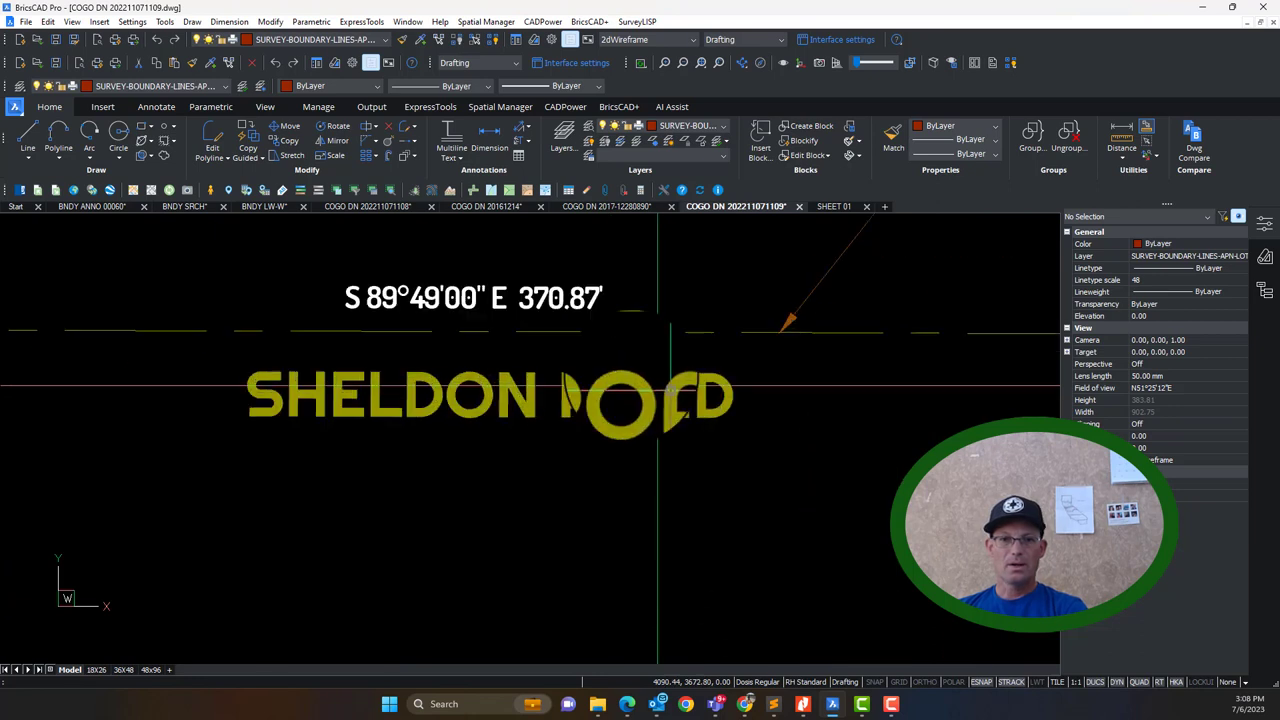
scroll(551, 309, "up", 1)
scroll(551, 307, "down", 4)
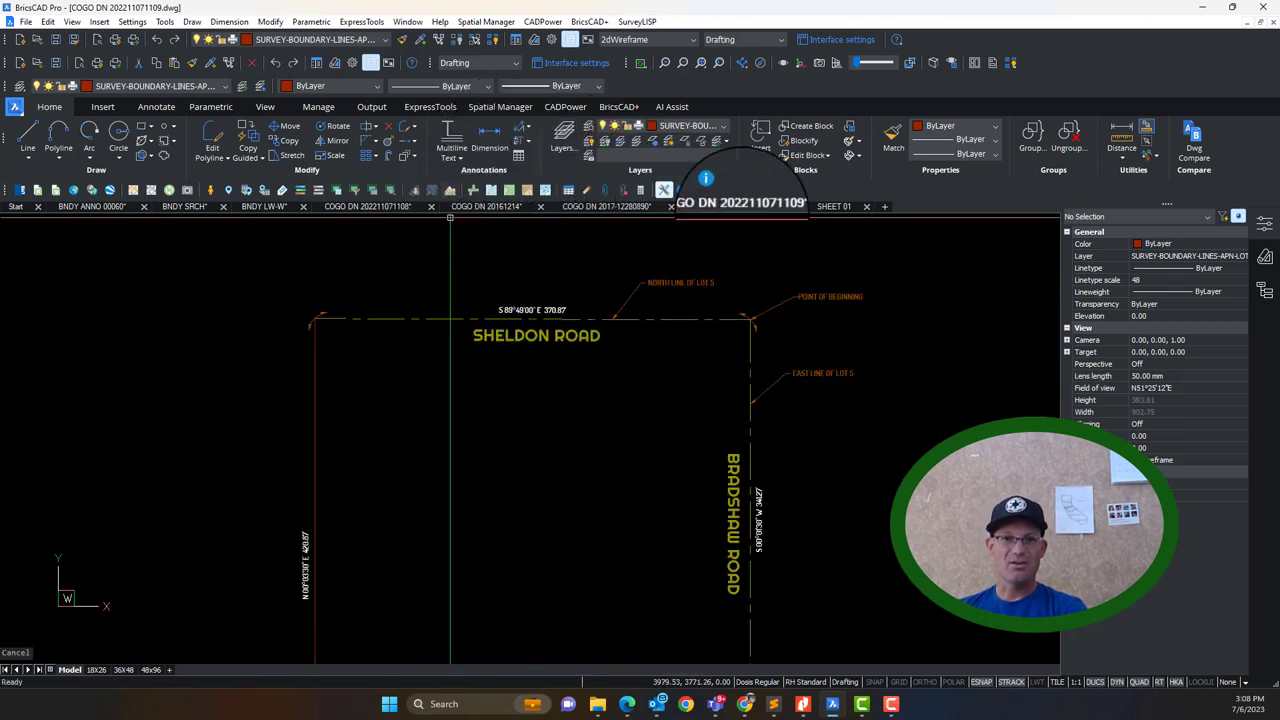
Return to the BNDY ANNO 00060 drawing and set the end point Z of the new Sheldon Road line to 0.00.
left_click(92, 207)
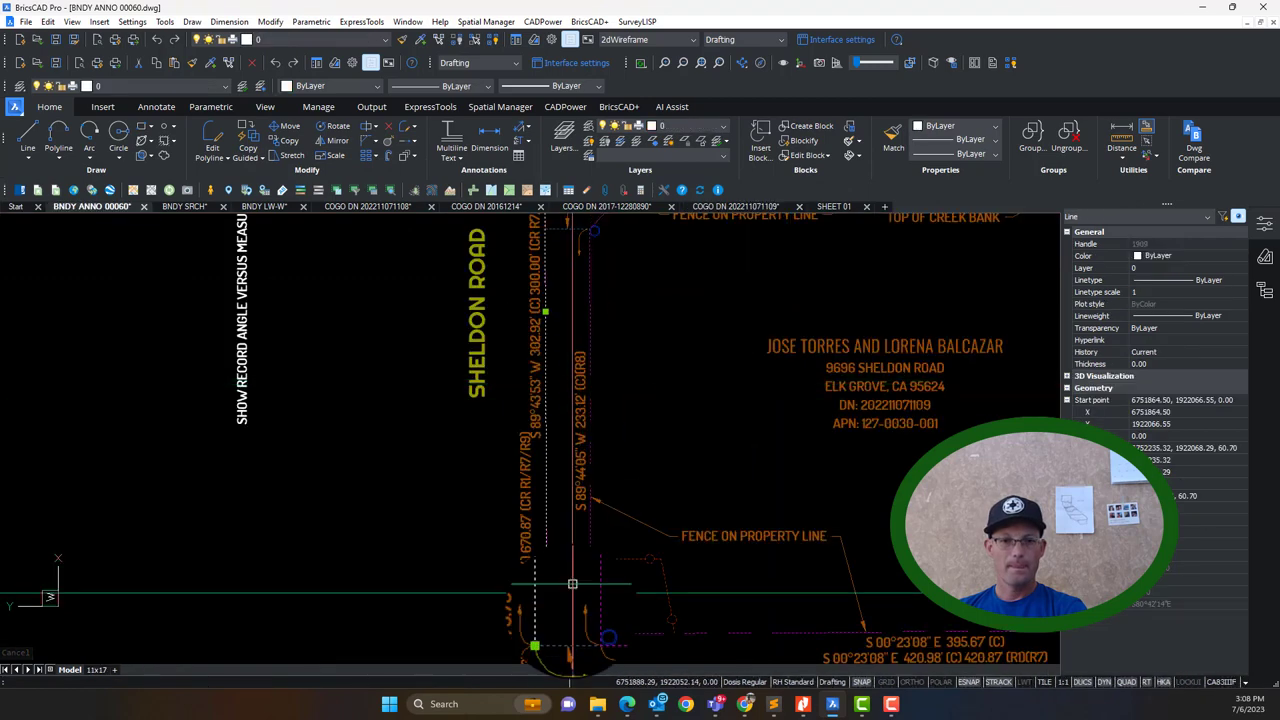
scroll(549, 626, "up", 3)
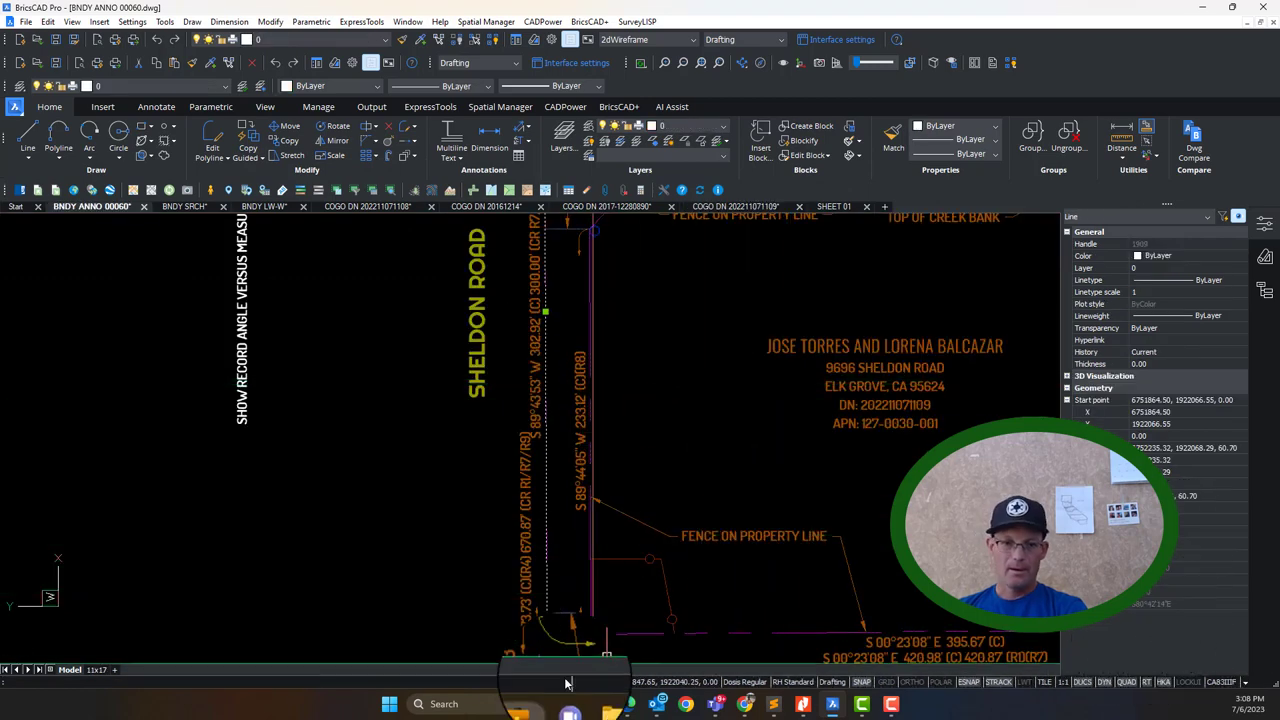
scroll(545, 343, "up", 2)
middle_click_drag(600, 240, 617, 440)
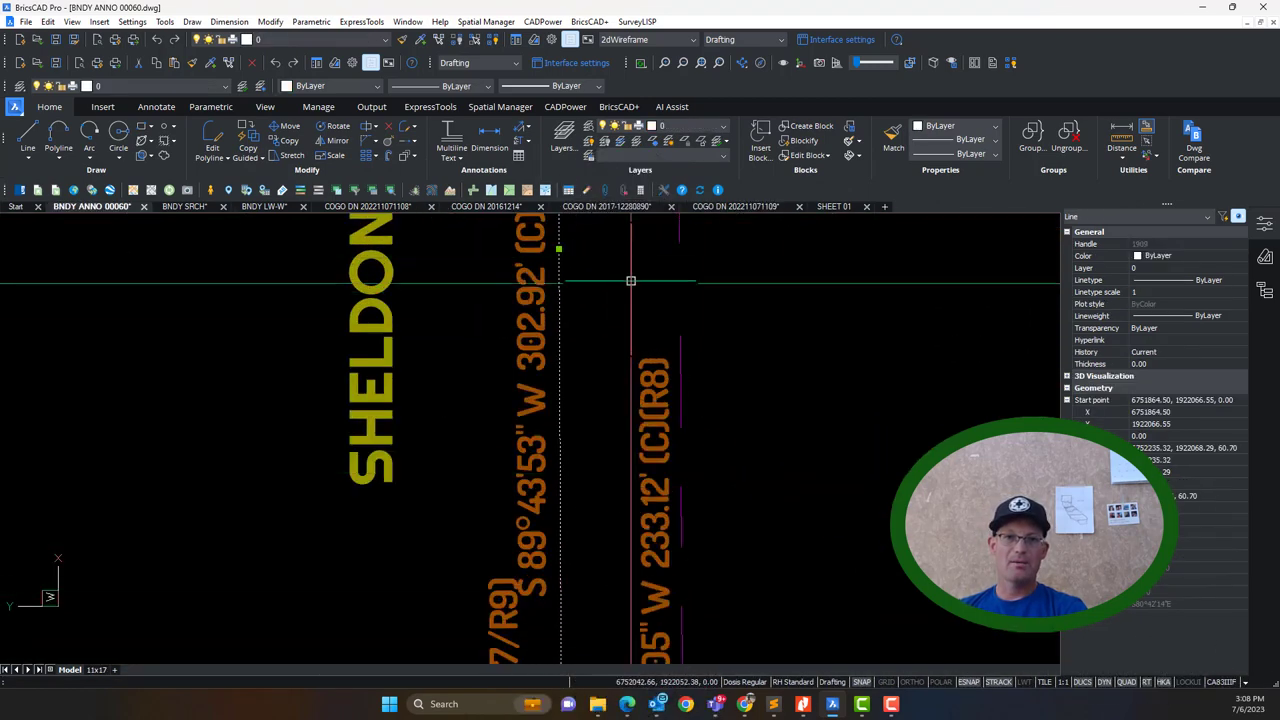
middle_click_drag(622, 230, 617, 620)
scroll(617, 533, "down", 3)
scroll(597, 409, "up", 6)
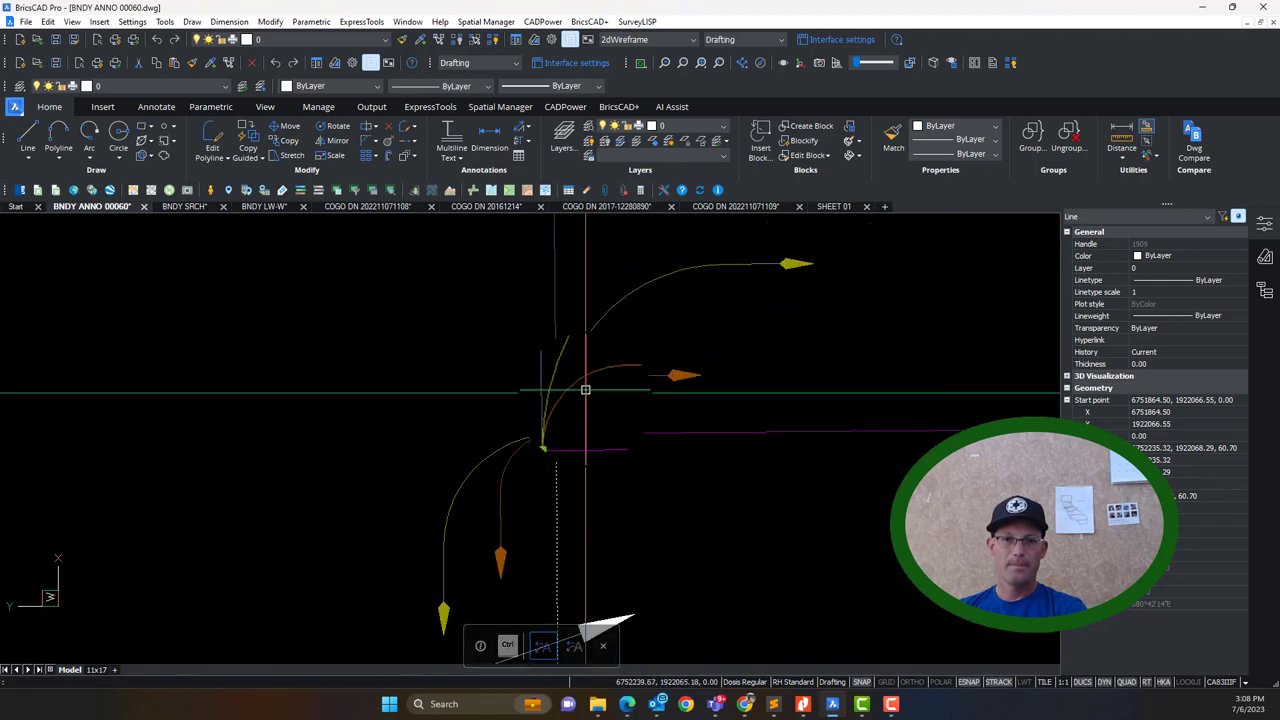
scroll(587, 425, "up", 3)
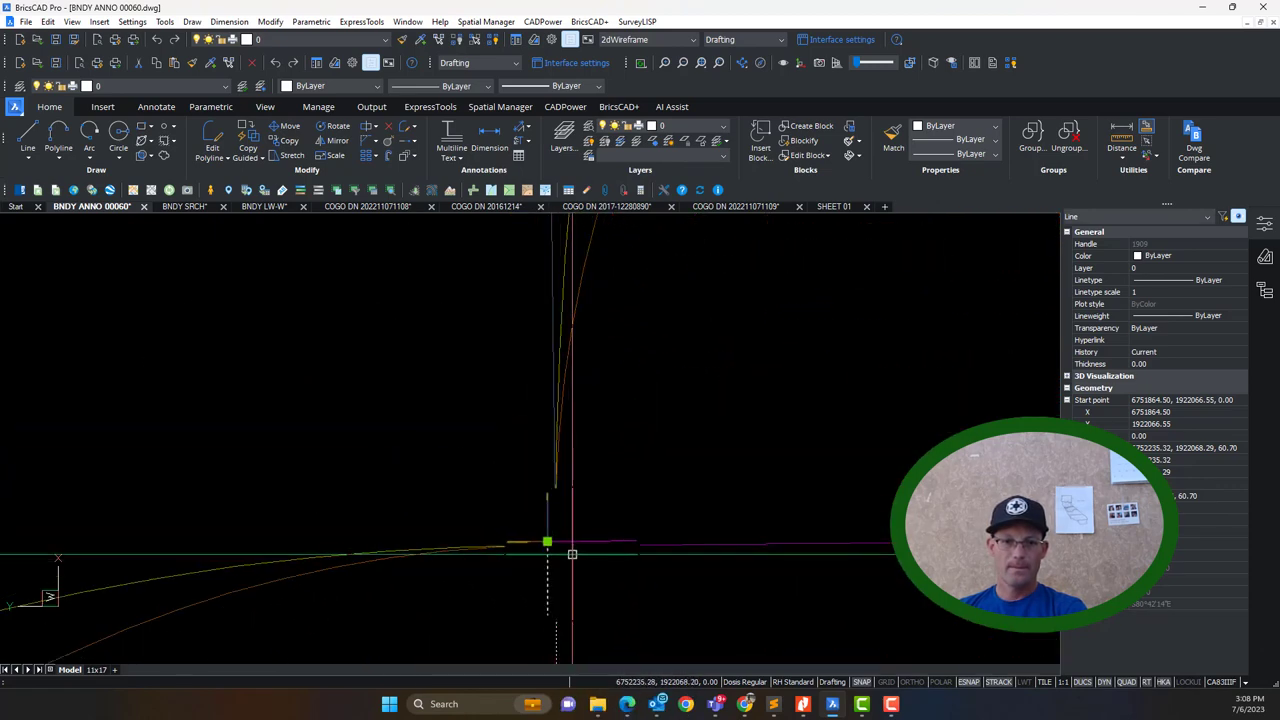
key("Escape")
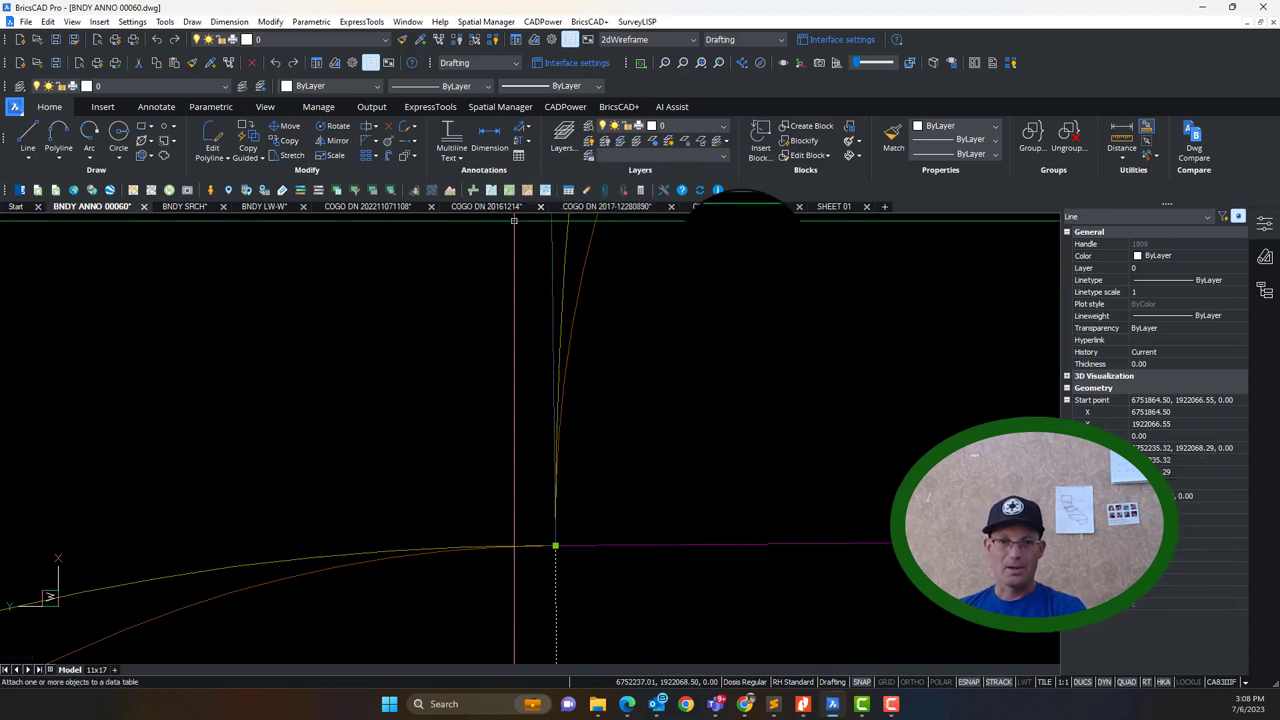
scroll(751, 391, "down", 8)
scroll(661, 372, "down", 5)
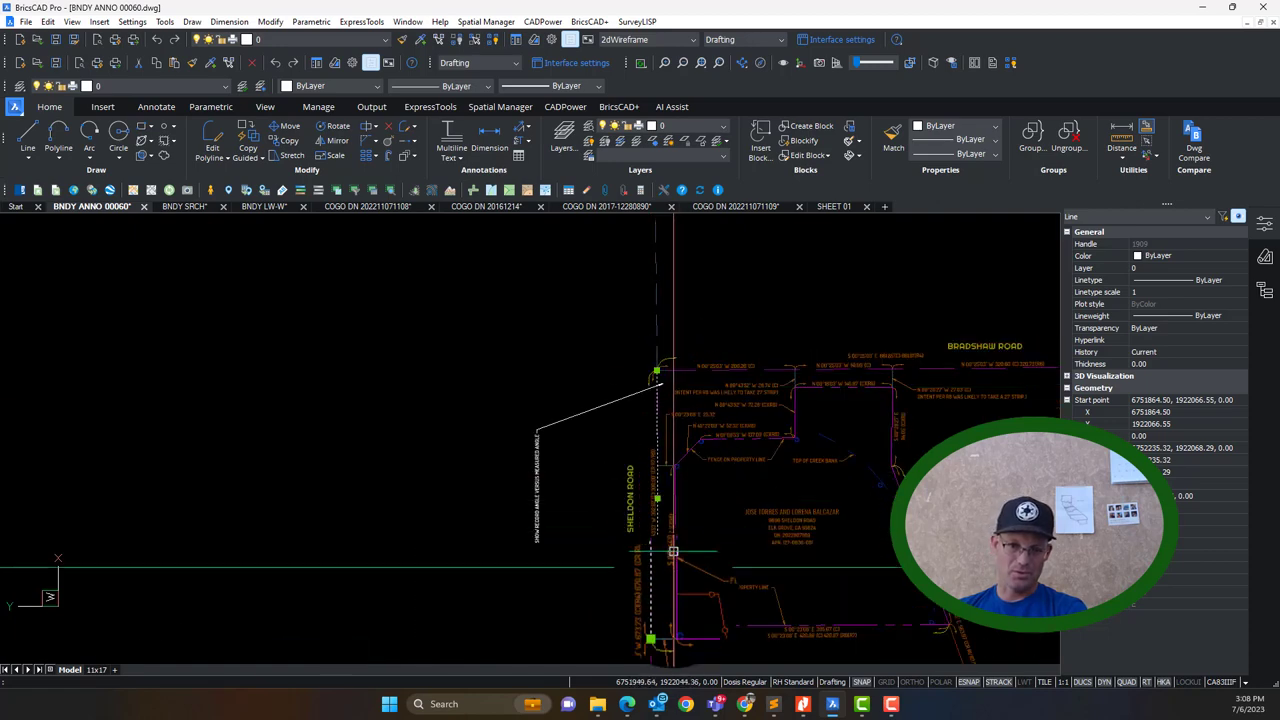
middle_click_drag(674, 566, 674, 462)
key("Escape")
scroll(661, 350, "up", 2)
scroll(658, 362, "up", 4)
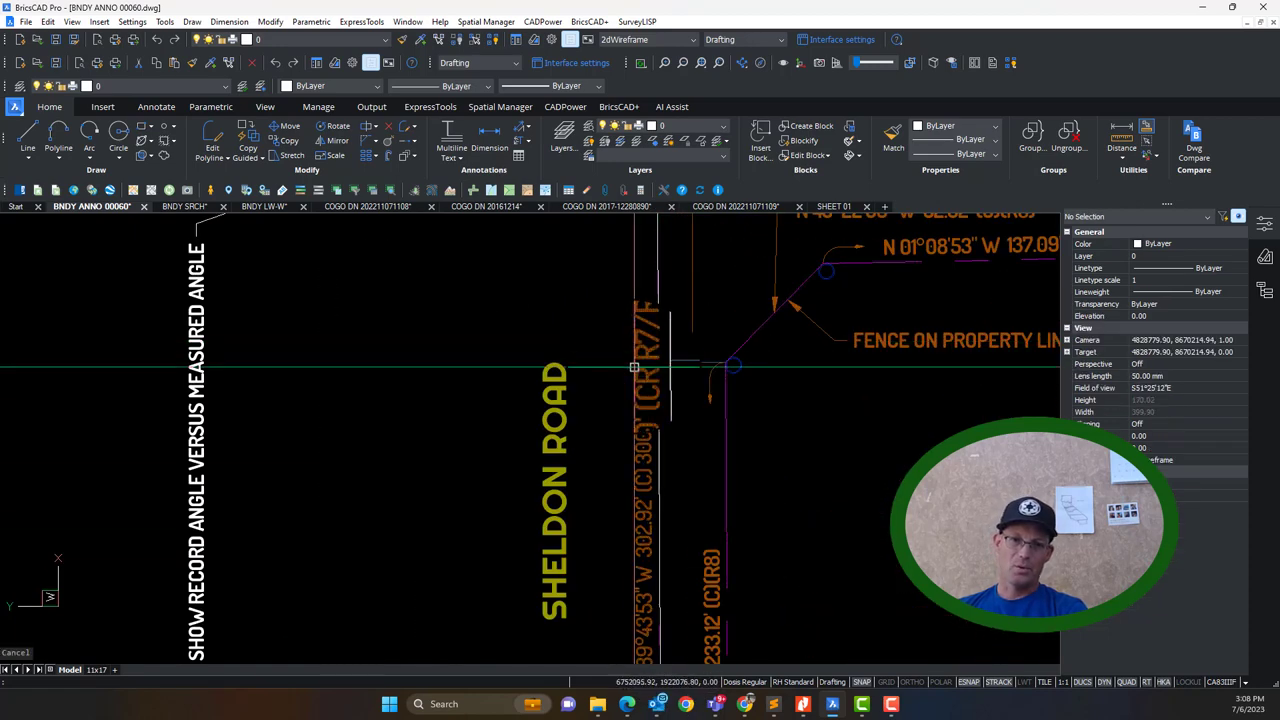
double_click(640, 372)
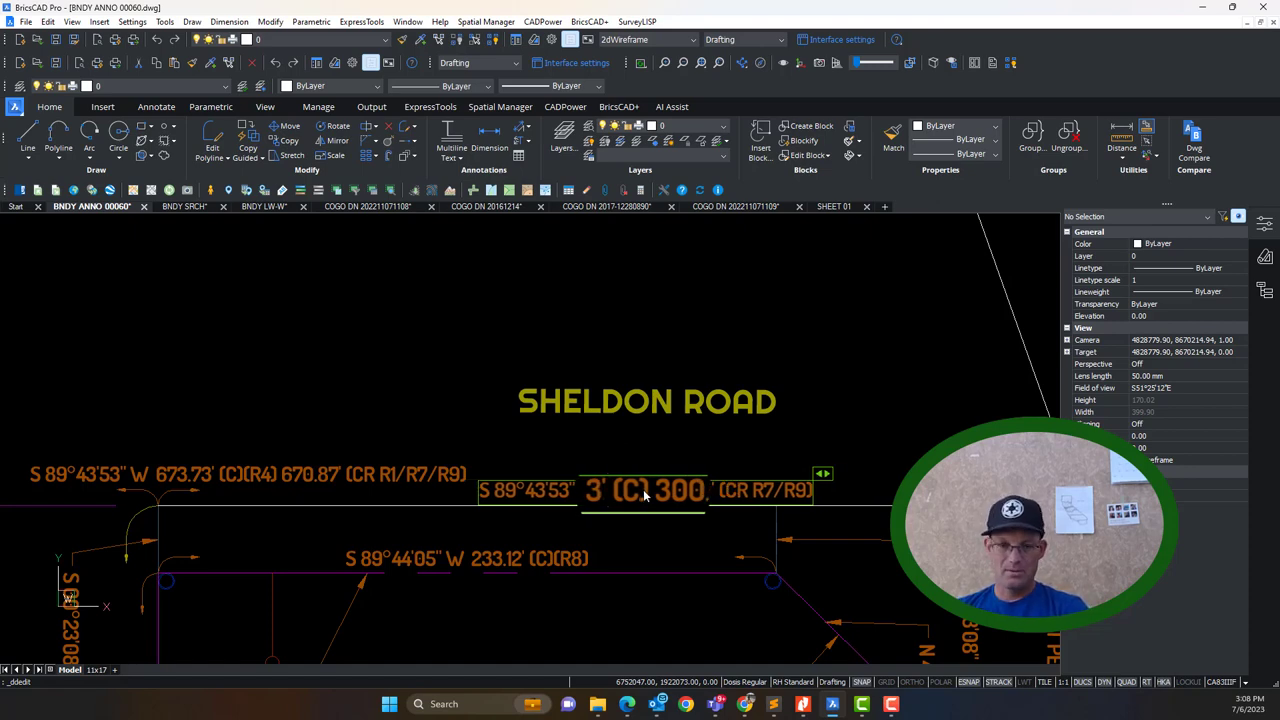
left_click(832, 206)
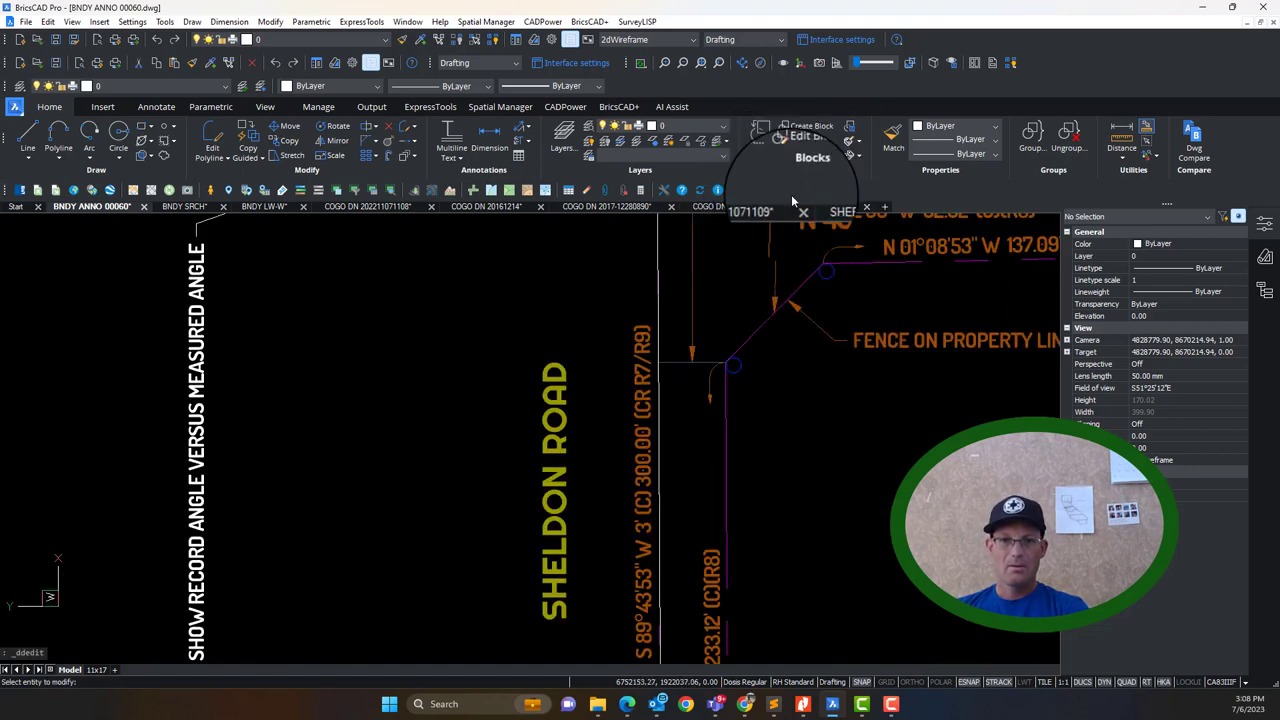
left_click(735, 207)
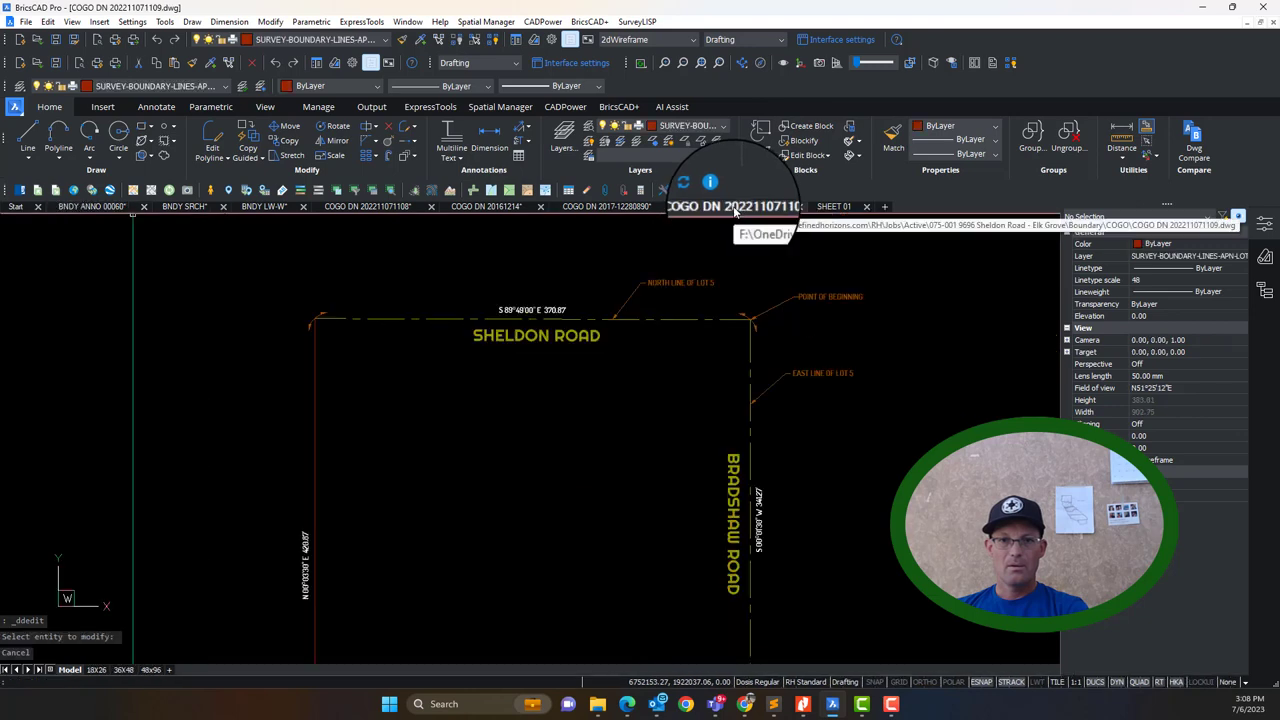
scroll(520, 330, "up", 3)
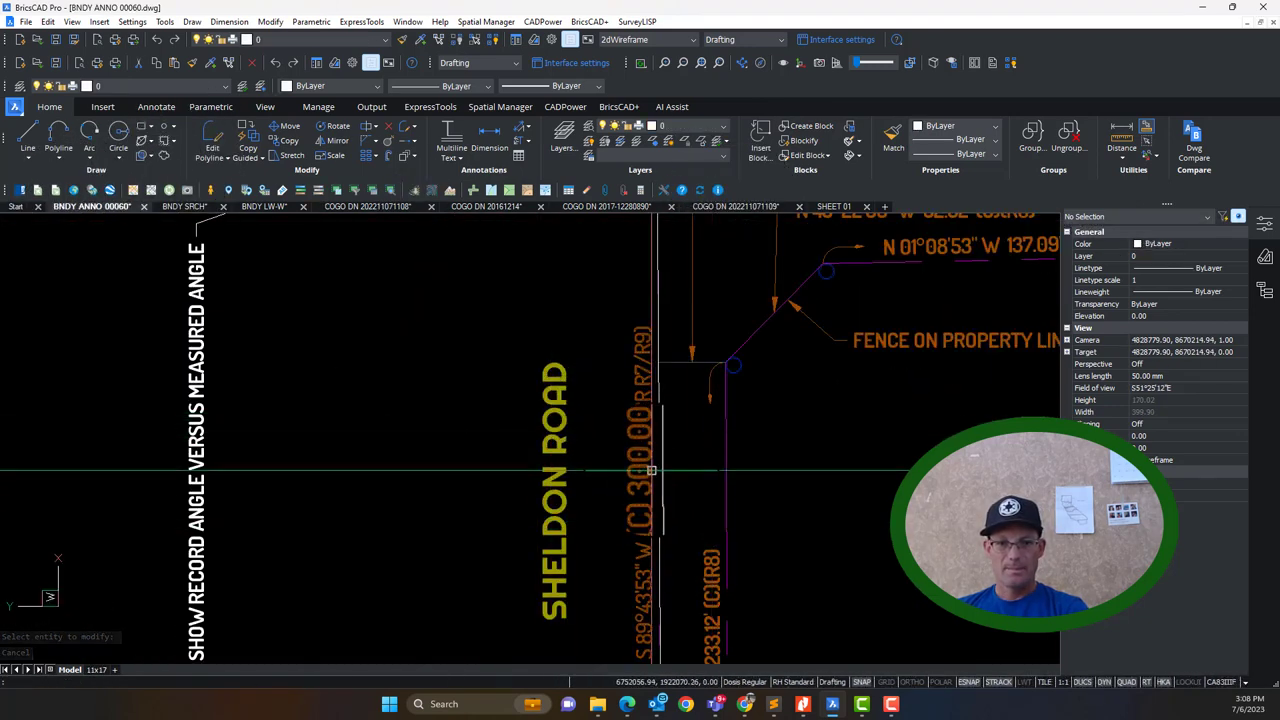
Set the copied Sheldon Road label's distance to 370.87' and replace its 300.00' (CR R7/R9) record text, so the distance reads 370.87' (C)(R1).
left_click(646, 469)
double_click(646, 469)
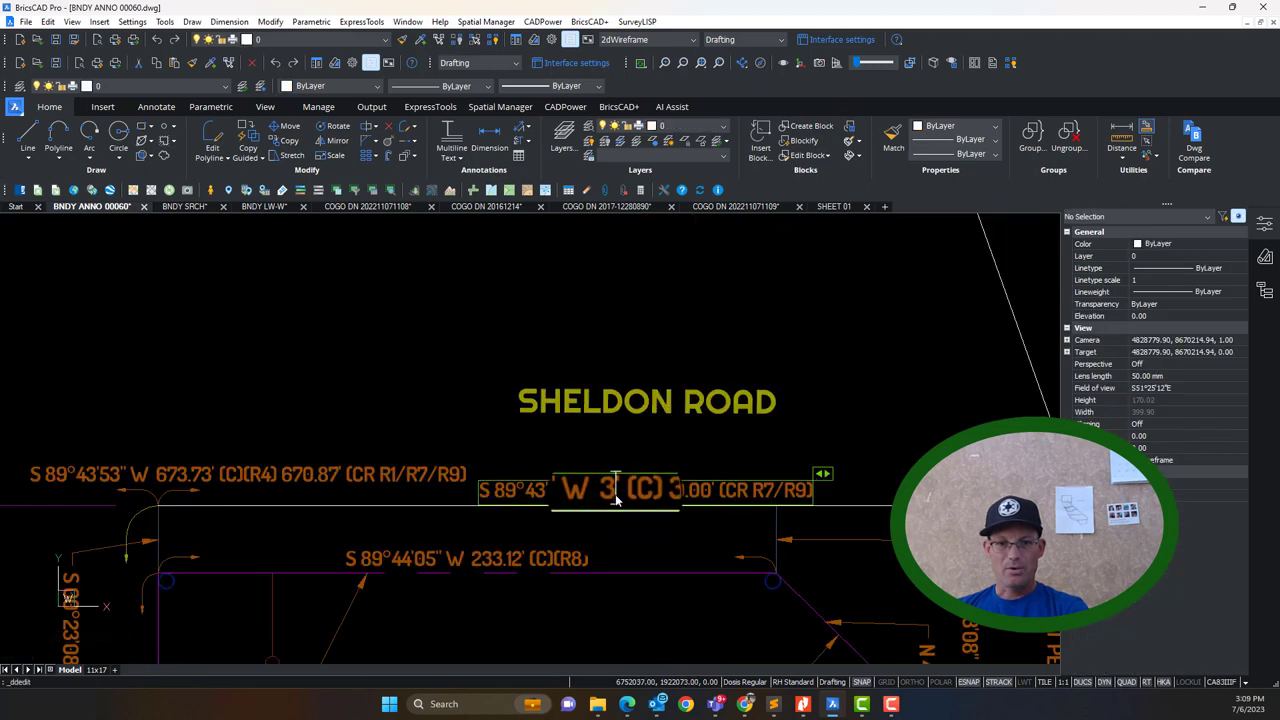
type("70.87")
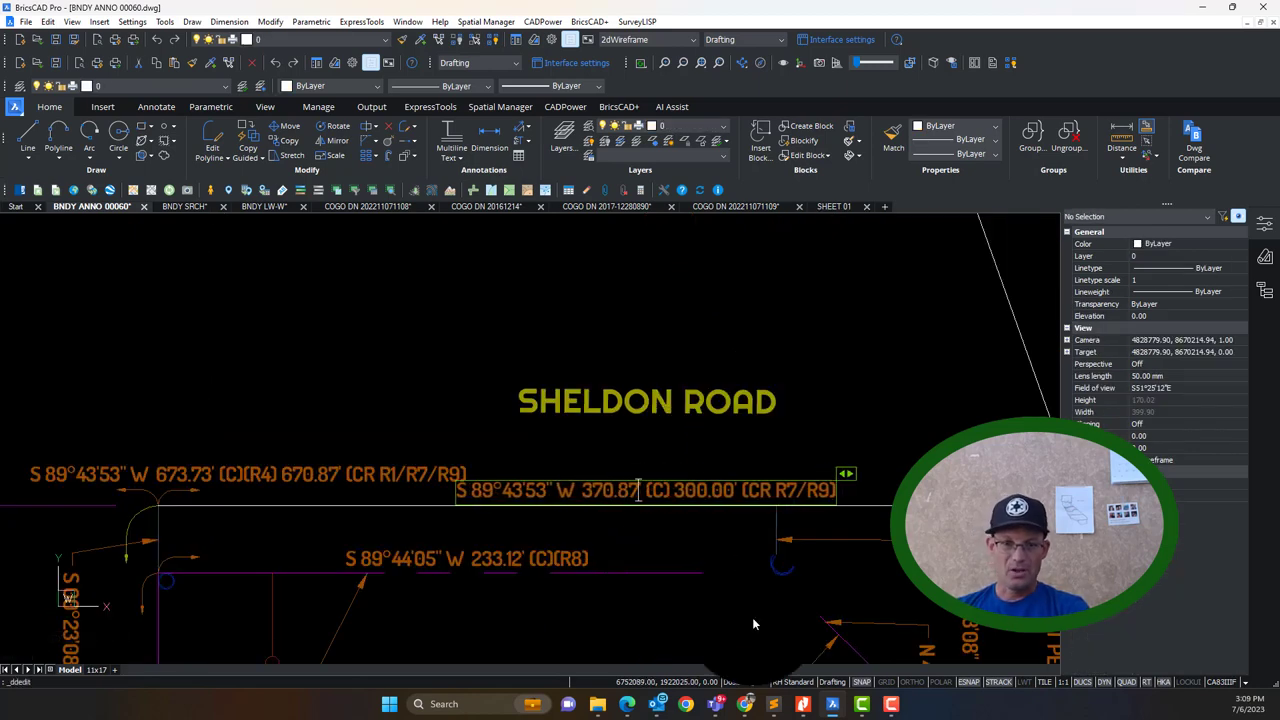
left_click_drag(676, 490, 836, 513)
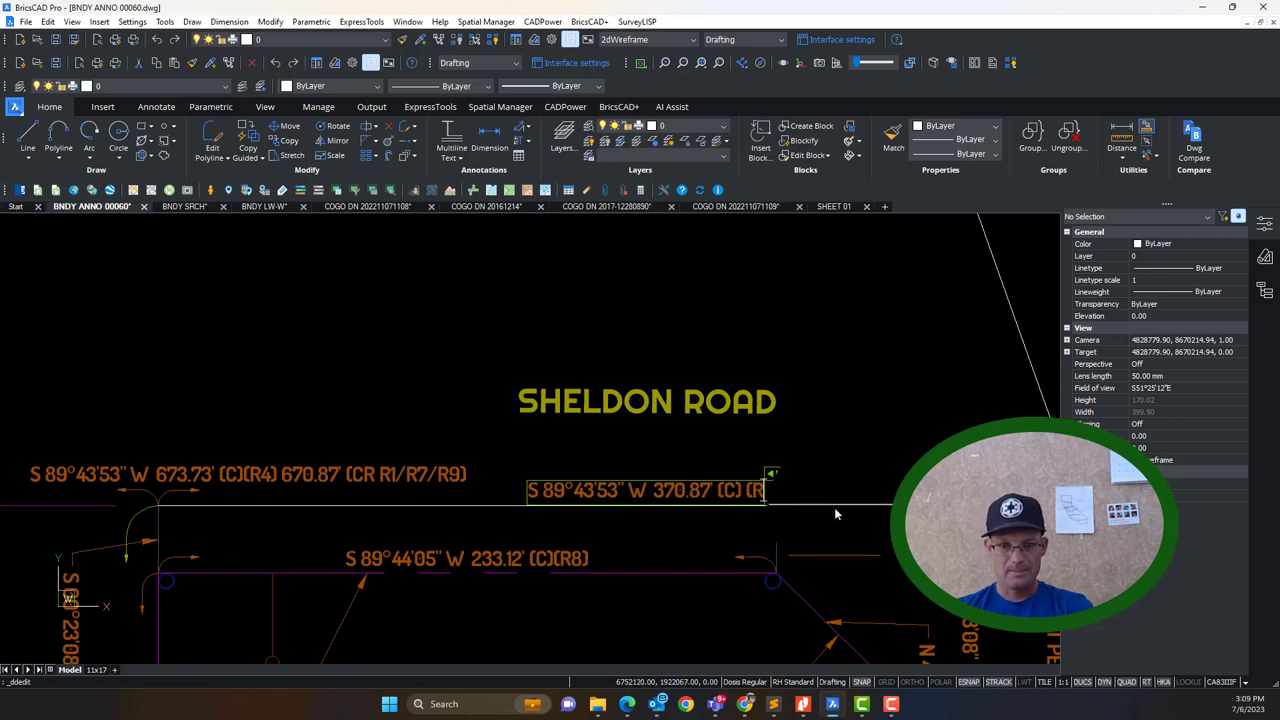
type("(R1)")
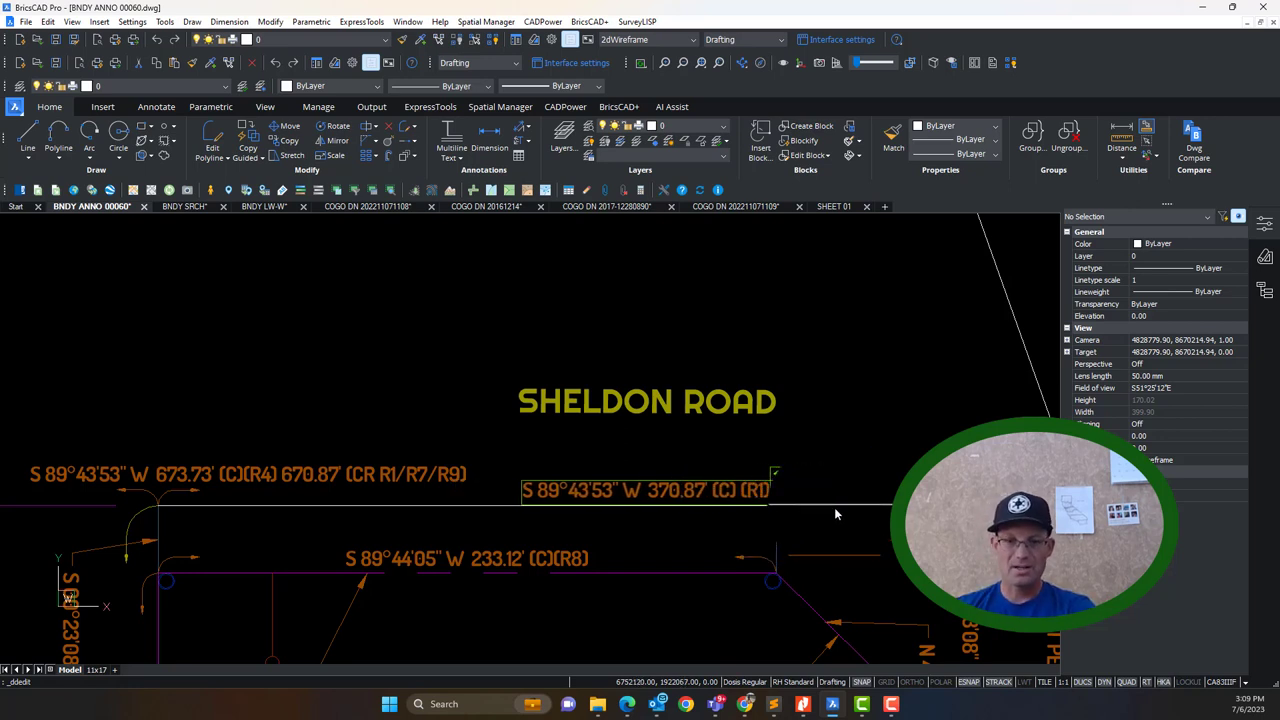
scroll(745, 500, "up", 3)
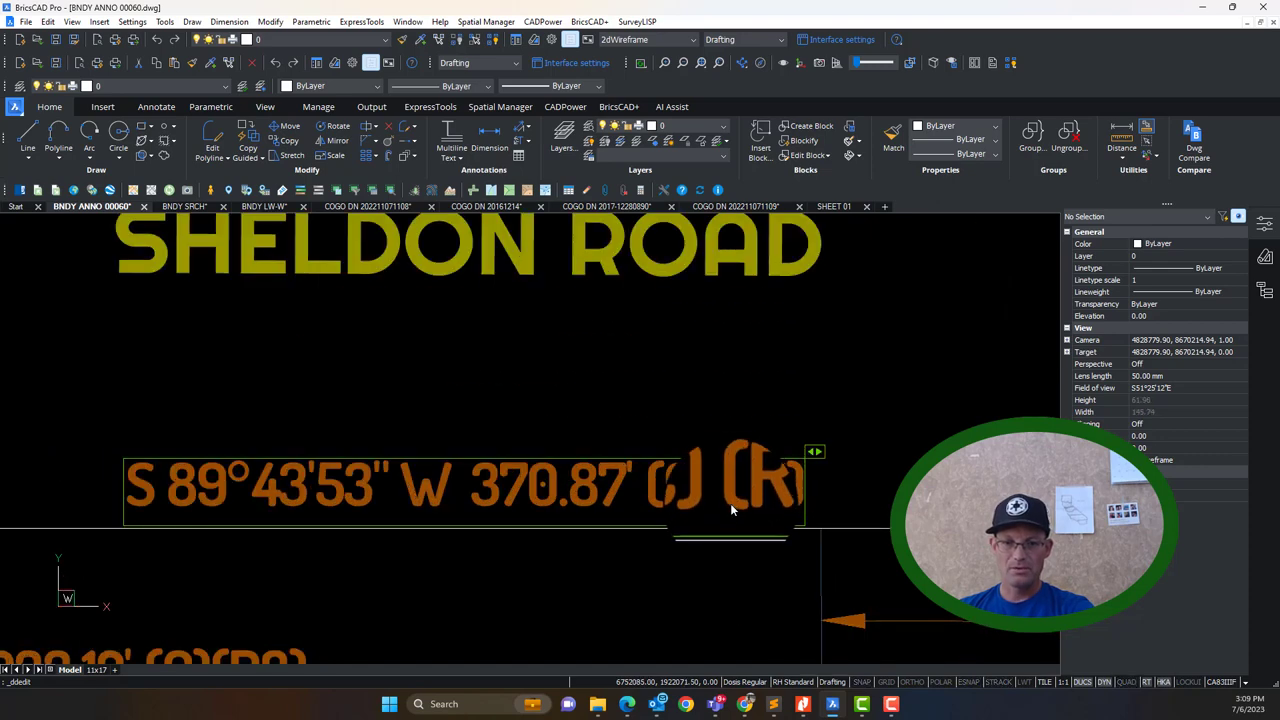
left_click(730, 508)
key("BackSpace")
left_click(723, 400)
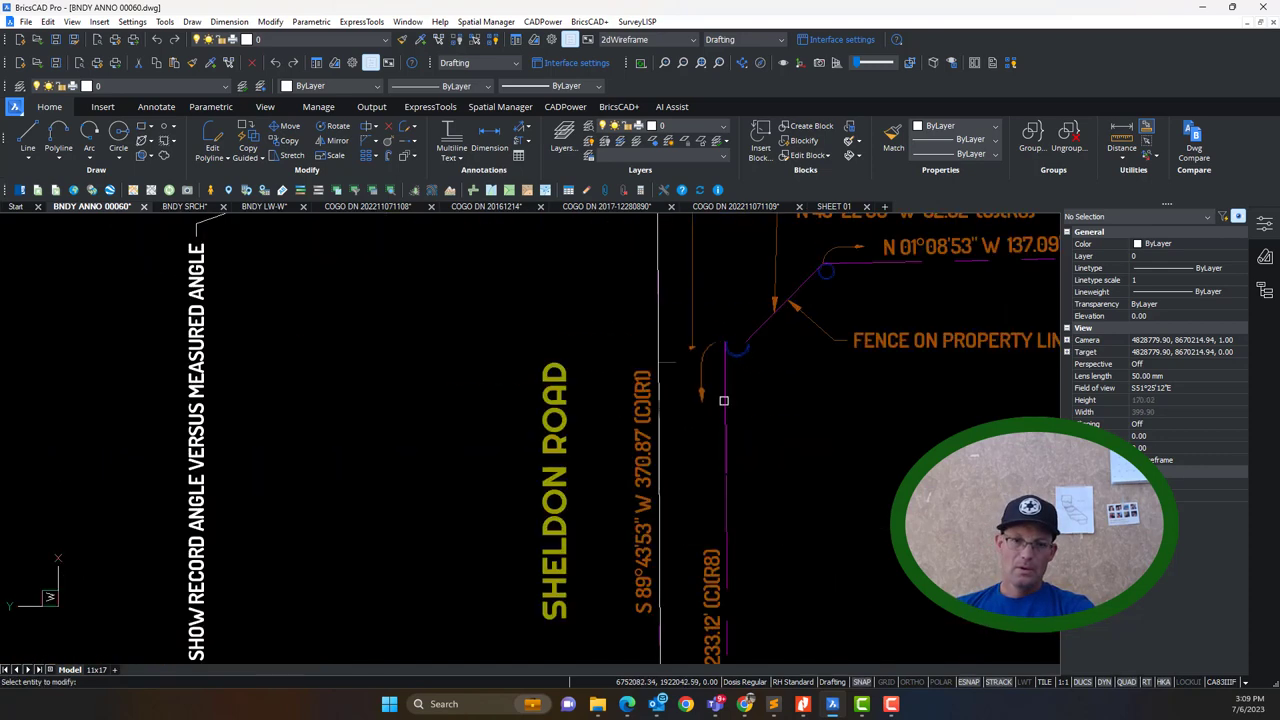
scroll(730, 426, "down", 6)
key("Escape")
Examine the bearing and distance labels along Sheldon Road beside the fenced parcel.
scroll(718, 486, "up", 1)
scroll(718, 559, "up", 10)
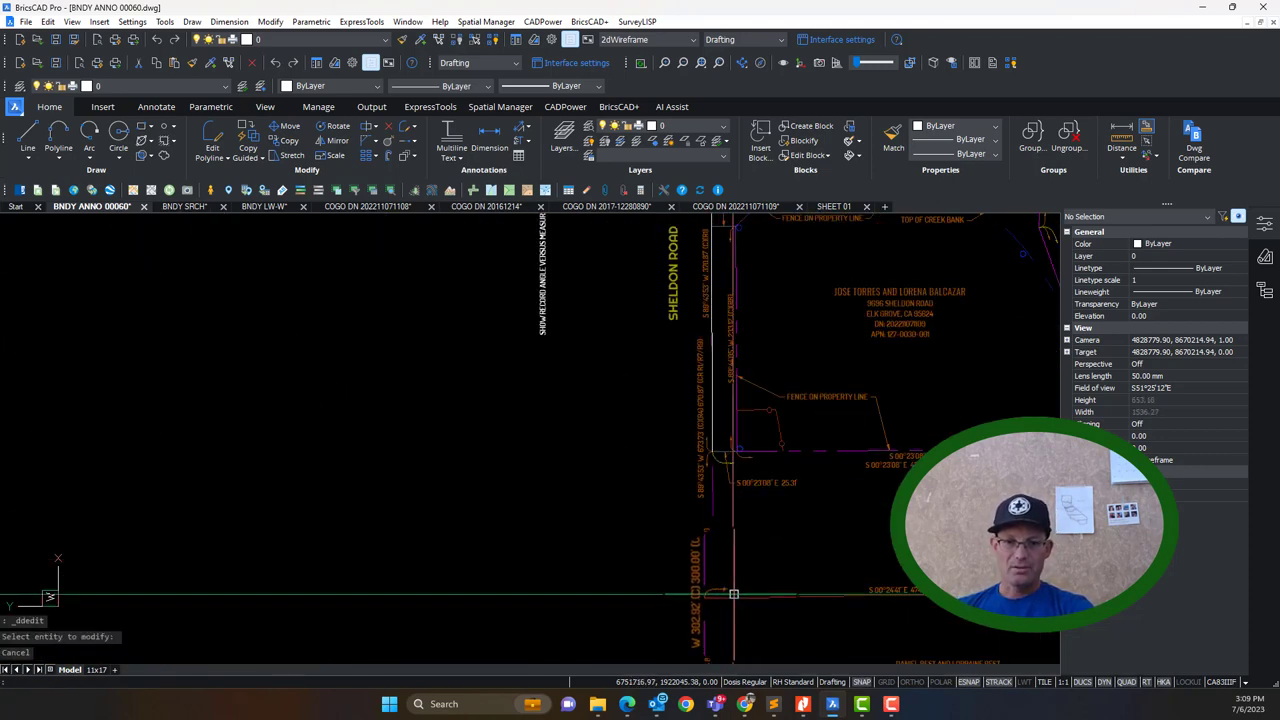
scroll(702, 364, "down", 5)
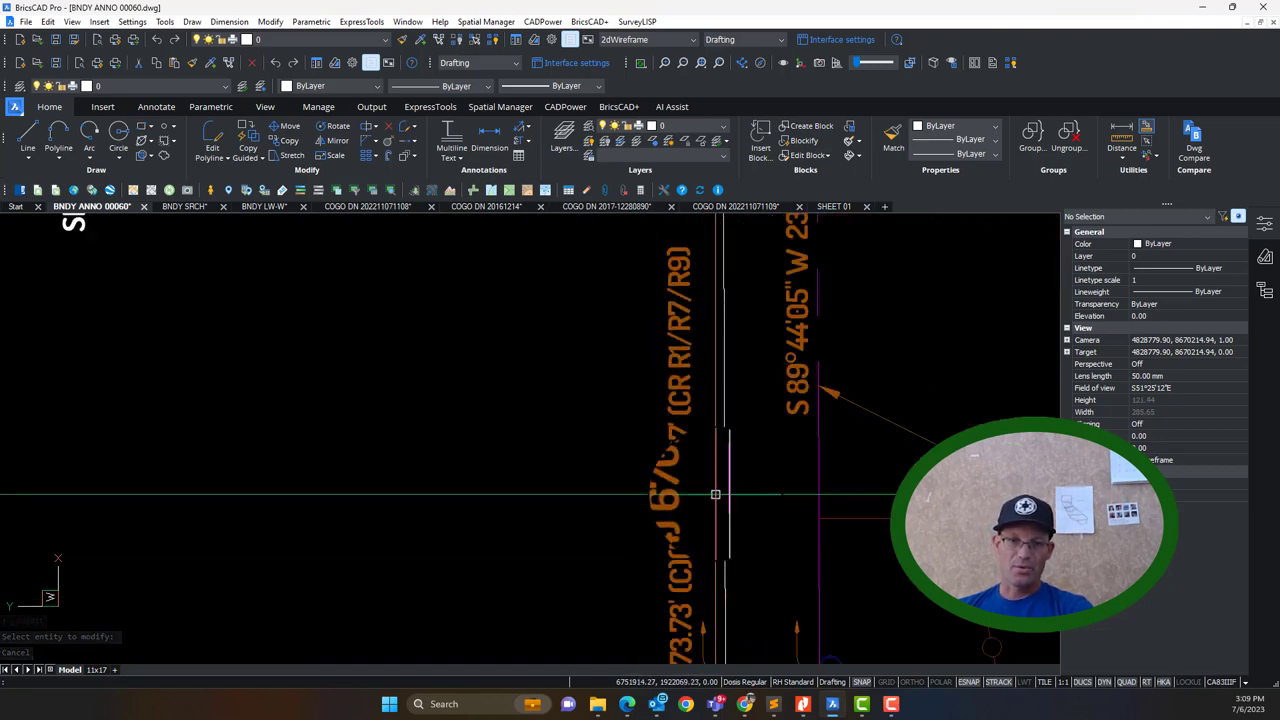
scroll(681, 416, "up", 4)
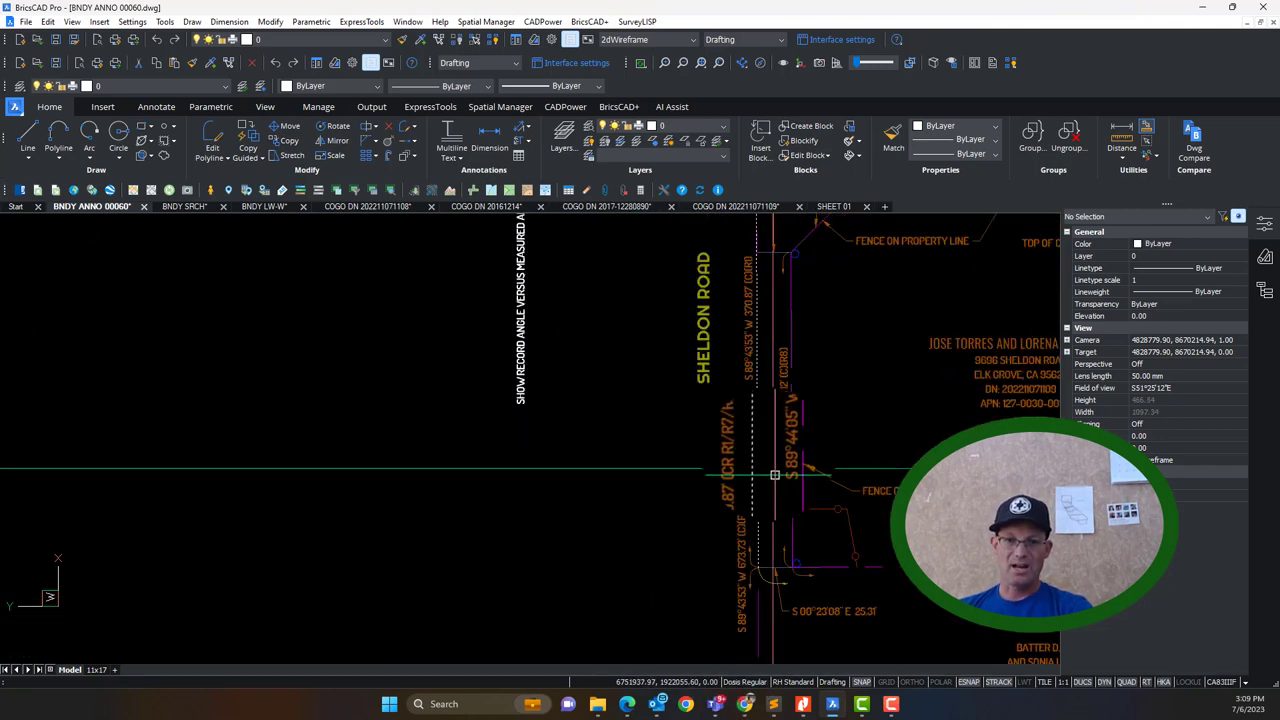
scroll(700, 470, "down", 4)
scroll(705, 491, "up", 2)
scroll(705, 491, "down", 5)
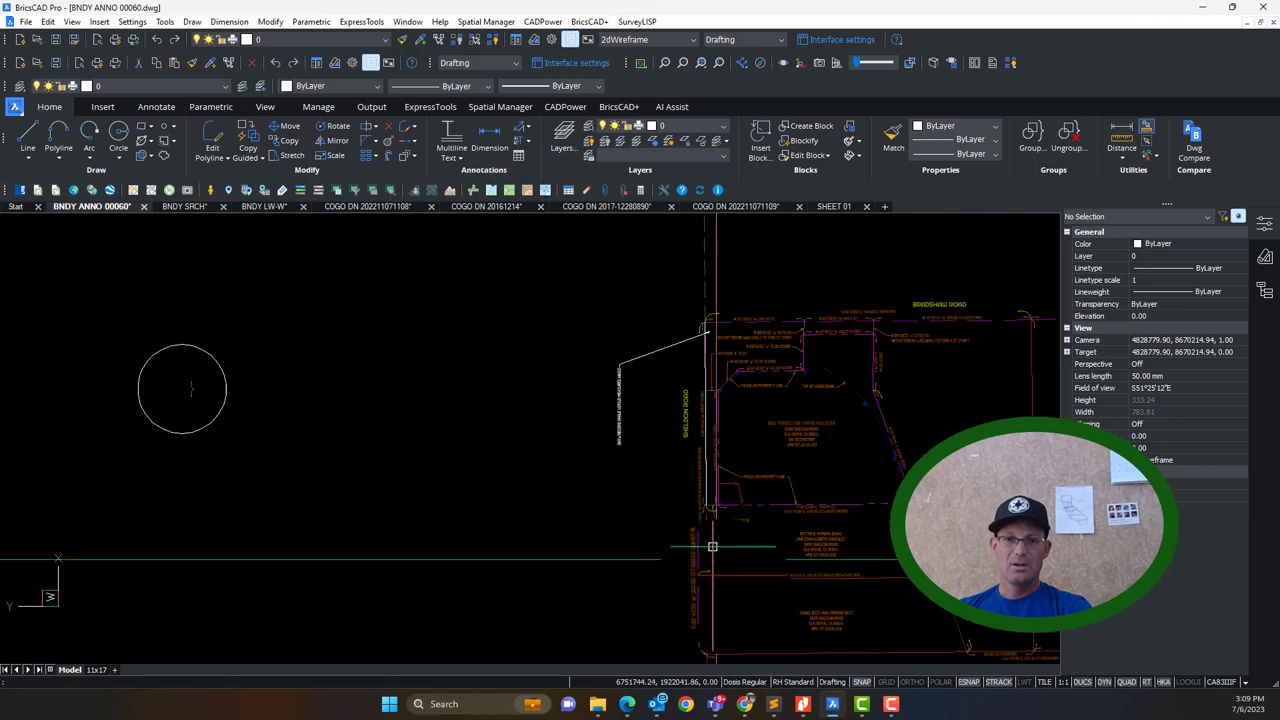
scroll(708, 509, "up", 3)
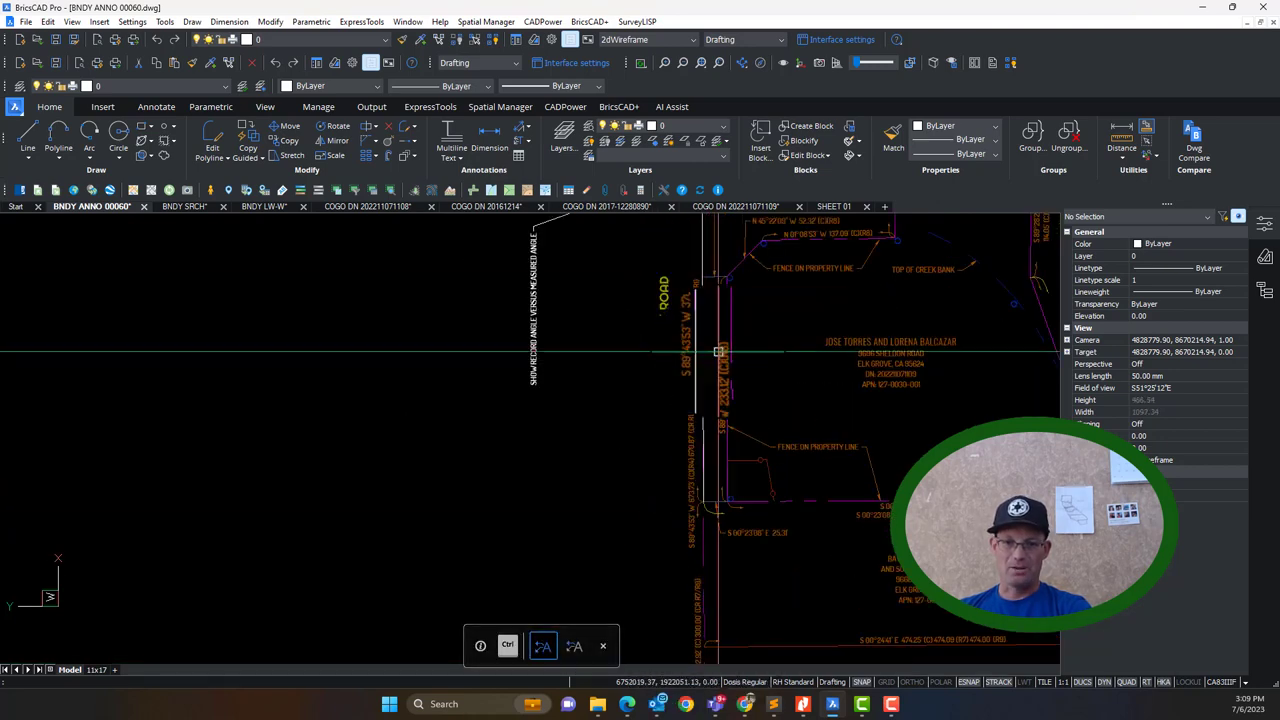
scroll(710, 350, "up", 6)
scroll(730, 325, "down", 4)
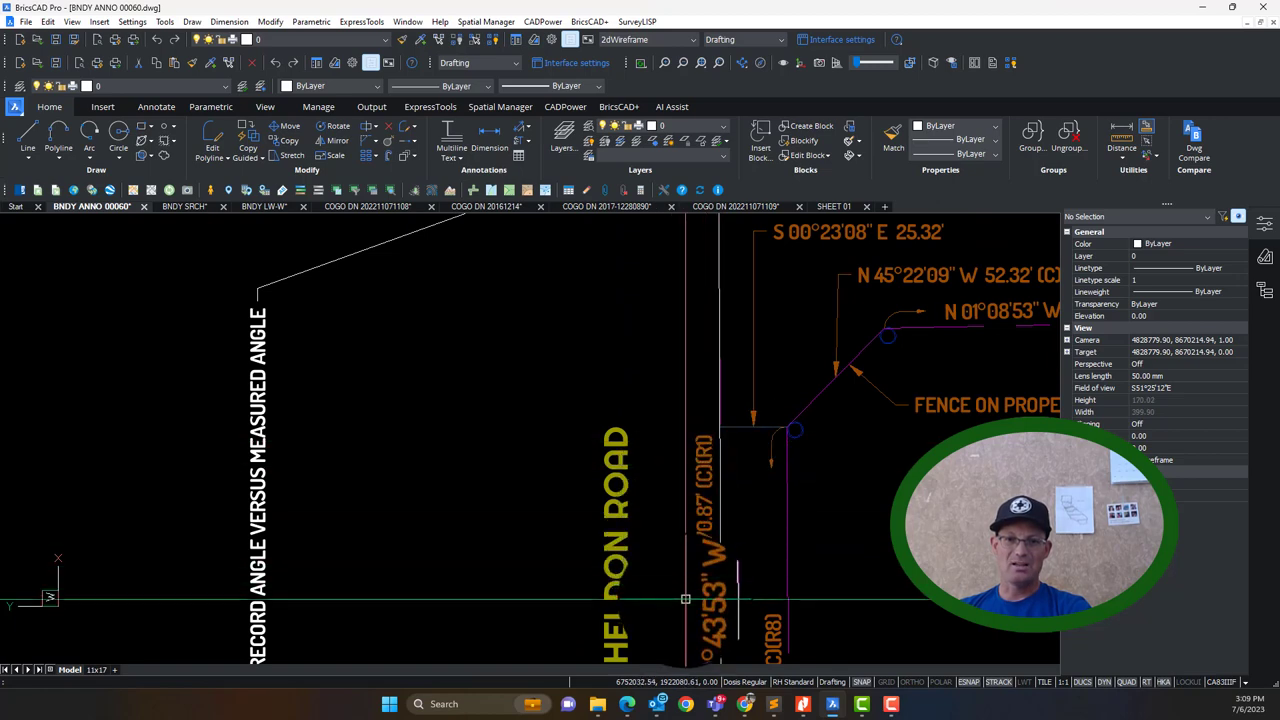
Examine the 302.92' (C) 300.00' (CR R7/R9) label and the Sheldon Road frontage of the two adjoining lots.
middle_click_drag(686, 590, 628, 192)
middle_click_drag(654, 520, 623, 136)
middle_click_drag(704, 506, 682, 258)
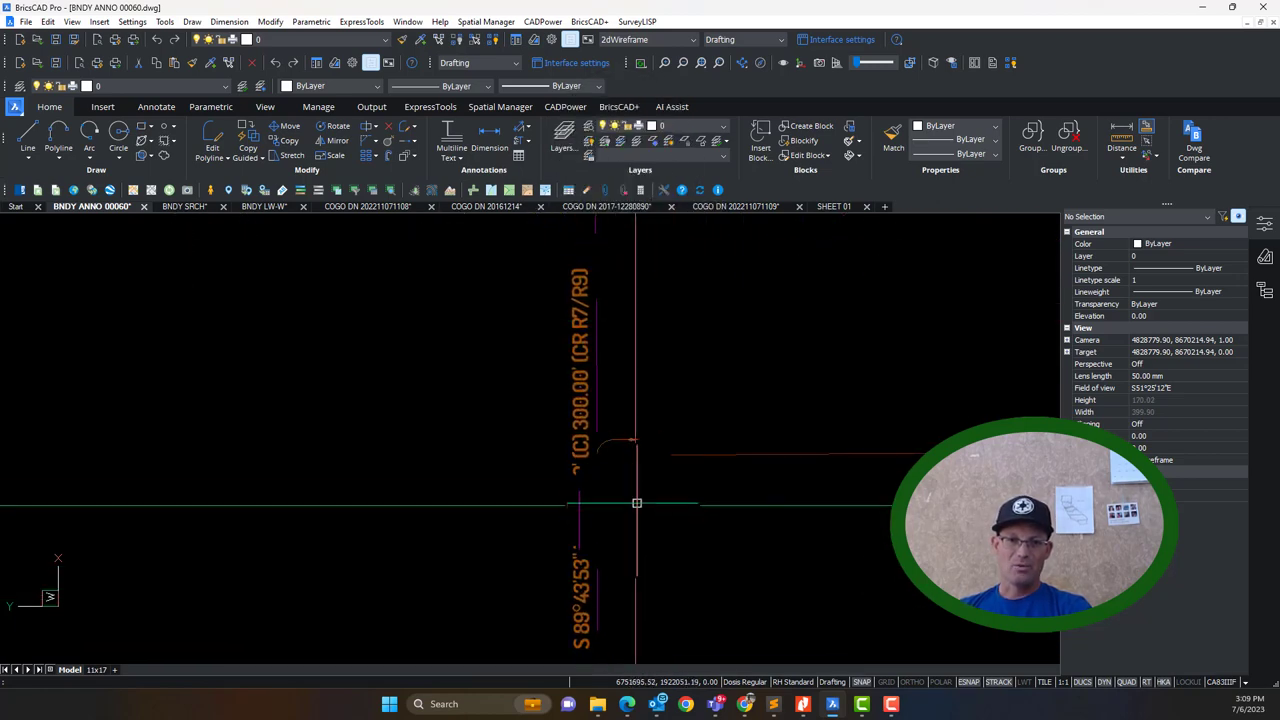
scroll(594, 519, "up", 3)
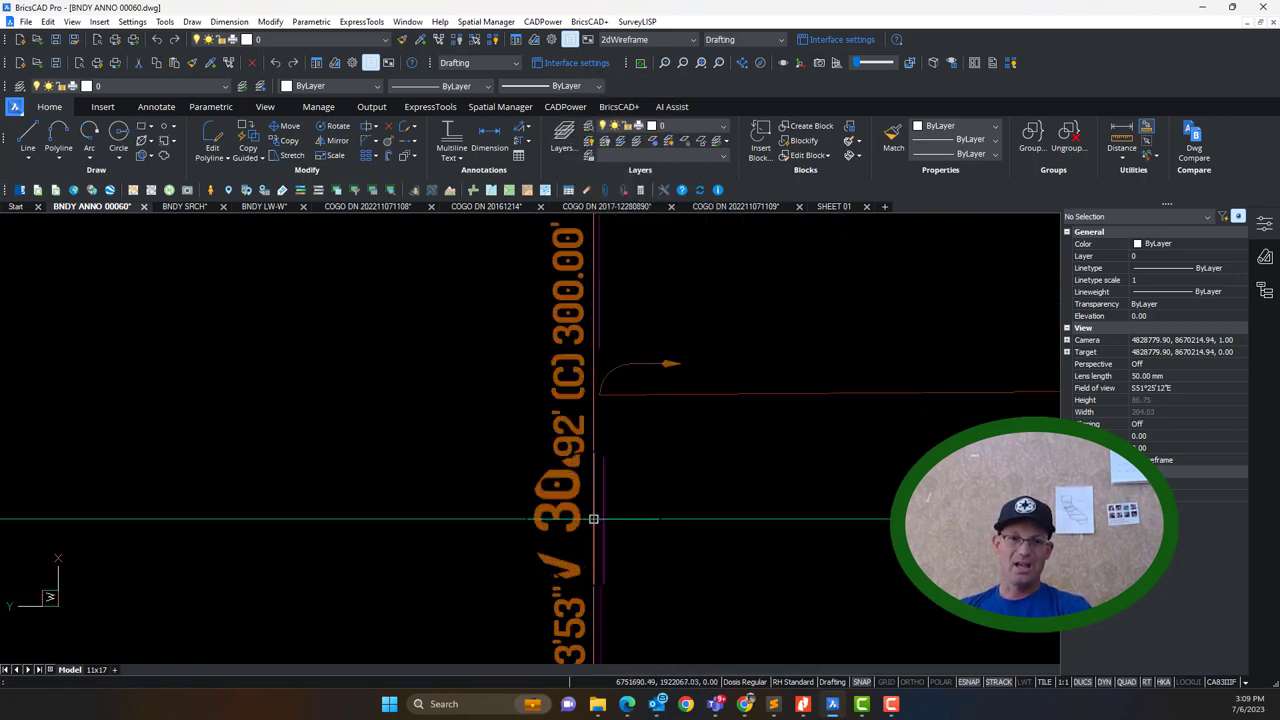
scroll(593, 519, "down", 3)
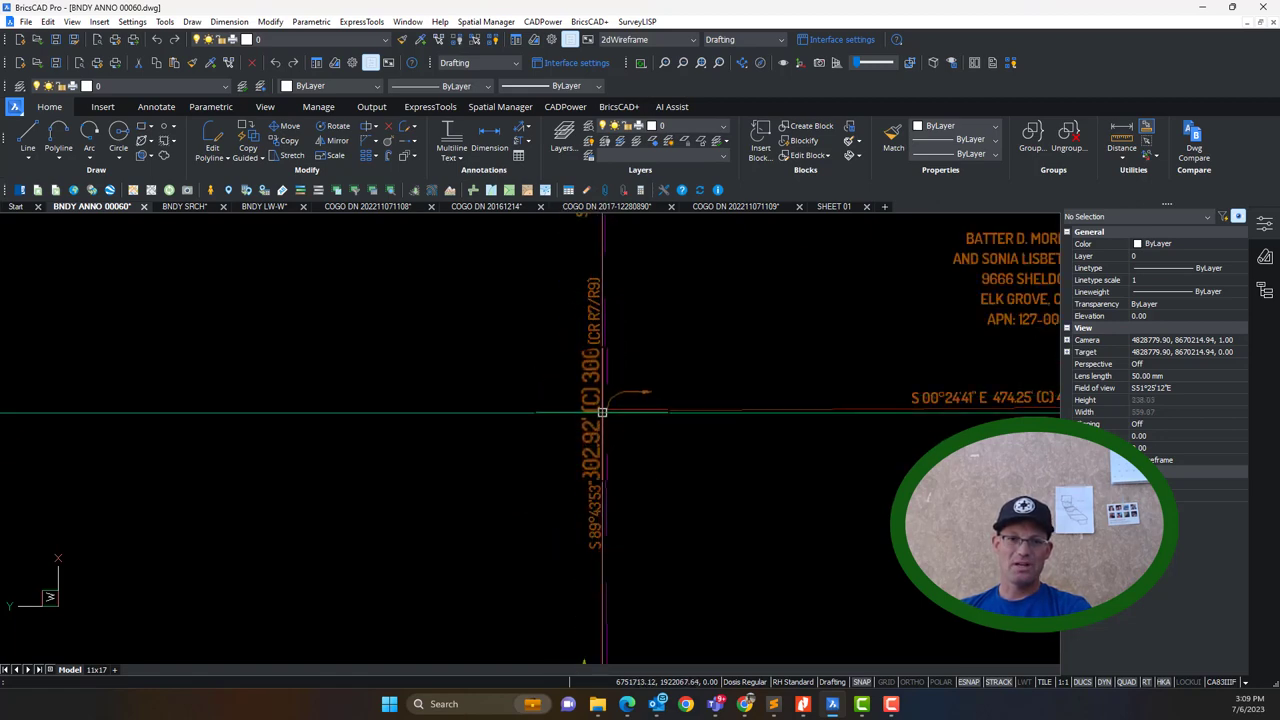
scroll(602, 412, "down", 5)
scroll(602, 415, "up", 3)
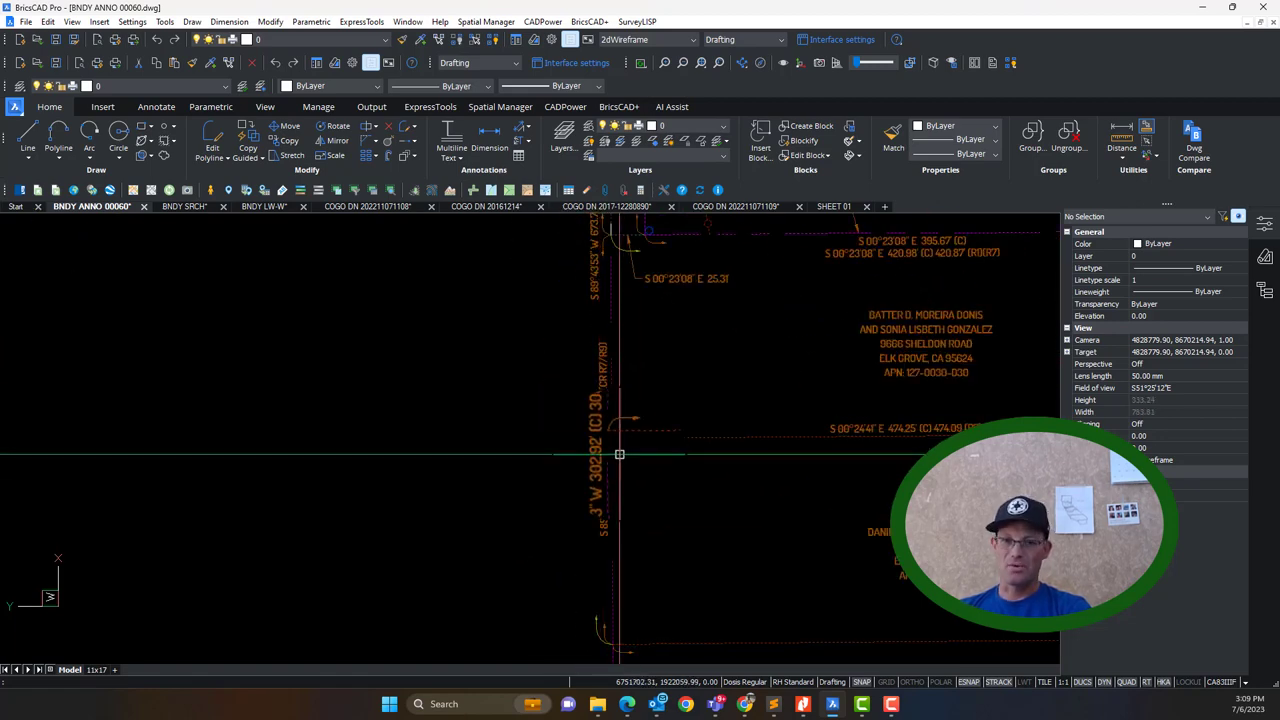
scroll(619, 454, "up", 2)
scroll(600, 437, "down", 6)
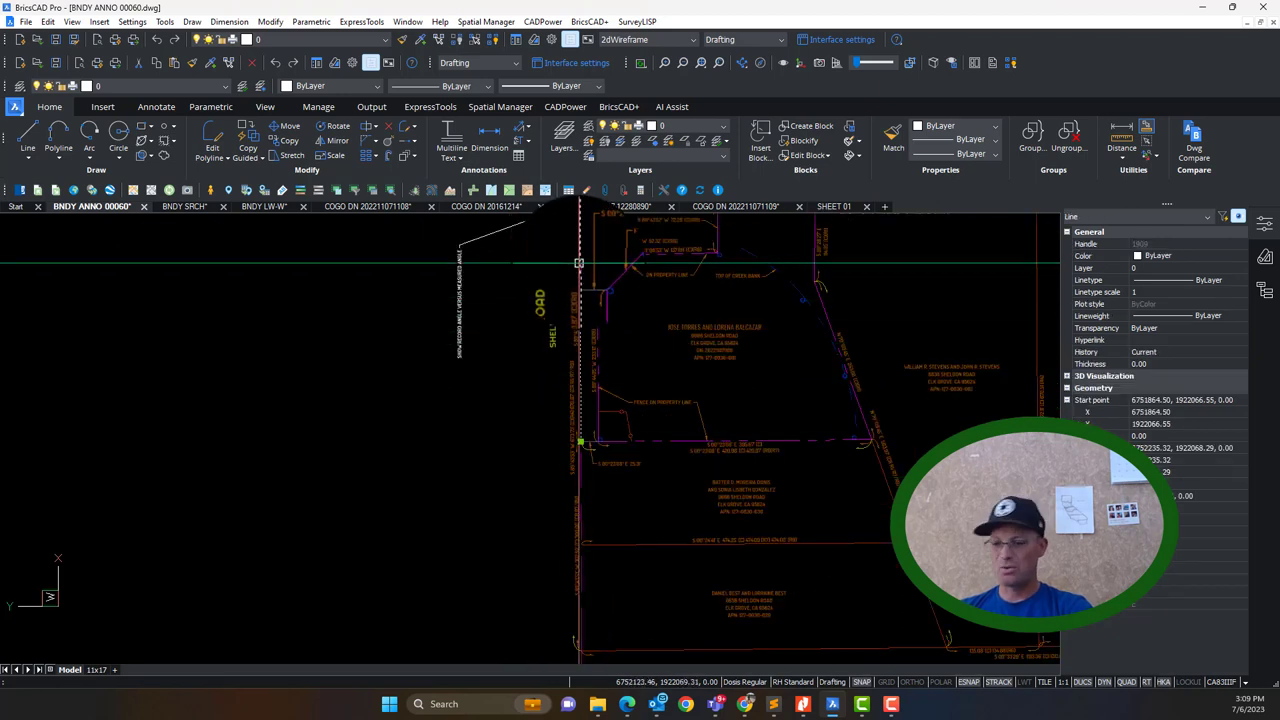
Review the fenced parcel and its adjoining lots, checking their boundary lines and labels from Bradshaw Road to the farthest lot.
middle_click_drag(749, 546, 689, 537)
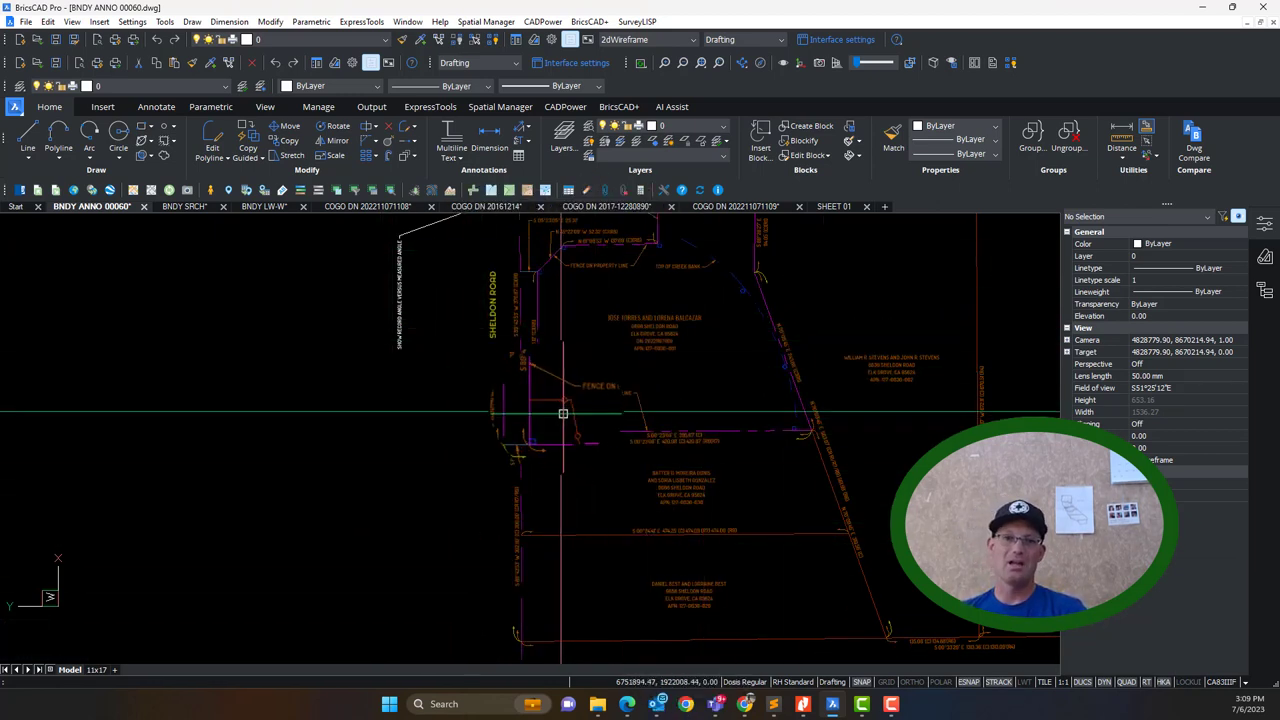
middle_click_drag(540, 368, 536, 423)
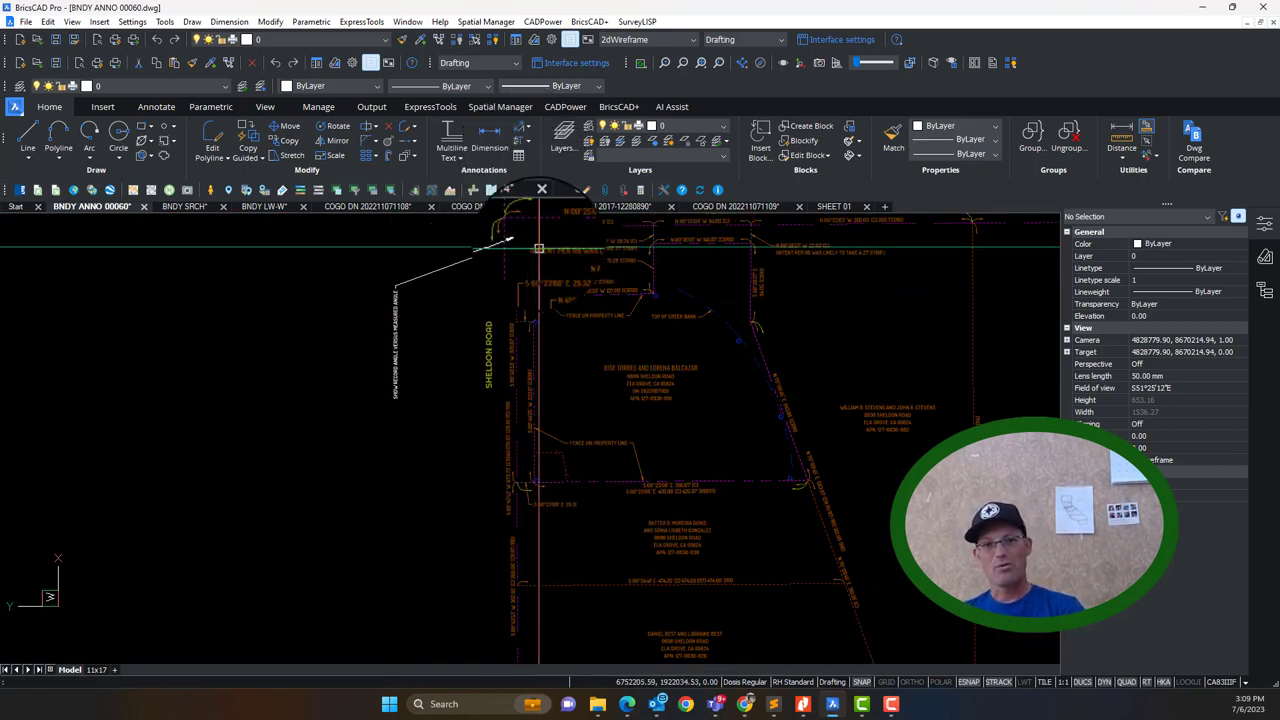
mouse_move(547, 476)
middle_mouse_down()
mouse_move(548, 455)
mouse_move(564, 583)
middle_mouse_up()
middle_click_drag(579, 421, 571, 524)
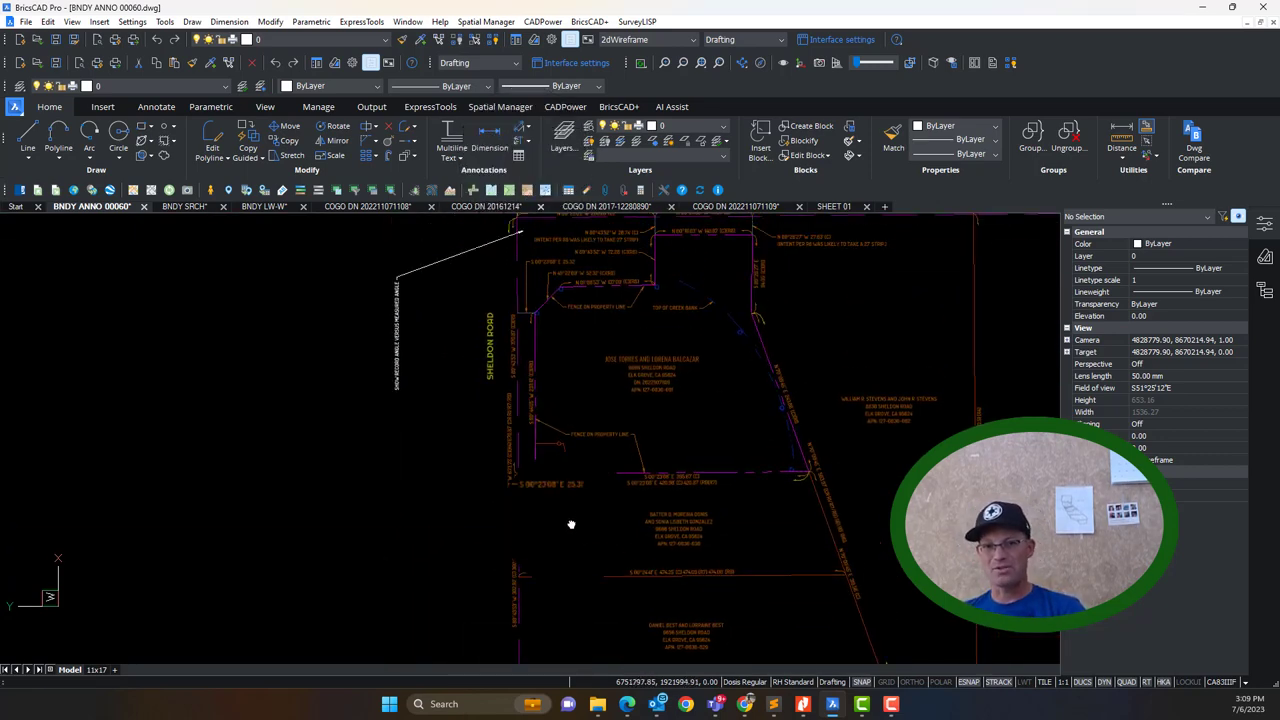
mouse_move(570, 459)
middle_mouse_down("ctrl")
mouse_move(600, 251)
mouse_move(540, 430)
middle_mouse_up("ctrl")
middle_click_drag(548, 517, 563, 306)
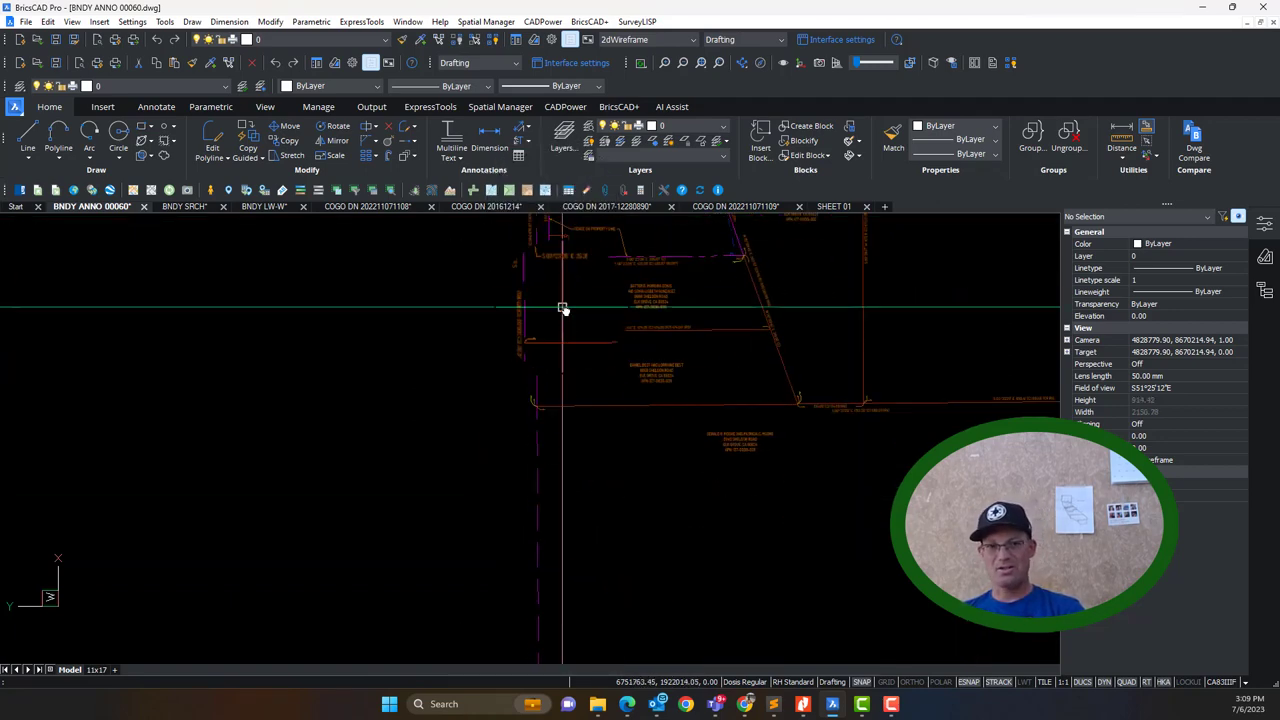
scroll(558, 278, "up", 3)
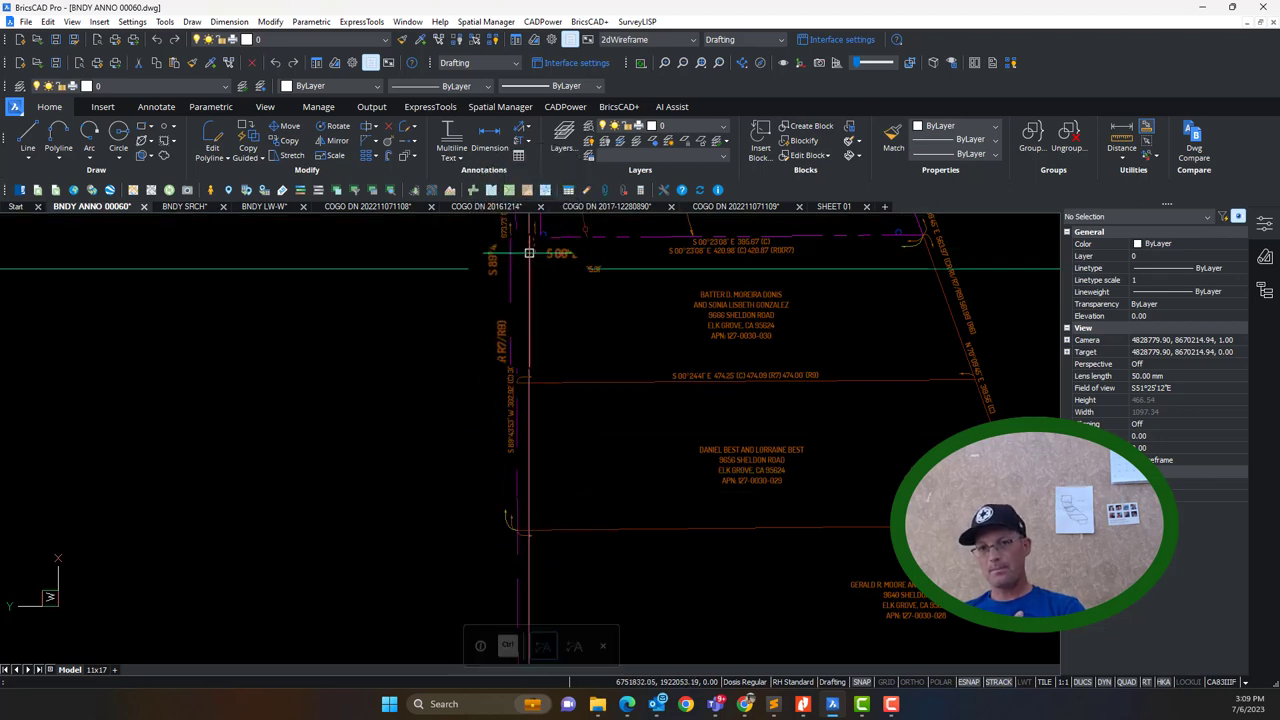
middle_click_drag(529, 253, 531, 241, "ctrl")
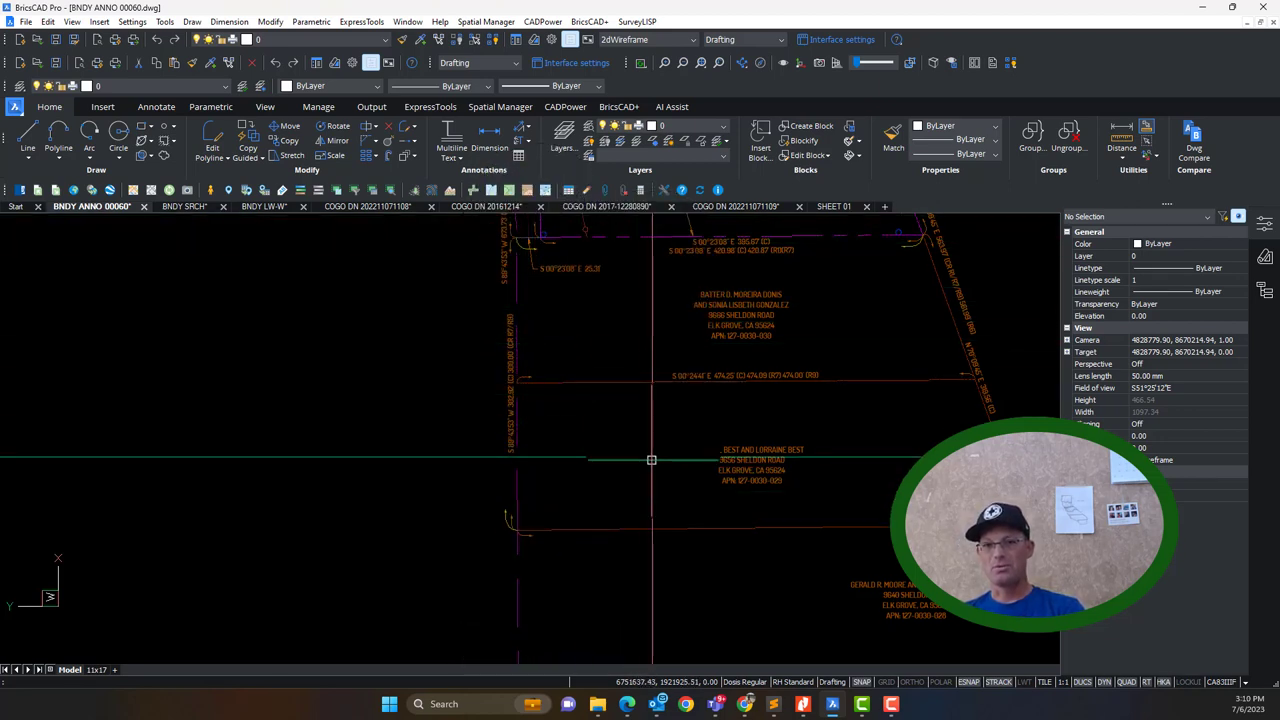
Review the overall boundary layout from the lots along Sheldon Road up to Bradshaw Road.
scroll(651, 460, "down", 3)
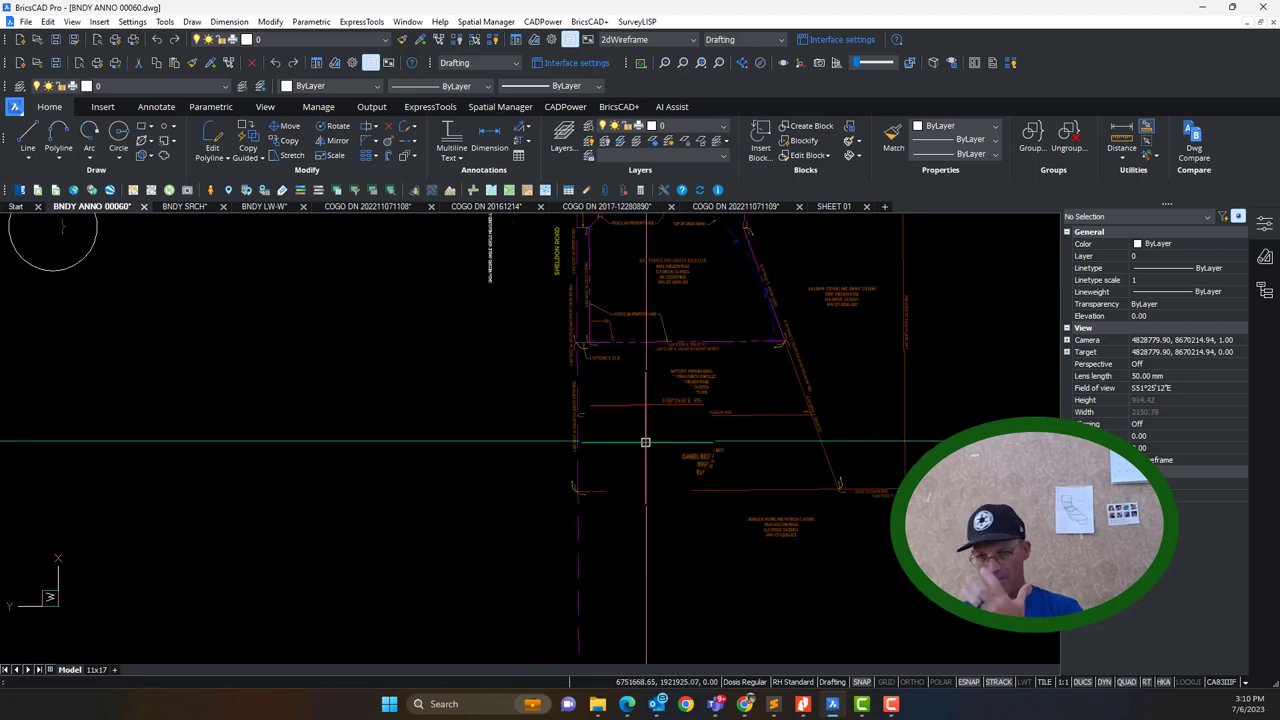
scroll(743, 343, "down", 2)
mouse_move(743, 343)
middle_mouse_down()
mouse_move(557, 349)
mouse_move(477, 457)
mouse_move(511, 443)
middle_mouse_up()
scroll(510, 453, "up", 2)
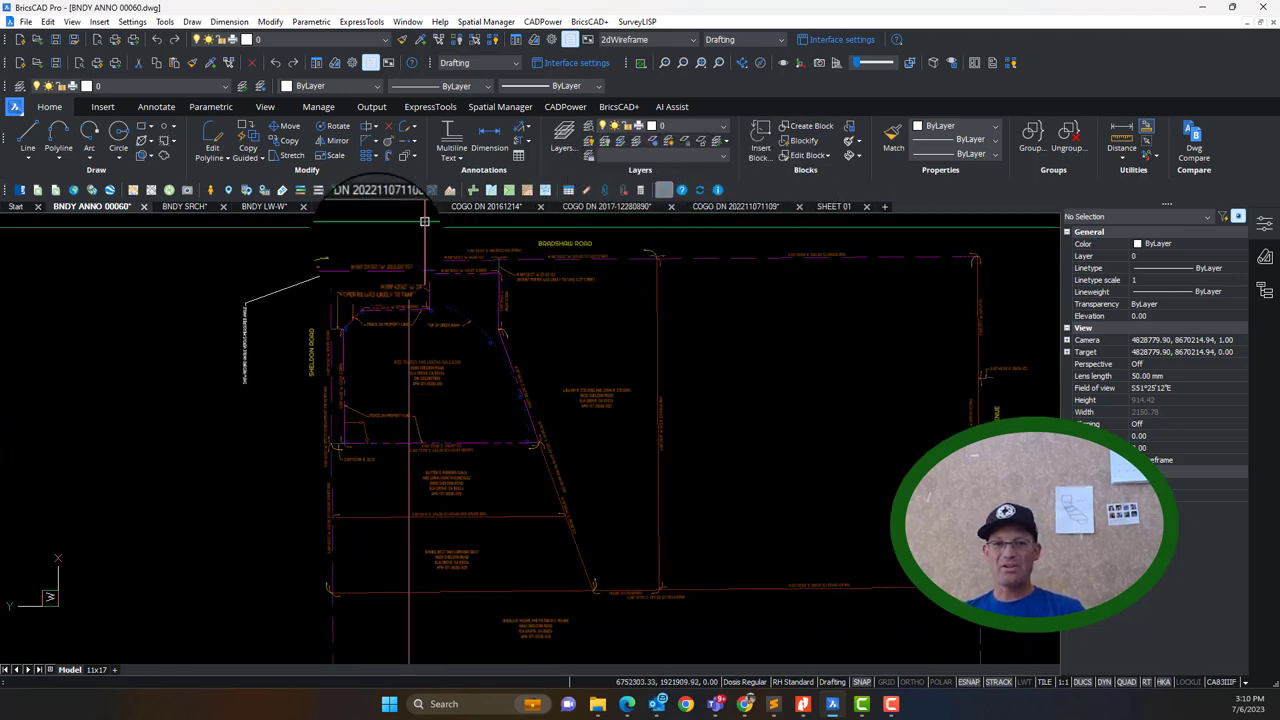
mouse_move(476, 404)
middle_mouse_down()
mouse_move(500, 420)
mouse_move(523, 403)
middle_mouse_up()
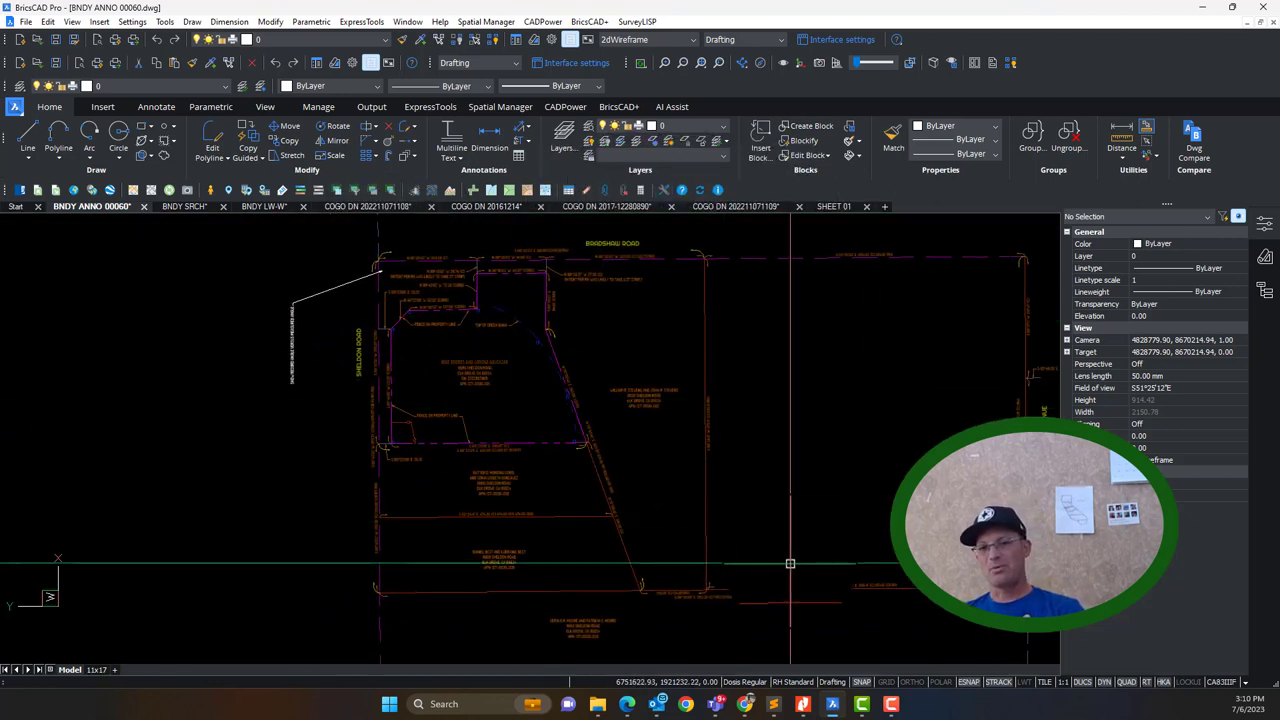
middle_click_drag(928, 546, 930, 568)
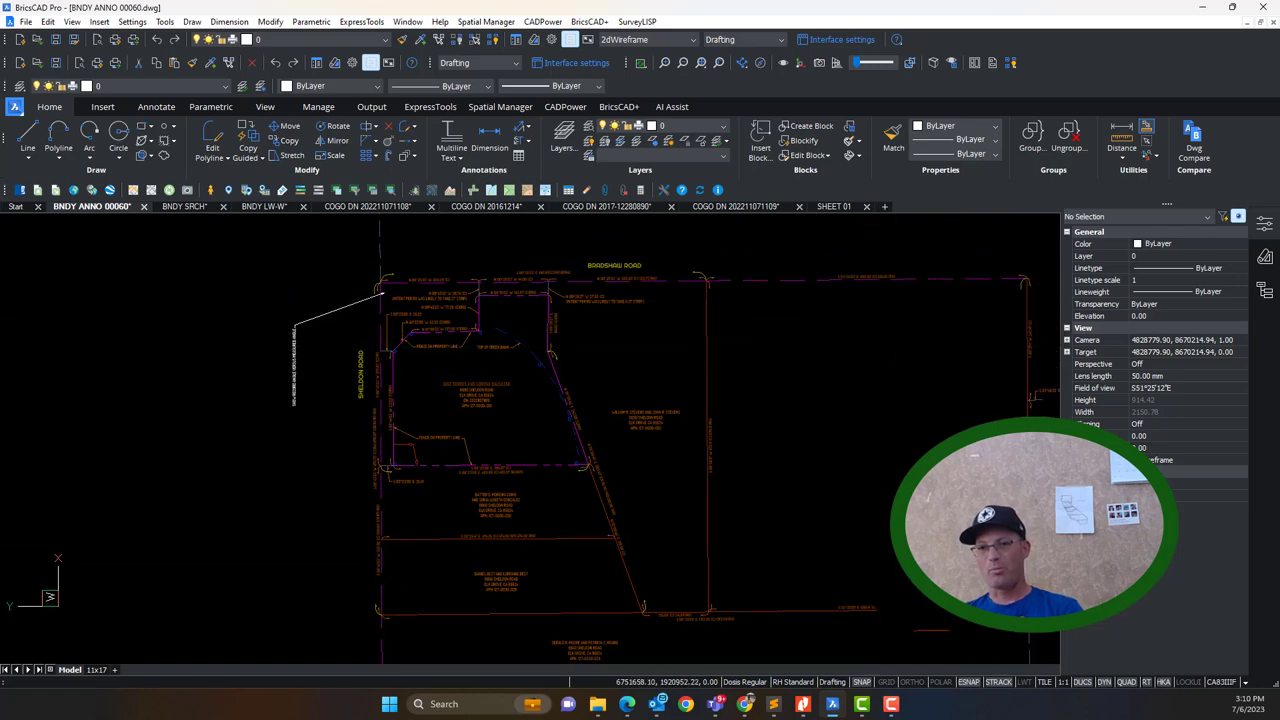
Examine the Bradshaw Road line past the Stevens parcel and the boundary labels and dashed line running along Sandage Avenue.
scroll(740, 357, "up", 6)
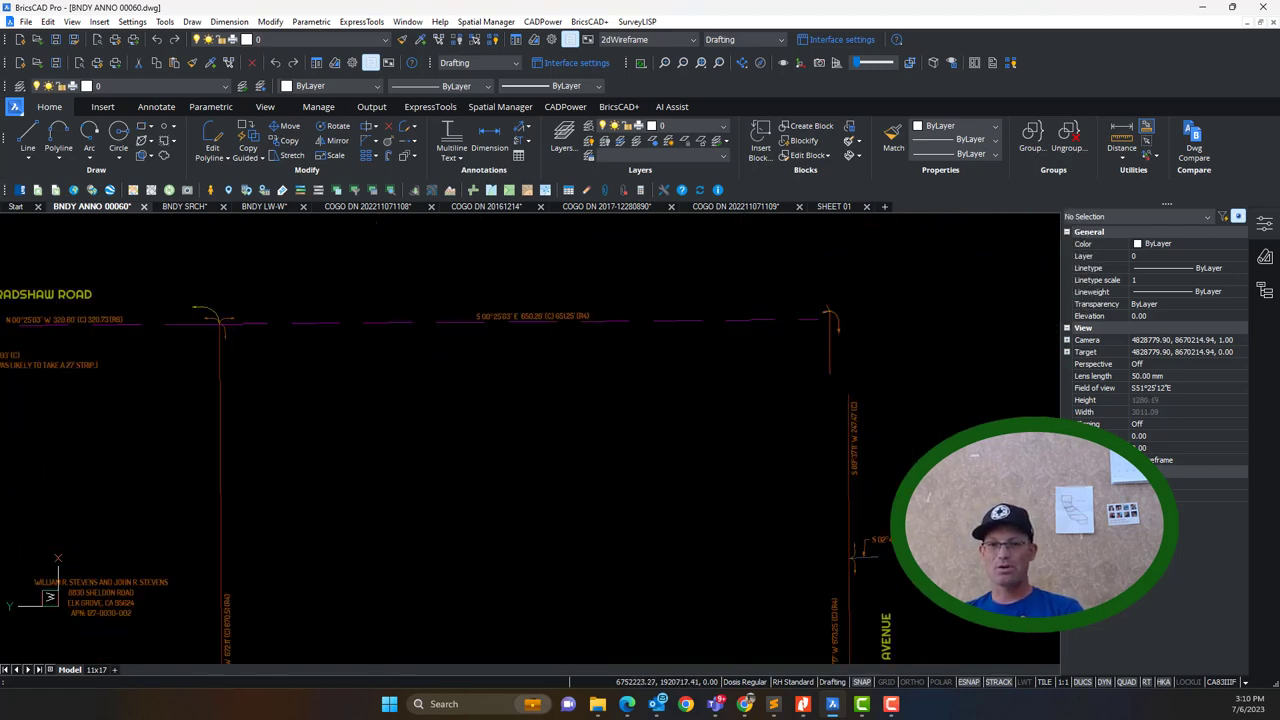
scroll(706, 225, "down", 5)
middle_click_drag(770, 457, 764, 75)
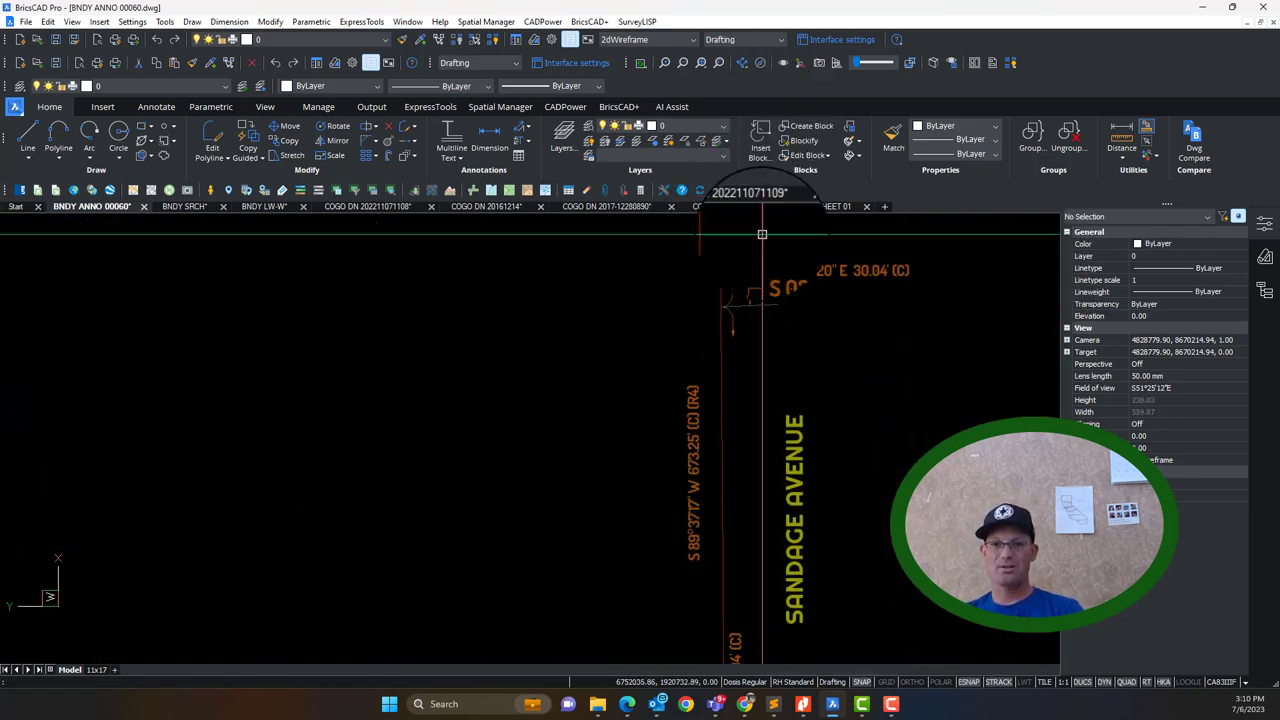
scroll(769, 263, "down", 6)
middle_click_drag(790, 500, 792, 289)
middle_click_drag(798, 403, 795, 285)
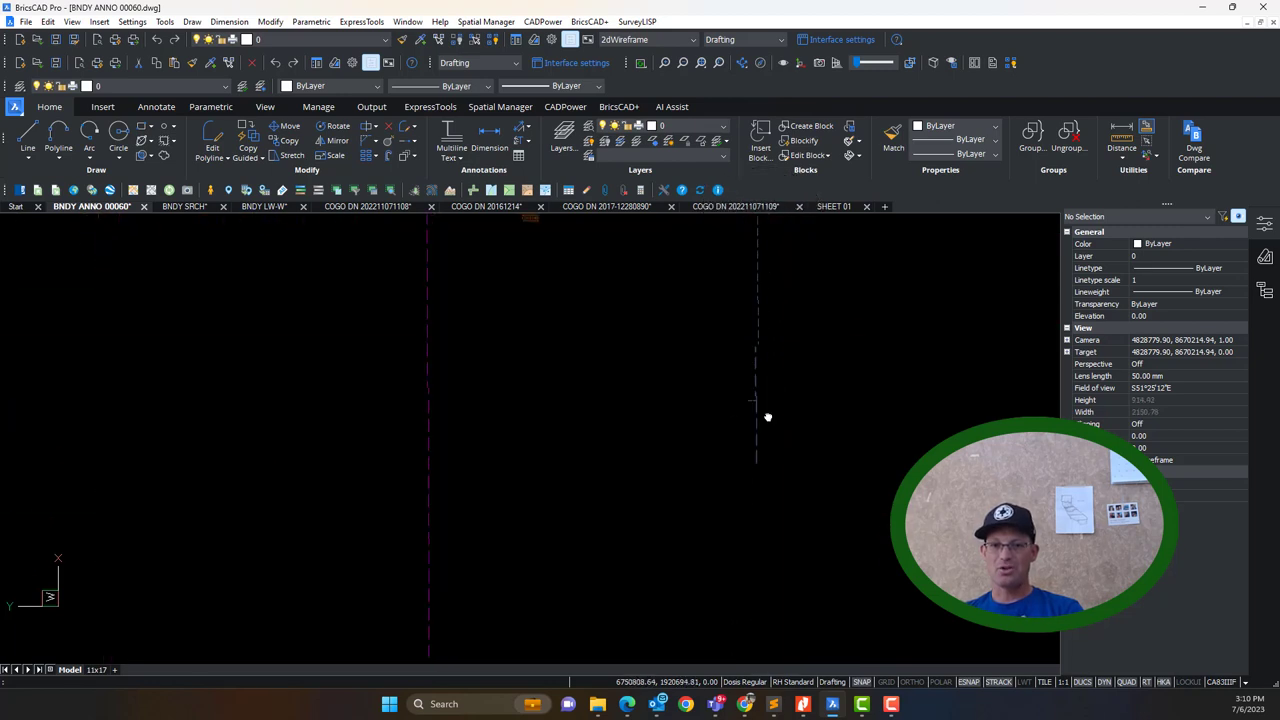
scroll(766, 417, "down", 4)
scroll(720, 460, "up", 3)
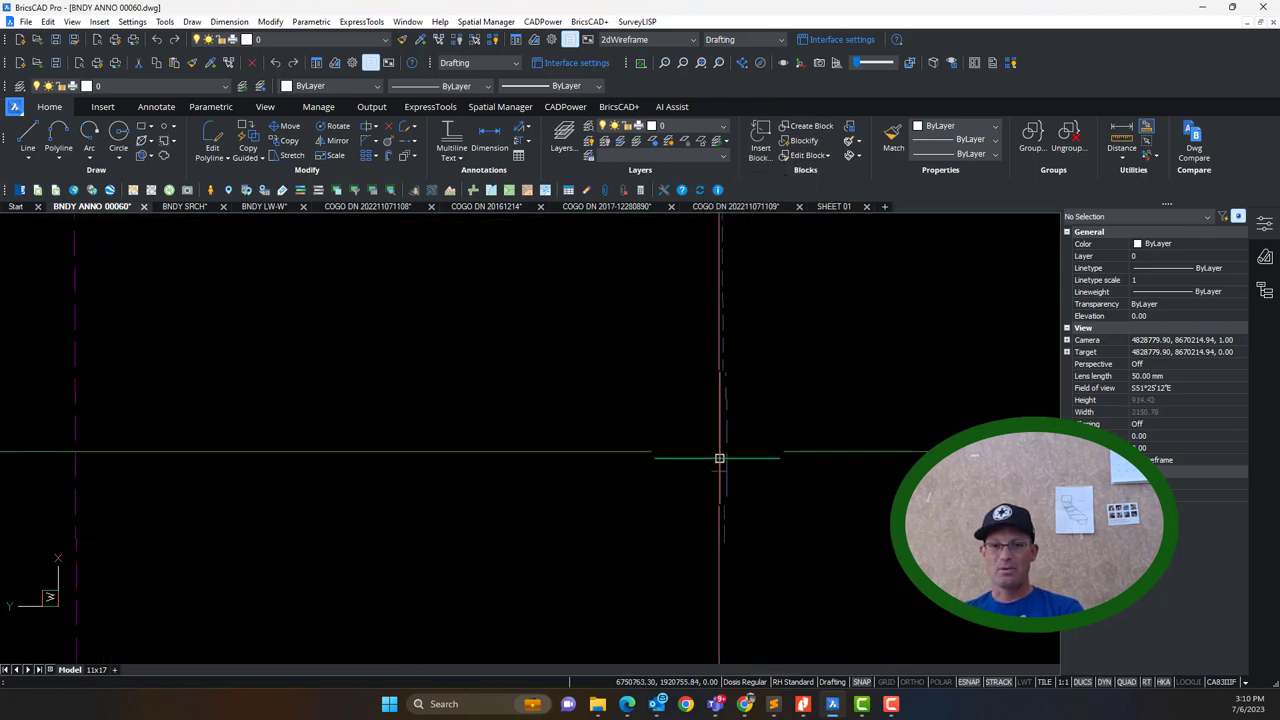
scroll(731, 489, "down", 3)
middle_click_drag(758, 370, 751, 505)
scroll(739, 330, "up", 1)
scroll(731, 339, "up", 3)
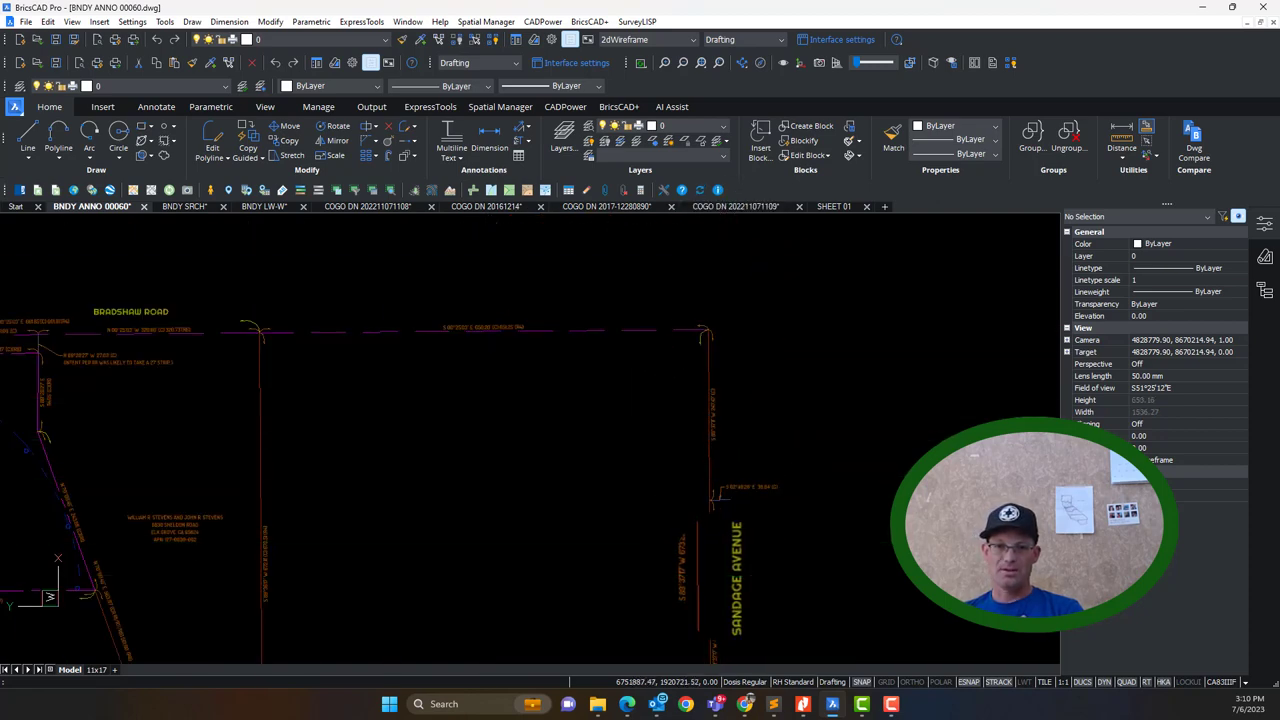
Review the fenced parcel and its adjoining lots within the full block between Sheldon Road and Sandage Avenue.
scroll(740, 560, "up", 3)
scroll(742, 590, "down", 4)
middle_click_drag(631, 545, 851, 383)
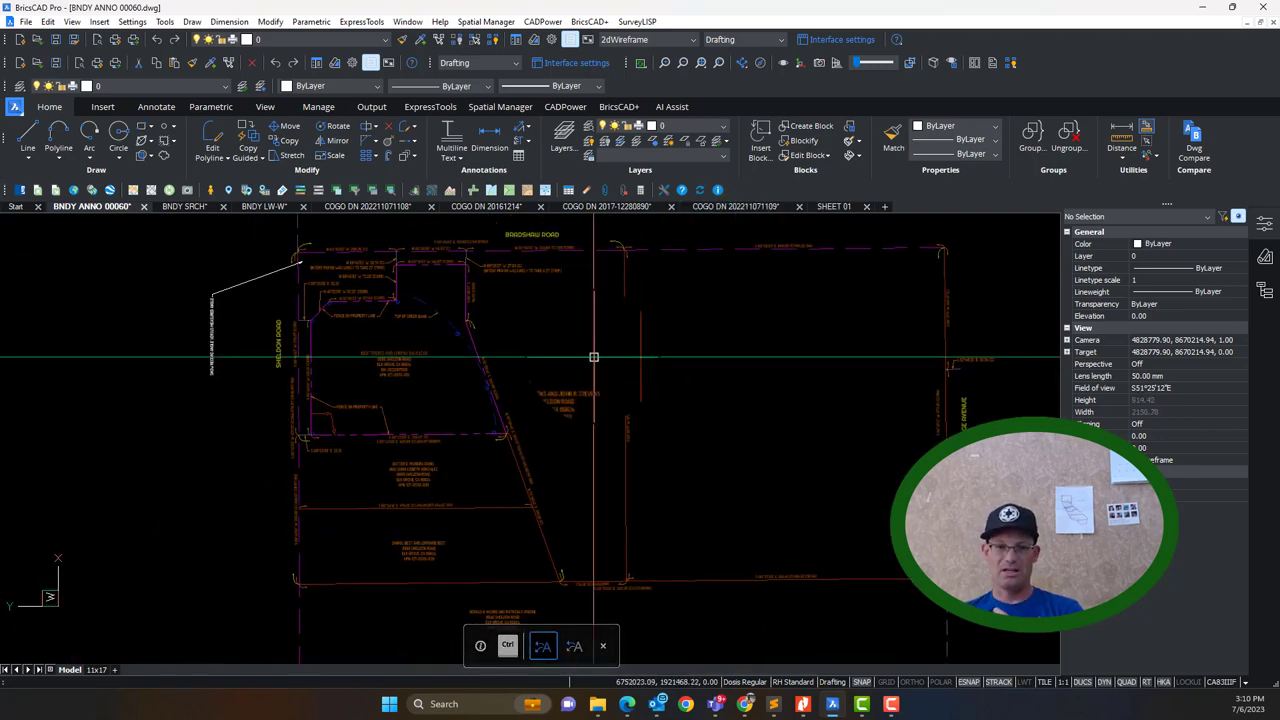
middle_click_drag(449, 453, 549, 413)
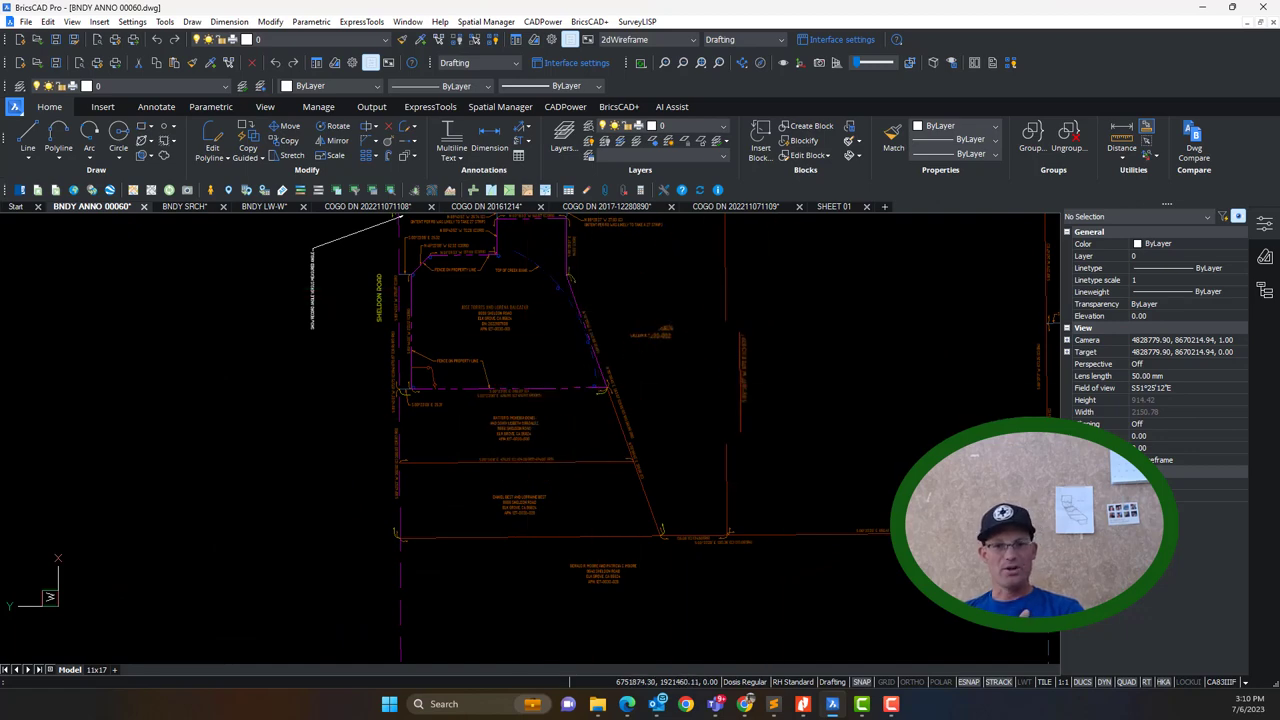
scroll(823, 439, "down", 2)
middle_click_drag(823, 439, 781, 513)
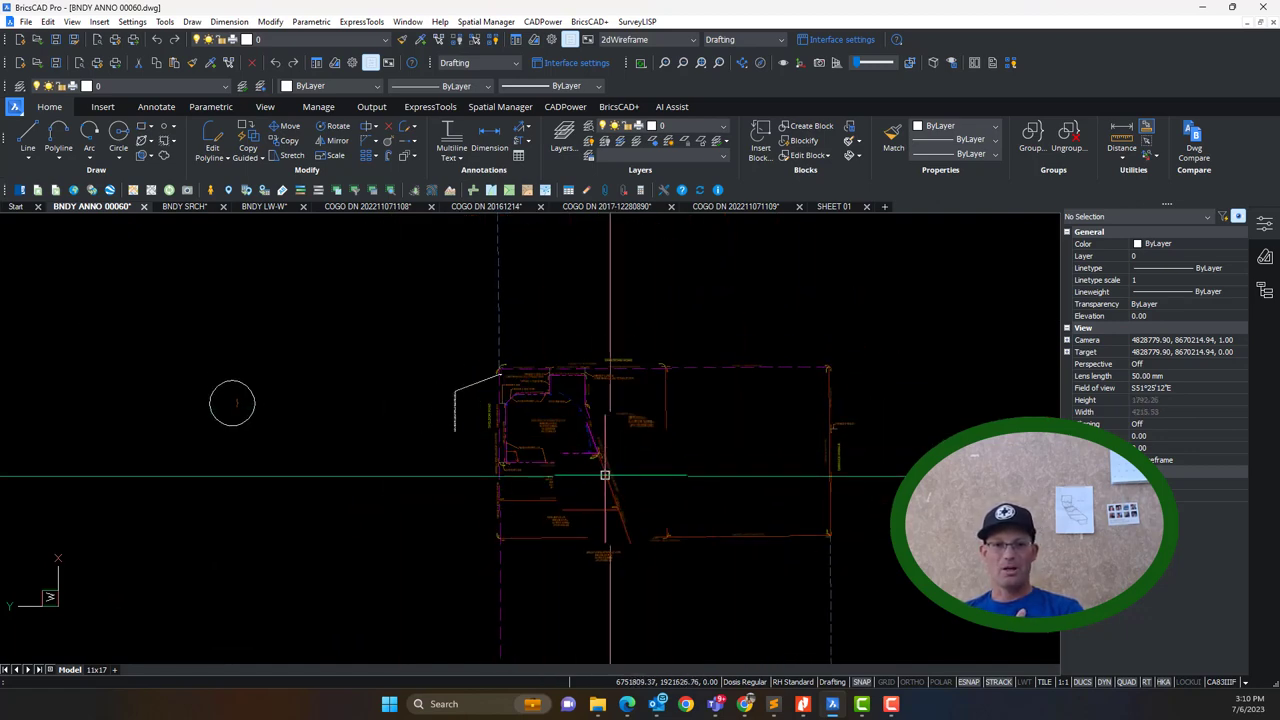
scroll(604, 485, "up", 5)
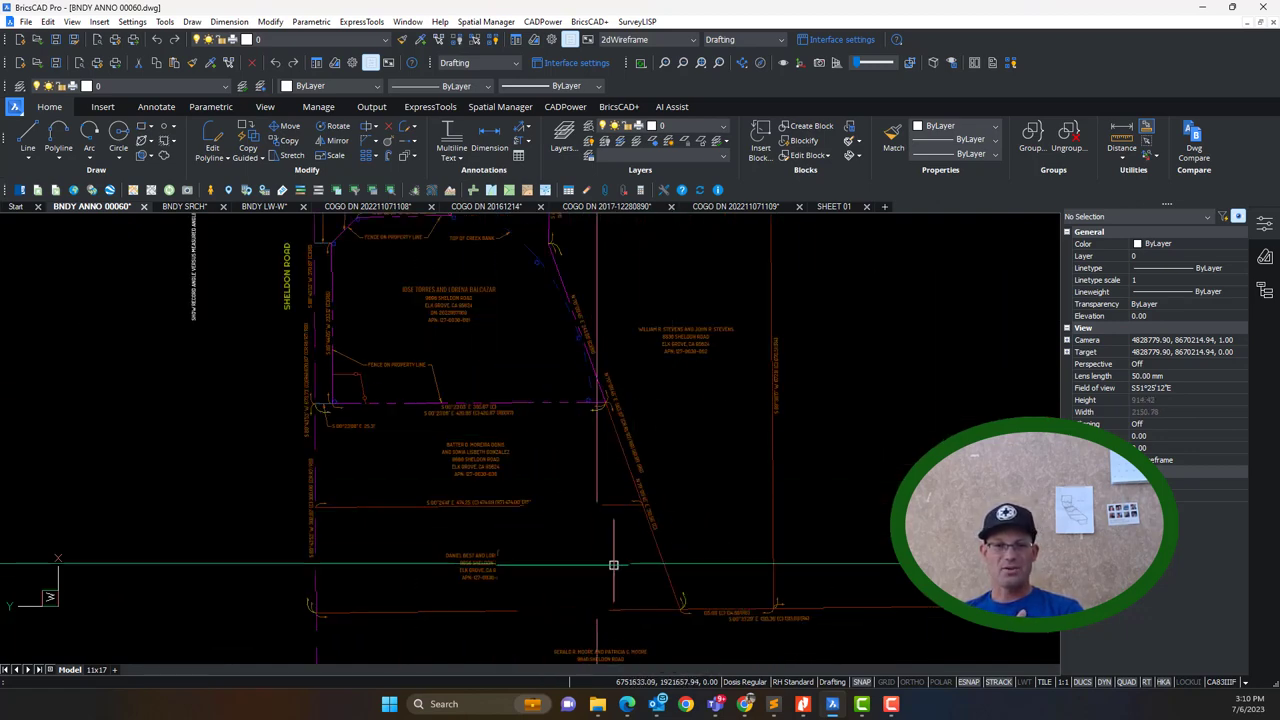
middle_click_drag(372, 441, 540, 380)
mouse_move(647, 386)
middle_mouse_down()
mouse_move(643, 567)
mouse_move(617, 471)
mouse_move(511, 557)
middle_mouse_up()
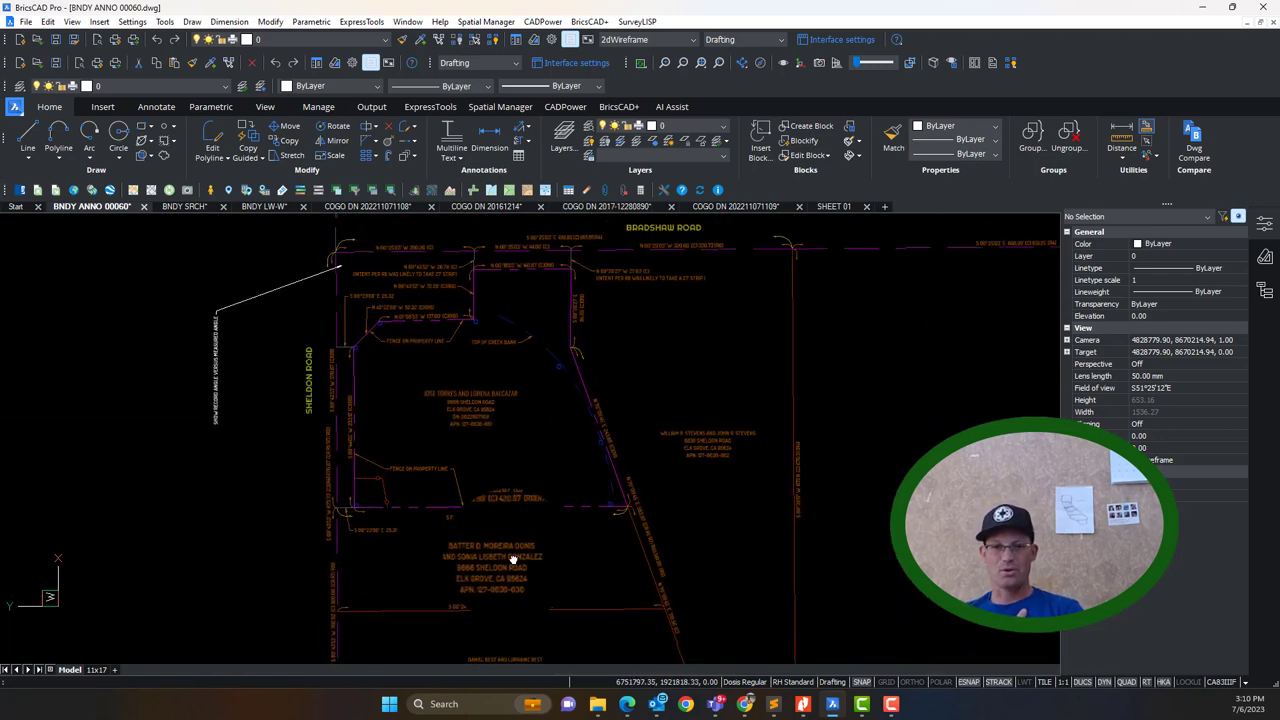